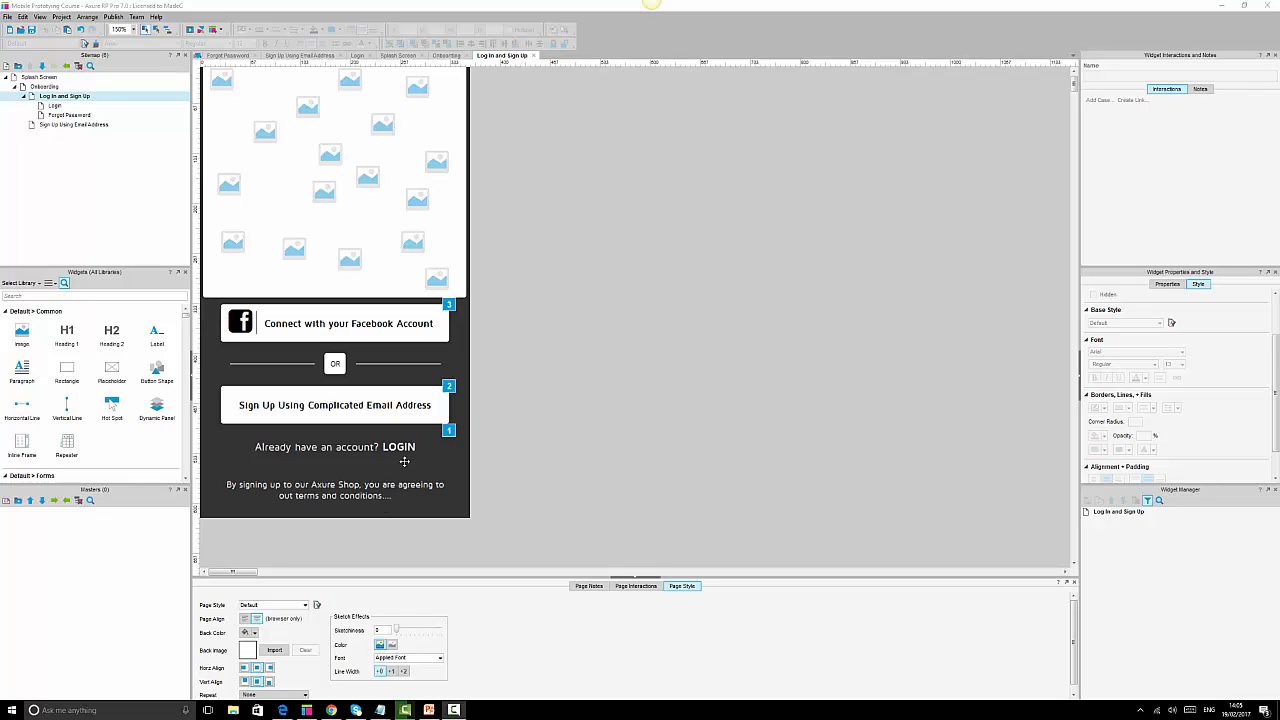
Highlight the dynamic panel, modal pop-up, connect Facebook and Facebook-account assumption notes in Notepad.
mouse_move(380, 712)
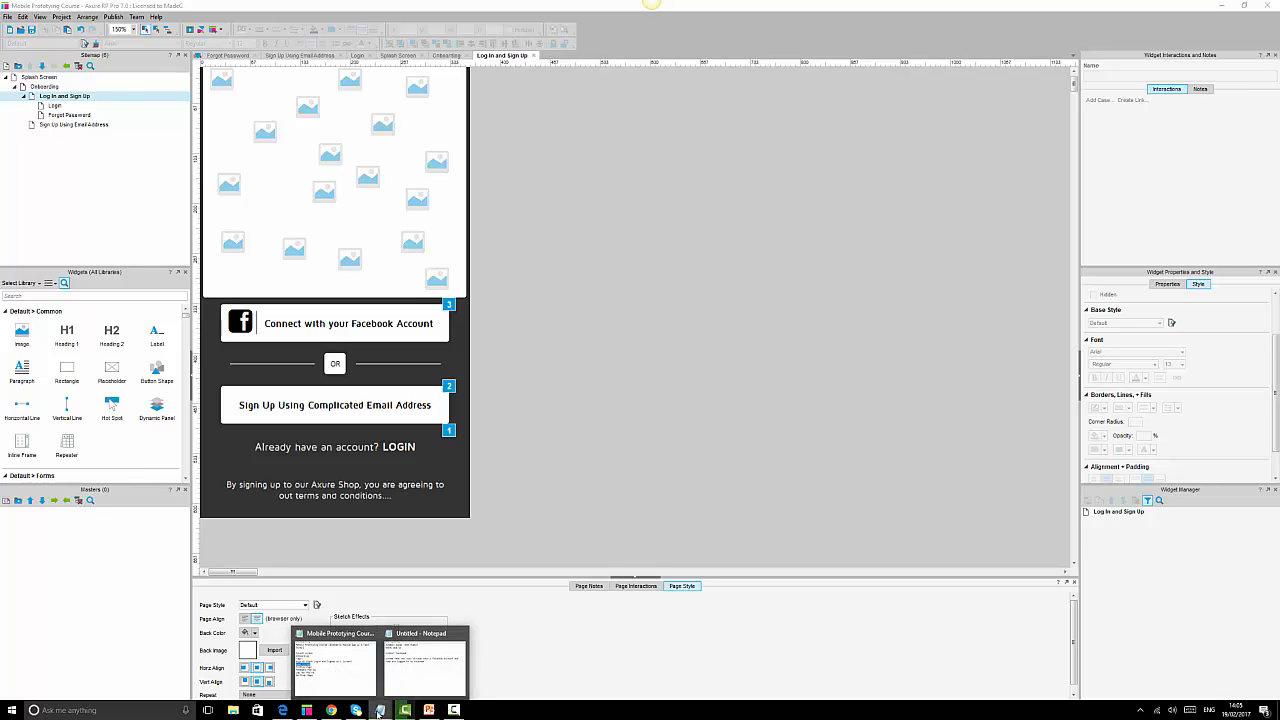
click(426, 675)
drag(929, 323, 877, 275)
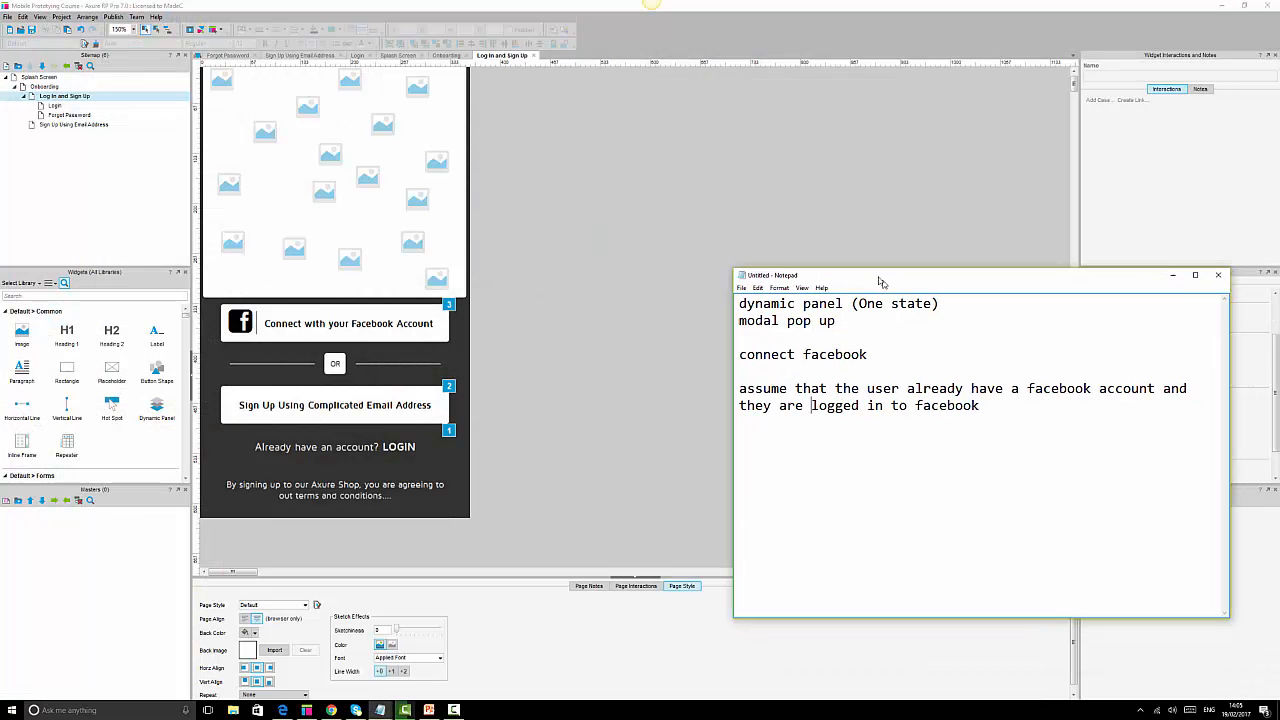
drag(733, 300, 961, 302)
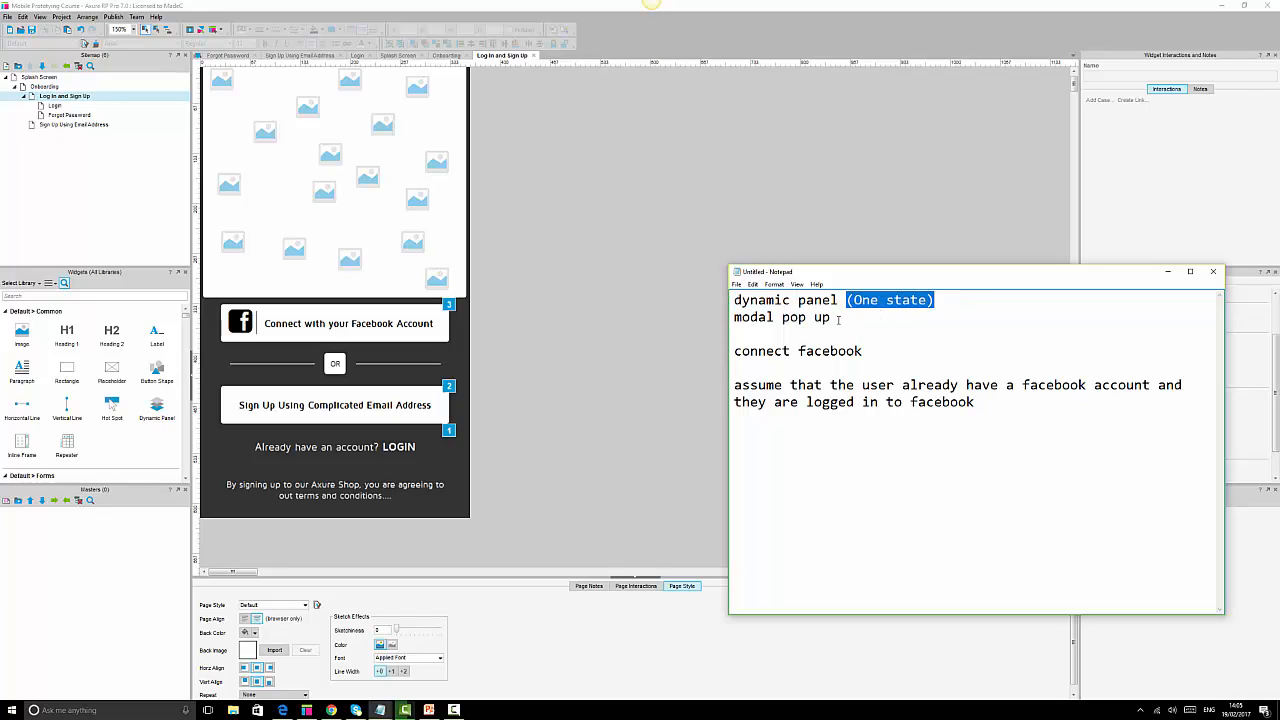
drag(838, 317, 716, 318)
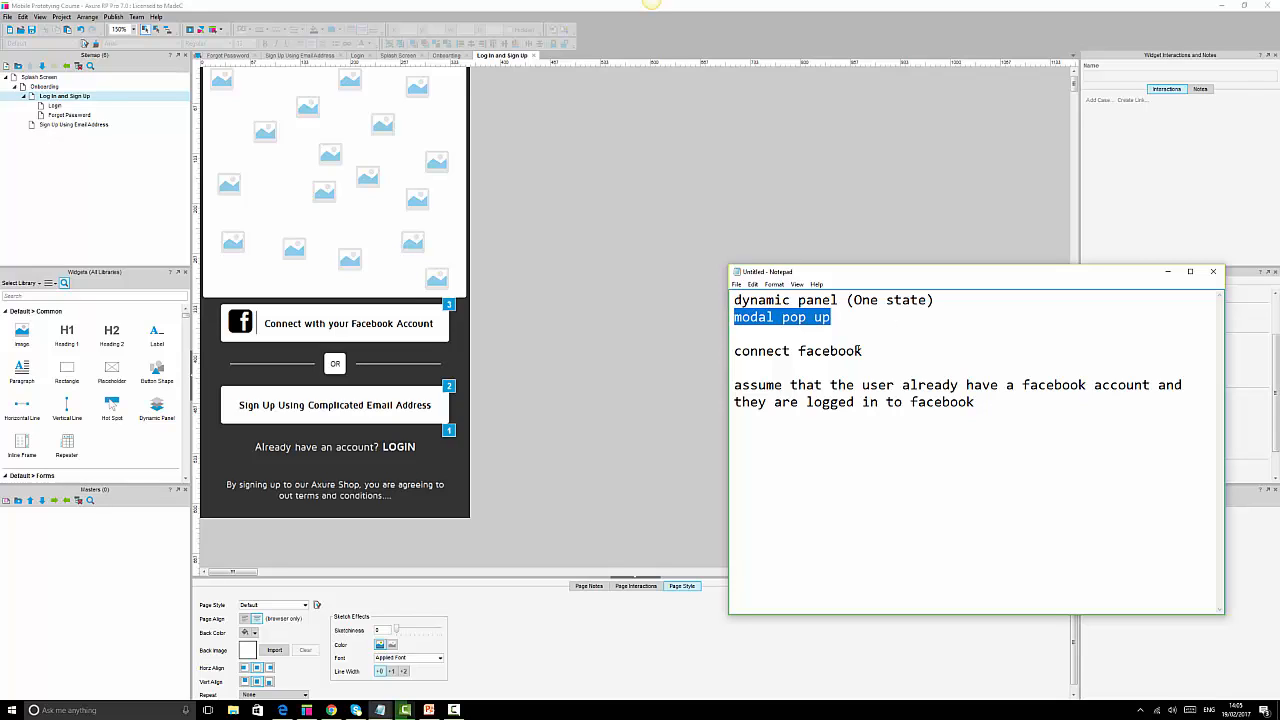
drag(893, 354, 636, 352)
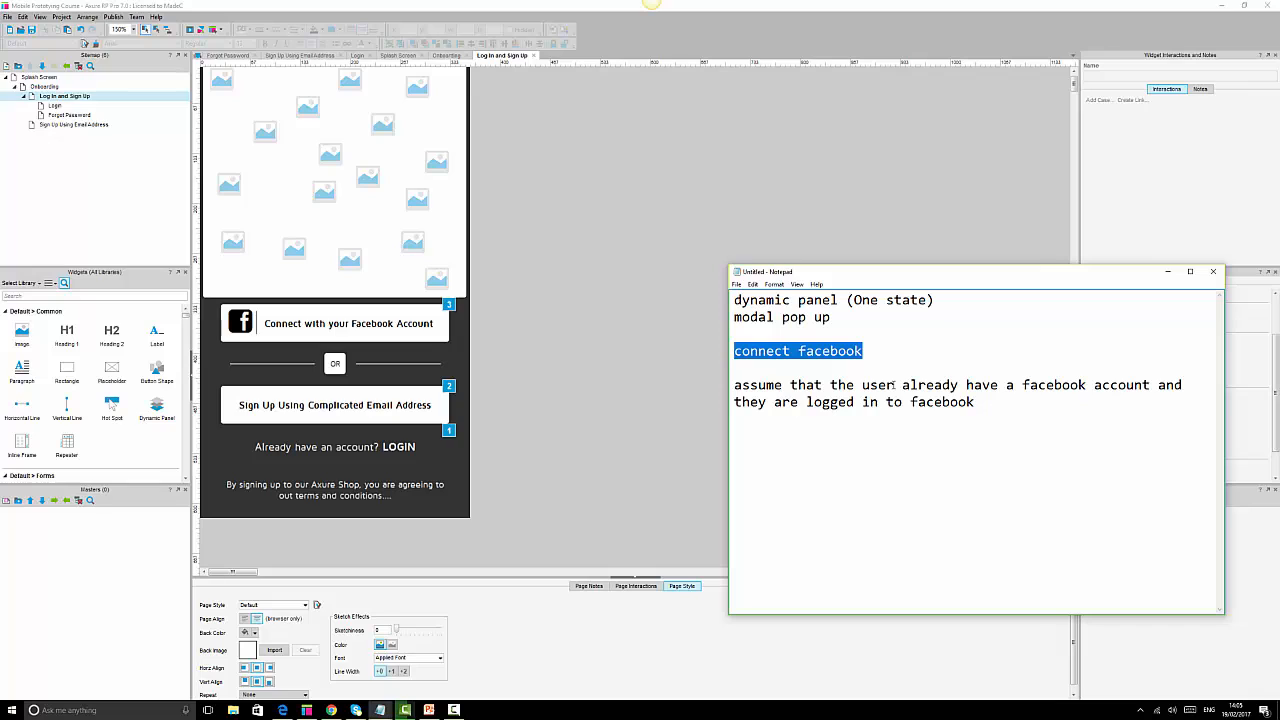
drag(734, 386, 1178, 388)
Append 'on their mobile phone' to the assumption line and minimise Notepad.
click(1015, 403)
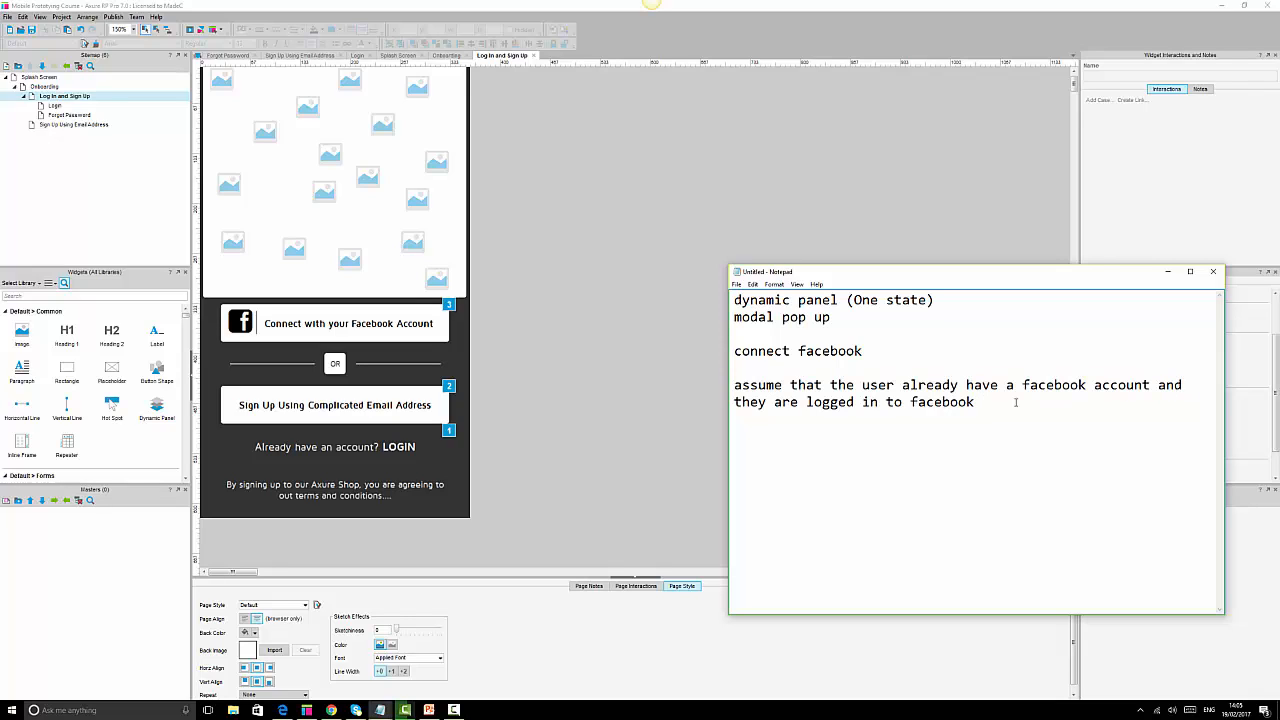
text(on their mobile phone)
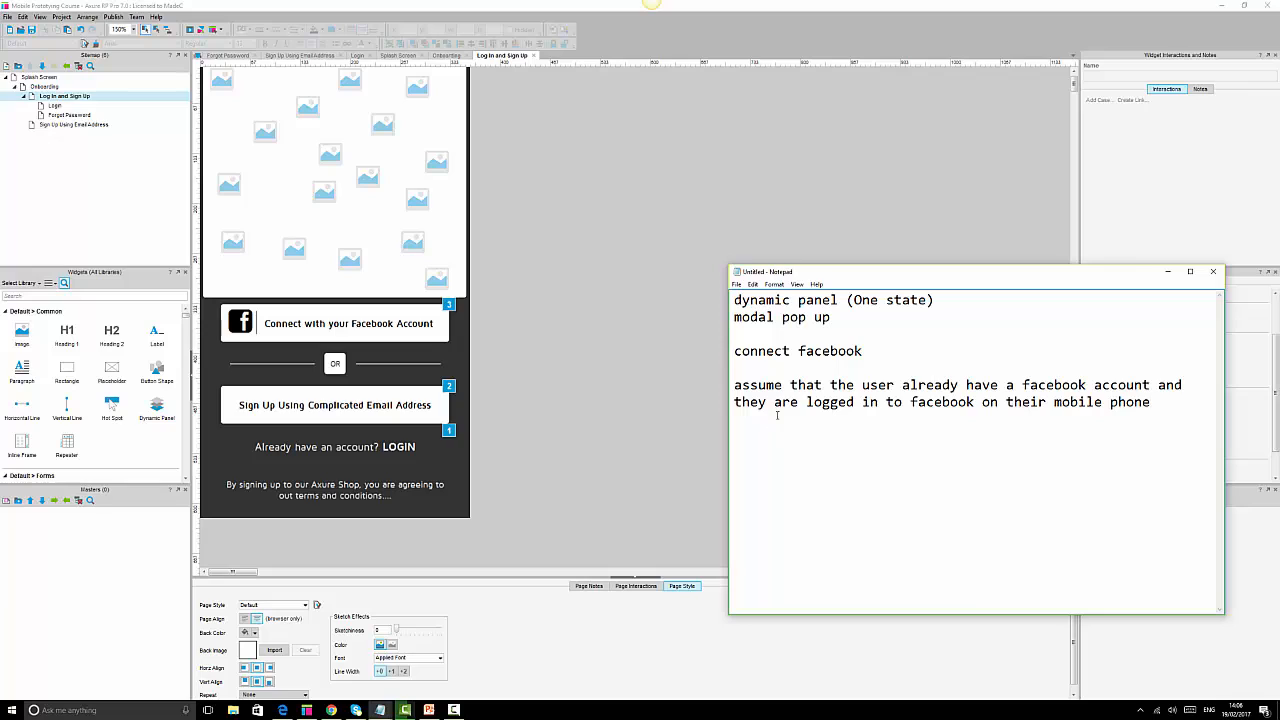
click(1166, 273)
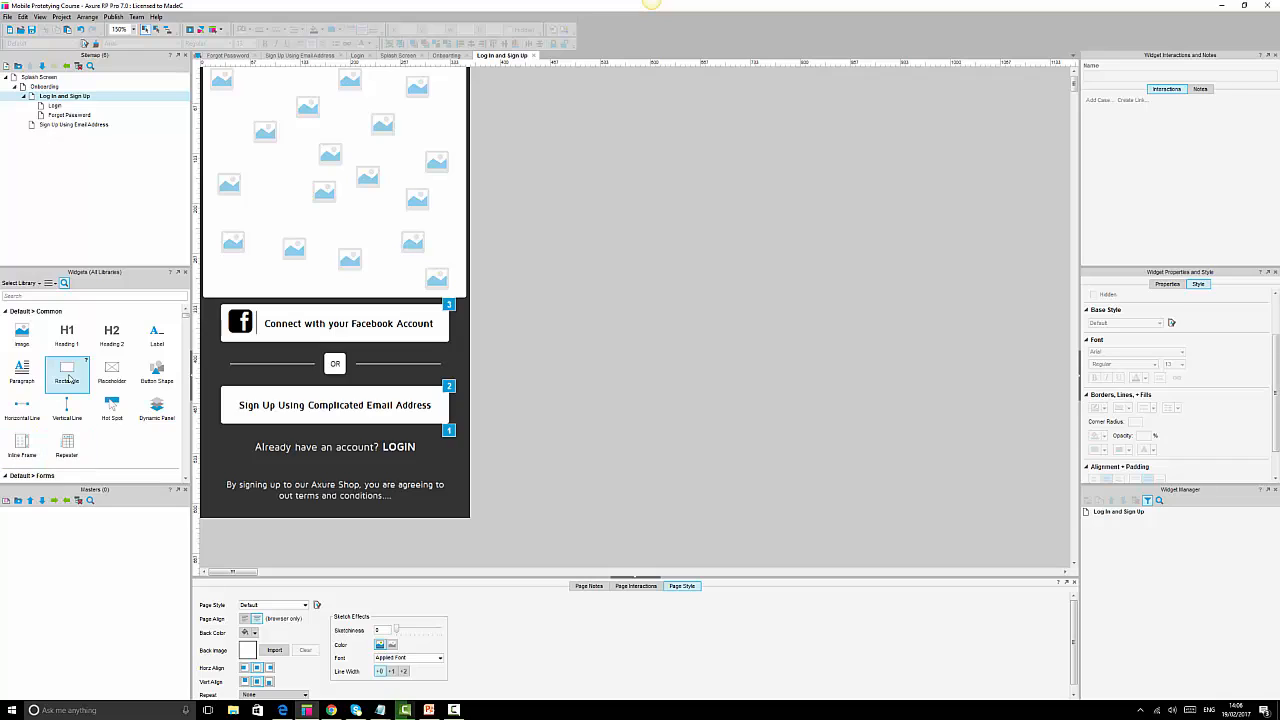
Add a rectangle beside the phone and size it to 305×340.
drag(67, 370, 549, 155)
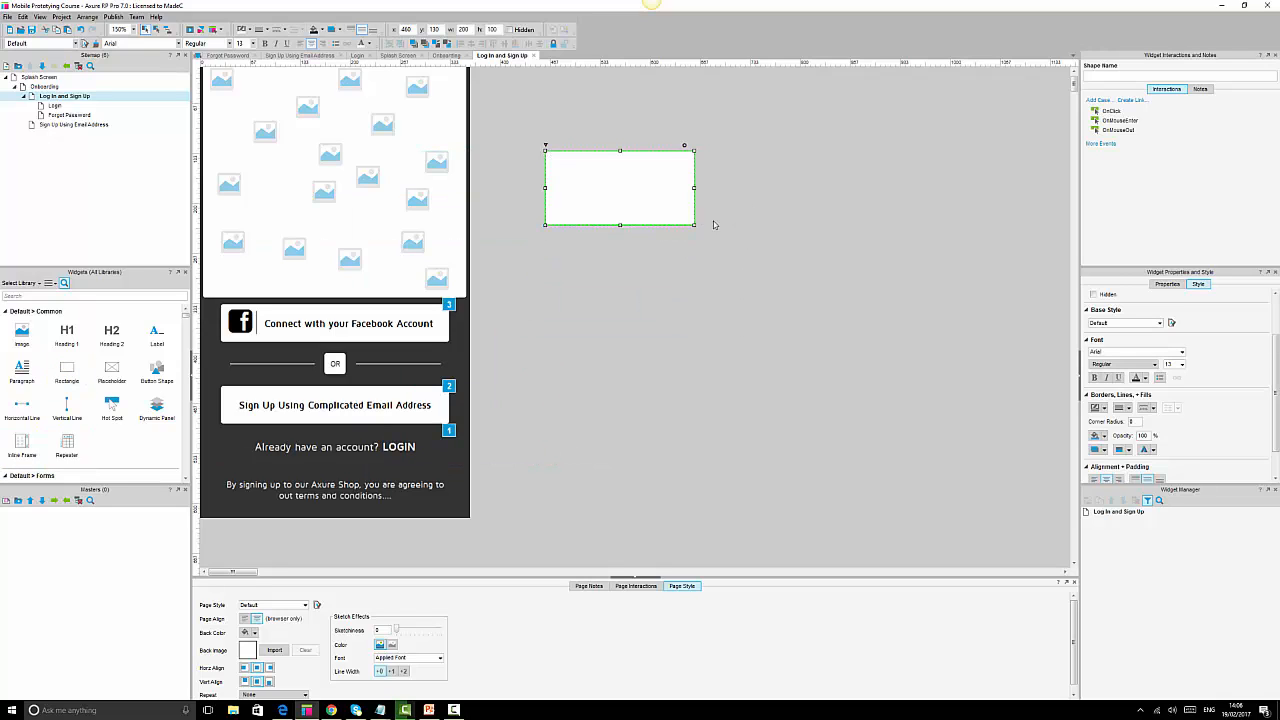
drag(695, 226, 772, 405)
drag(657, 314, 688, 313)
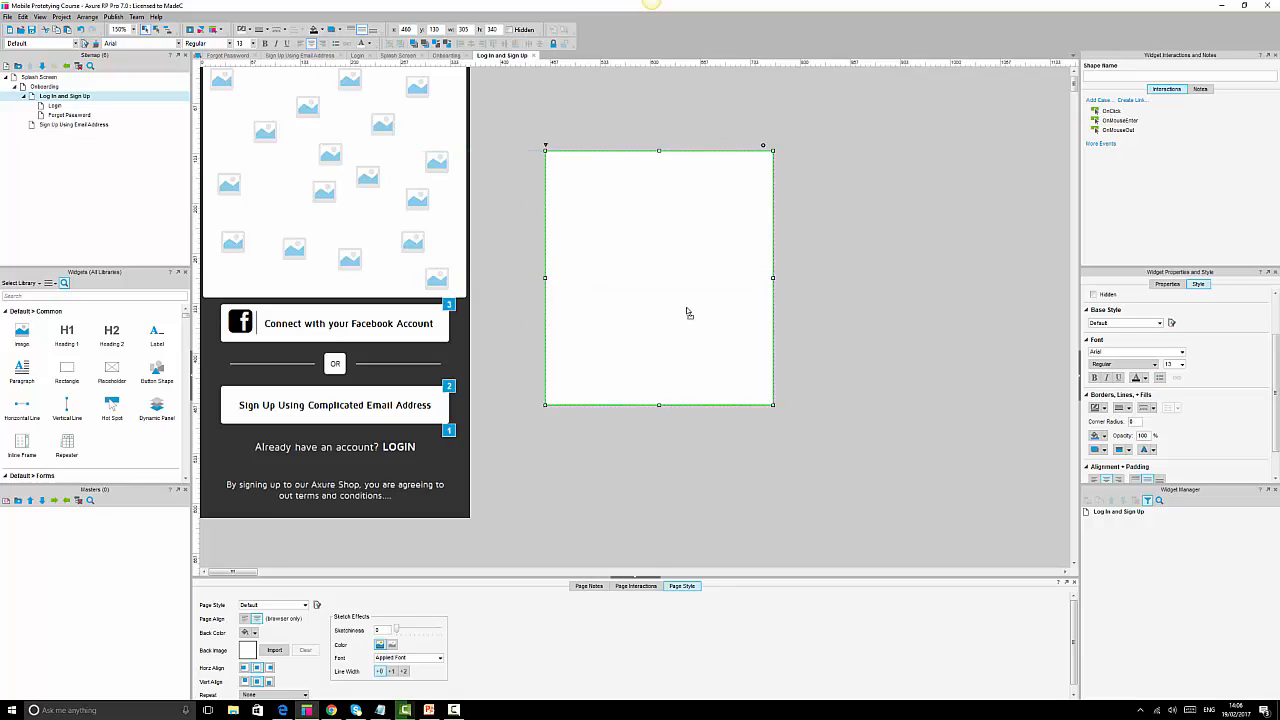
click(1172, 710)
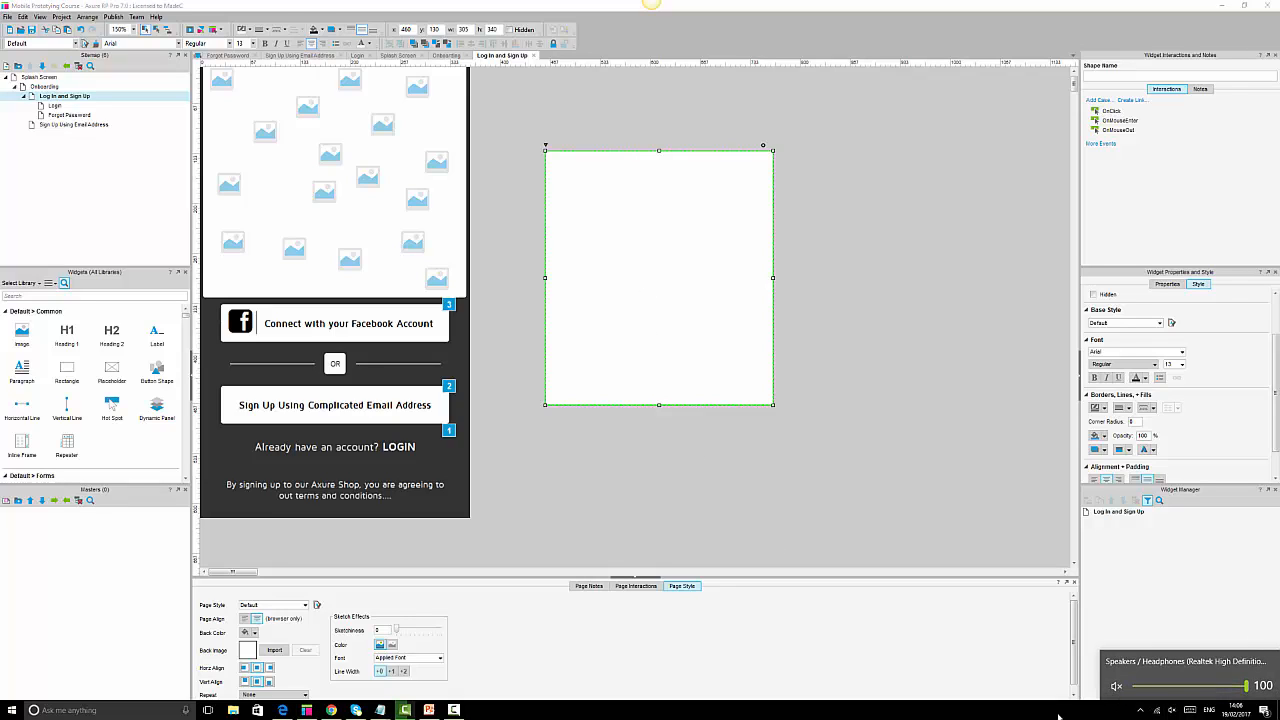
Name the rectangle loginWithFacebookPanel, give it corner radius 2, and remove its border.
click(1125, 75)
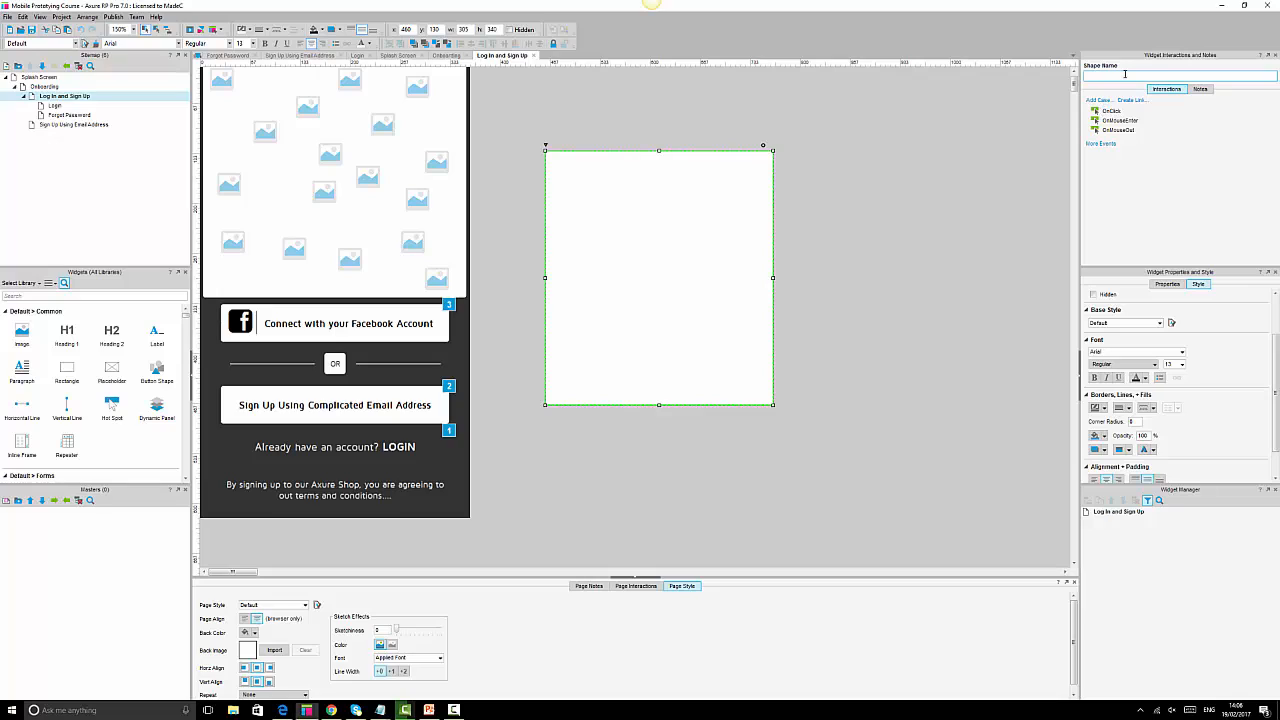
text(fbC)
key(BackSpace)
key(BackSpace)
key(BackSpace)
text(login)
text(W)
text(ith face)
text(facebook)
text(pane)
click(1135, 422)
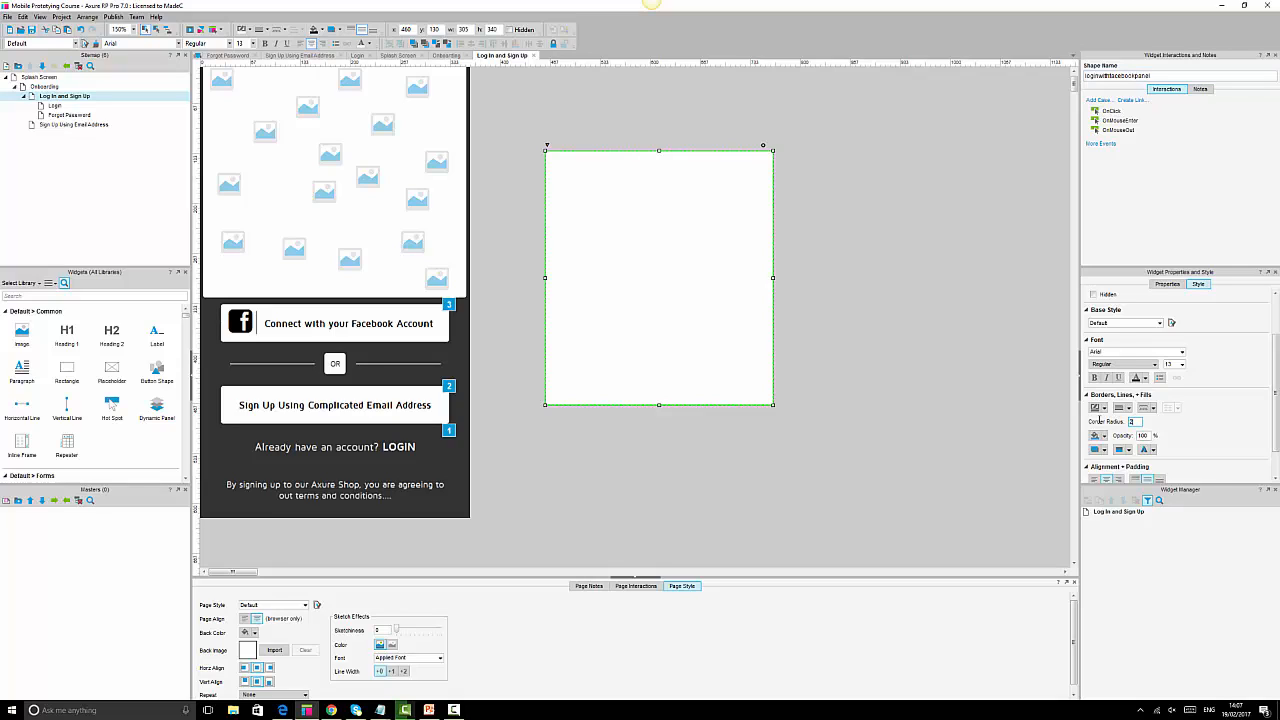
click(266, 29)
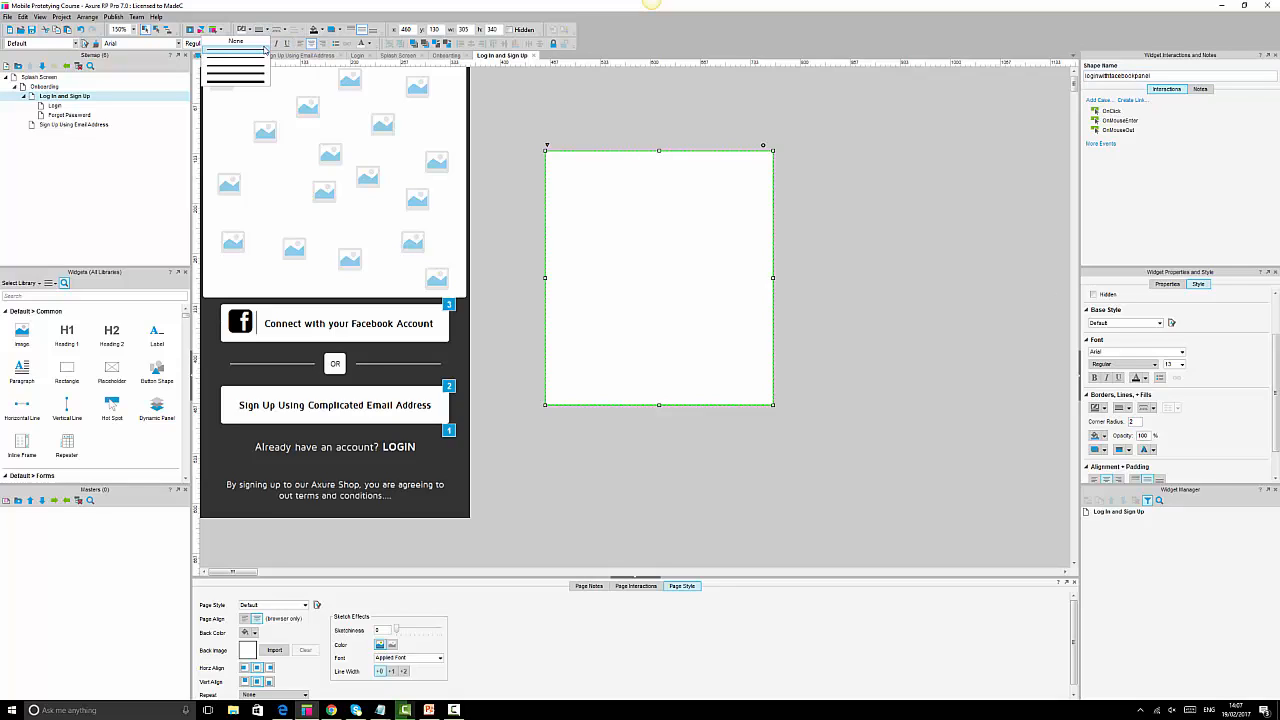
click(262, 42)
click(829, 190)
click(702, 247)
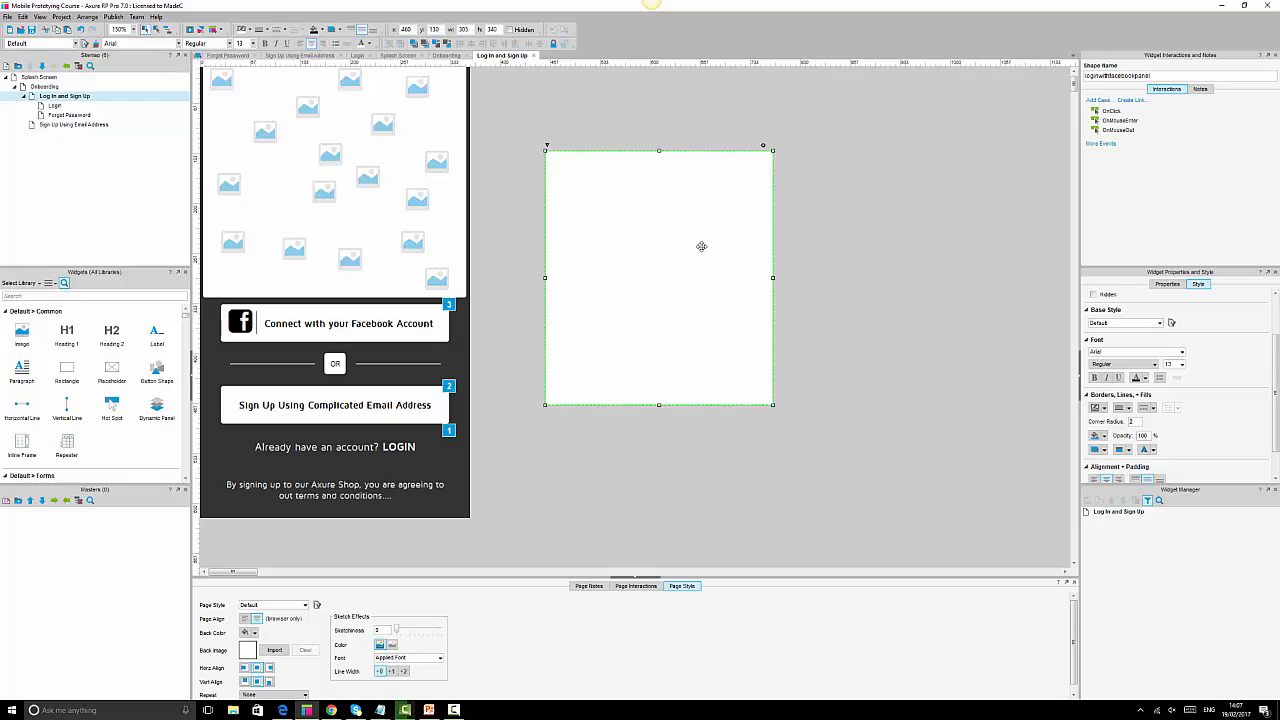
click(957, 286)
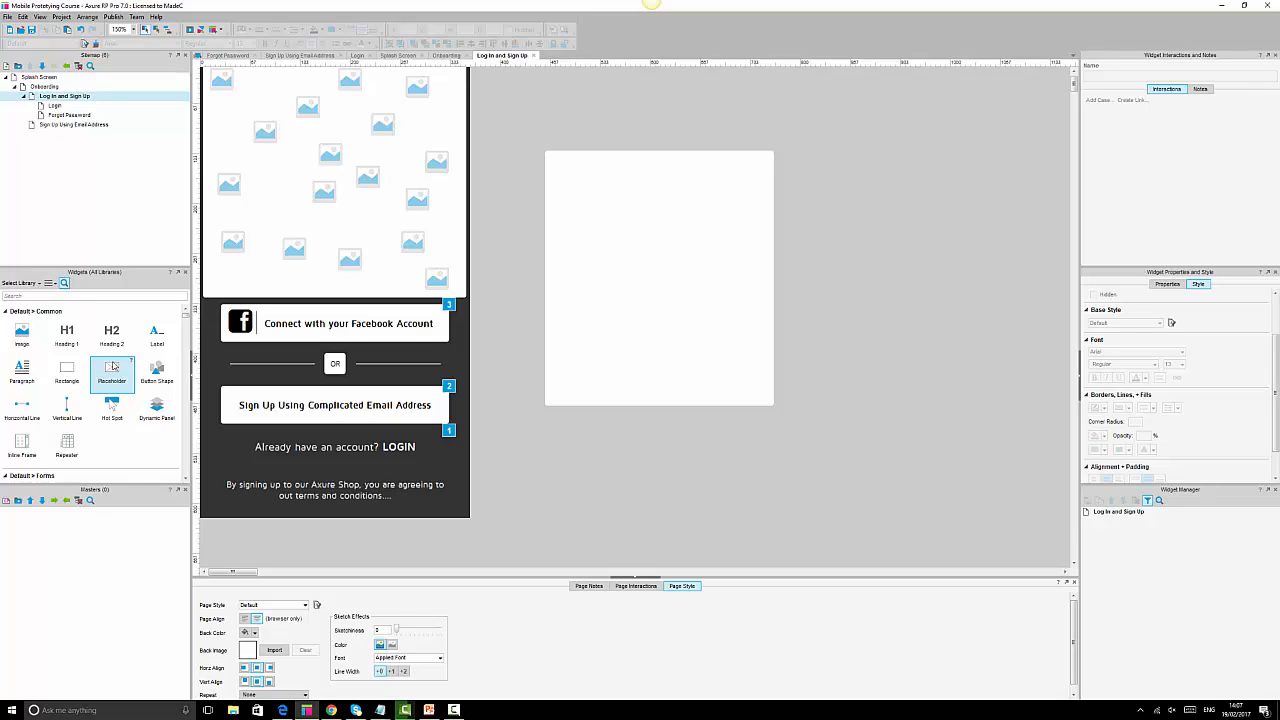
Search widgets for 'fac', place facebook-sign in the panel's top-left, and reduce its font size.
click(176, 294)
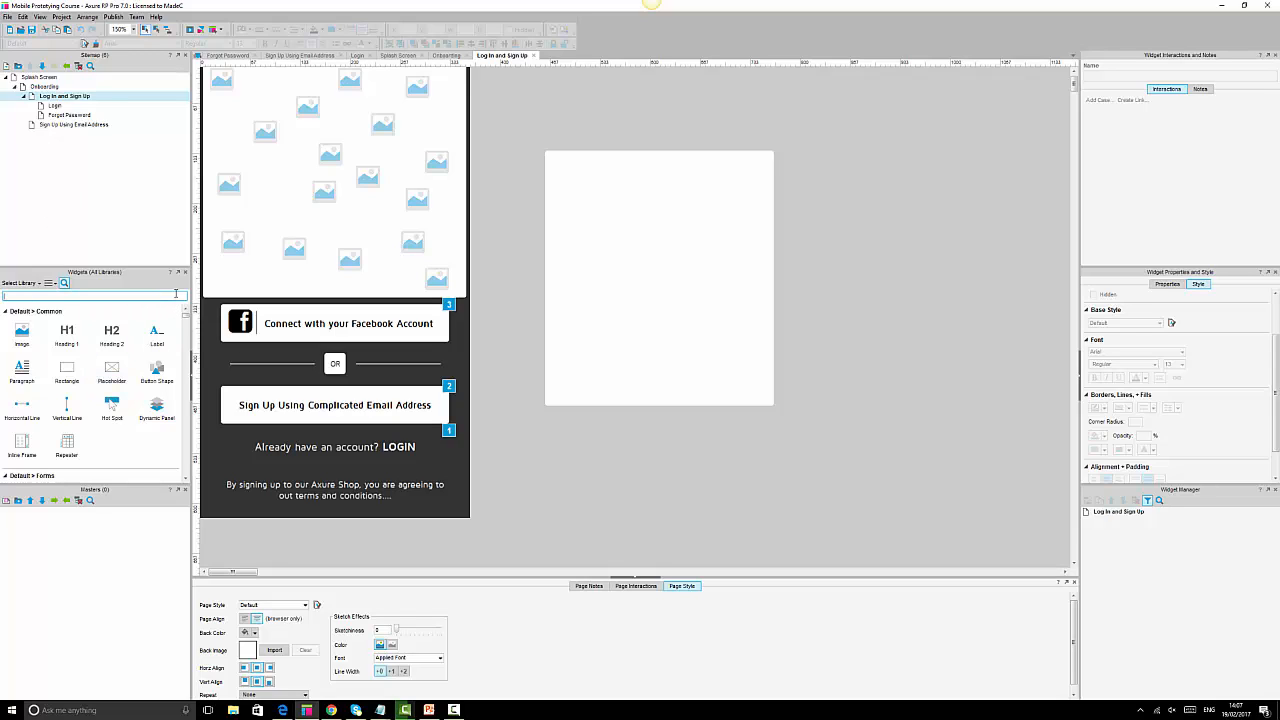
text(fac)
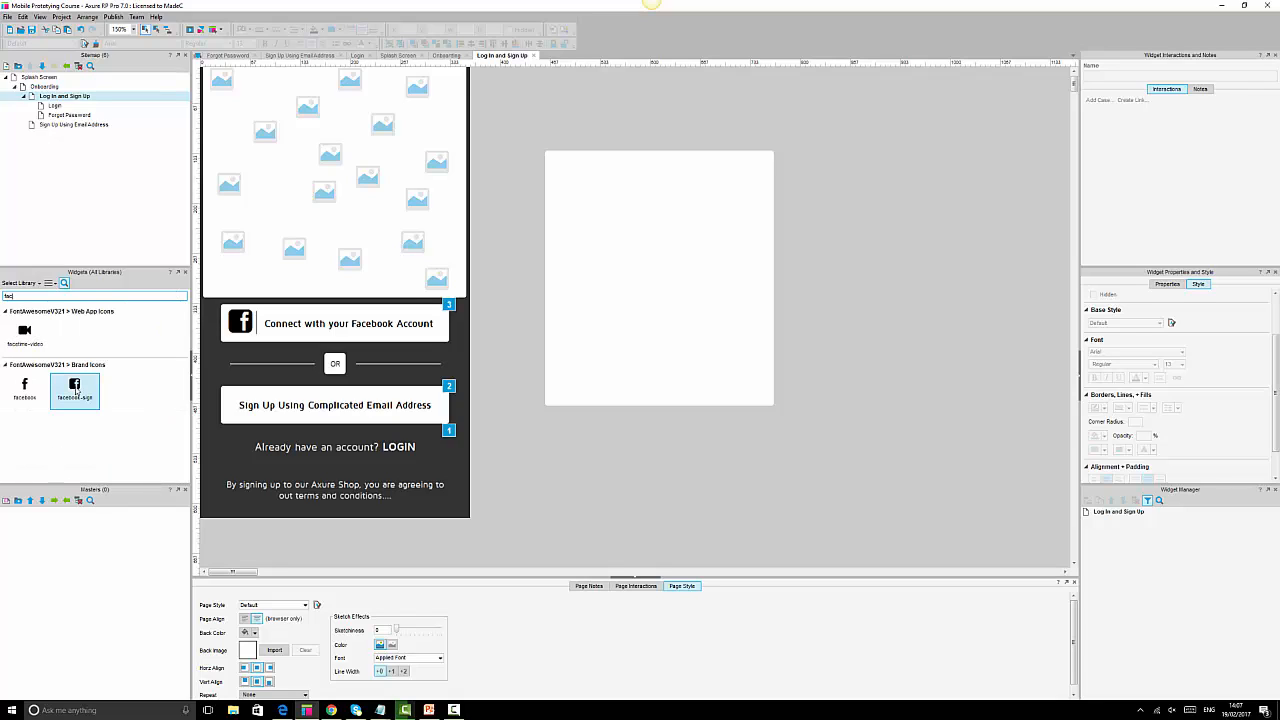
drag(75, 390, 566, 173)
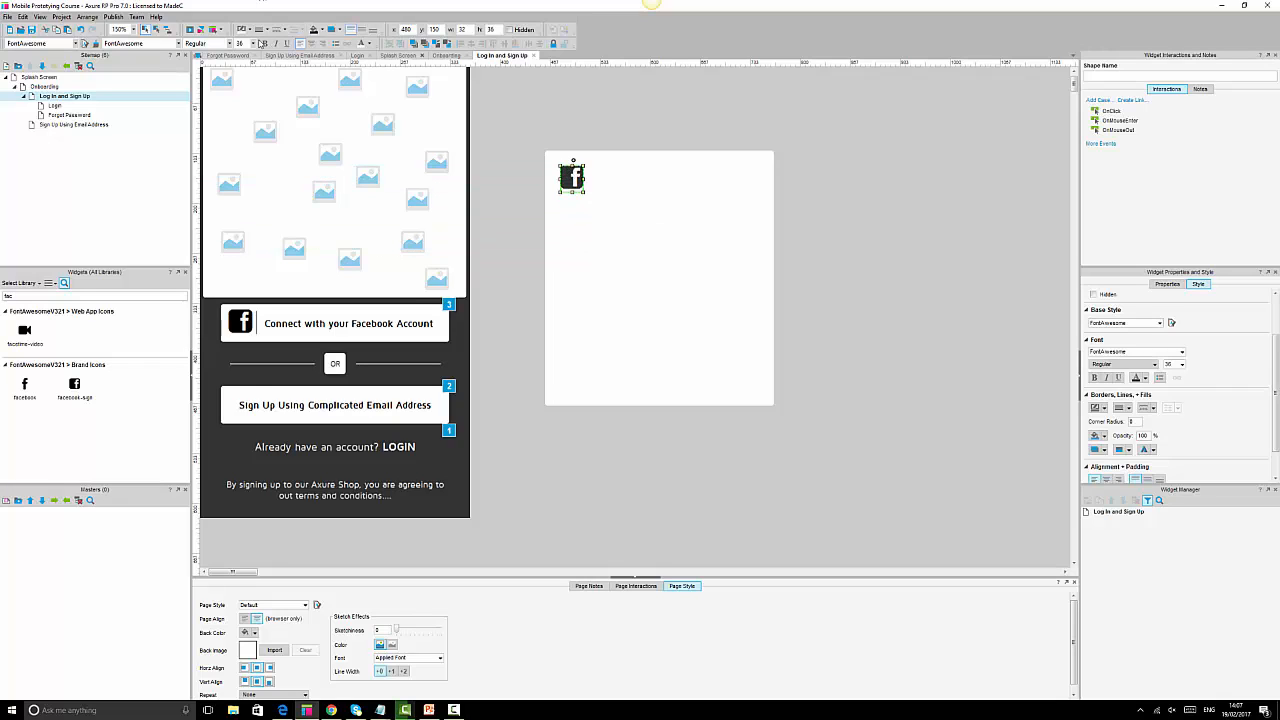
click(245, 44)
text(1)
key(Return)
Try enlarging the Facebook icon, undo it, and clear the widget search.
click(687, 238)
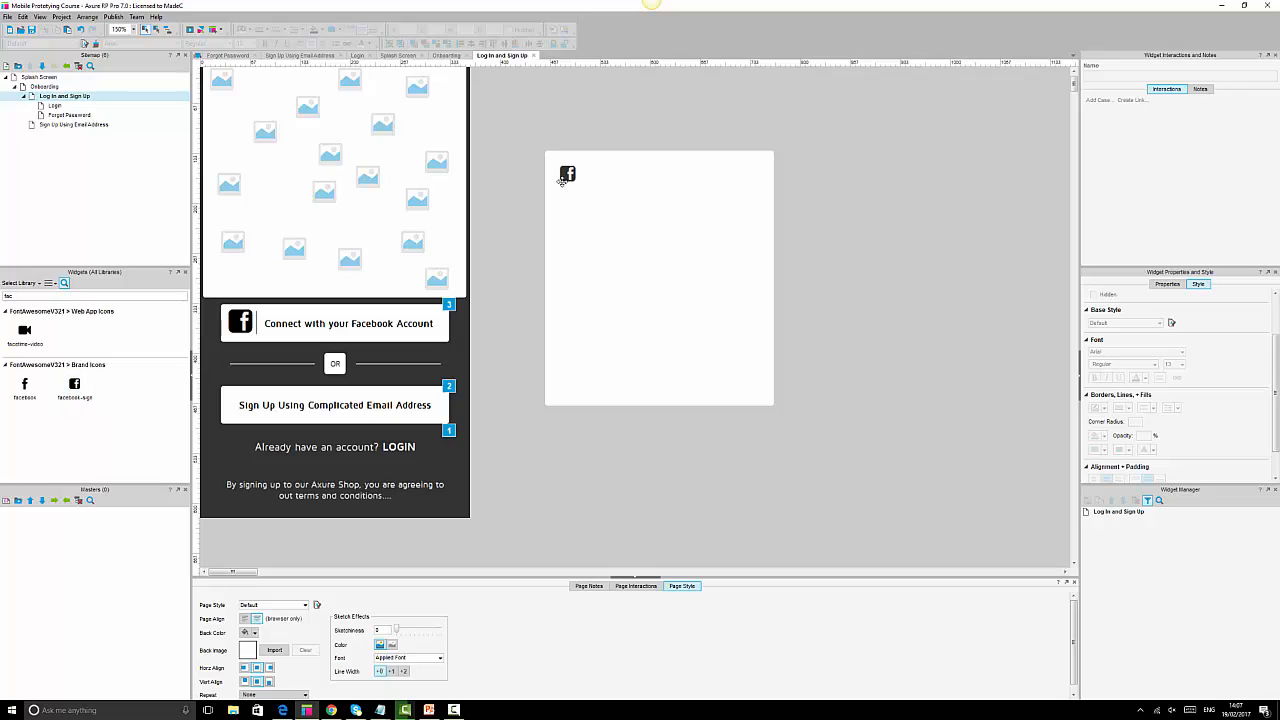
click(568, 174)
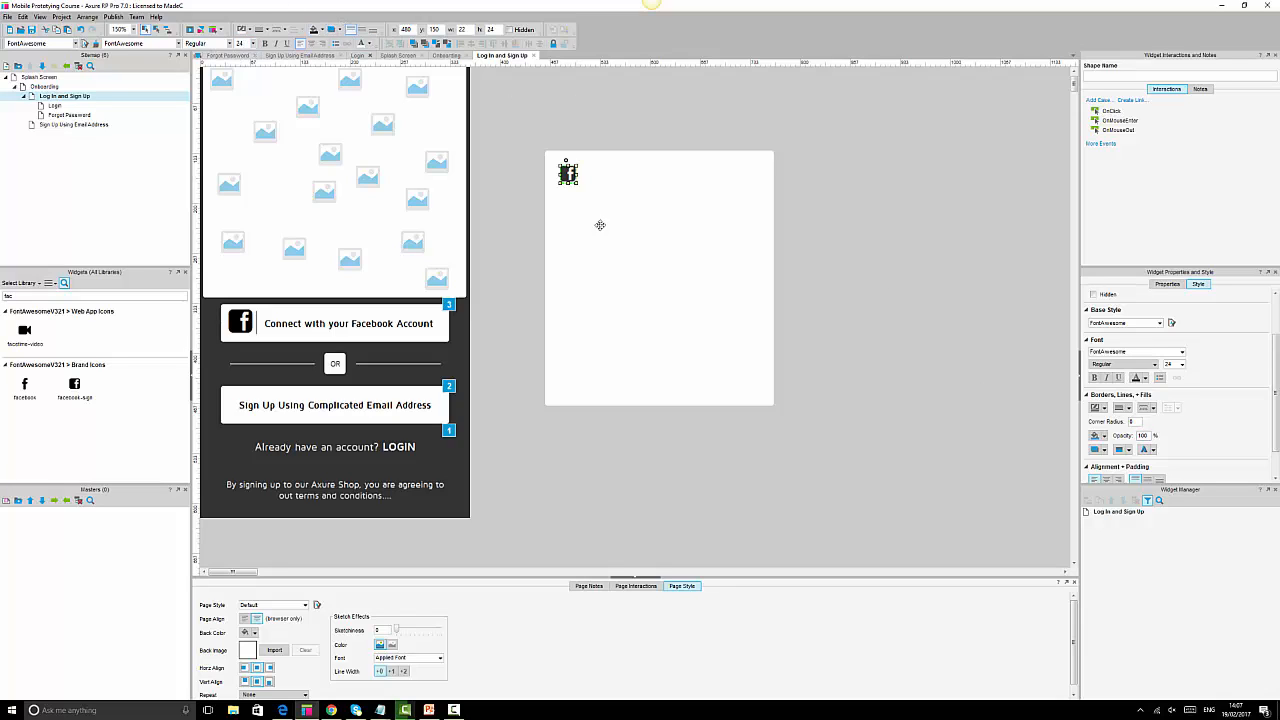
click(581, 186)
click(573, 179)
drag(577, 184, 629, 218)
click(942, 328)
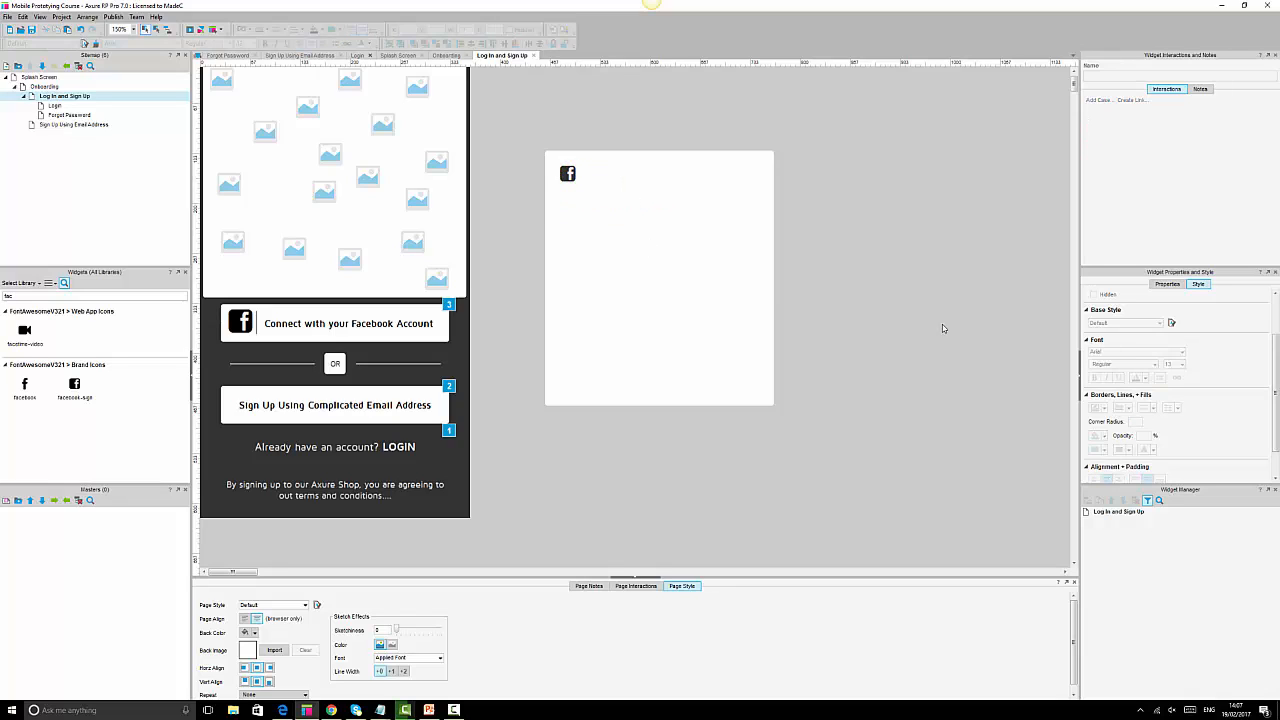
key(ctrl+z)
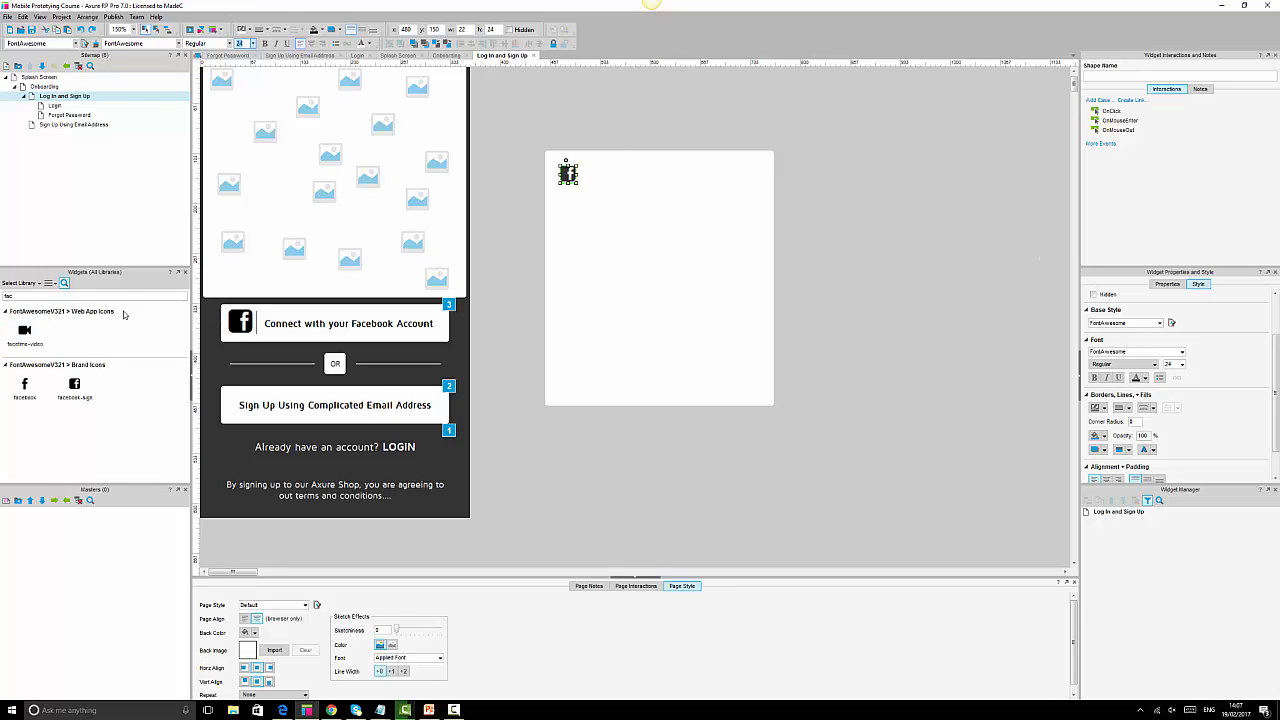
click(646, 509)
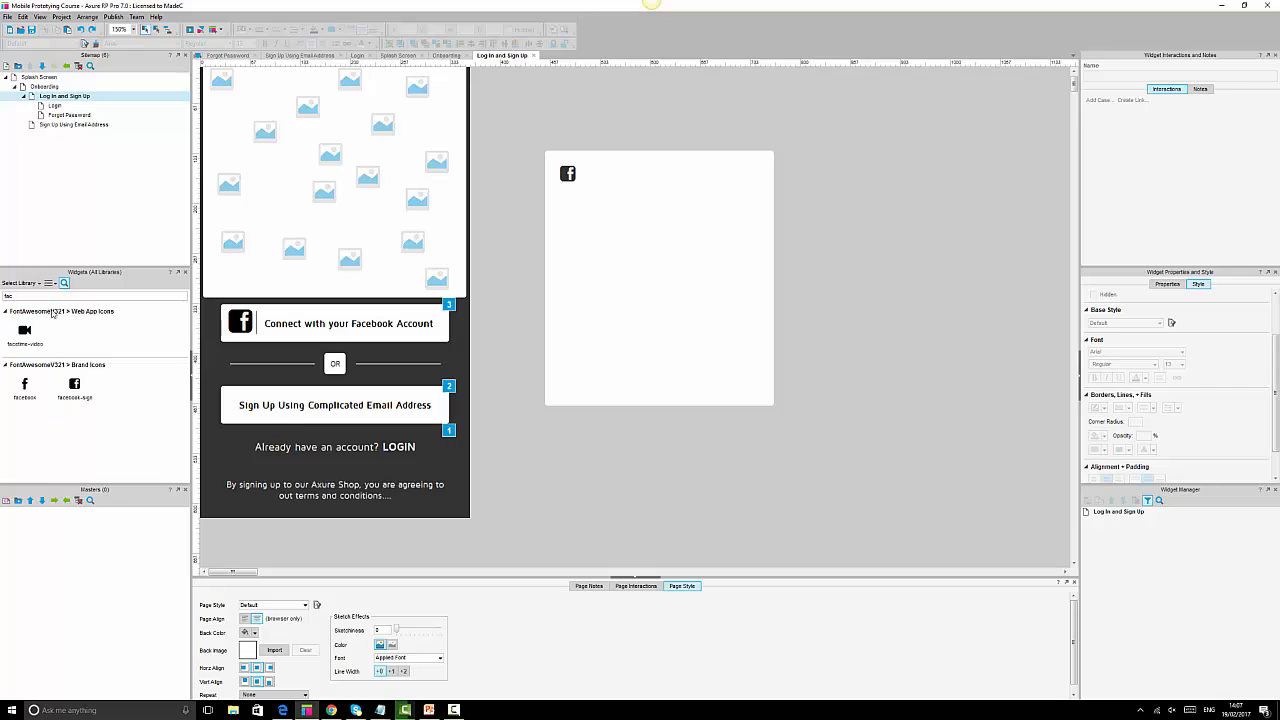
click(60, 297)
key(BackSpace)
key(BackSpace)
key(BackSpace)
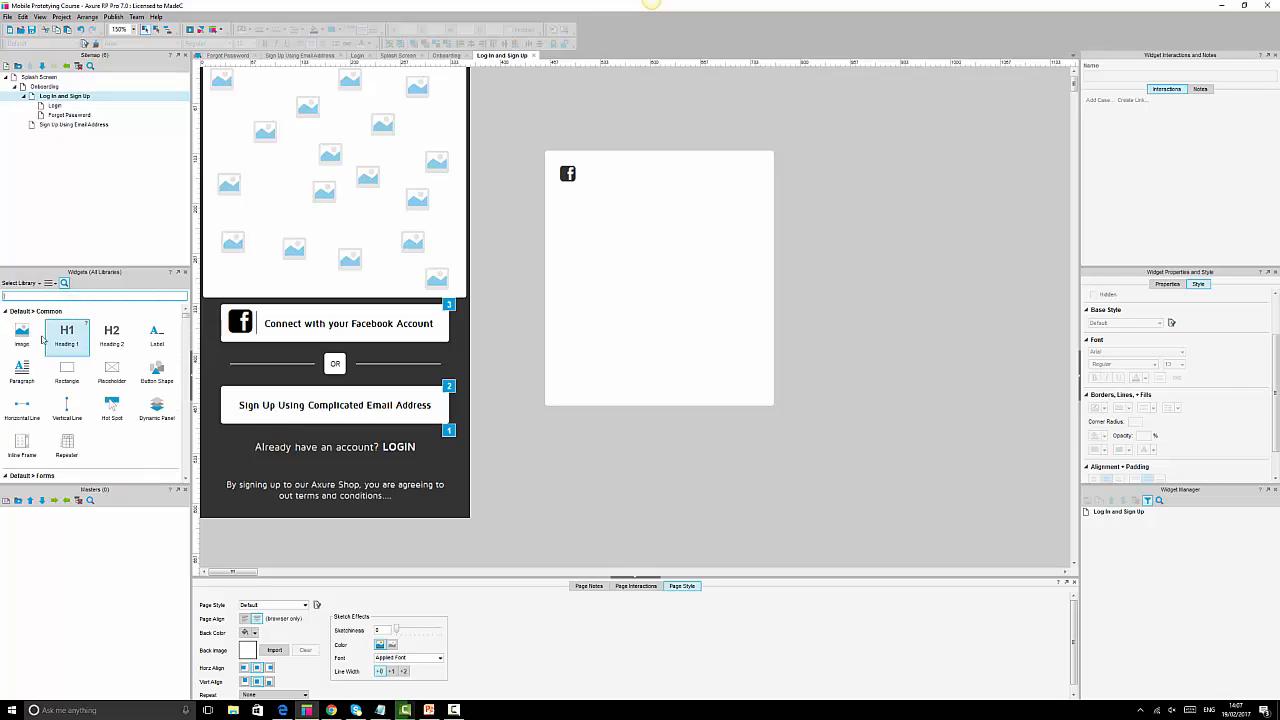
Place a 75×75 image placeholder in the panel and round it into a circle.
drag(22, 333, 643, 214)
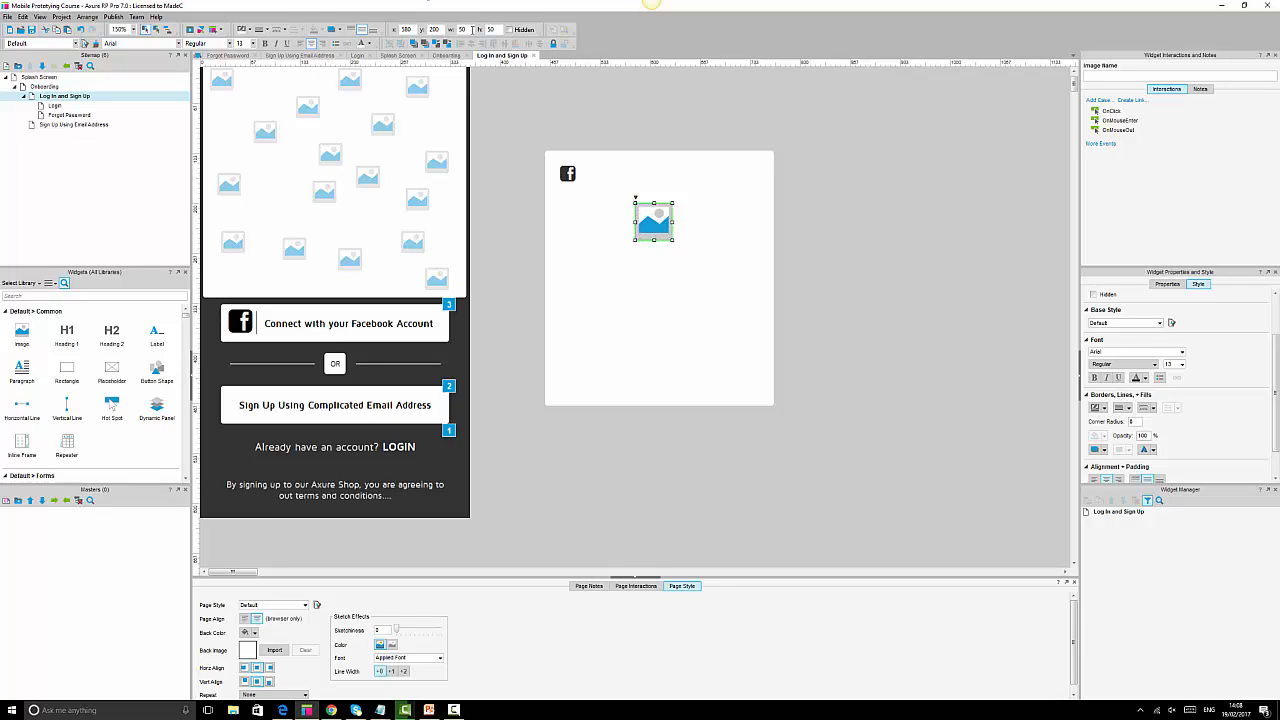
drag(468, 30, 430, 29)
text(75)
key(Tab)
text(75)
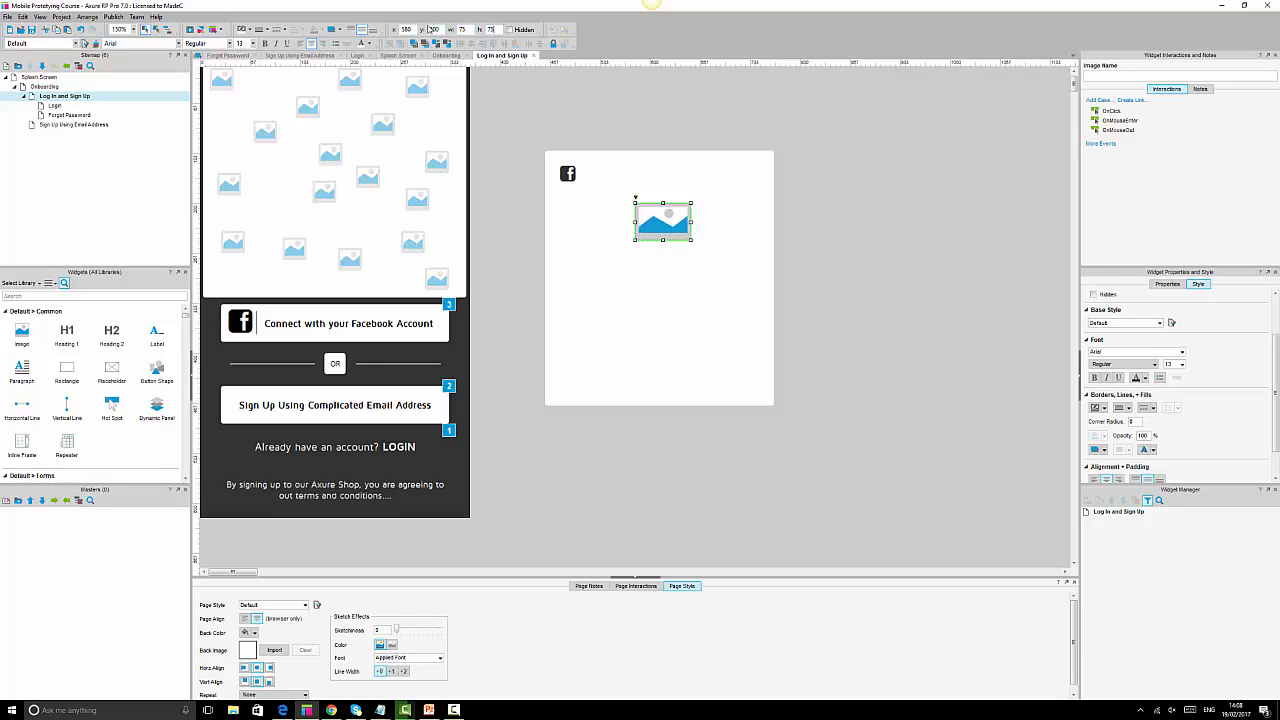
key(Tab)
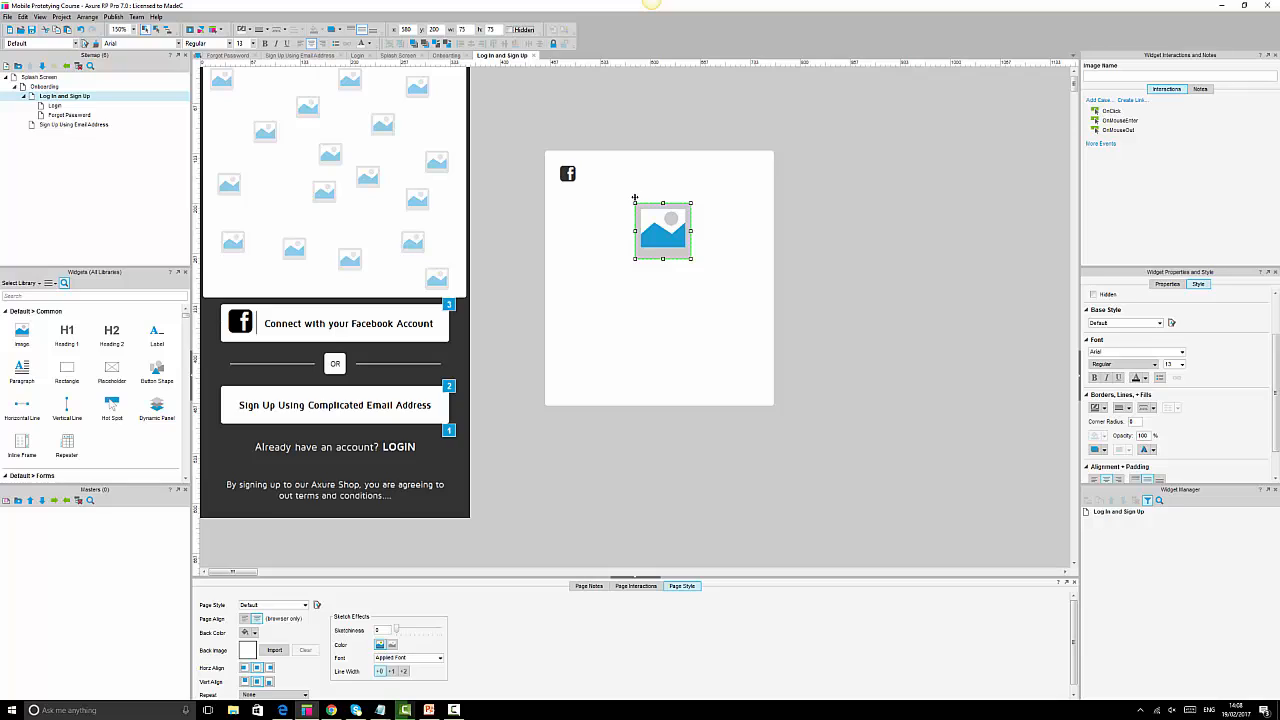
drag(635, 197, 820, 222)
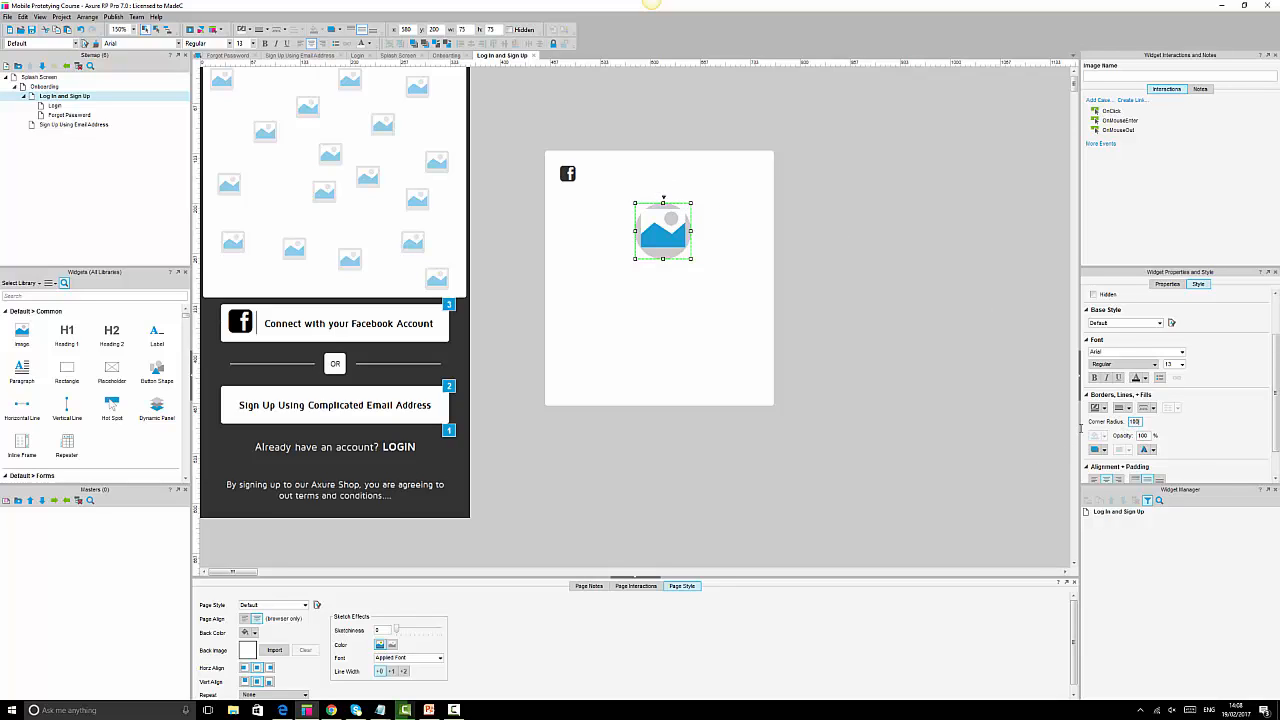
click(885, 312)
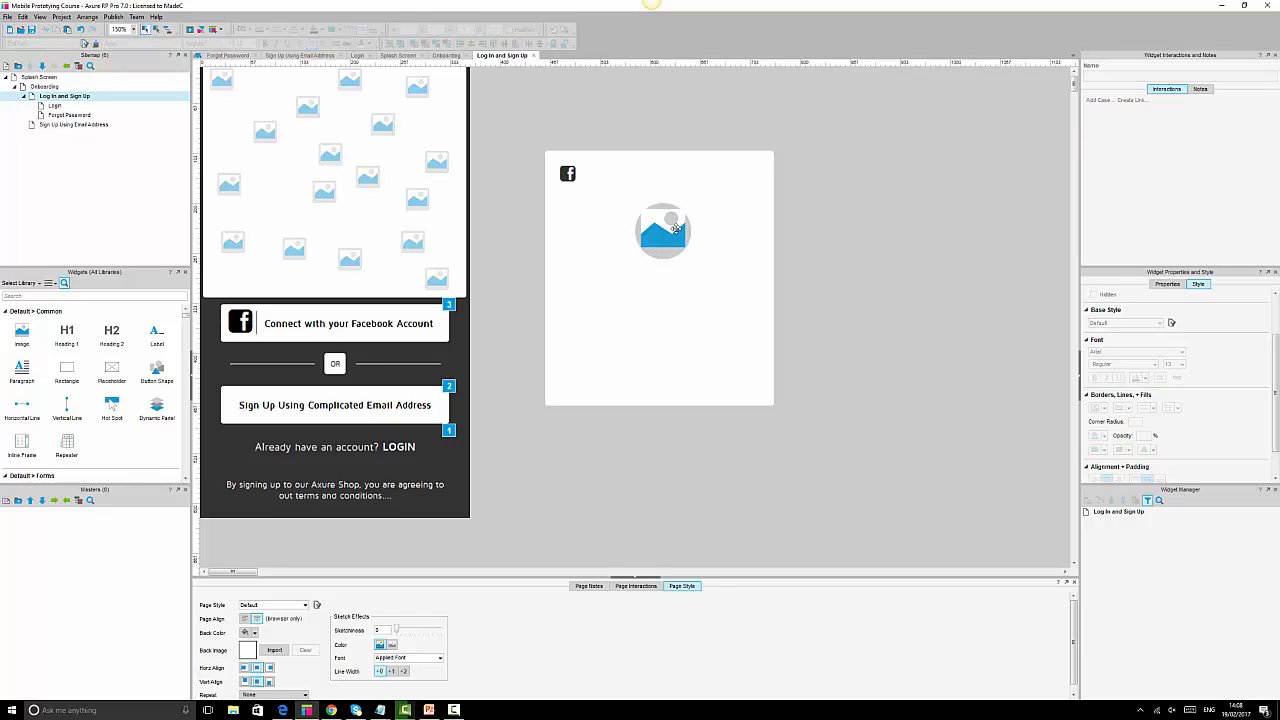
click(676, 229)
click(896, 291)
click(688, 240)
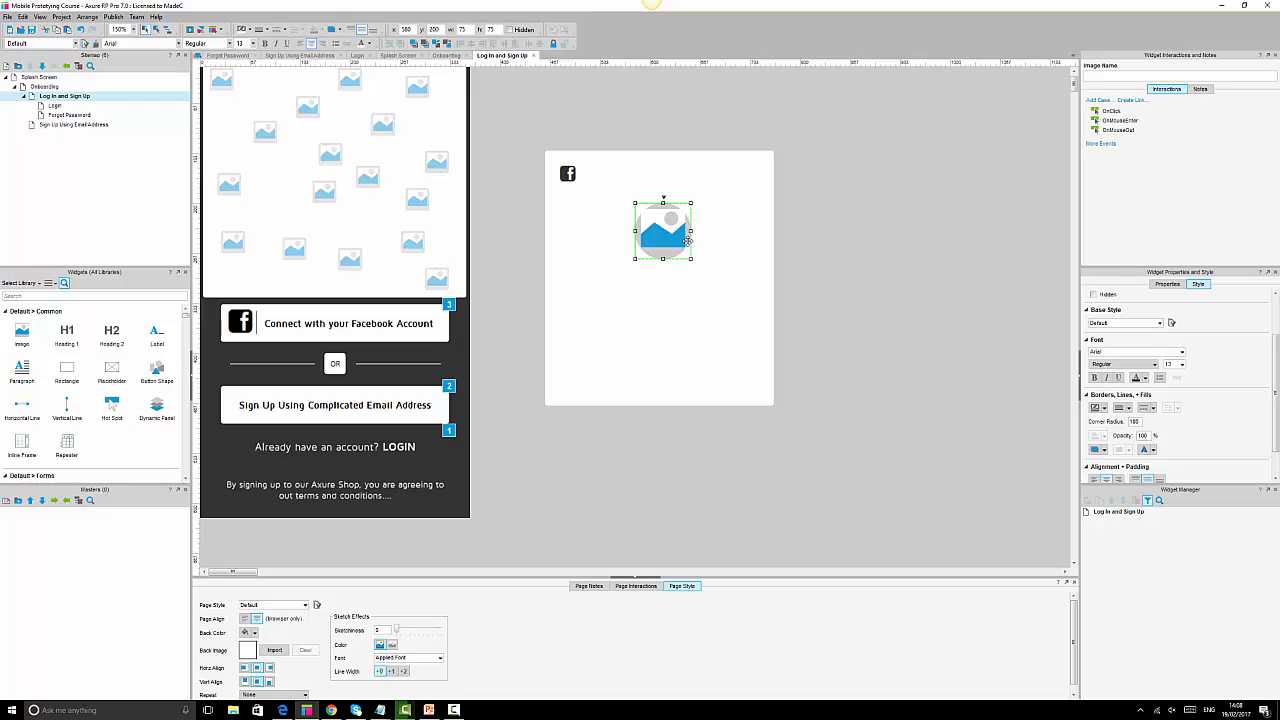
click(800, 300)
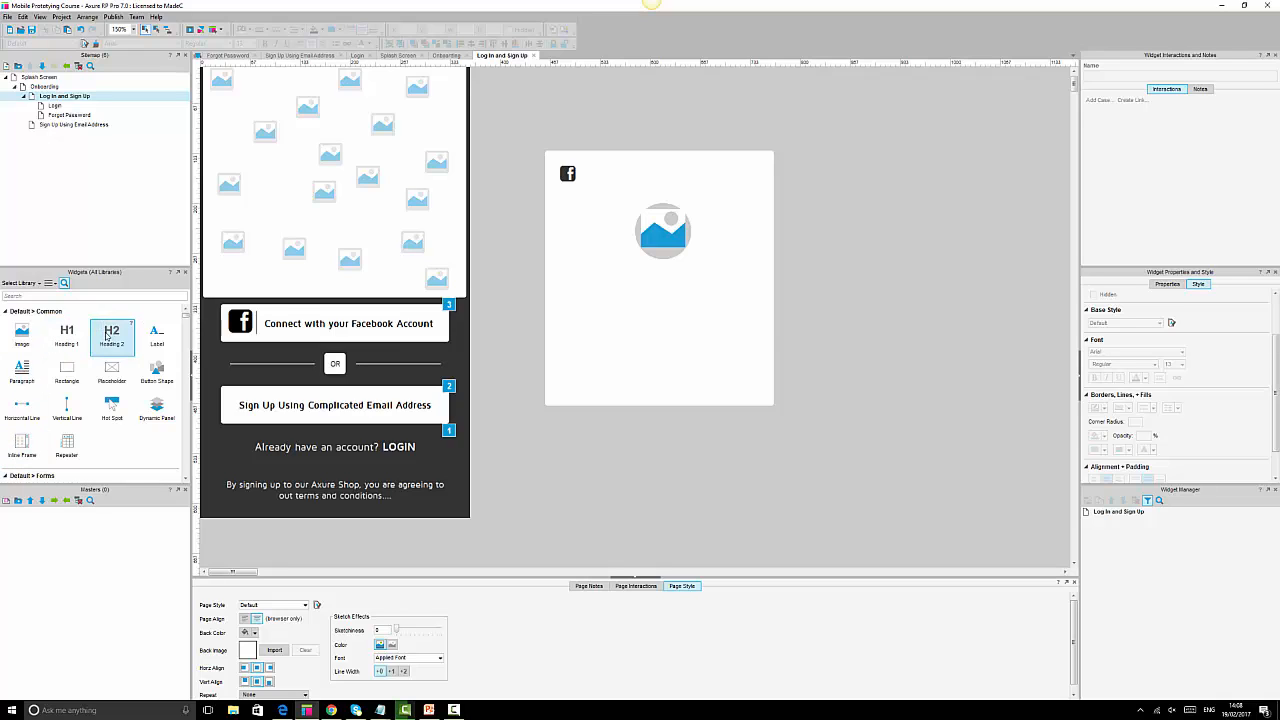
Add a Heading 2 below the profile image containing the user's full name, and widen it.
drag(111, 330, 621, 285)
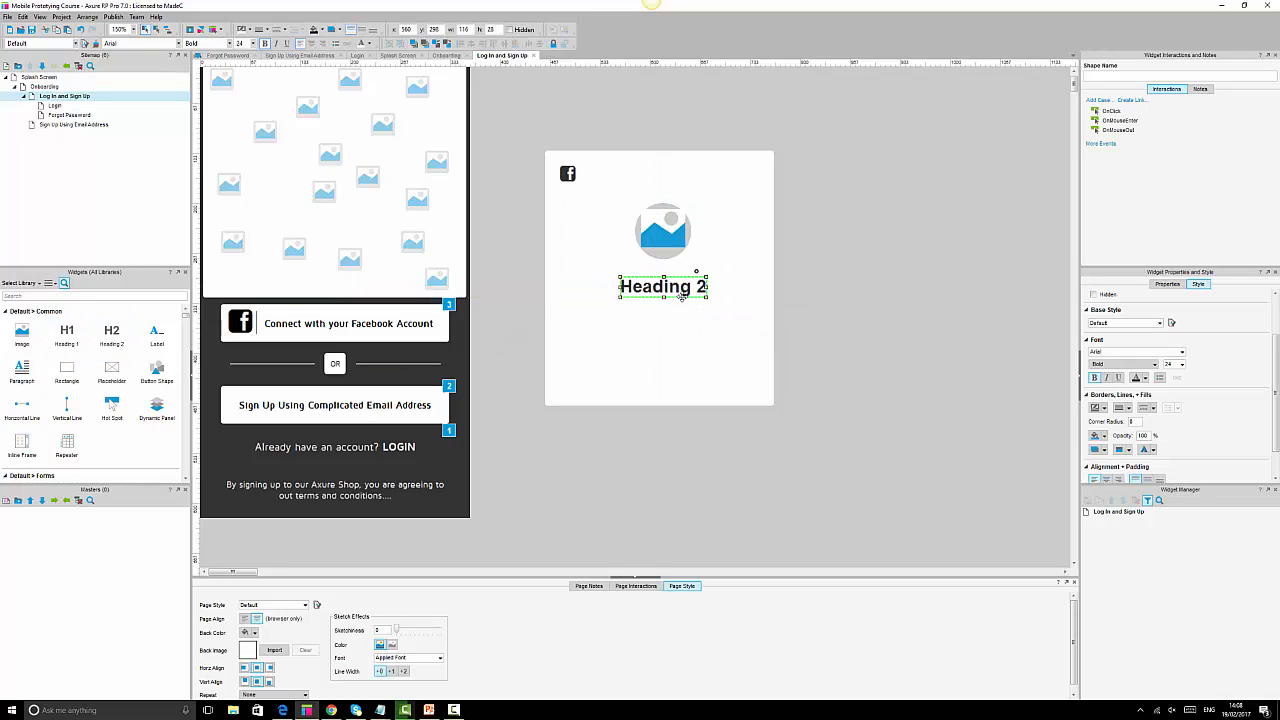
double_click(683, 289)
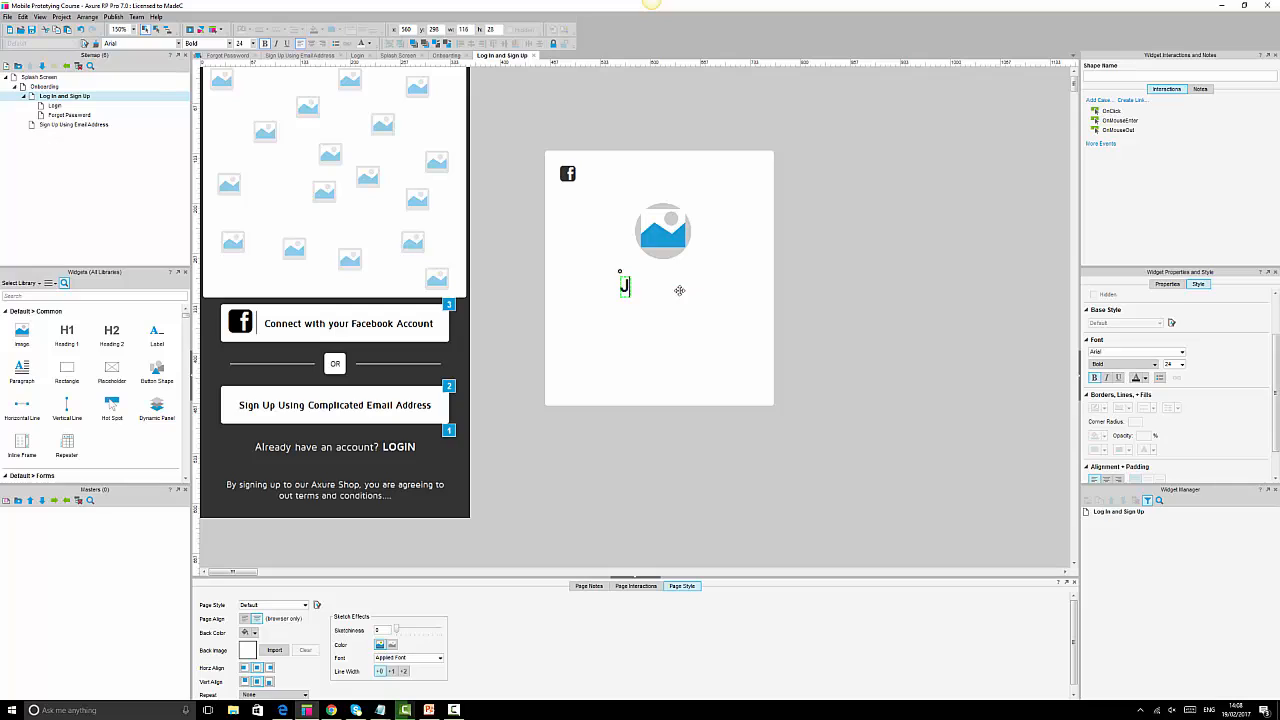
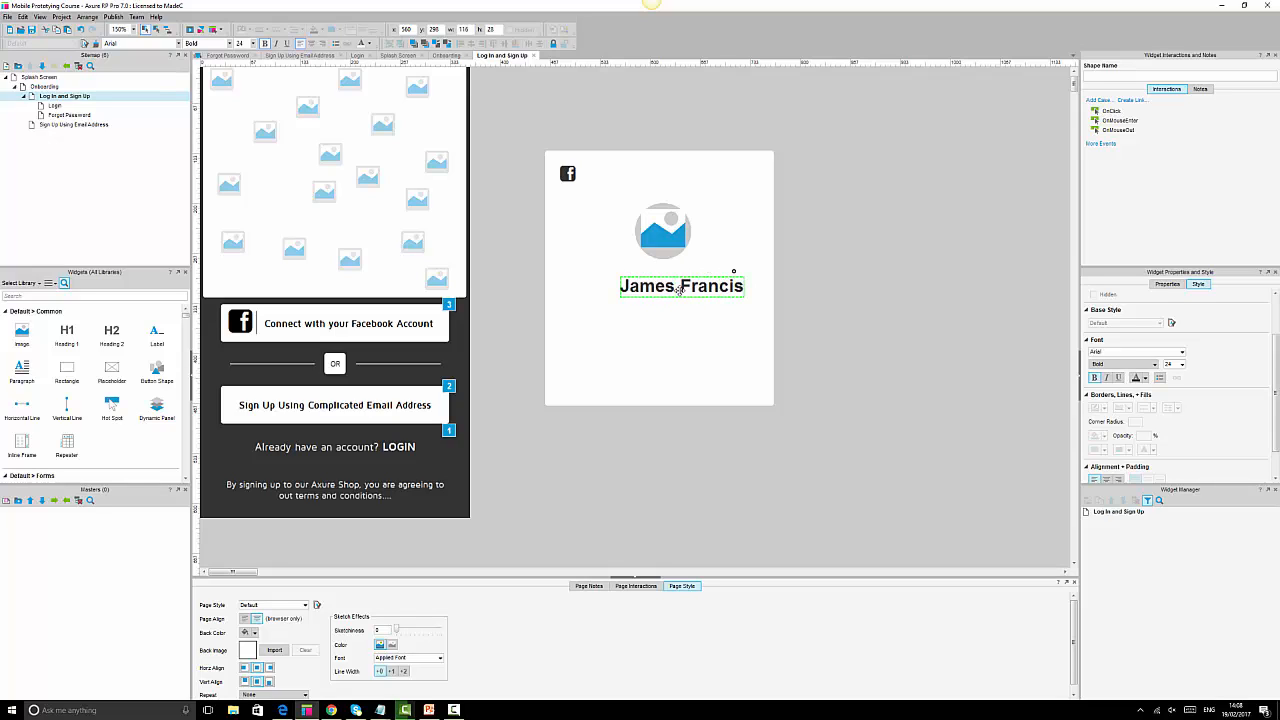
click(940, 341)
click(689, 296)
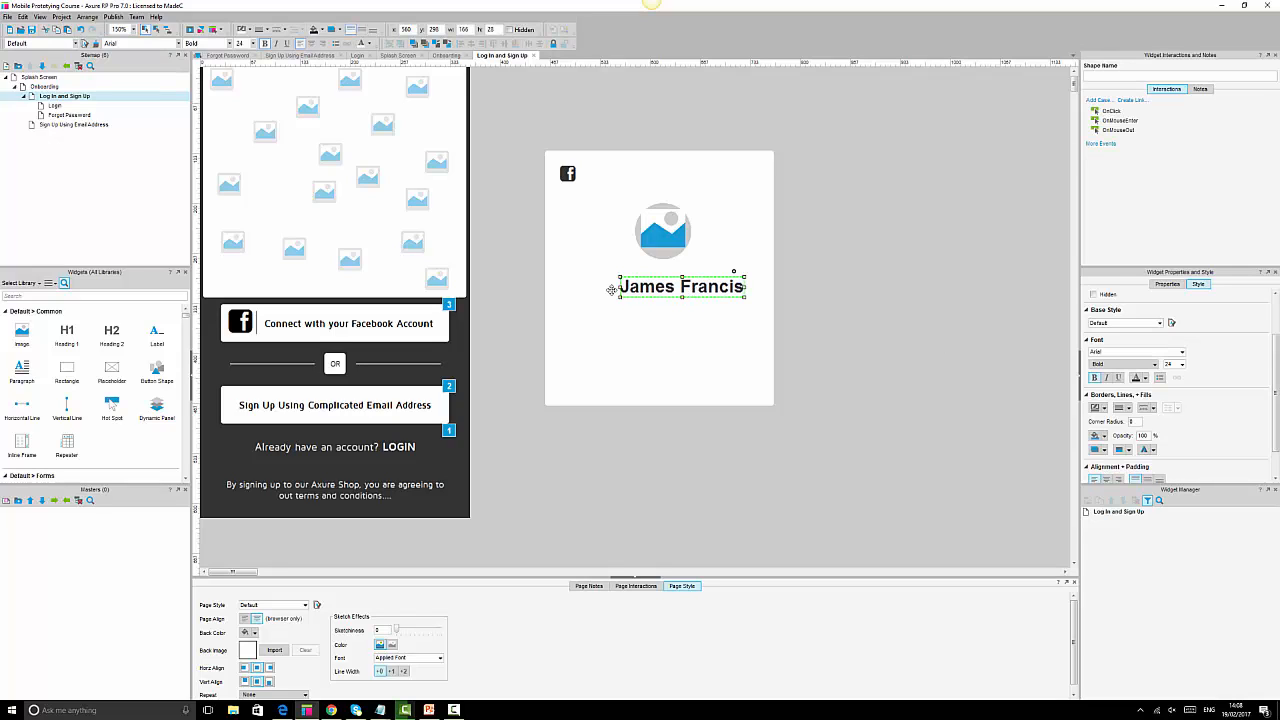
drag(619, 287, 578, 287)
Style the name heading as centred Maven Pro 18, not bold, and resize its box.
click(133, 46)
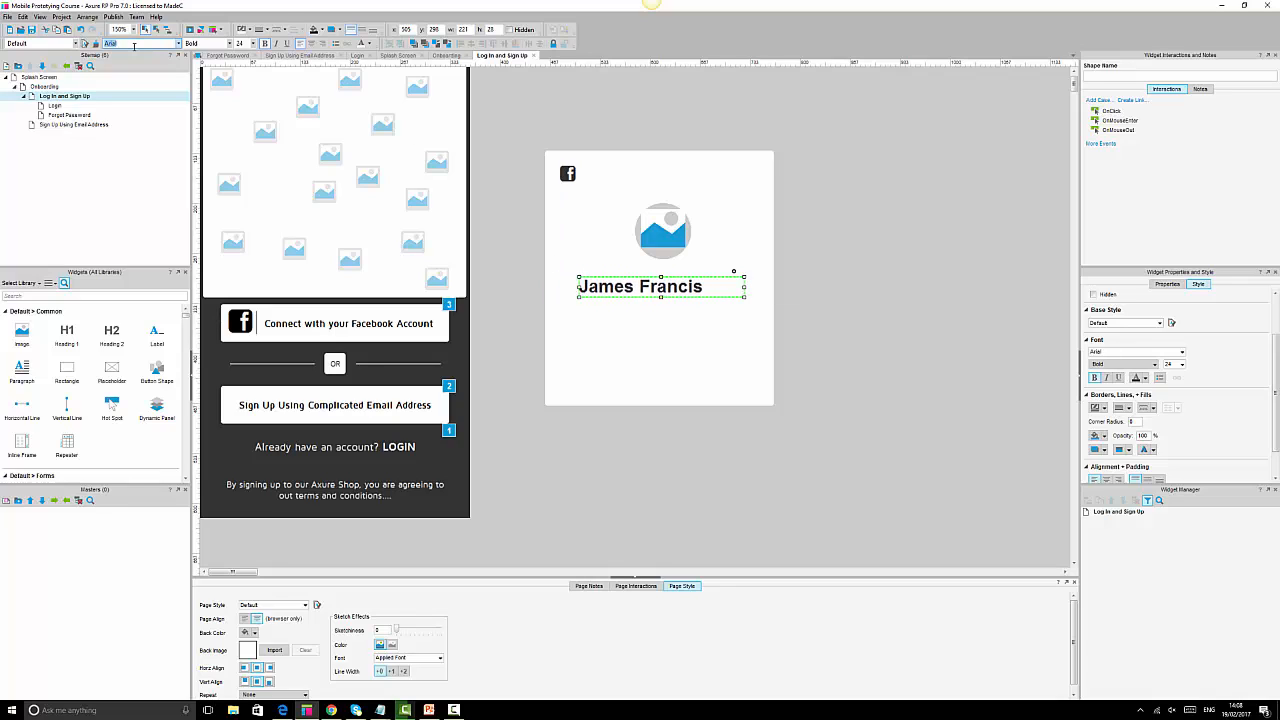
text(Mab)
text(en Pro)
key(Return)
click(240, 44)
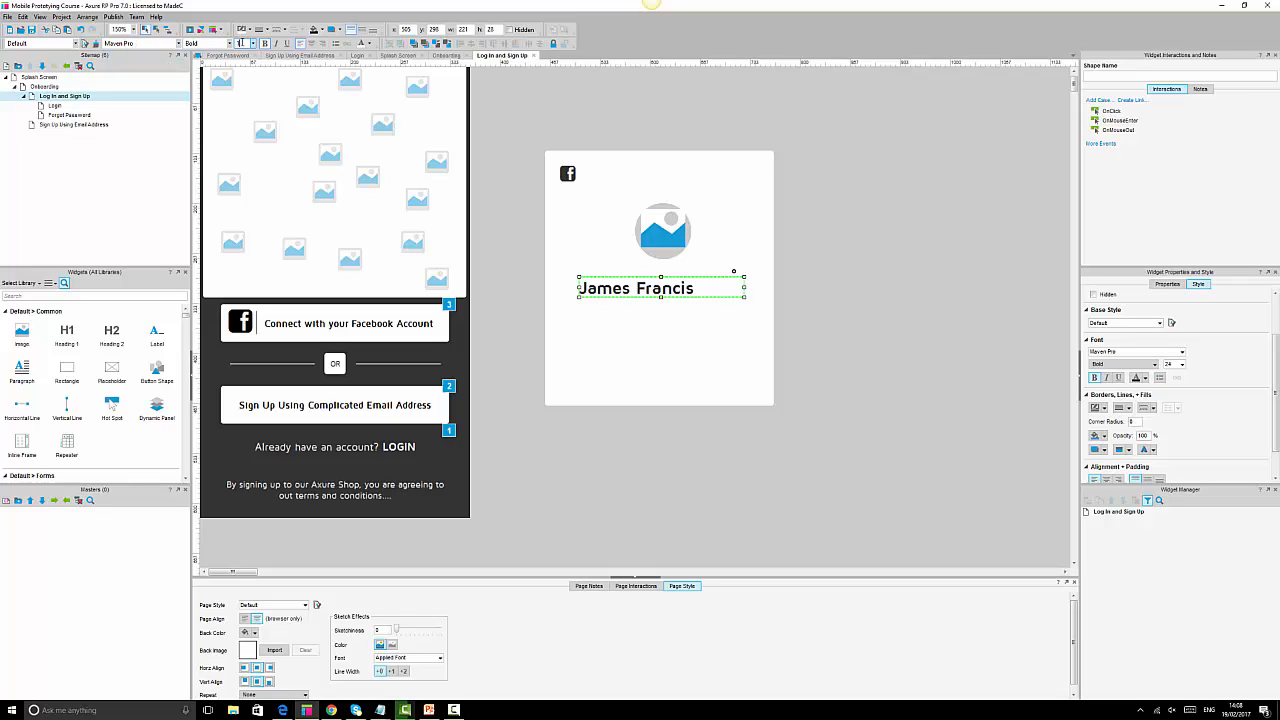
text(16)
key(Return)
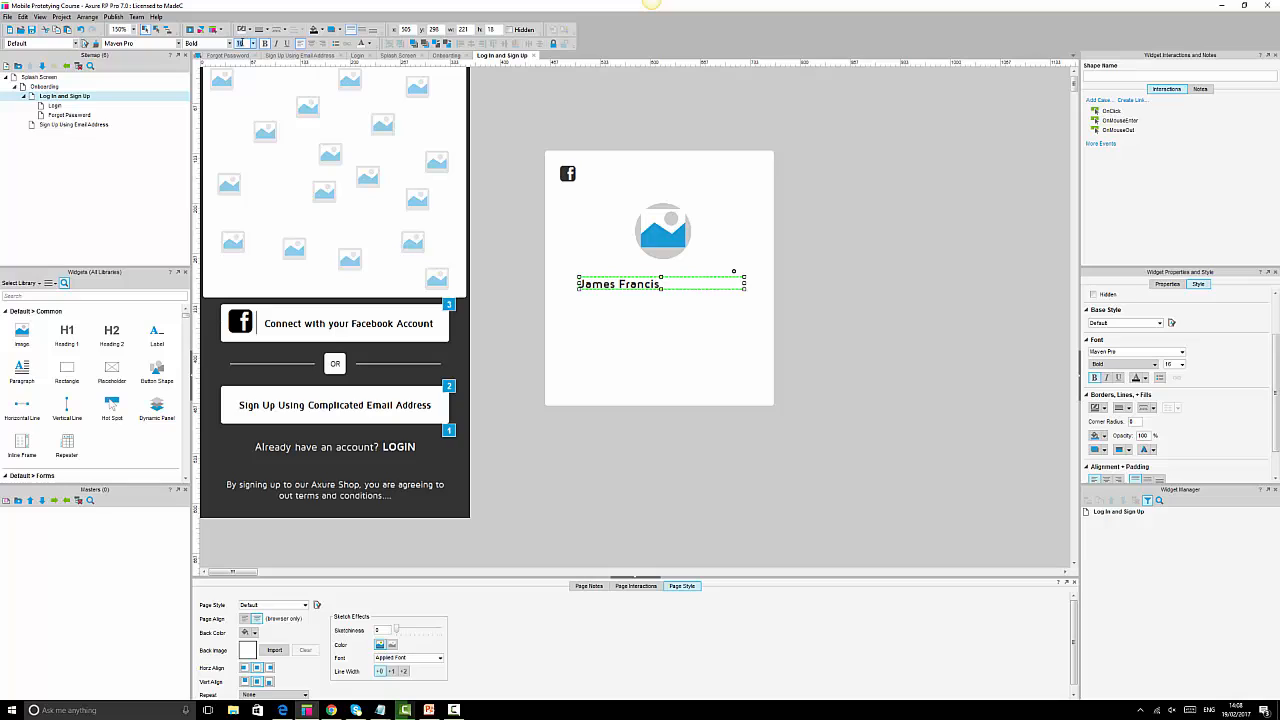
text(8)
key(Return)
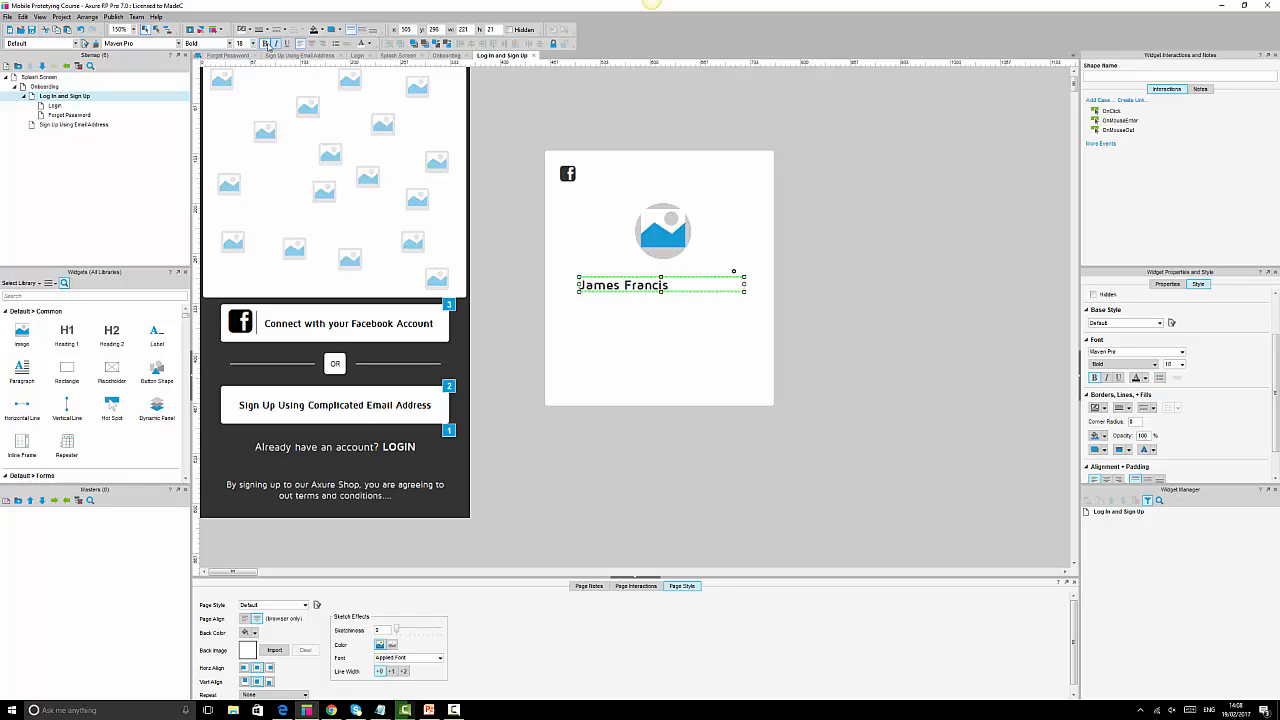
click(264, 43)
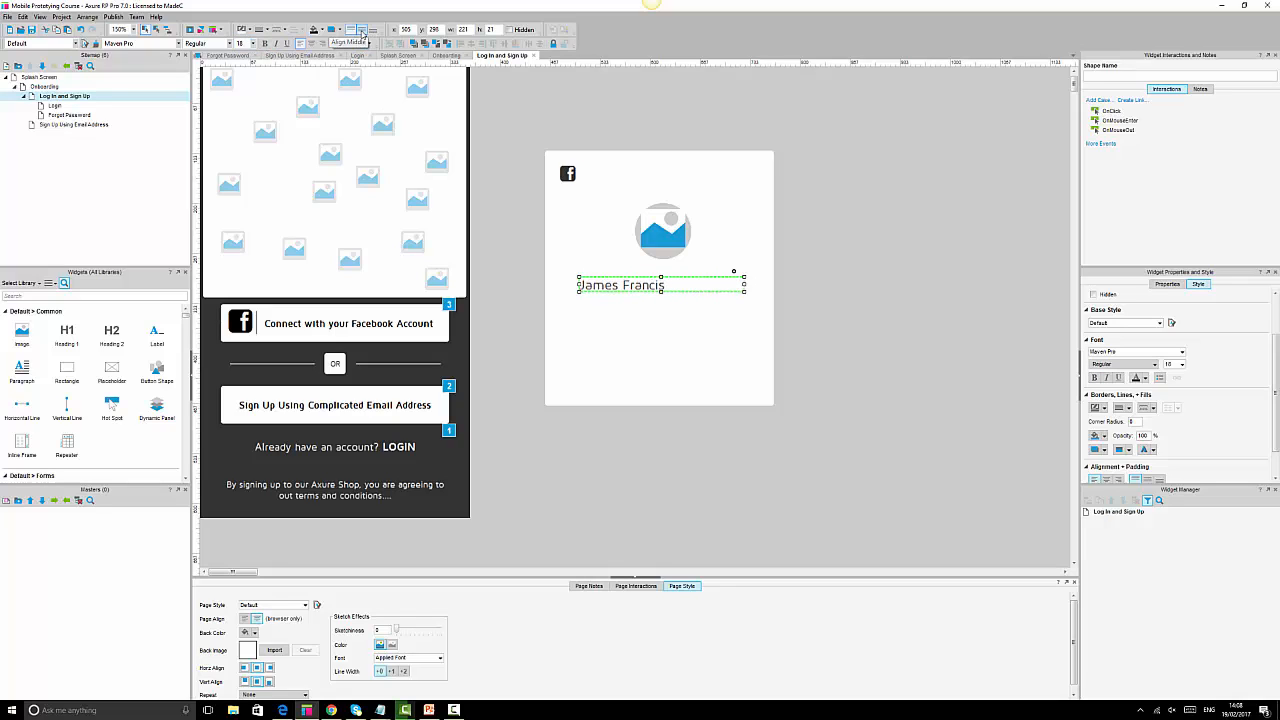
click(311, 43)
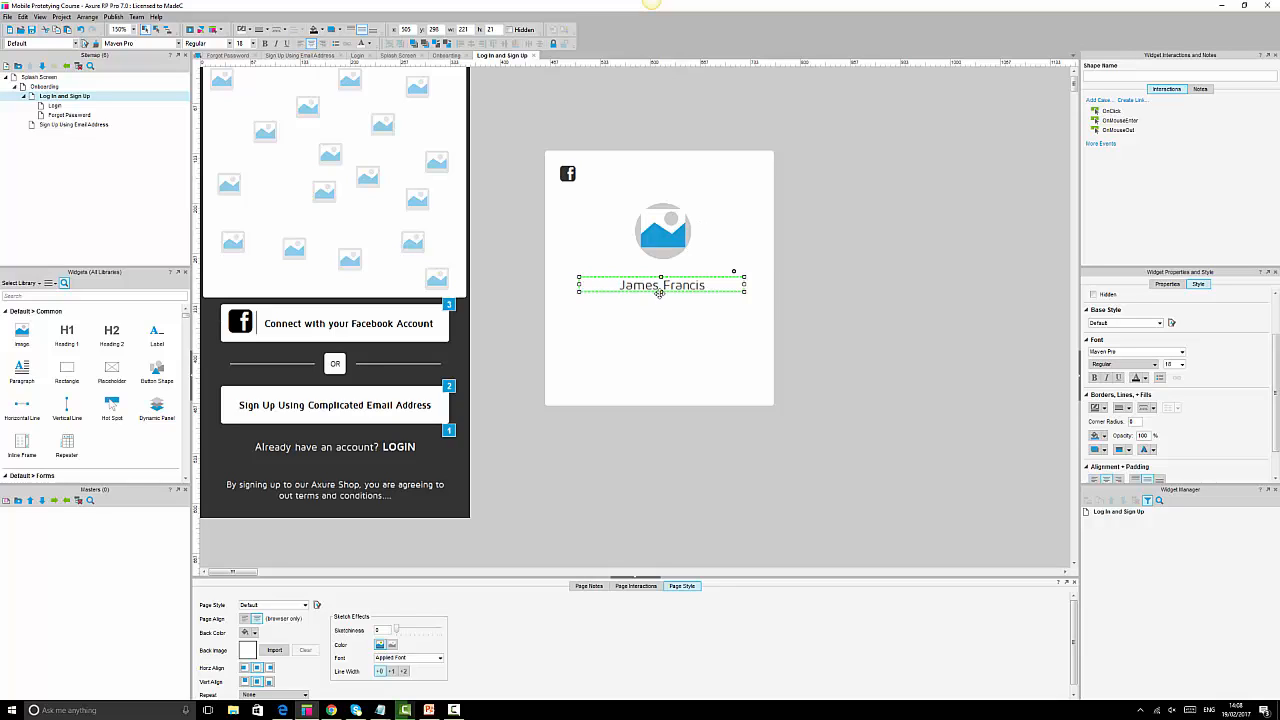
mouse_move(661, 291)
mouse_down()
mouse_move(664, 311)
mouse_move(665, 283)
mouse_up()
drag(748, 286, 716, 287)
click(849, 302)
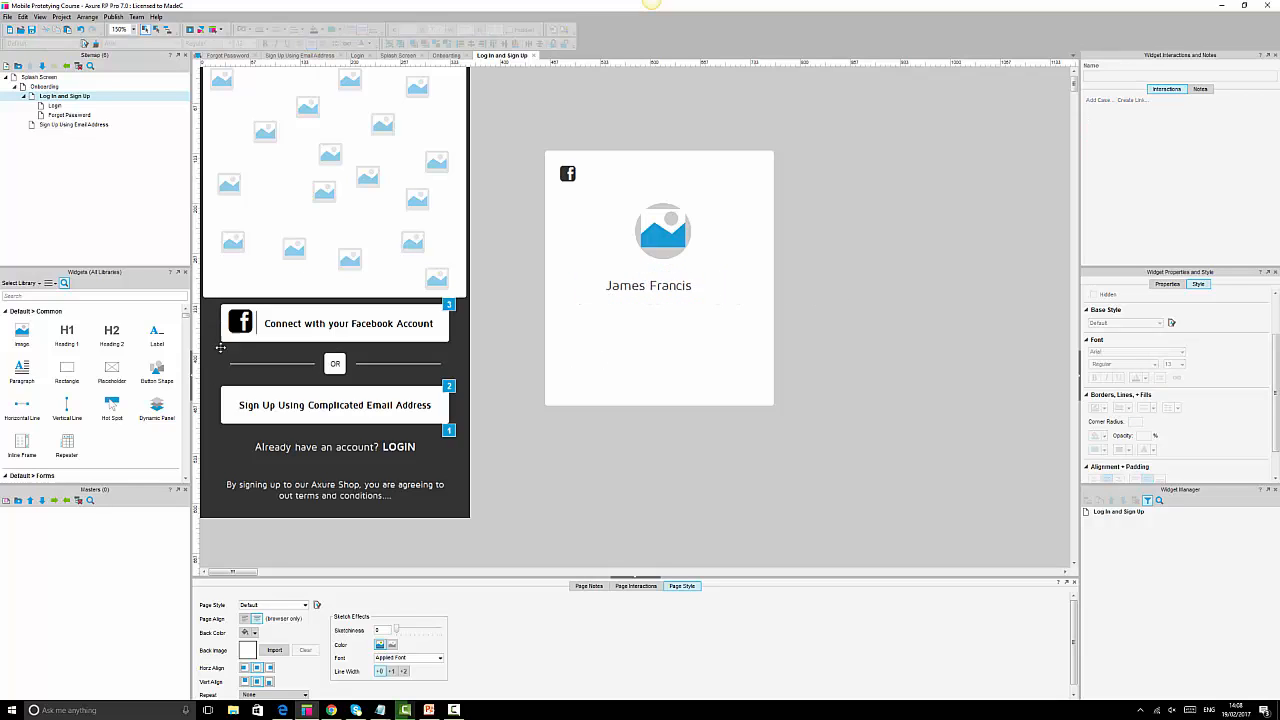
Add a Lorem ipsum paragraph under the name, delete from 'Proin' onward, and shrink it to two lines.
drag(22, 372, 682, 371)
double_click(681, 370)
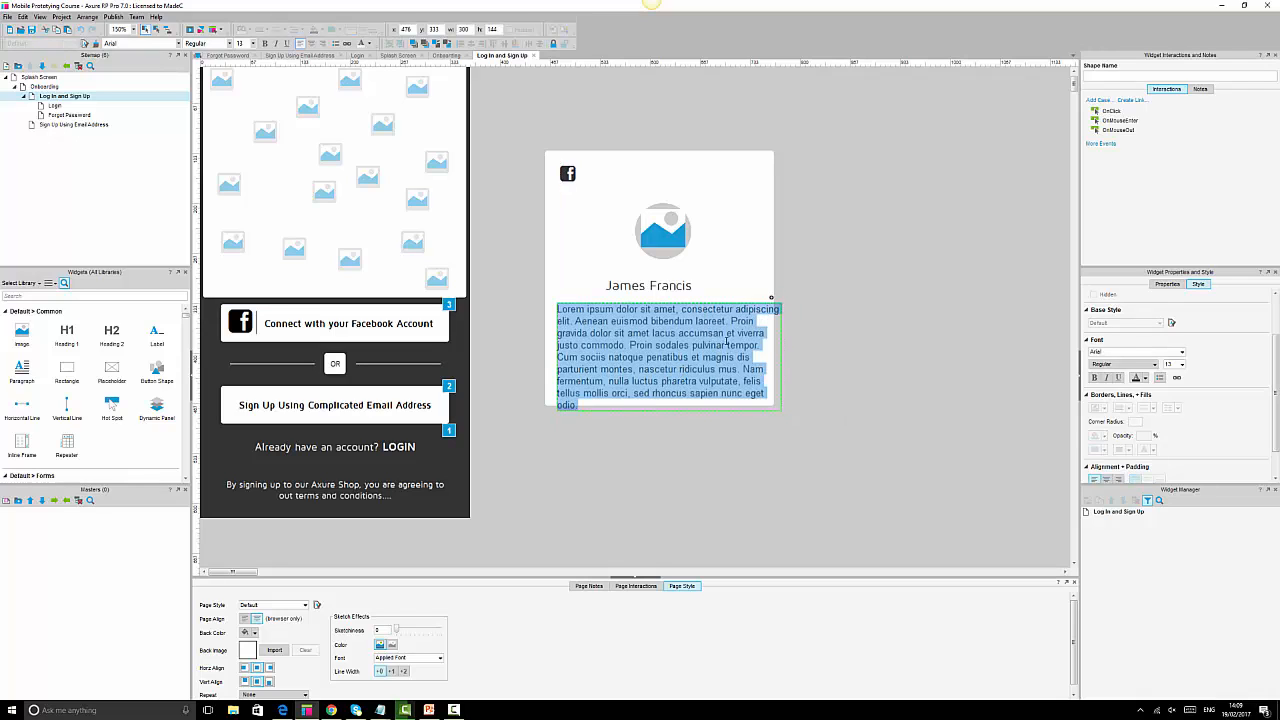
click(726, 345)
drag(730, 322, 771, 403)
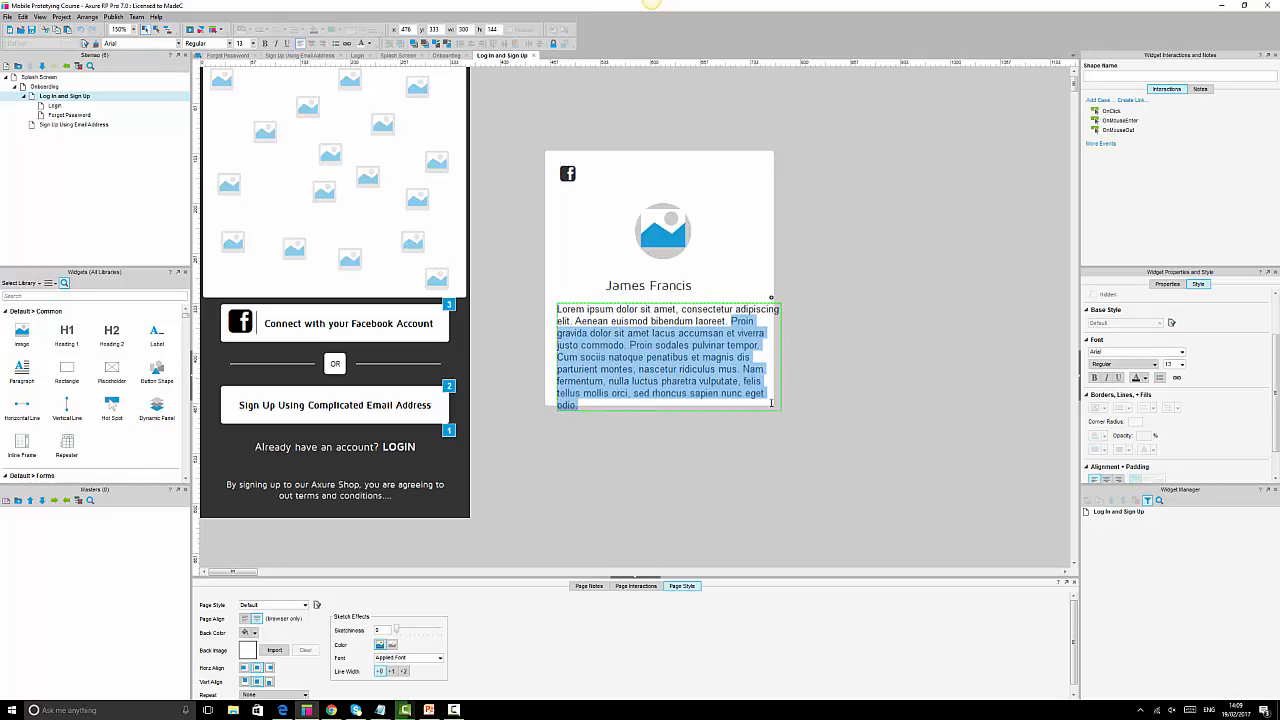
key(BackSpace)
click(869, 349)
click(711, 319)
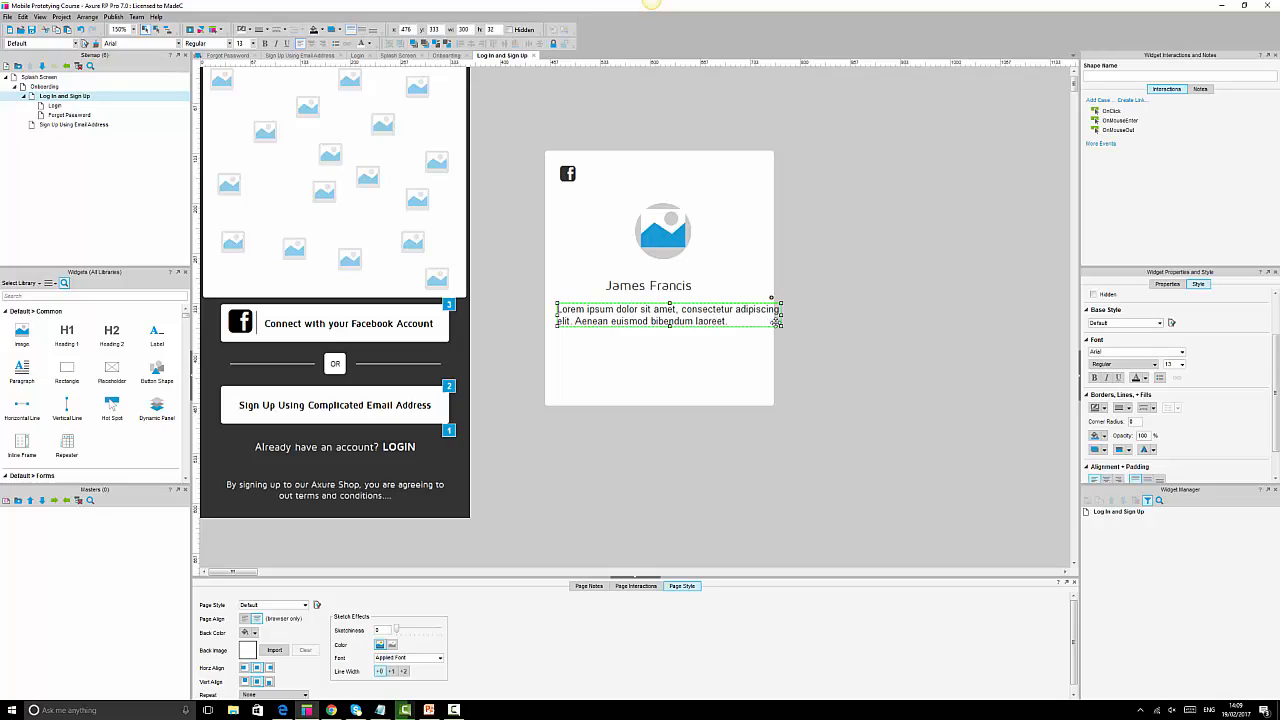
drag(780, 326, 754, 336)
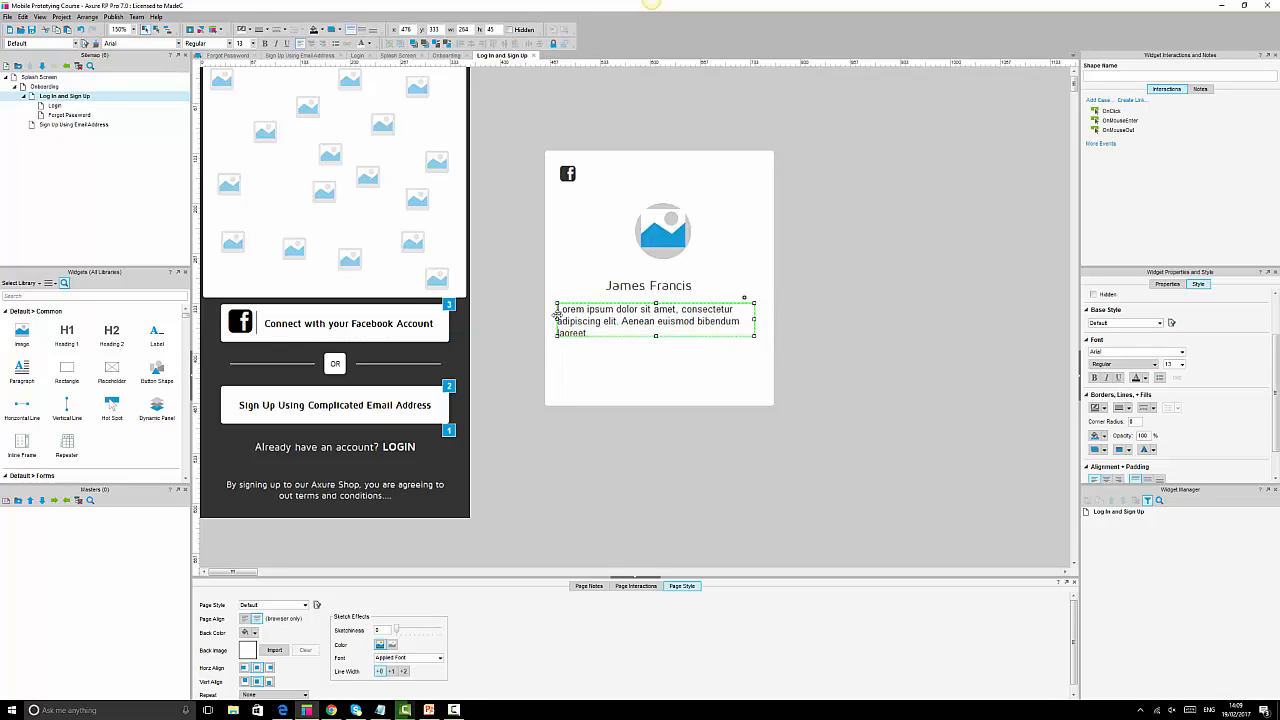
drag(556, 317, 566, 318)
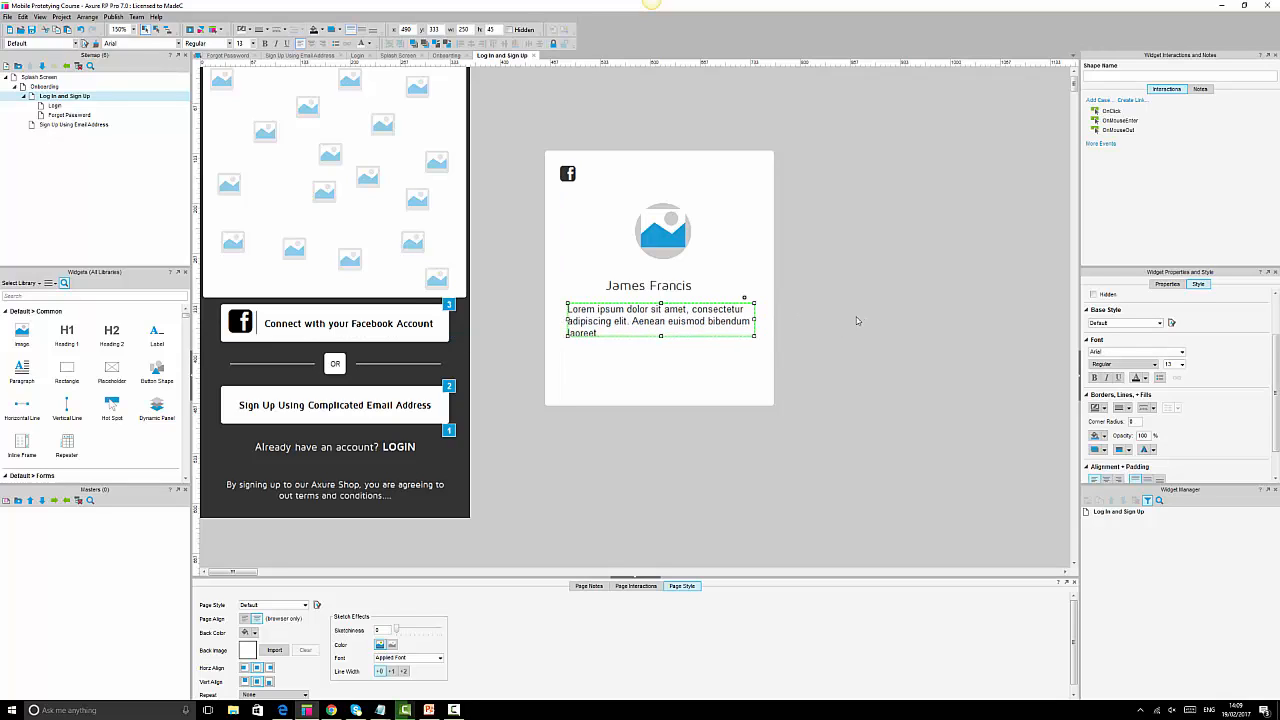
Replace the paragraph with 'Axure Shop will have access to name, email and other public info. Edit the information you provide'.
double_click(690, 325)
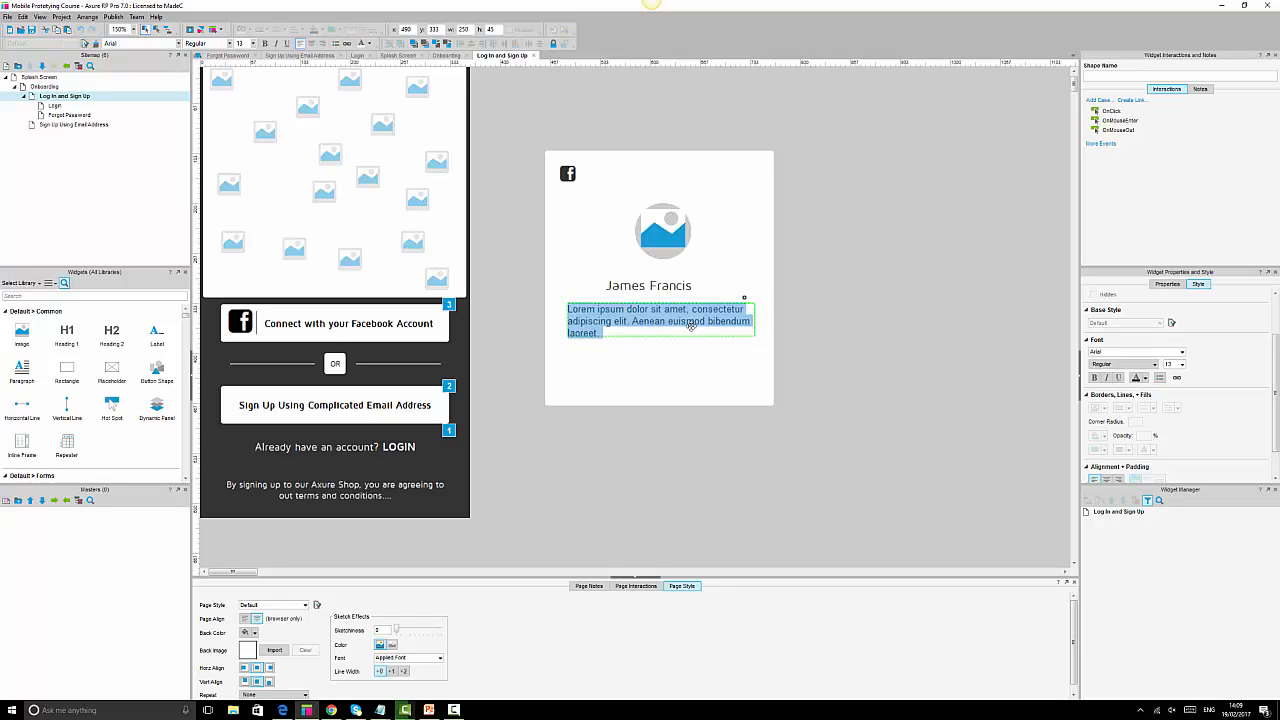
text(Axure Sho)
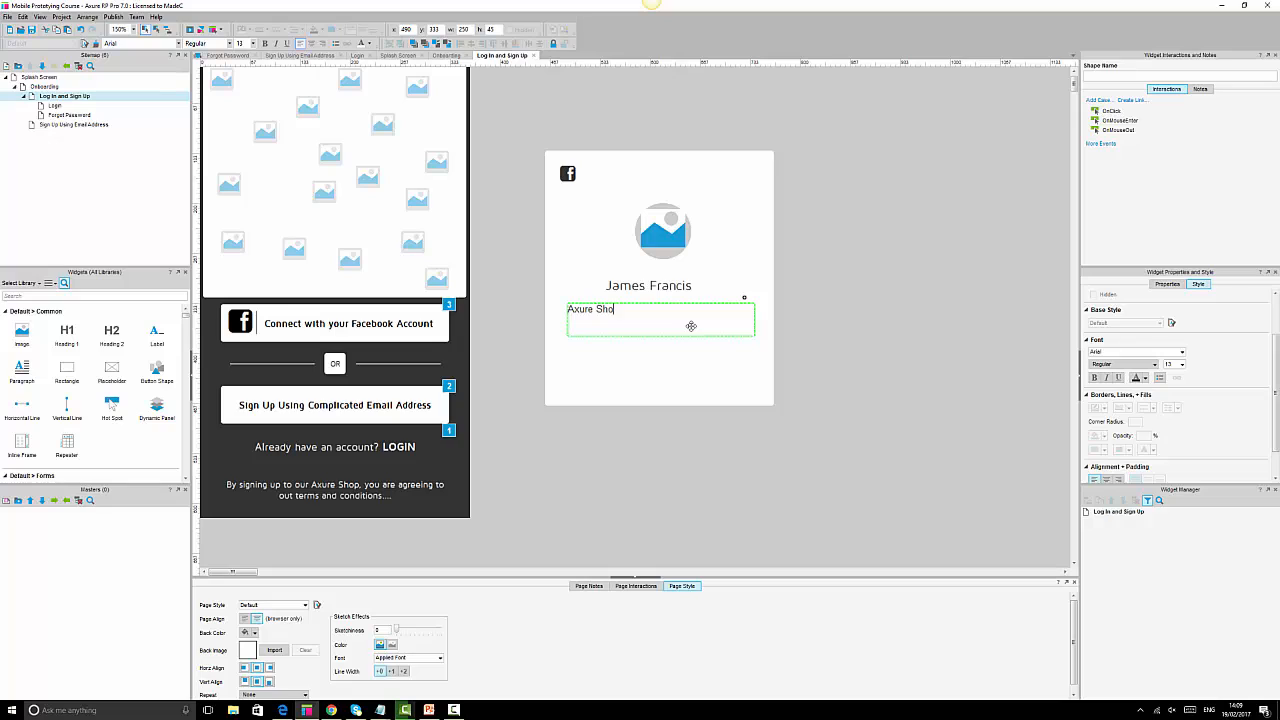
text(p will )
text(be access)
key(BackSpace)
key(BackSpace)
key(BackSpace)
key(BackSpace)
key(BackSpace)
key(BackSpace)
key(BackSpace)
text(have access to name, email)
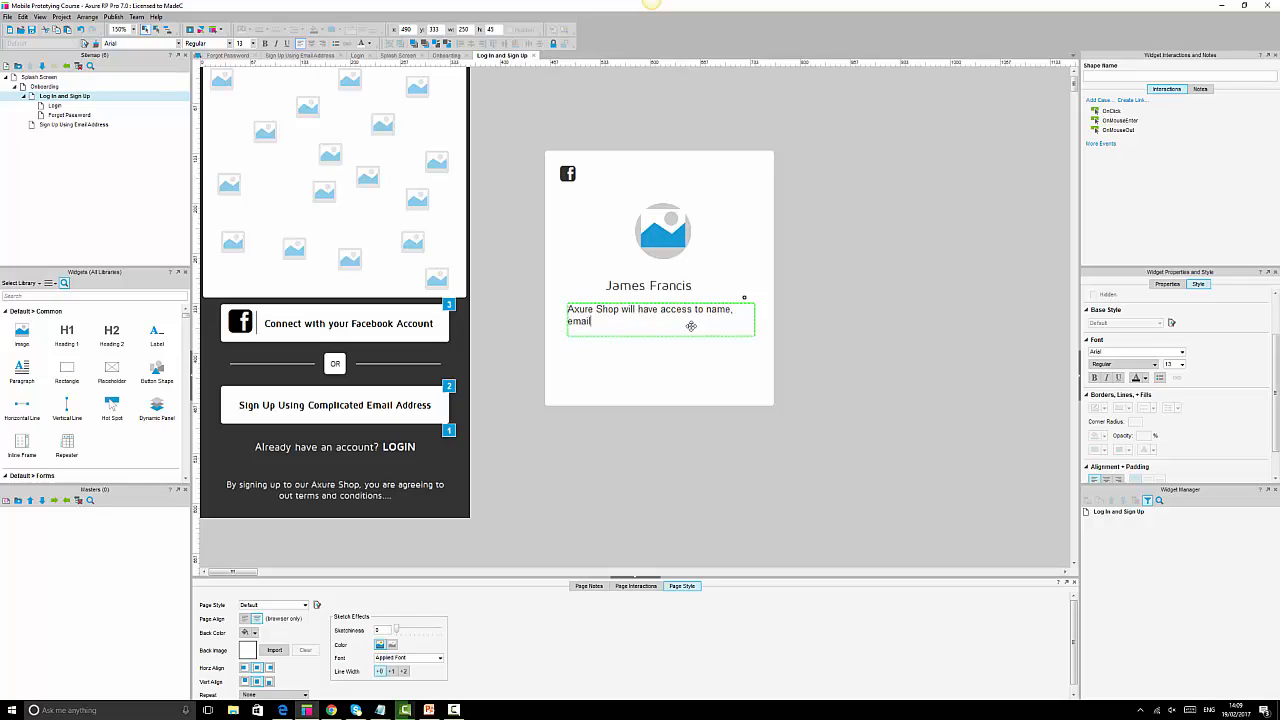
text( and other public info. Edic)
key(BackSpace)
text(t the inf)
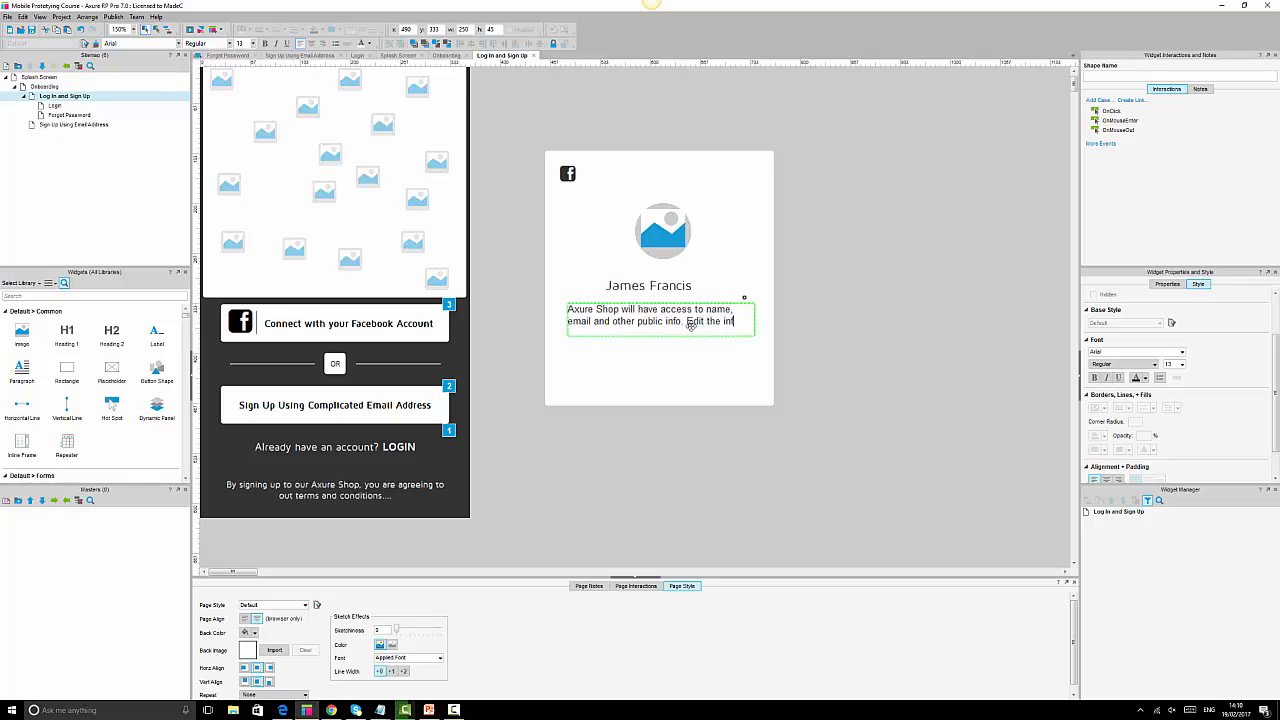
text(ormation you provide)
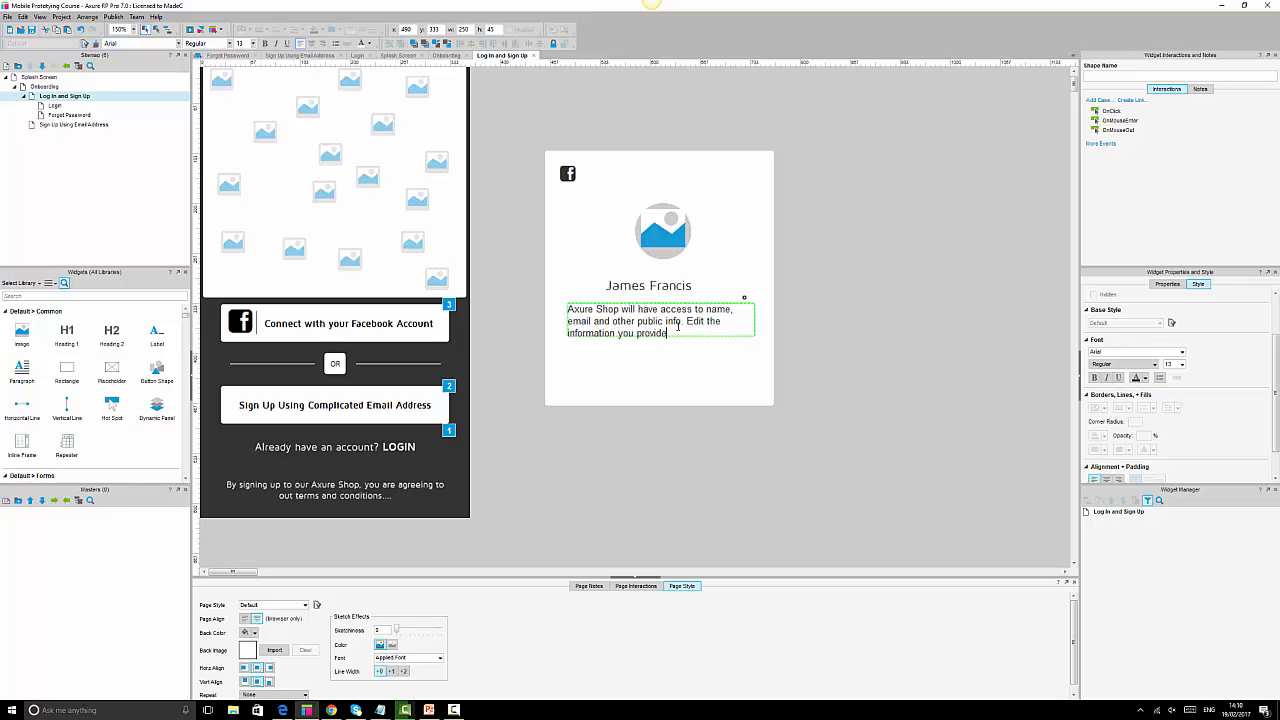
click(820, 328)
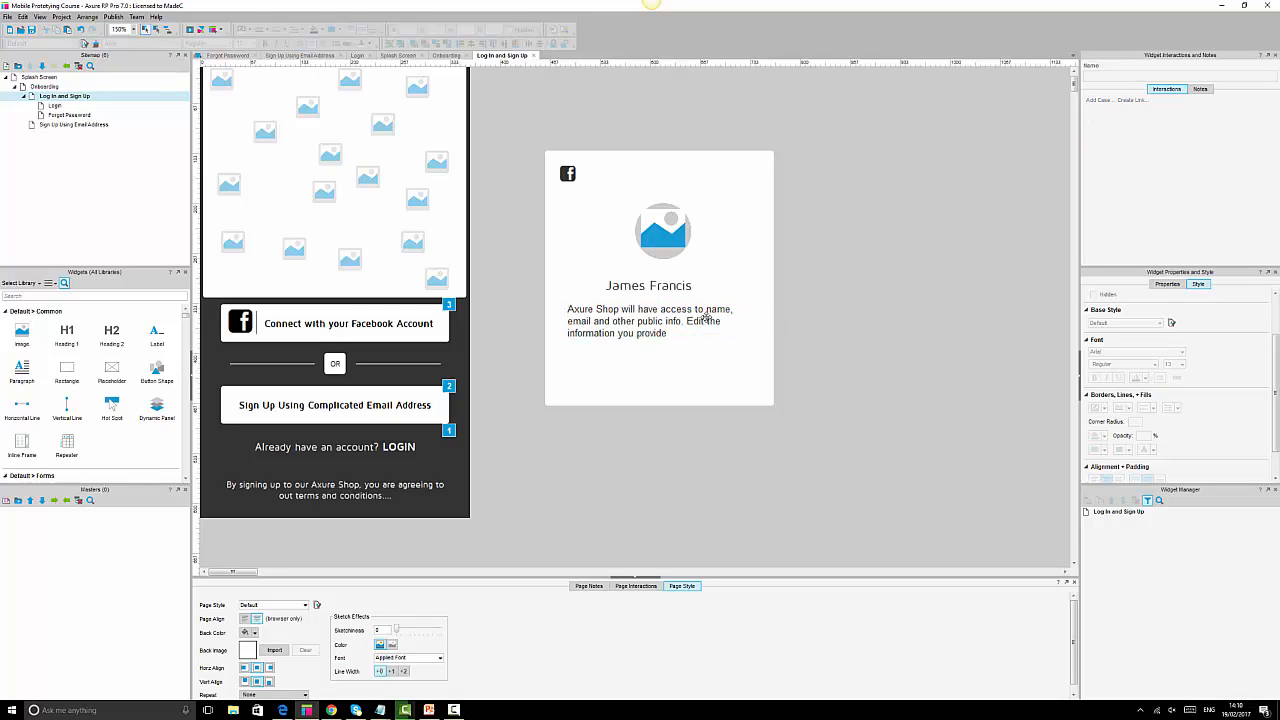
Enlarge the paragraph box and select the sentence 'Edit the information you provide'.
click(706, 318)
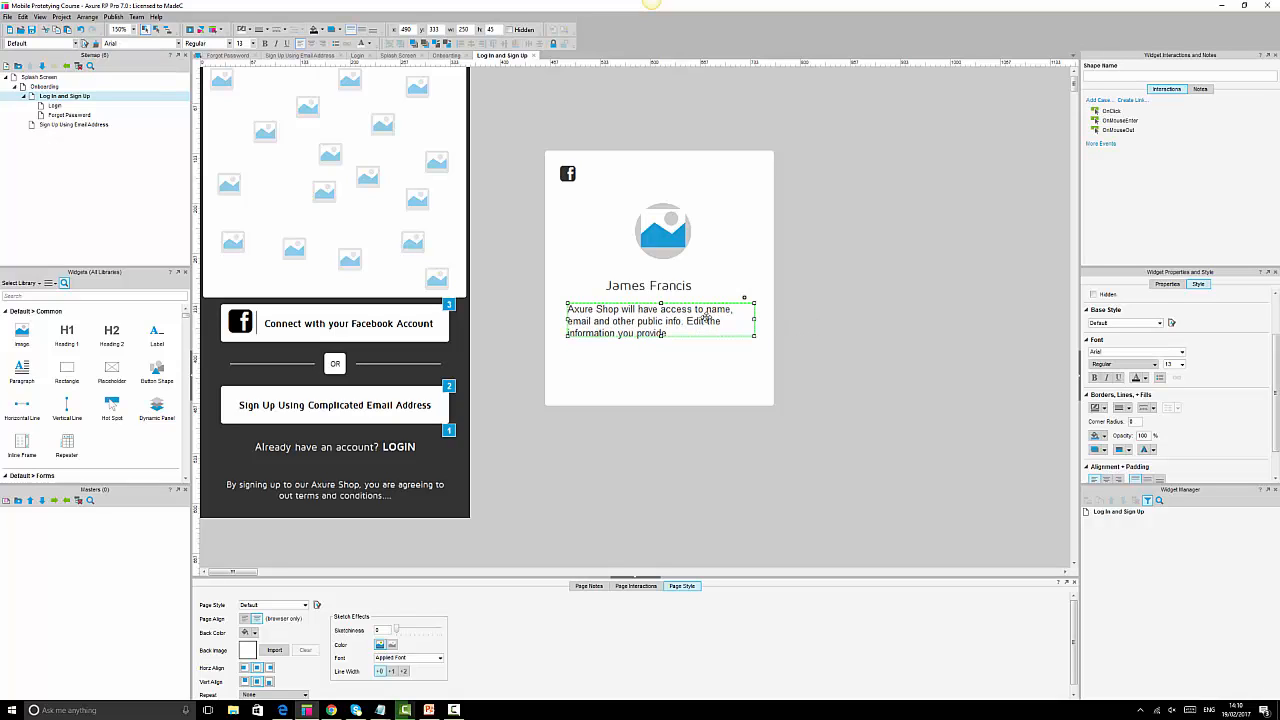
drag(755, 335, 762, 341)
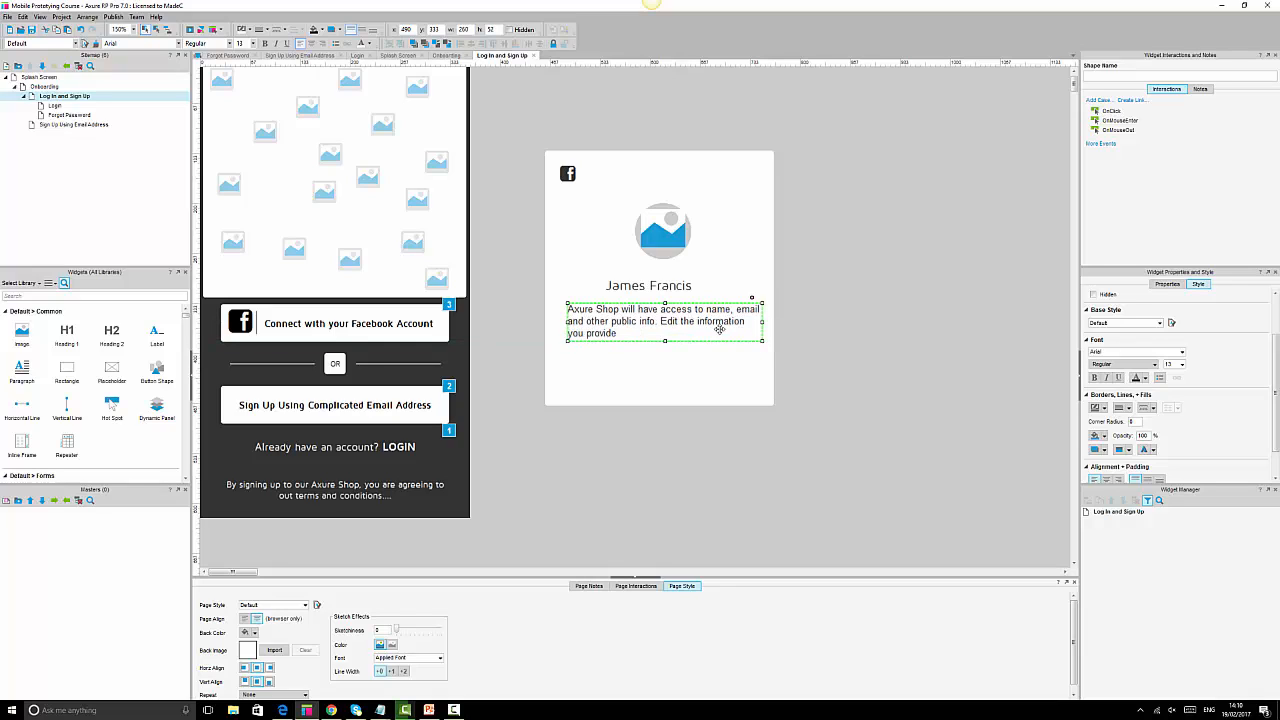
double_click(656, 320)
click(659, 320)
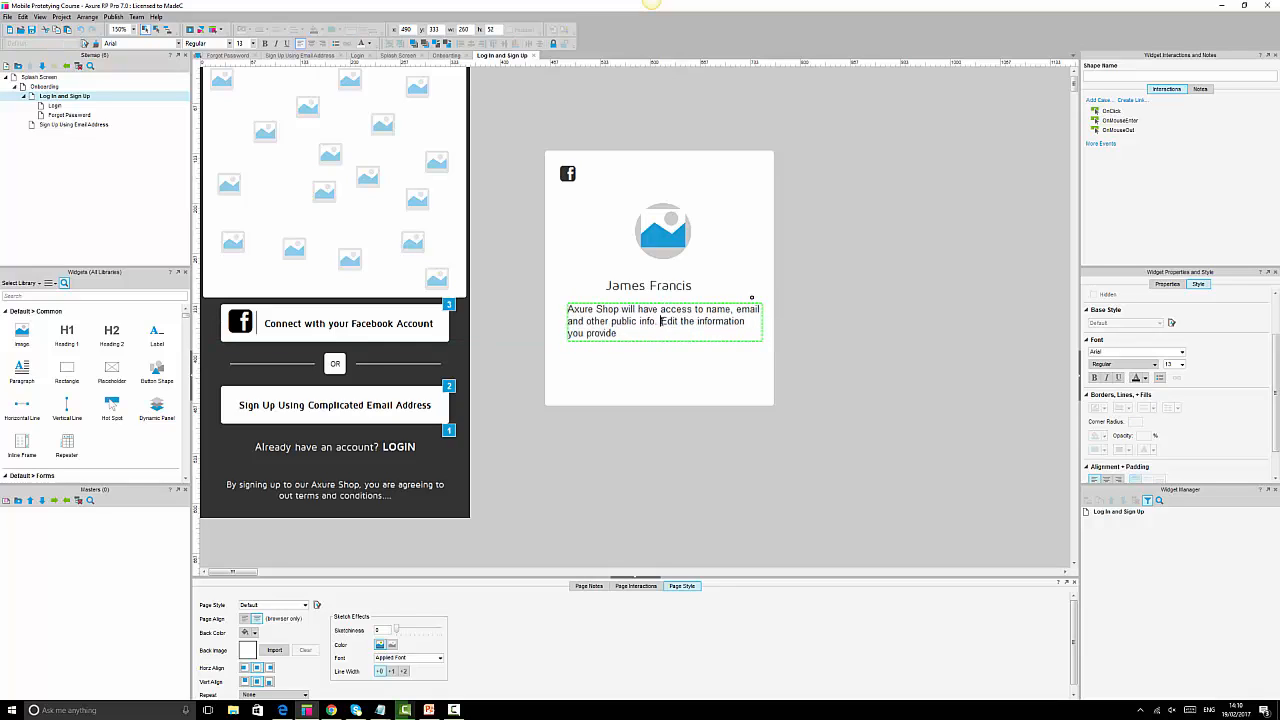
drag(660, 321, 618, 334)
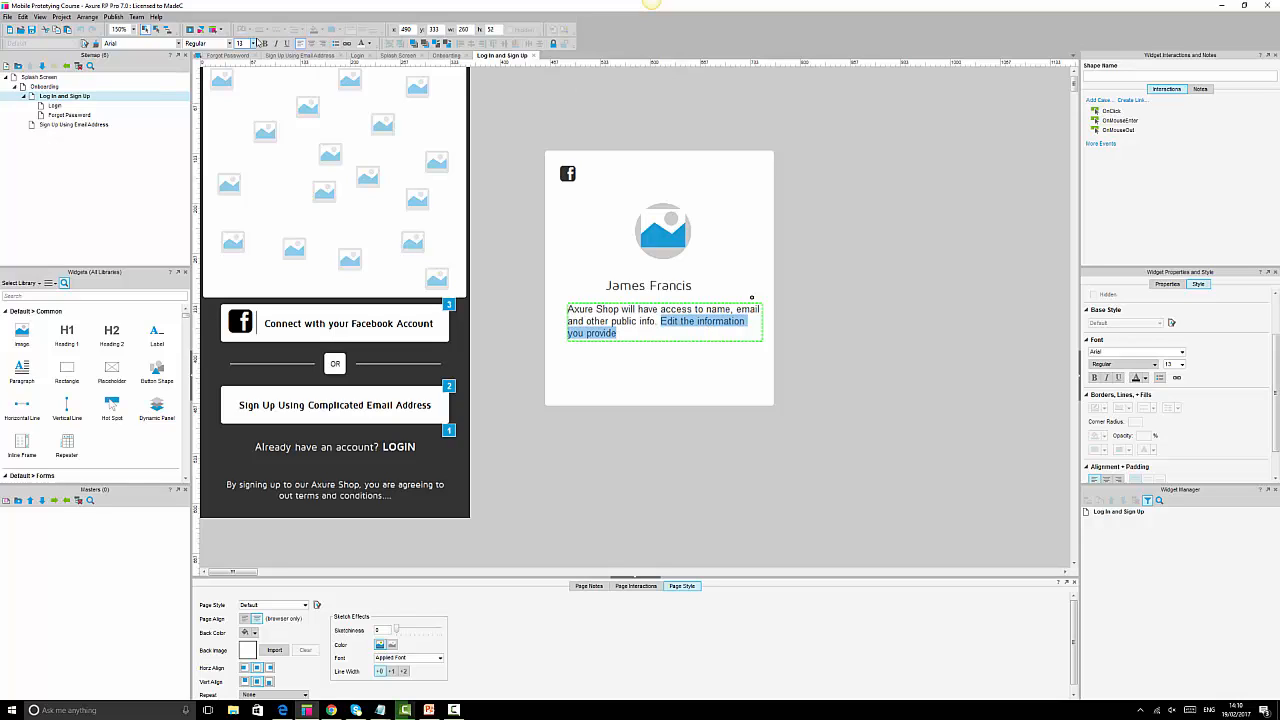
Bold the closing sentence and set the paragraph to Maven Pro size 12.
click(265, 43)
click(858, 338)
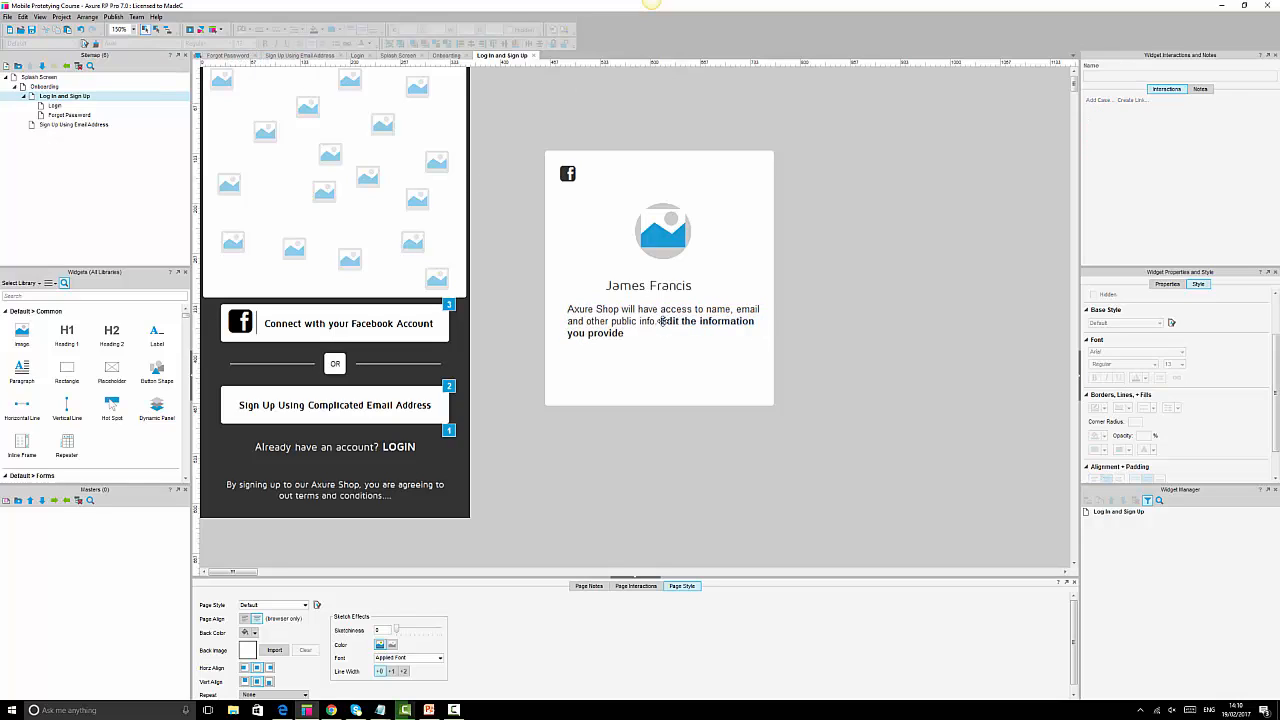
click(658, 312)
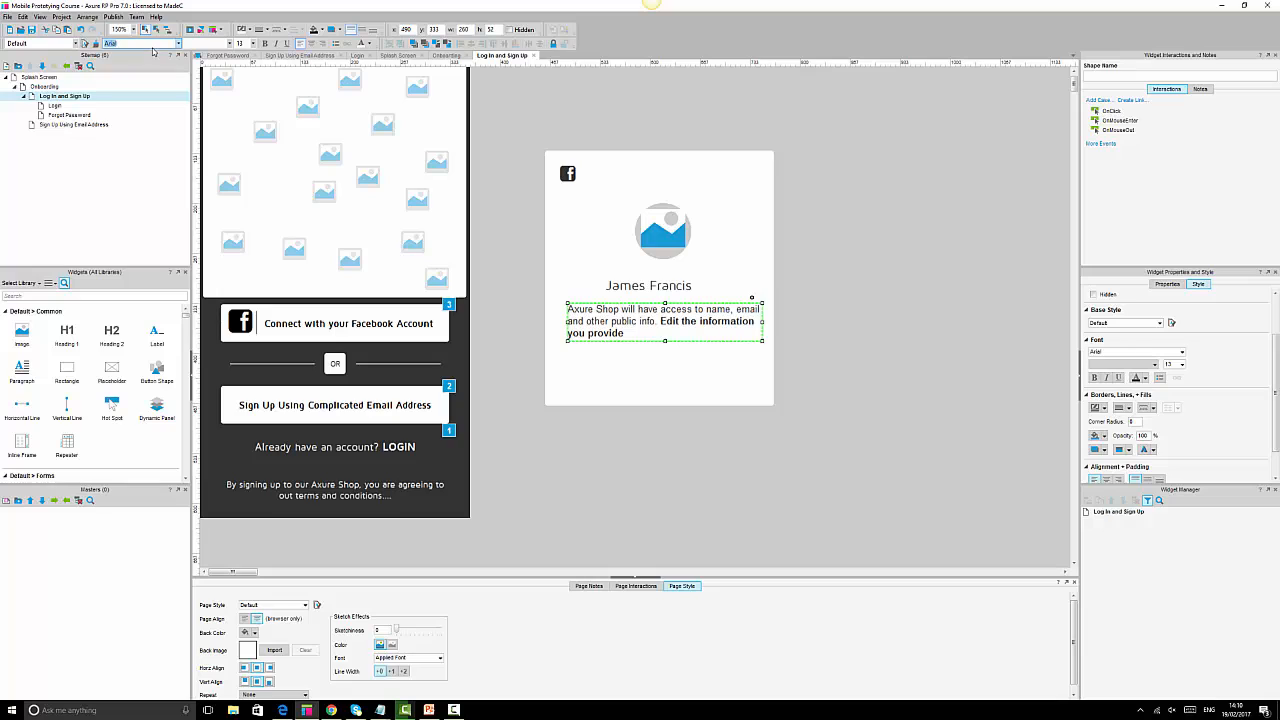
text(Maven Pro)
key(Return)
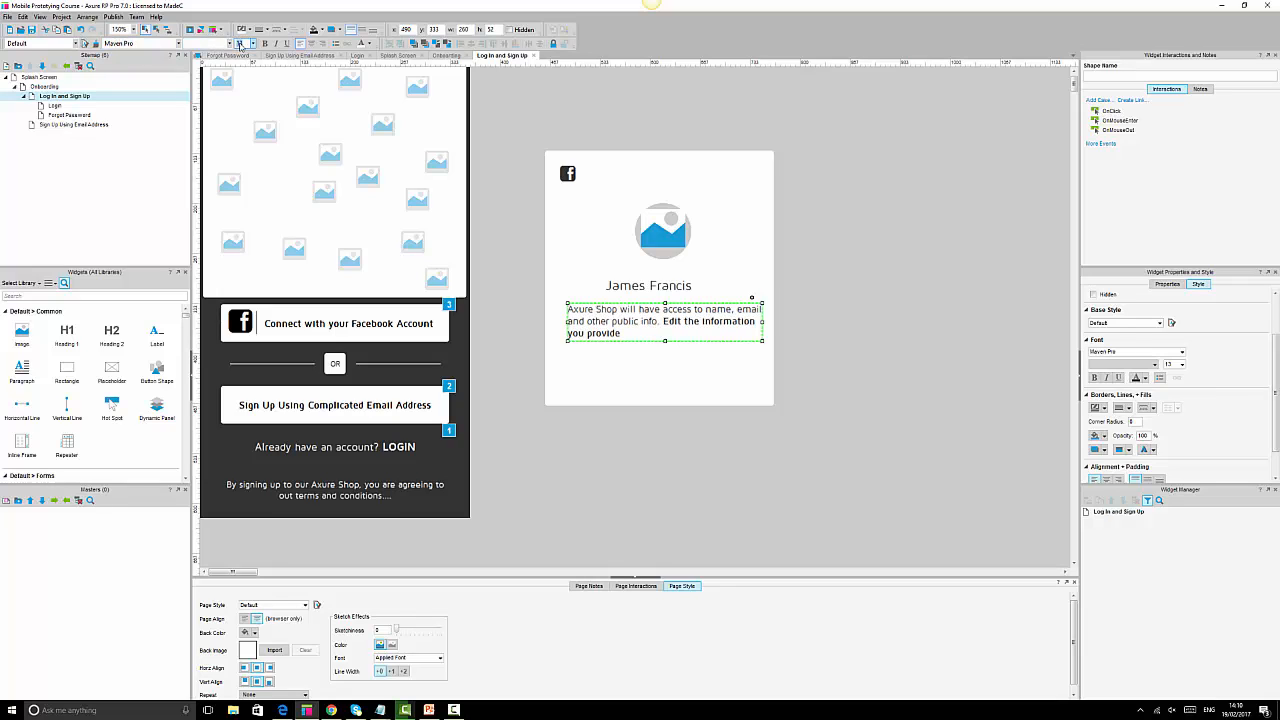
text(12)
key(Return)
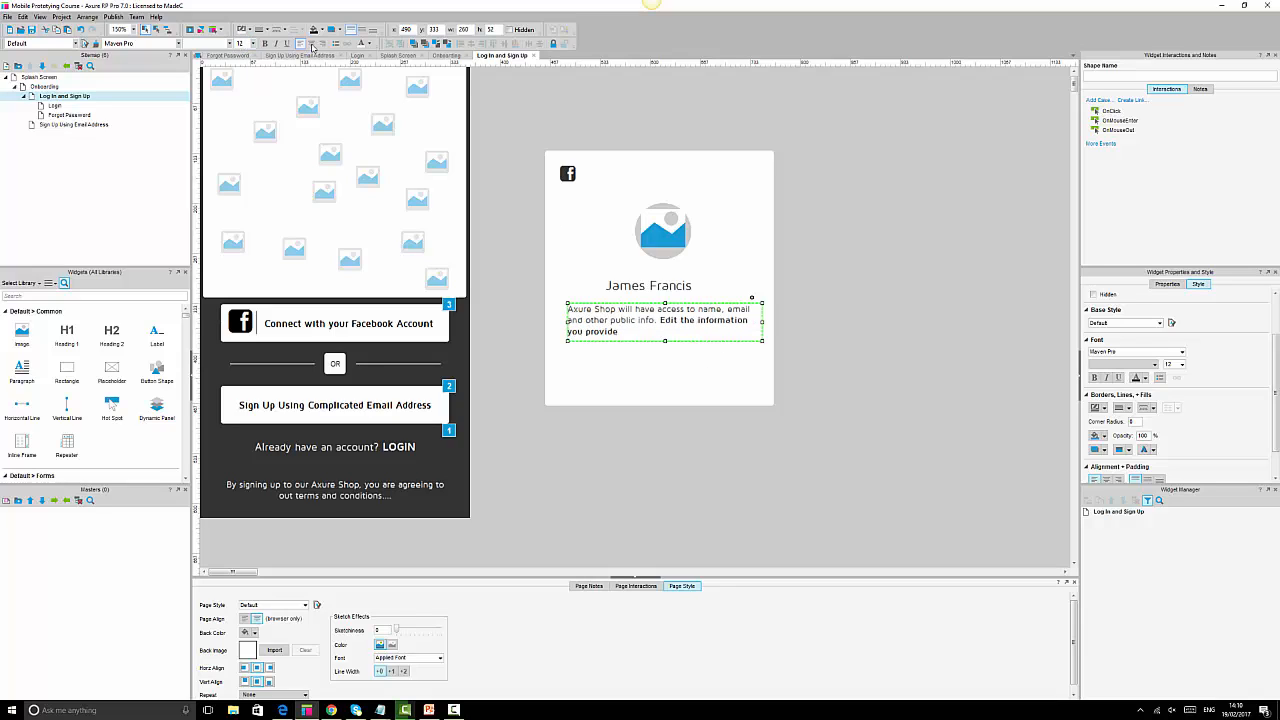
Centre-align the paragraph and widen and heighten its box.
click(311, 44)
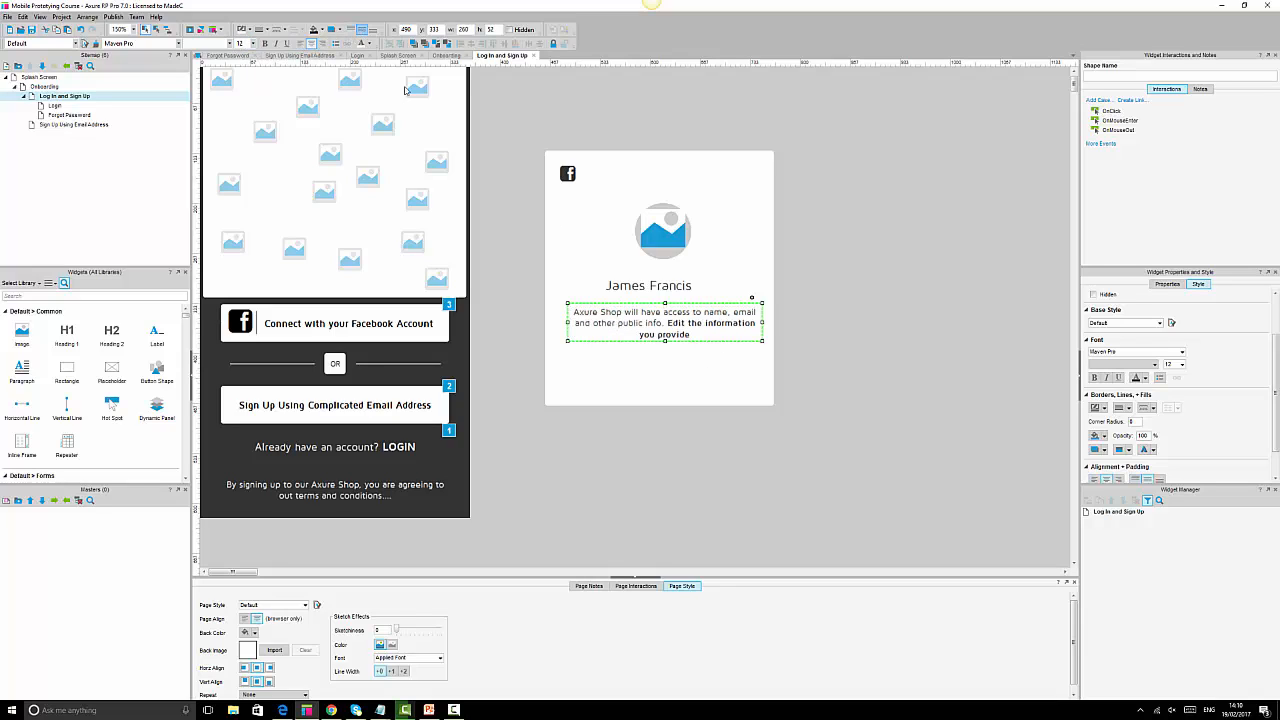
drag(665, 341, 665, 351)
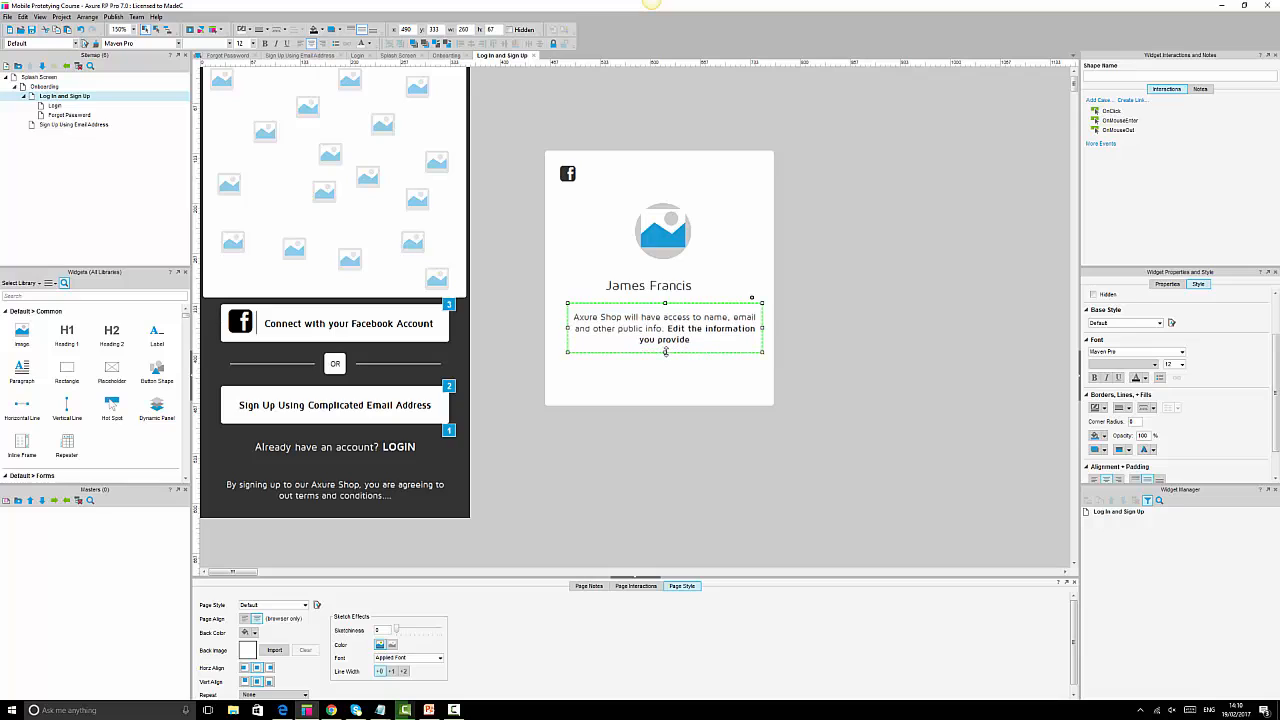
drag(568, 328, 557, 328)
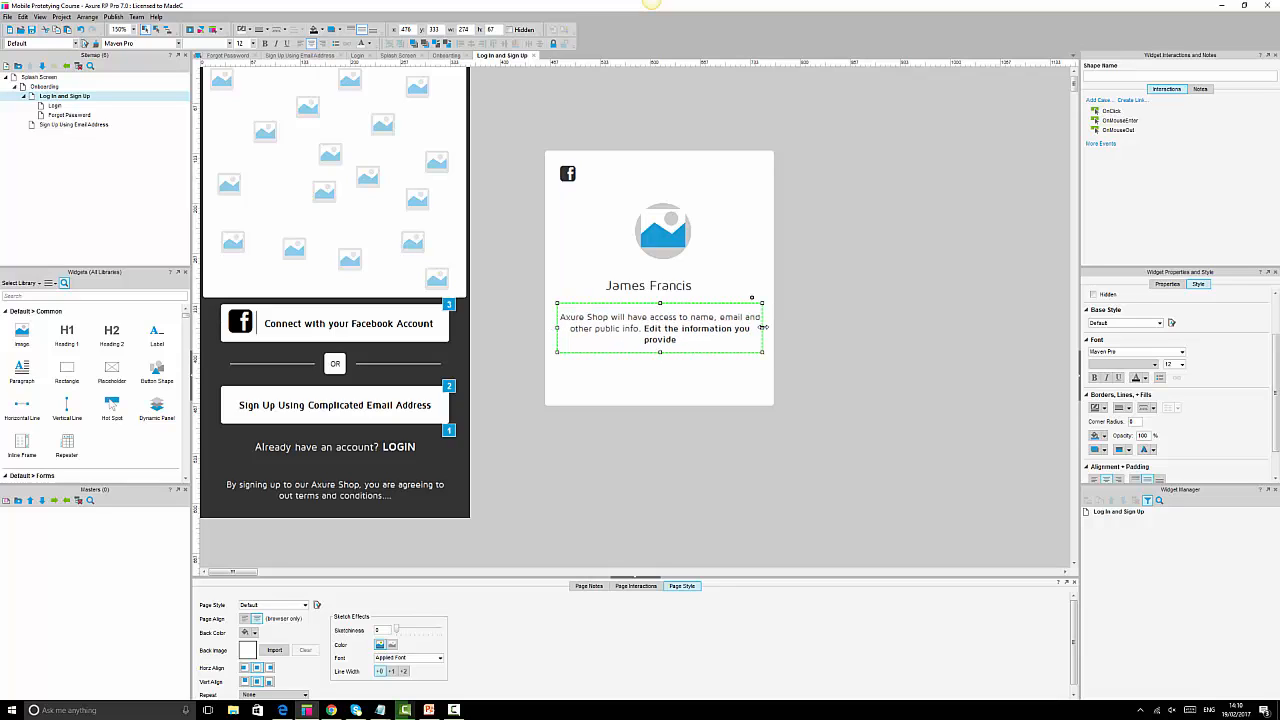
drag(762, 327, 766, 327)
click(842, 346)
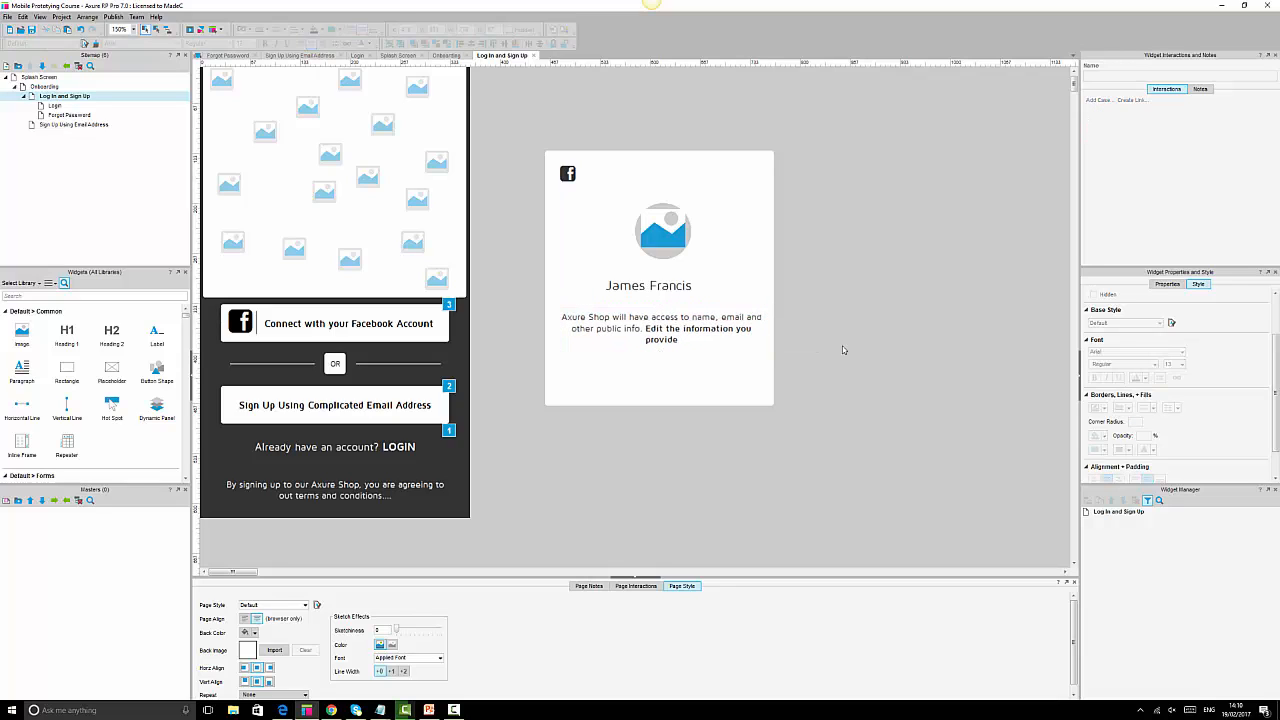
click(647, 308)
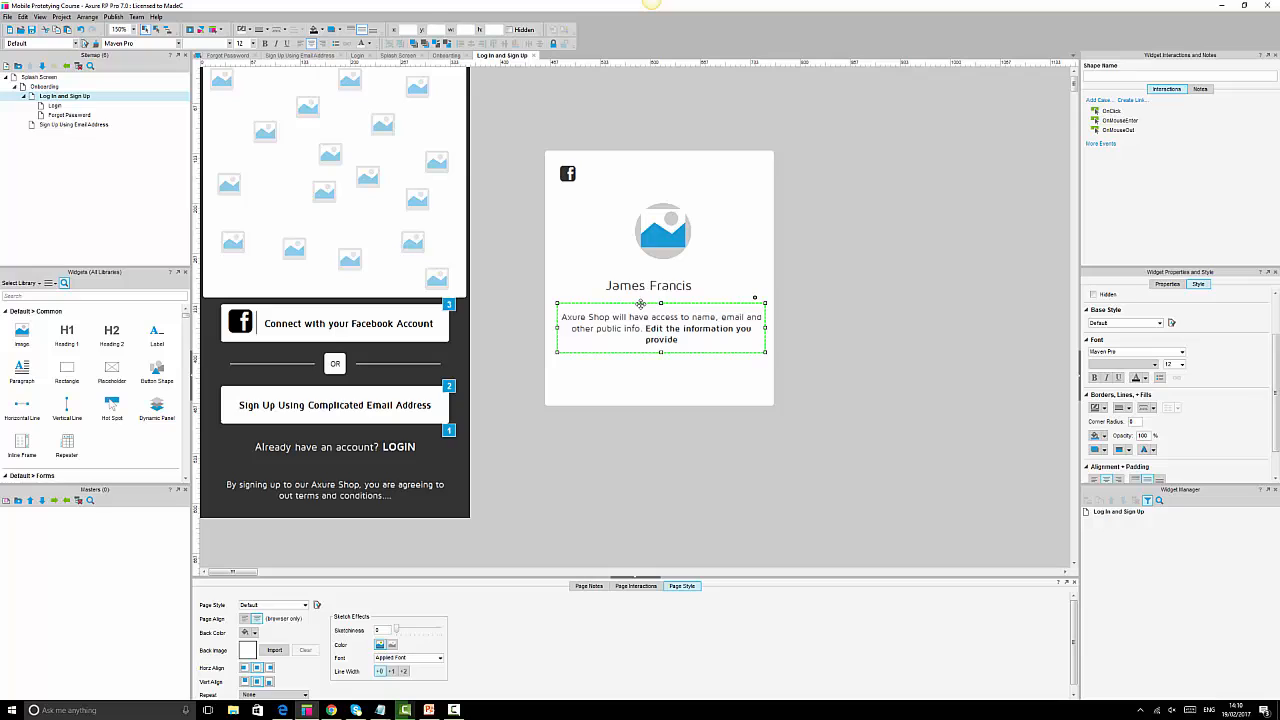
Reduce the paragraph to size 10 and tighten its box height and left edge.
click(247, 44)
text(10)
key(Return)
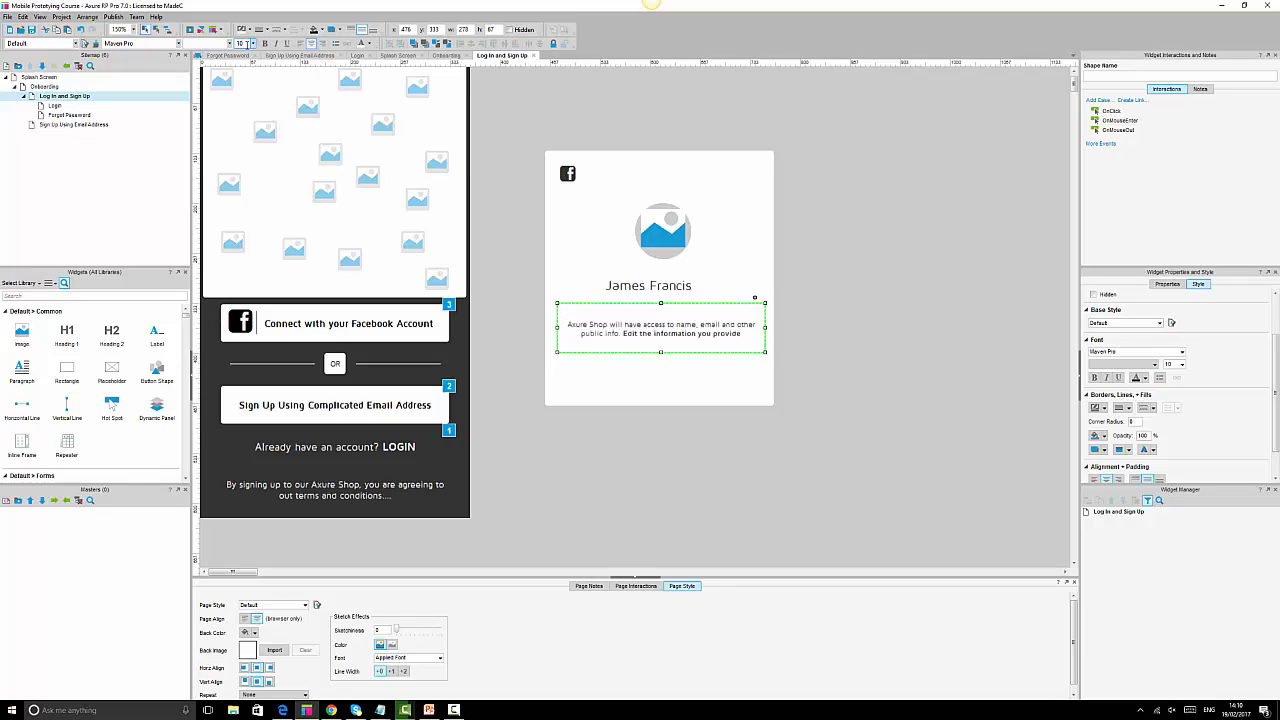
drag(661, 351, 662, 336)
drag(557, 320, 583, 320)
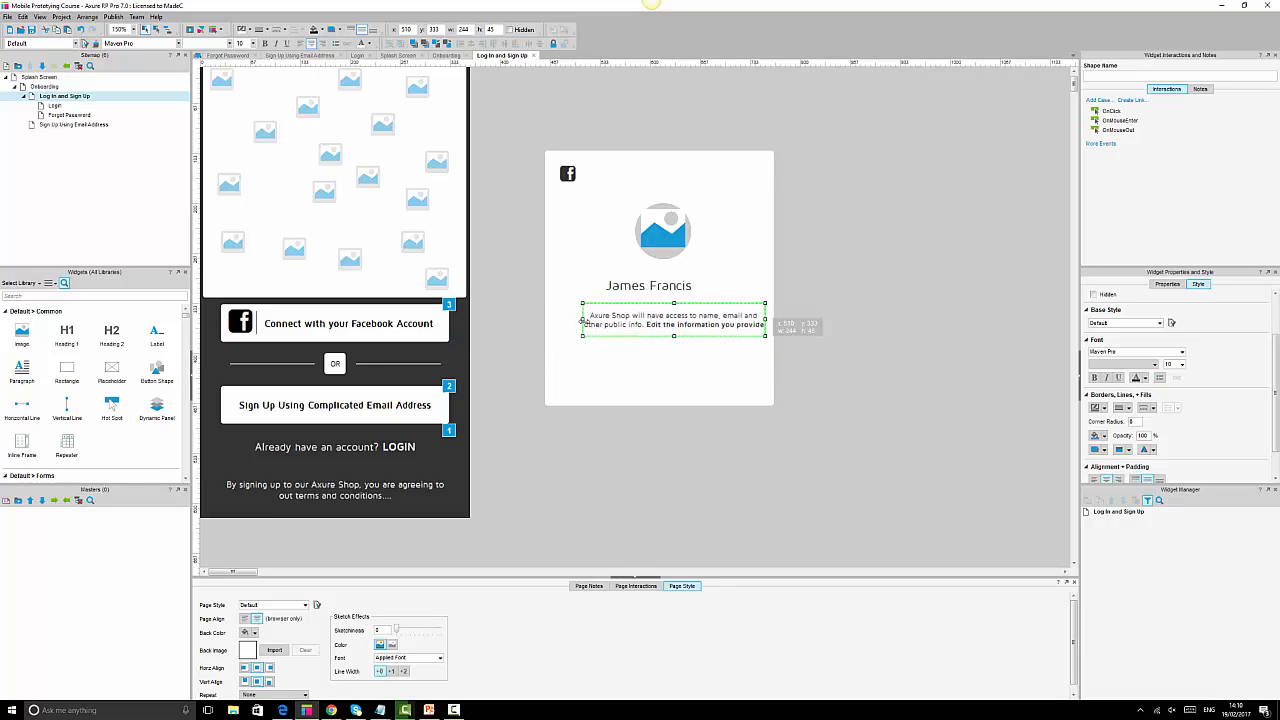
click(712, 357)
click(972, 352)
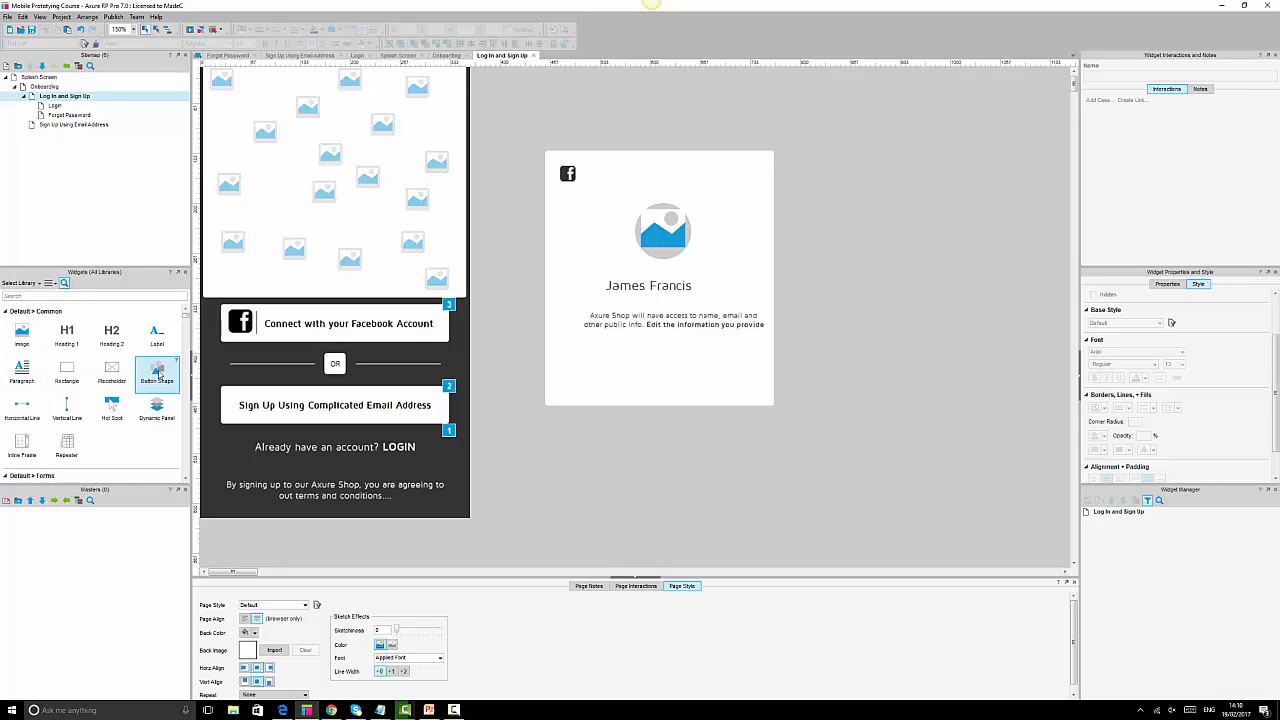
Place a button shape at the card's bottom with height 50 and adjust its corner radius.
drag(157, 372, 545, 366)
click(491, 30)
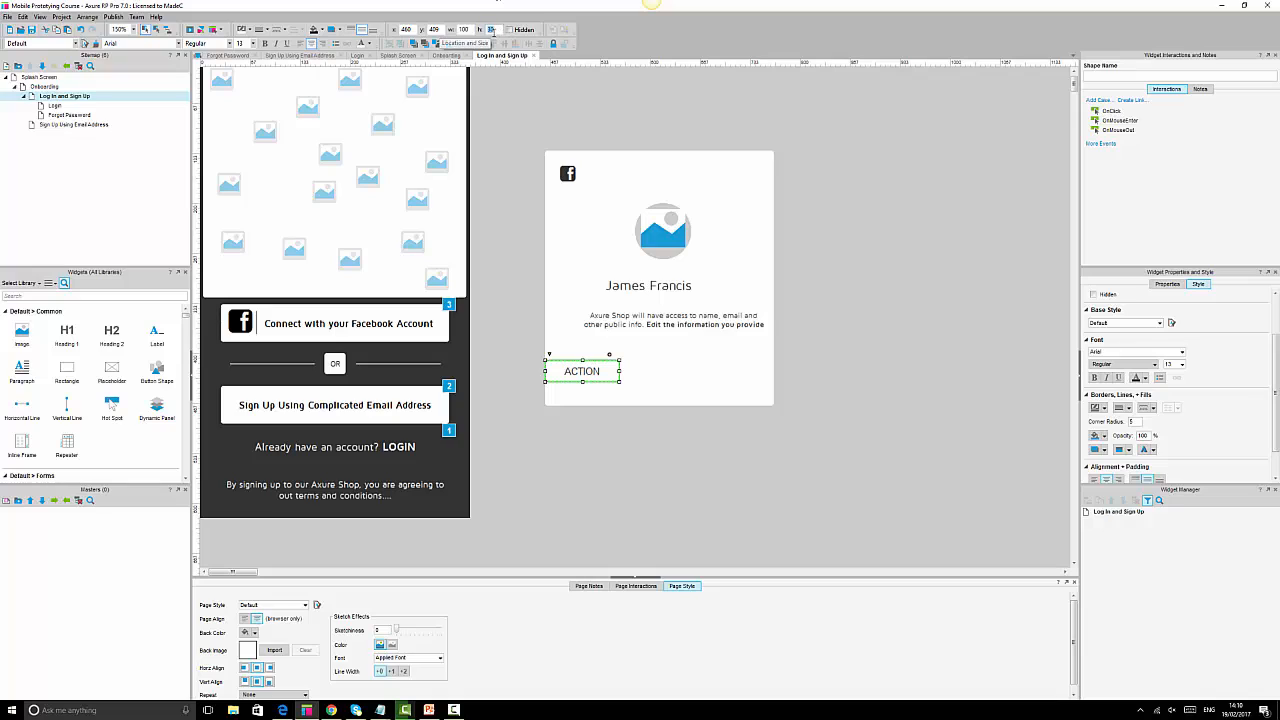
text(50)
key(Return)
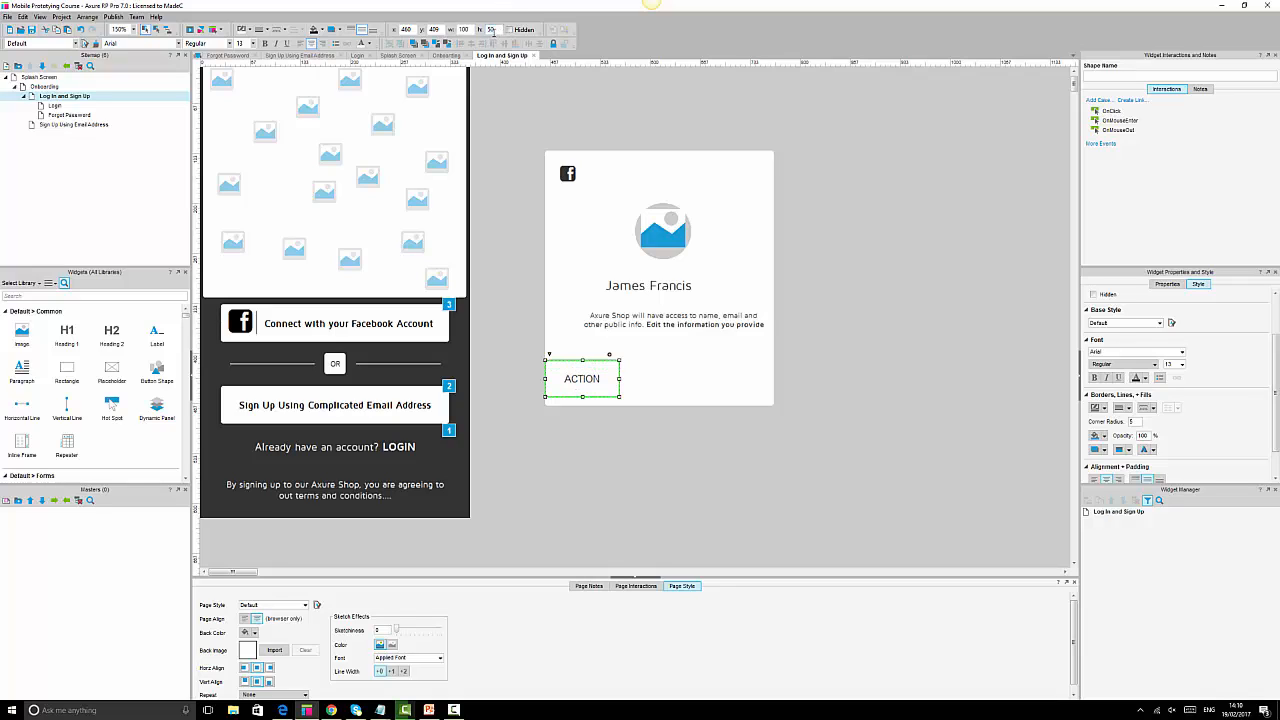
drag(600, 370, 775, 386)
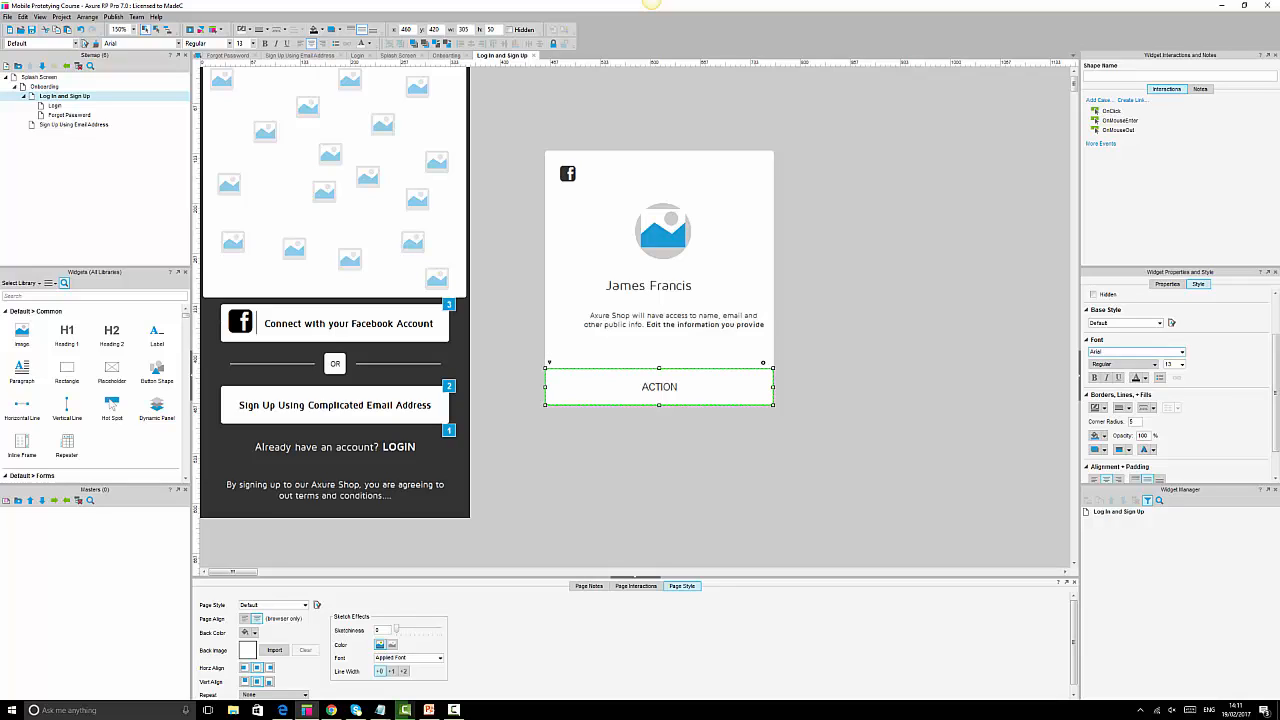
double_click(1138, 421)
click(868, 456)
click(756, 373)
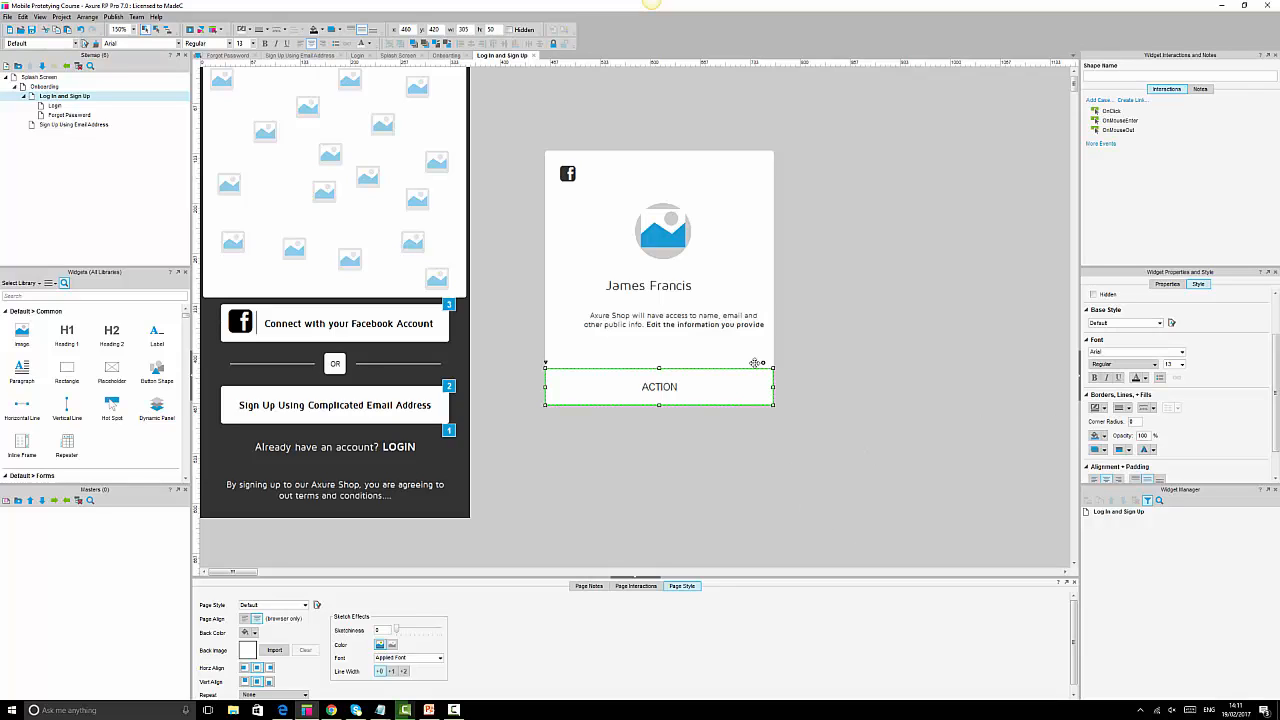
Make the button borderless and black with a bold white Maven Pro label reading 'CONTINUE AS' plus the first name.
click(267, 31)
click(246, 43)
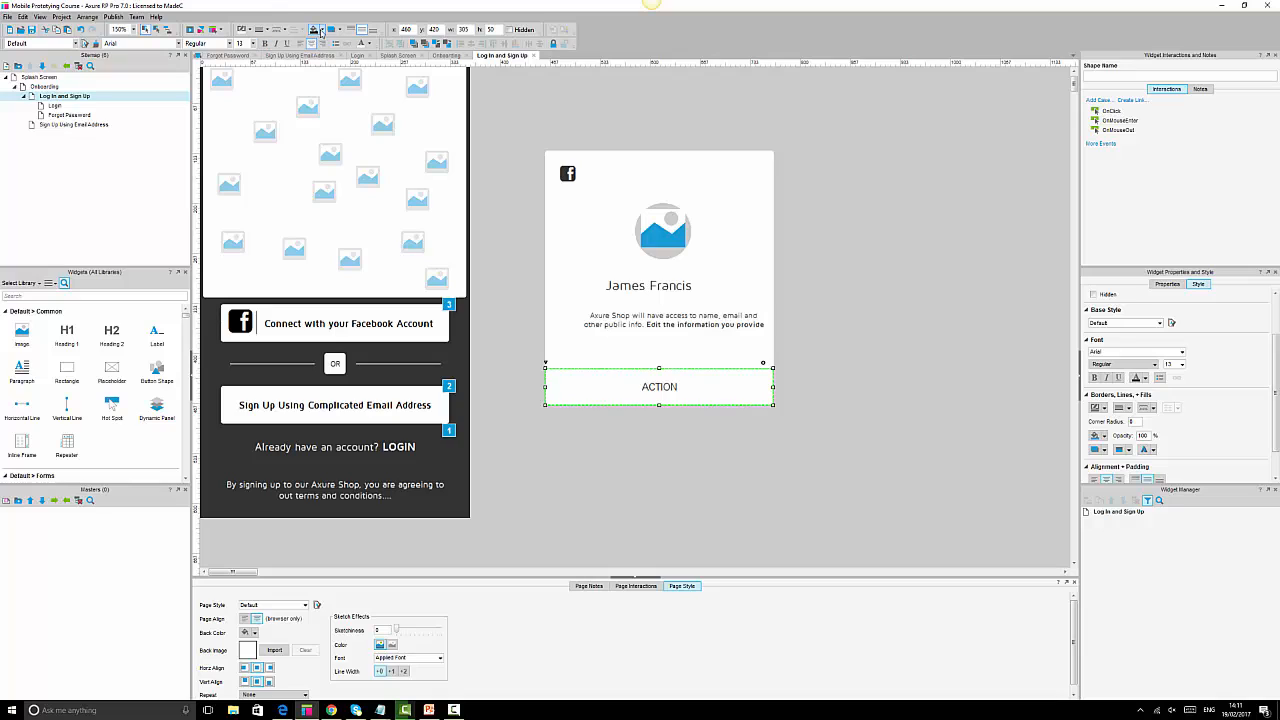
click(313, 30)
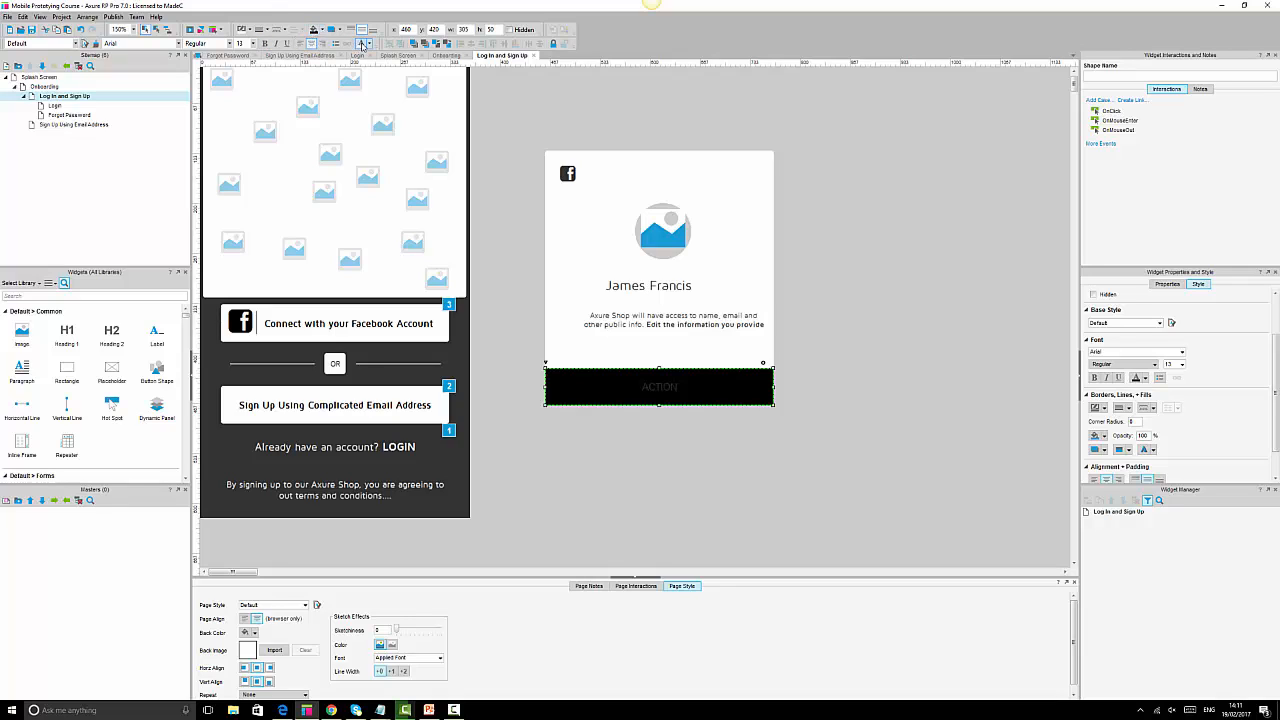
click(361, 44)
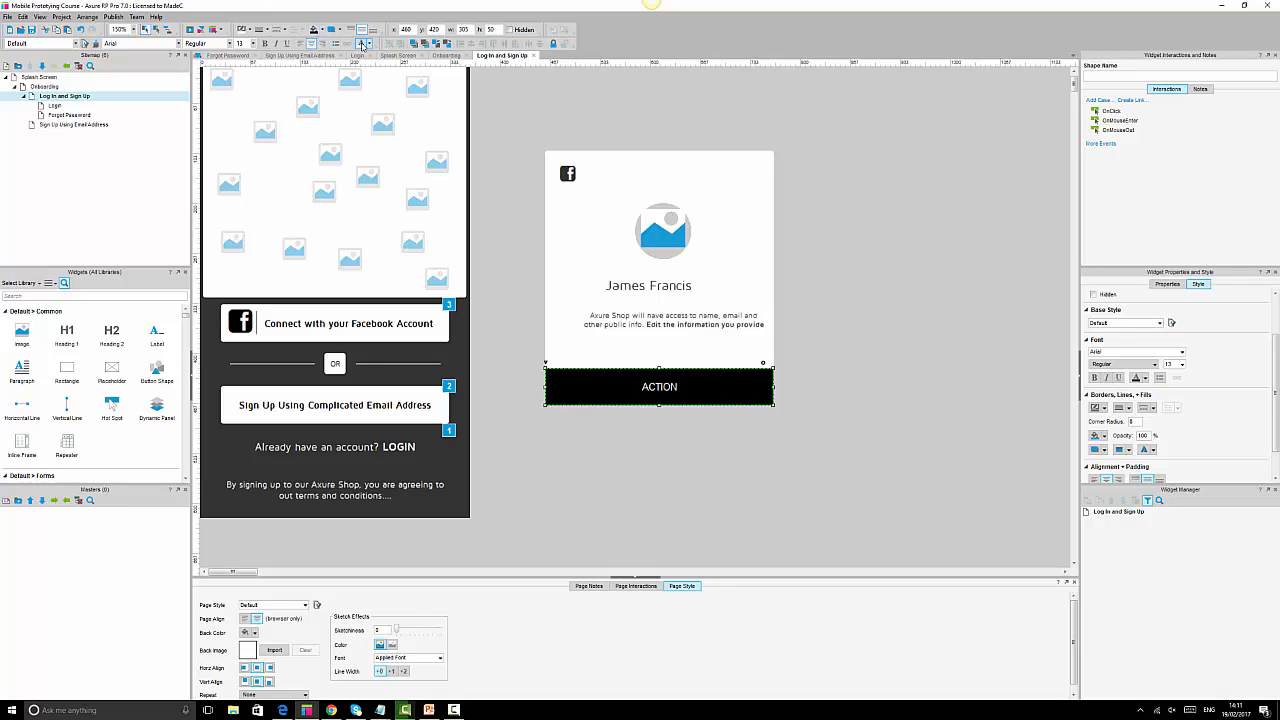
click(158, 46)
text(Maven Pro)
key(Return)
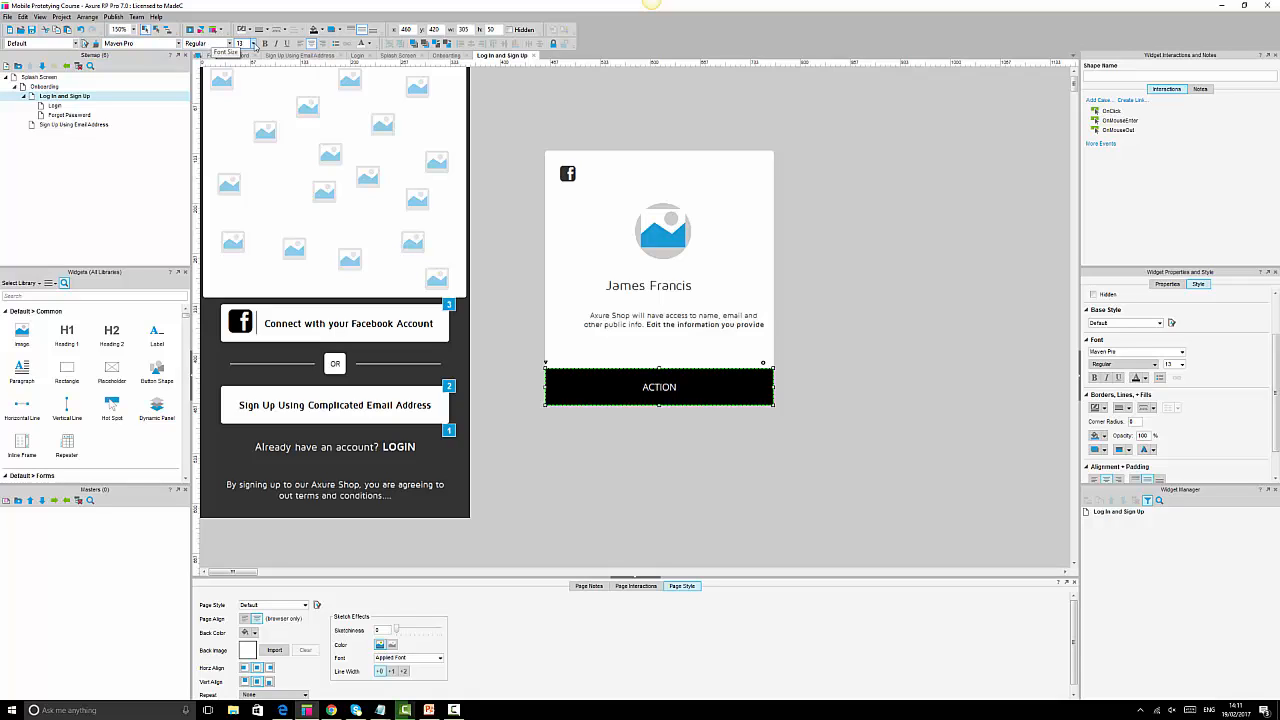
click(265, 44)
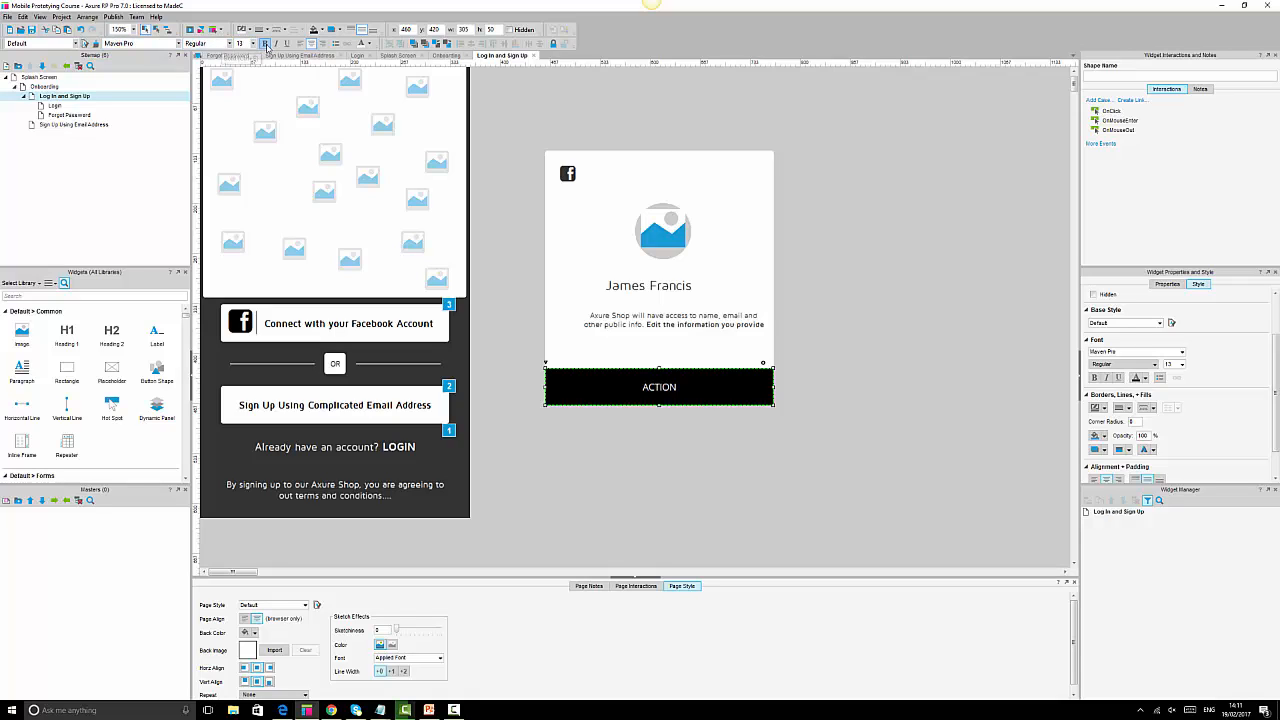
double_click(659, 391)
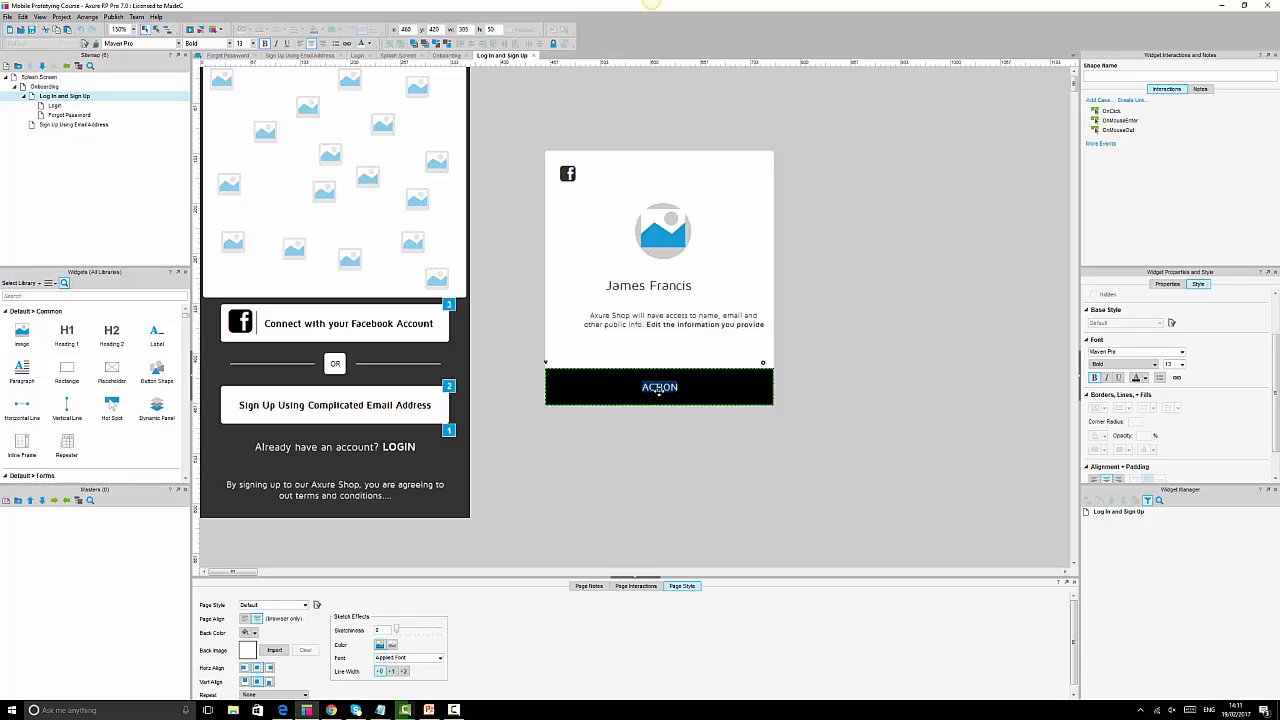
text(CONTINUE AS JAMES)
key(Escape)
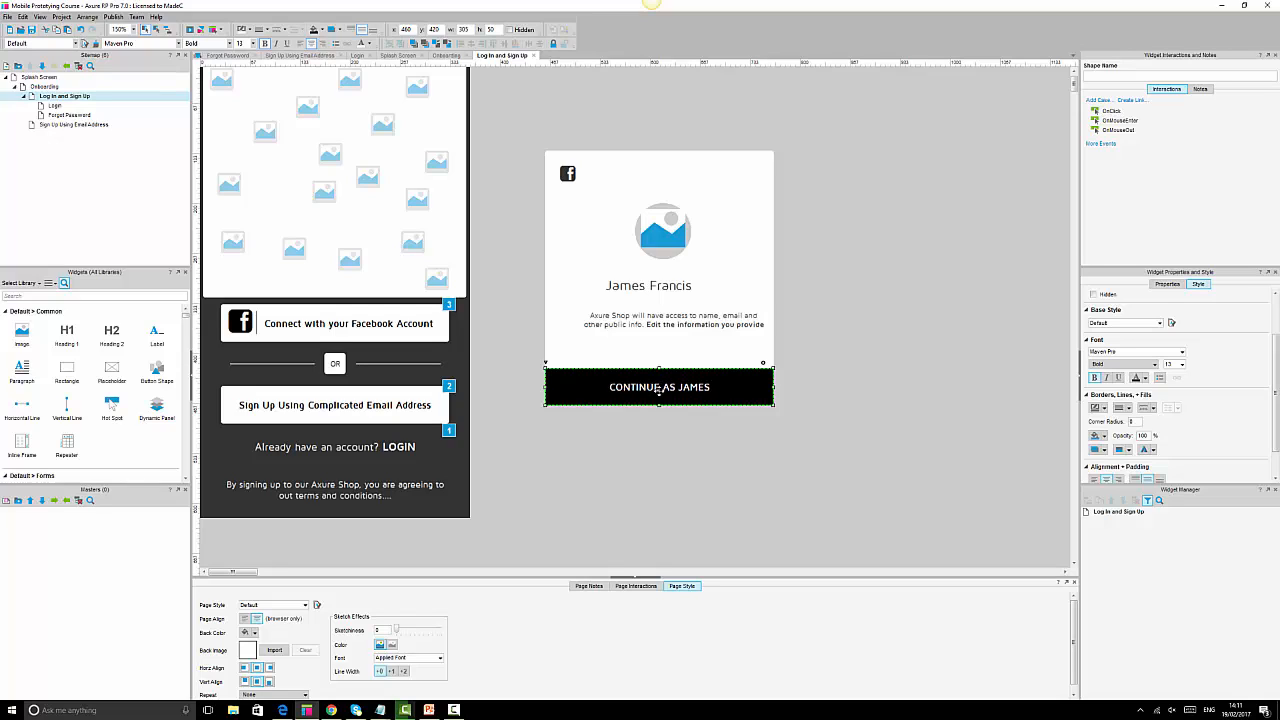
Centre-align the profile image, name and description paragraph on a common axis.
click(922, 356)
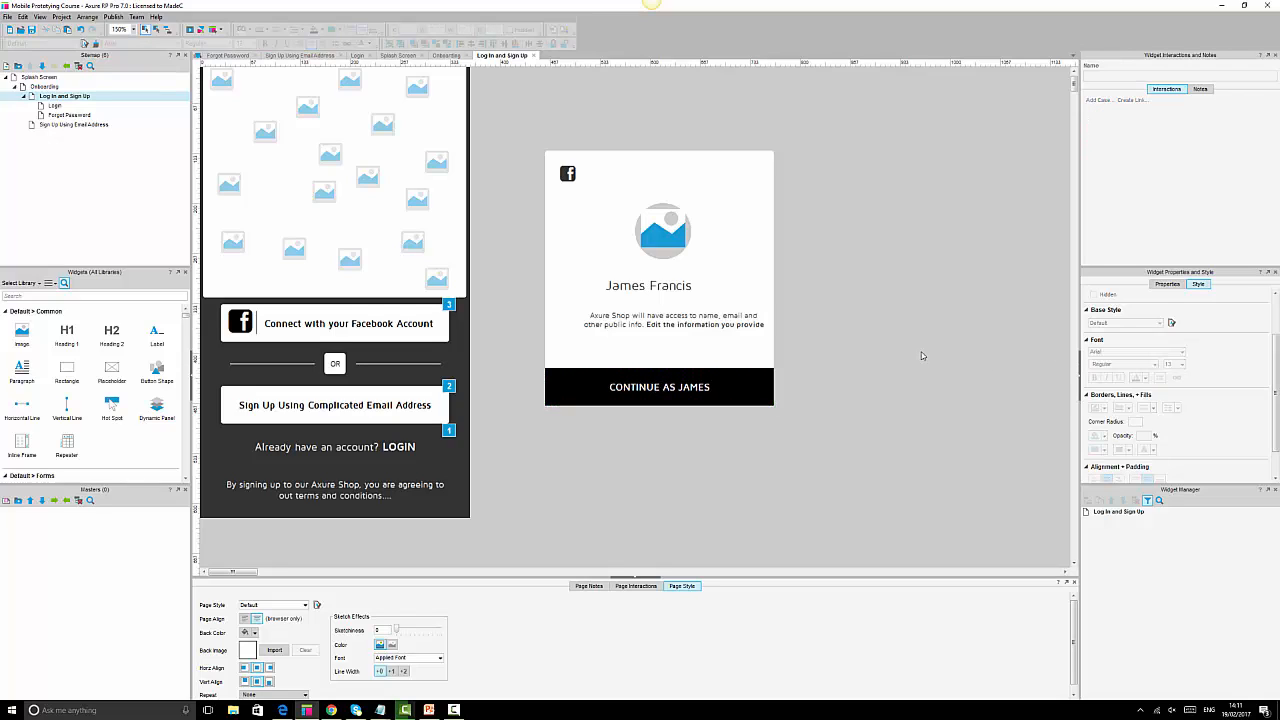
click(668, 210)
ctrl+click(666, 288)
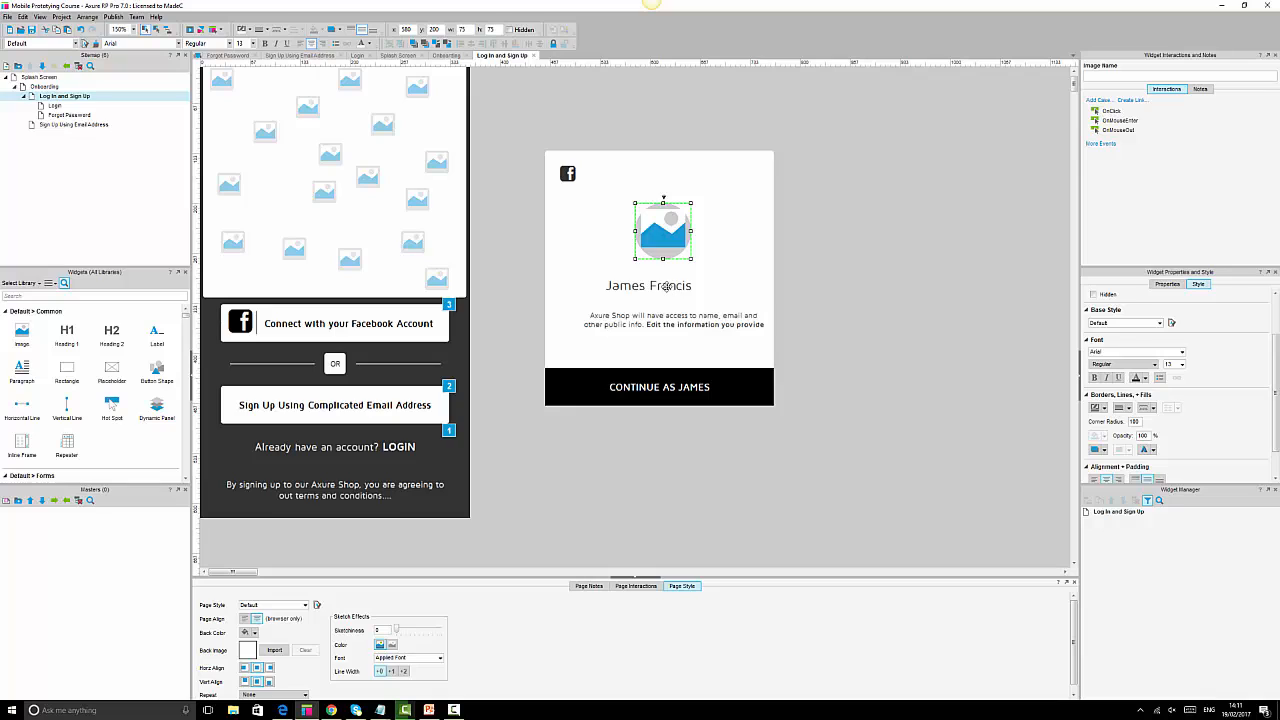
ctrl+click(664, 316)
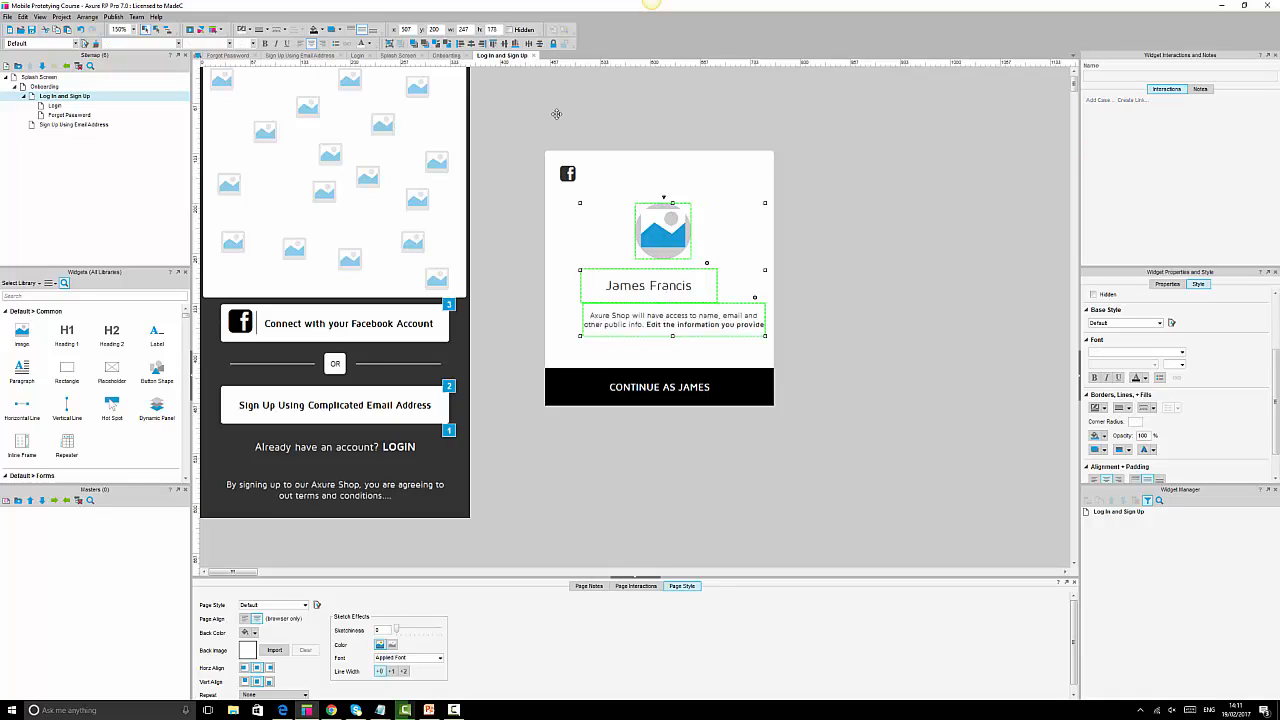
click(539, 44)
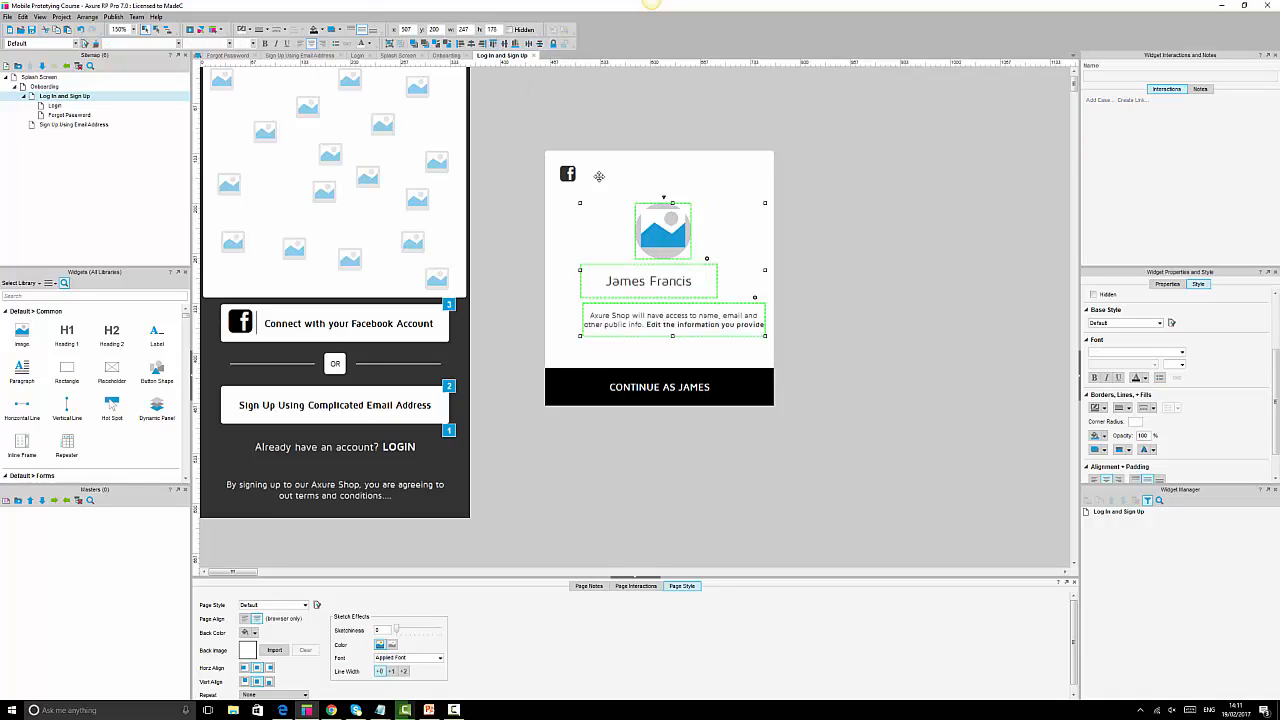
click(471, 44)
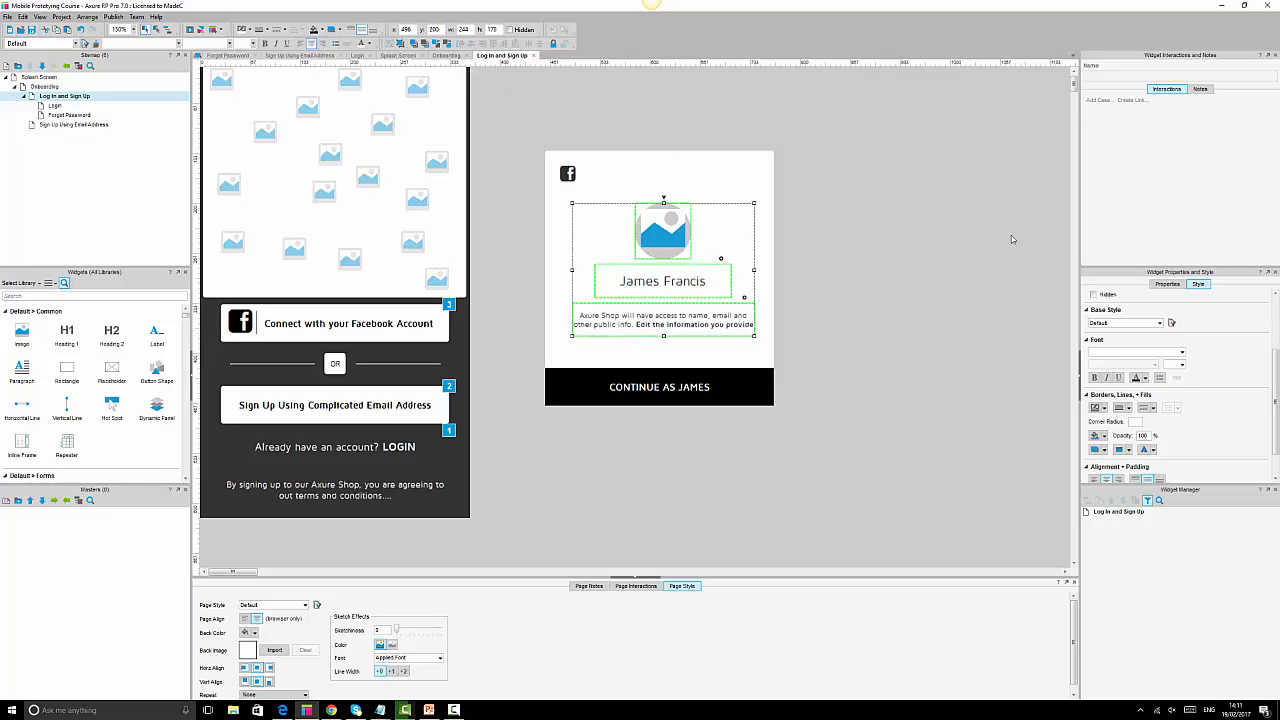
Distribute the Facebook icon, image, name, description and continue button evenly top to bottom.
click(914, 221)
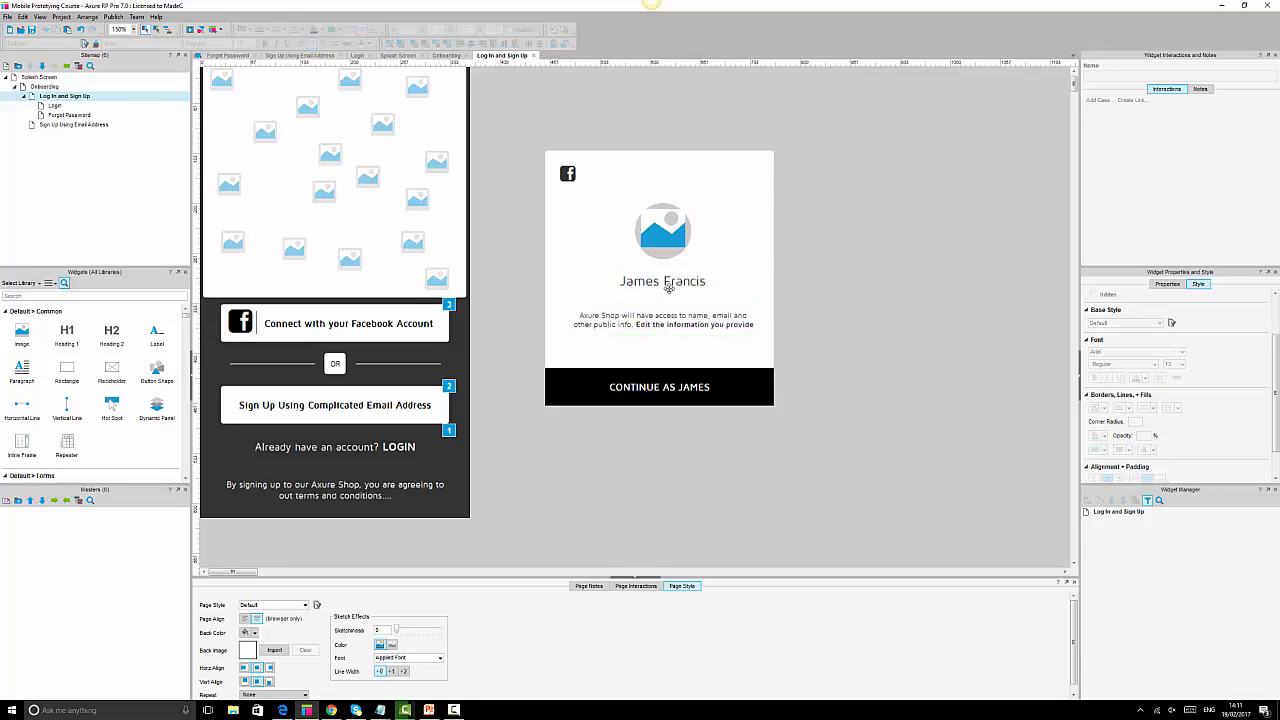
click(666, 238)
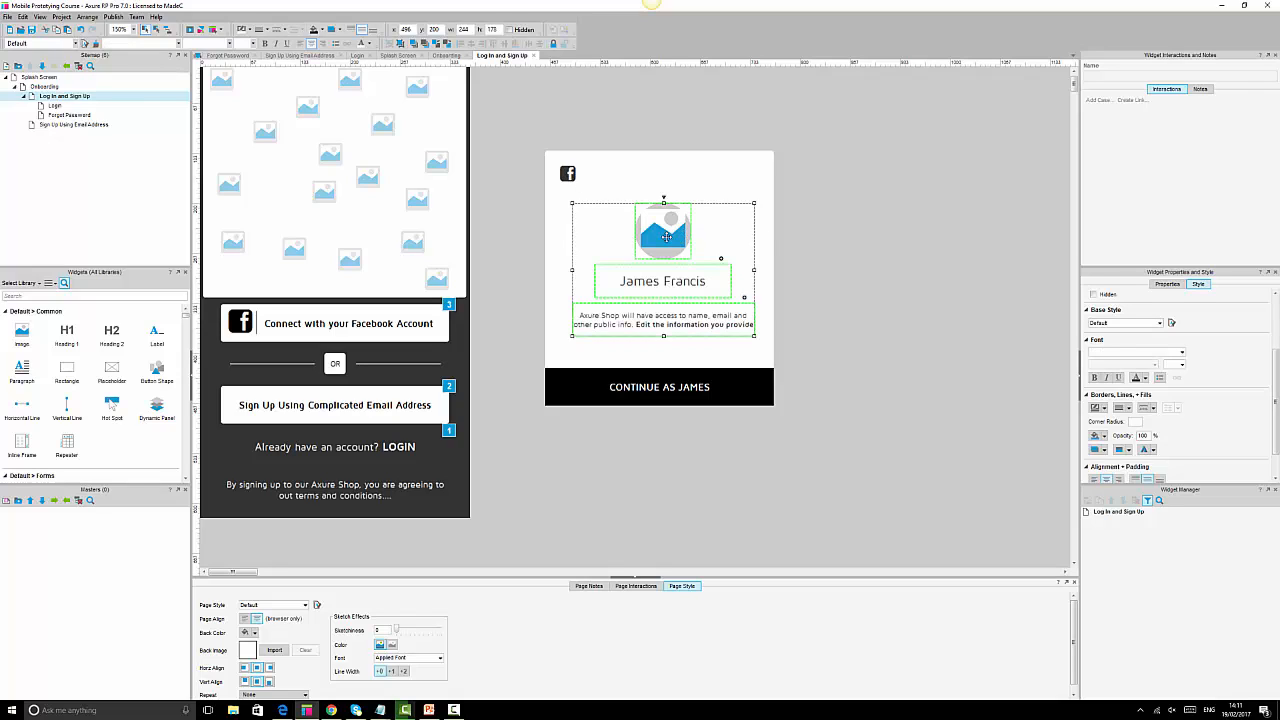
ctrl+click(567, 173)
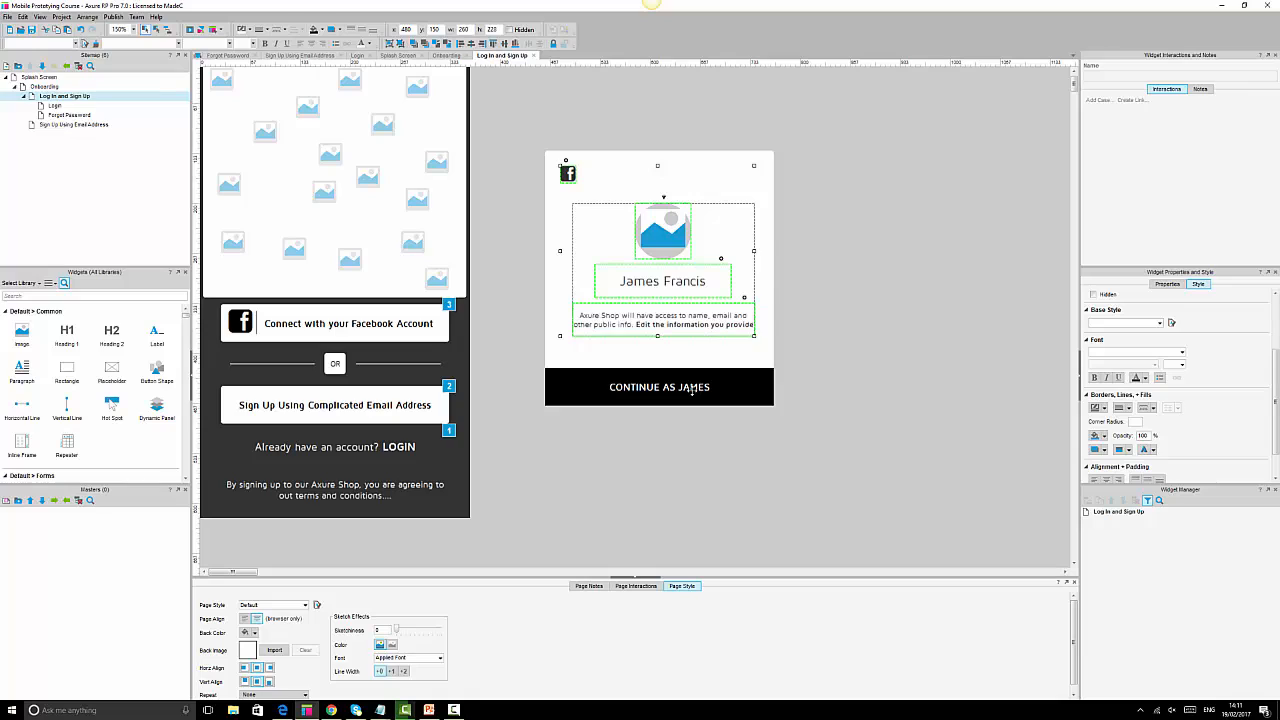
ctrl+click(690, 389)
click(540, 44)
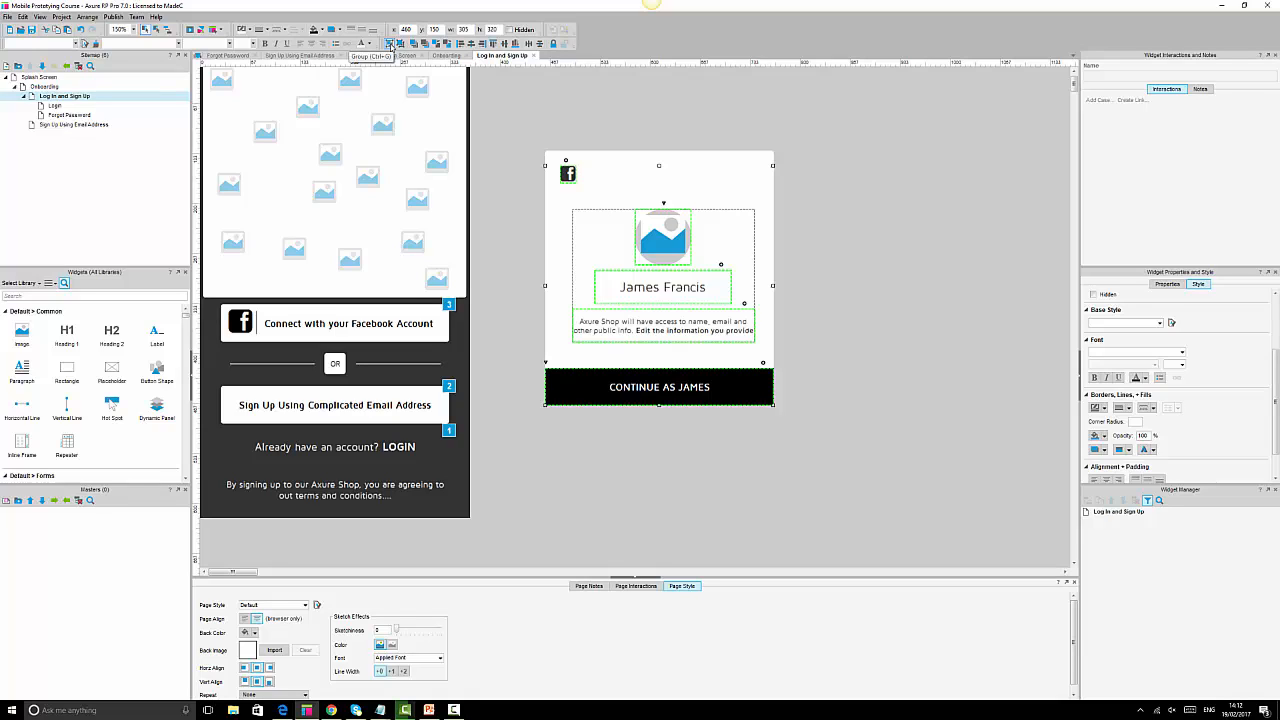
Unhide the lightbox widgets so the icon, profile image, text and button display normally.
key(ctrl+shift+h)
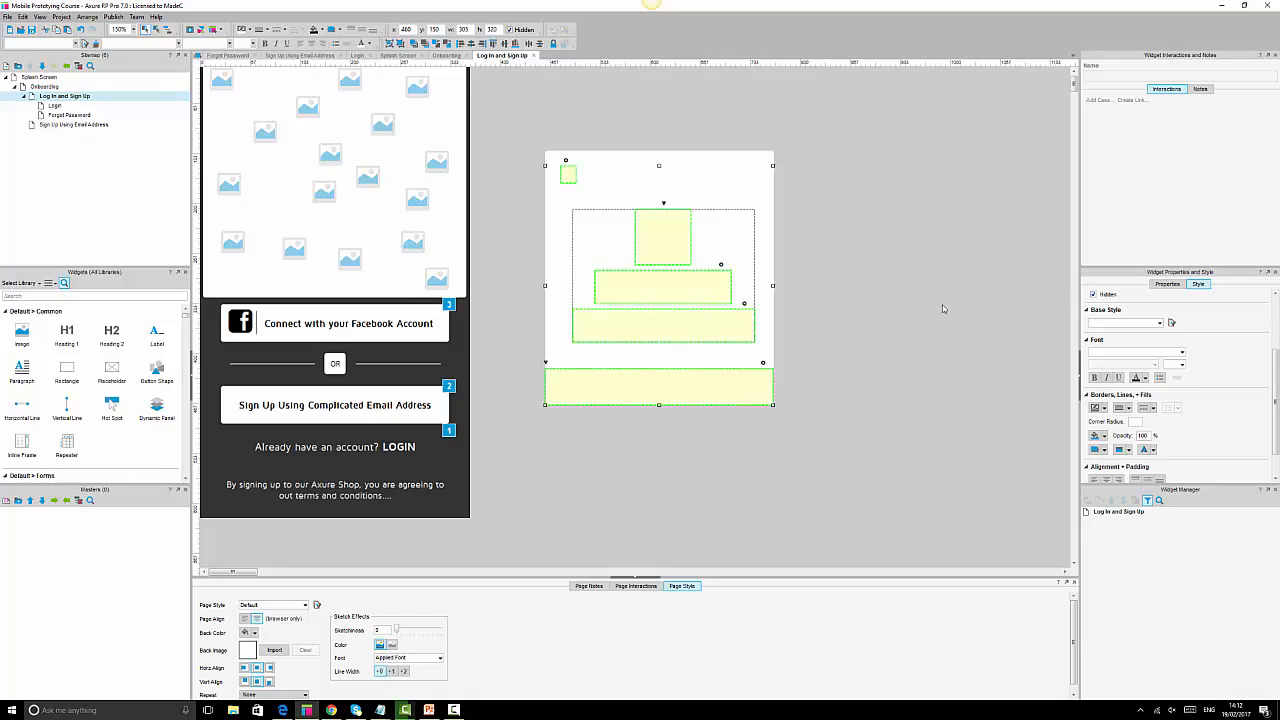
key(ctrl+shift+h)
click(942, 304)
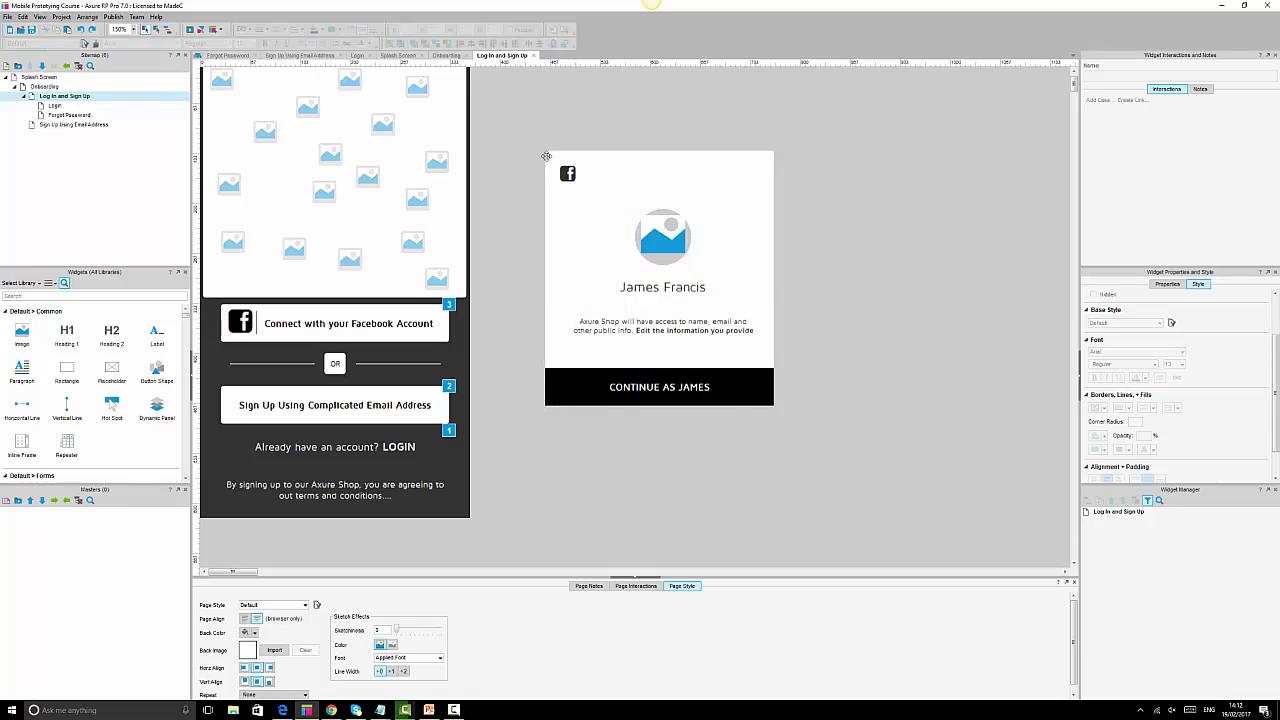
click(711, 182)
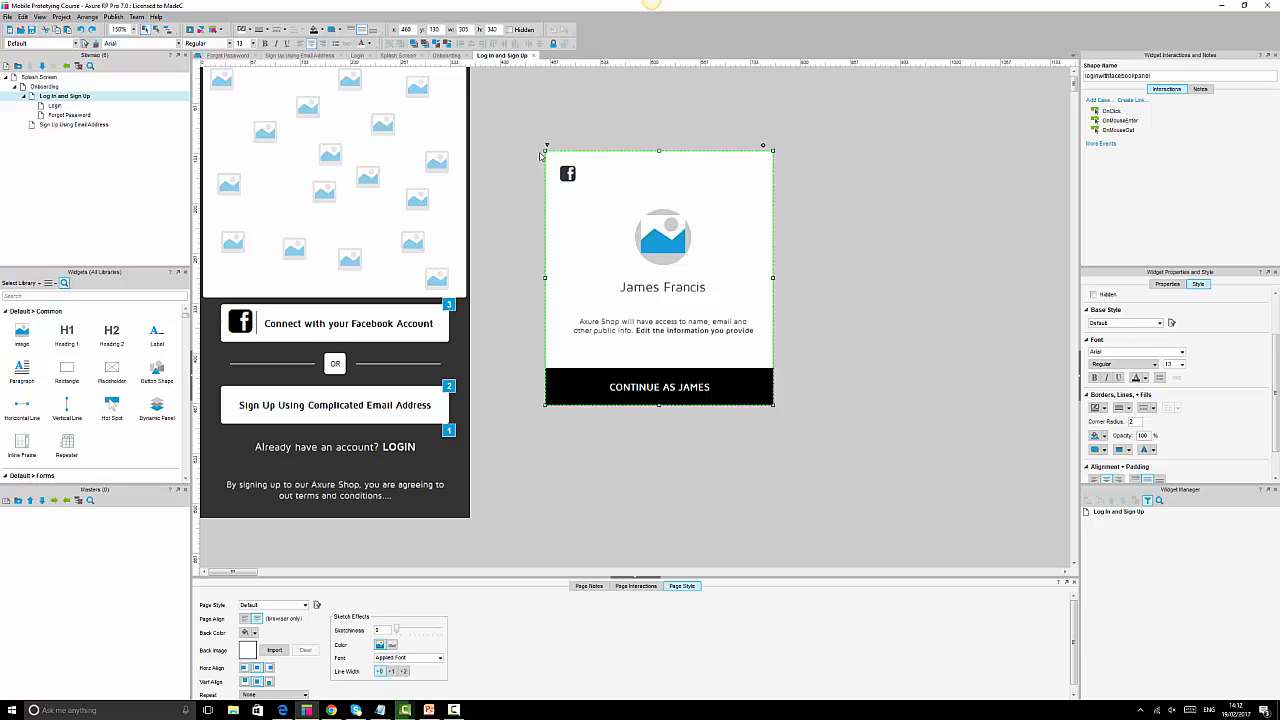
right_click(758, 169)
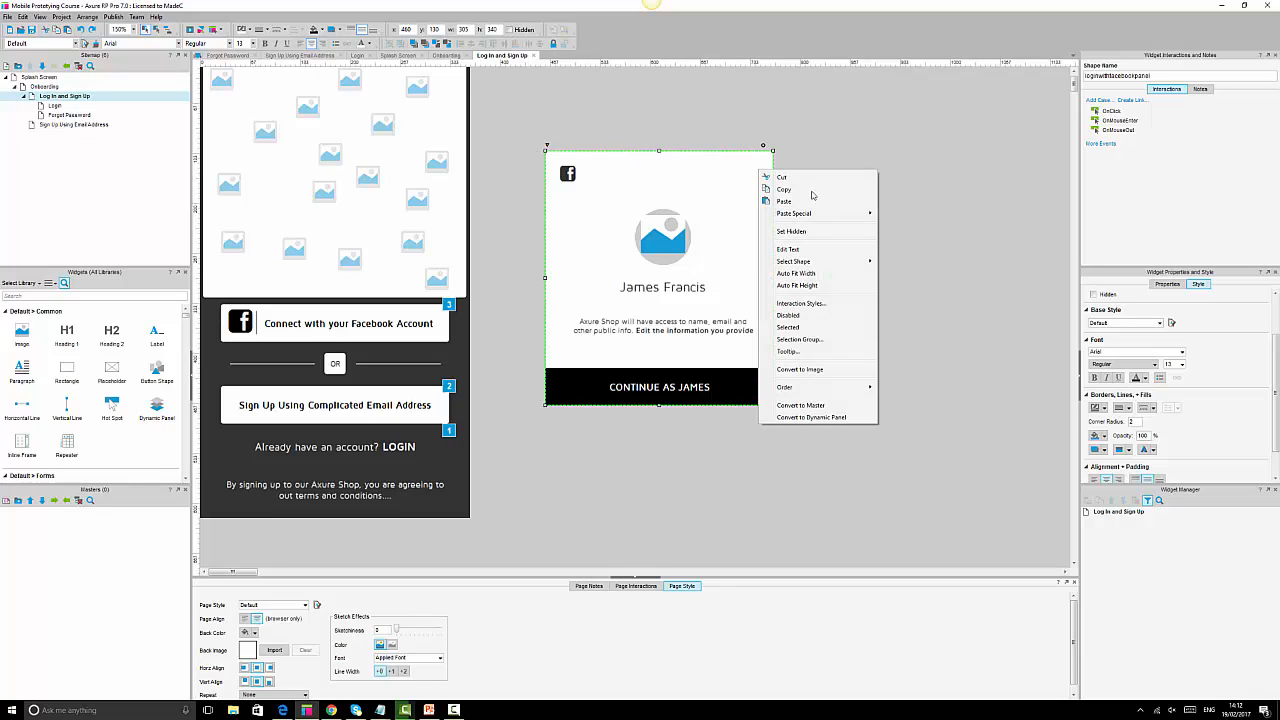
click(957, 260)
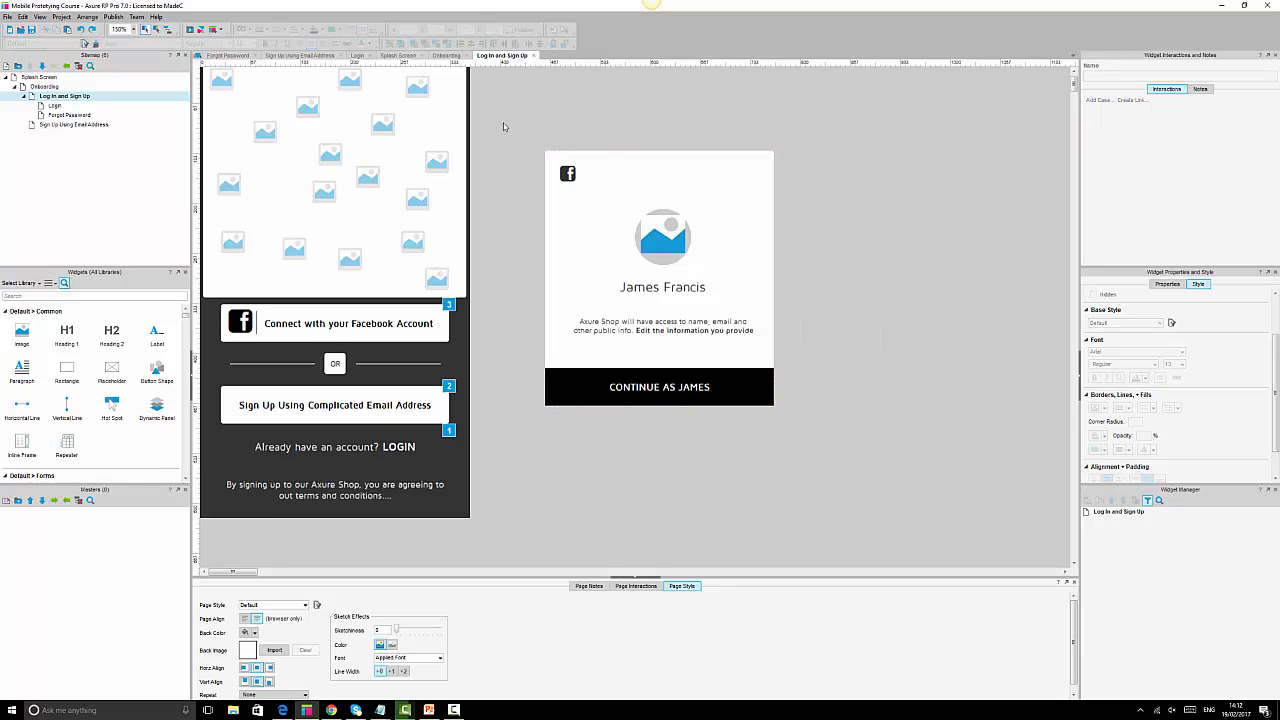
Convert all the Facebook lightbox widgets into a dynamic panel named 'Login With Facebook'.
drag(503, 118, 857, 450)
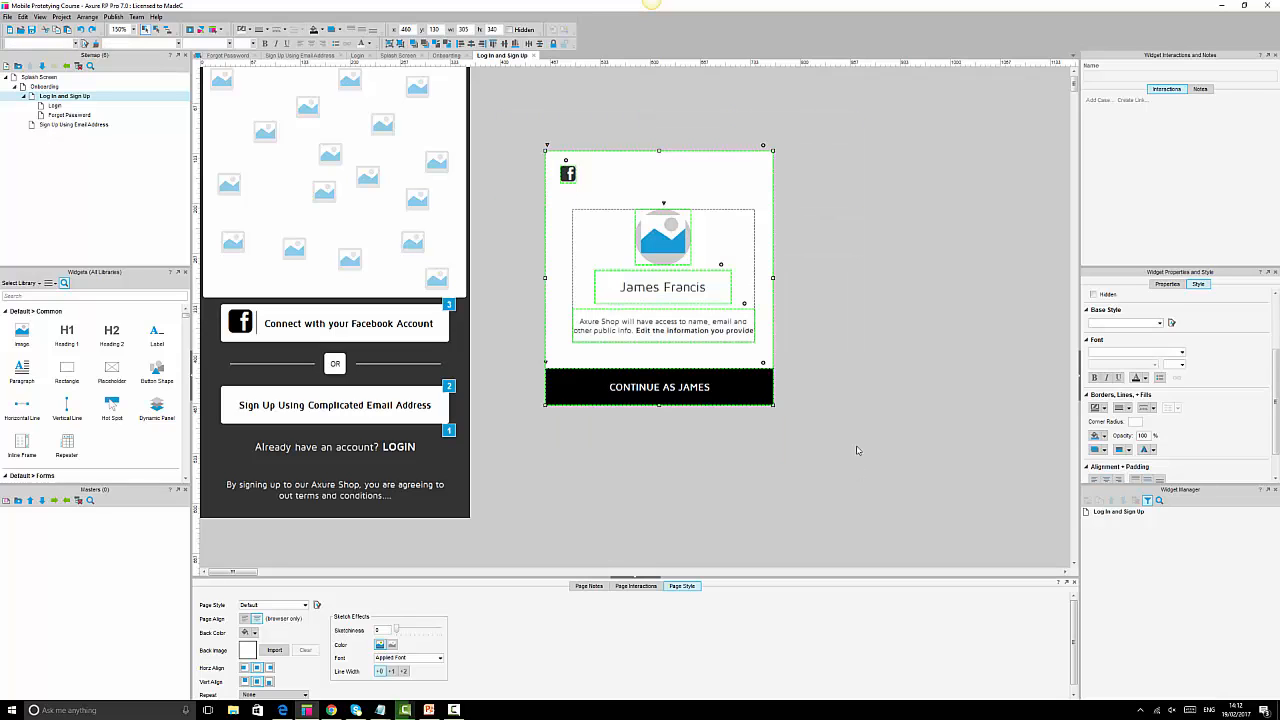
right_click(664, 234)
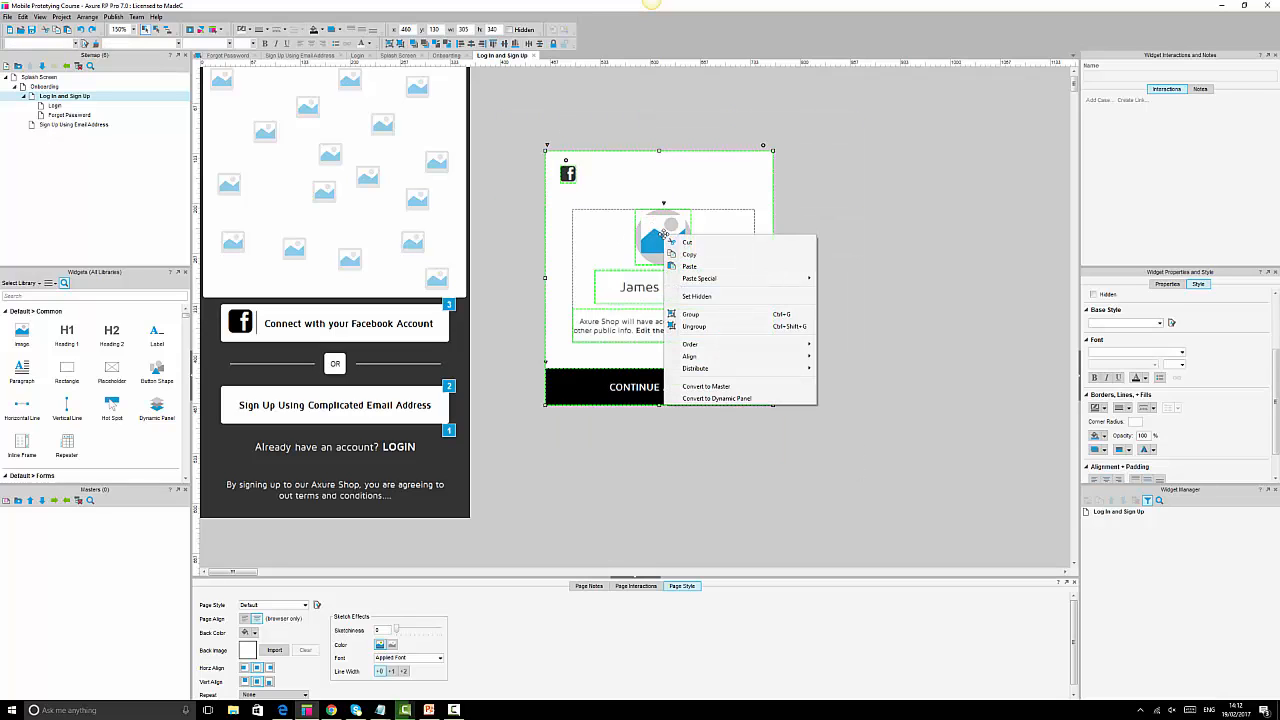
click(716, 398)
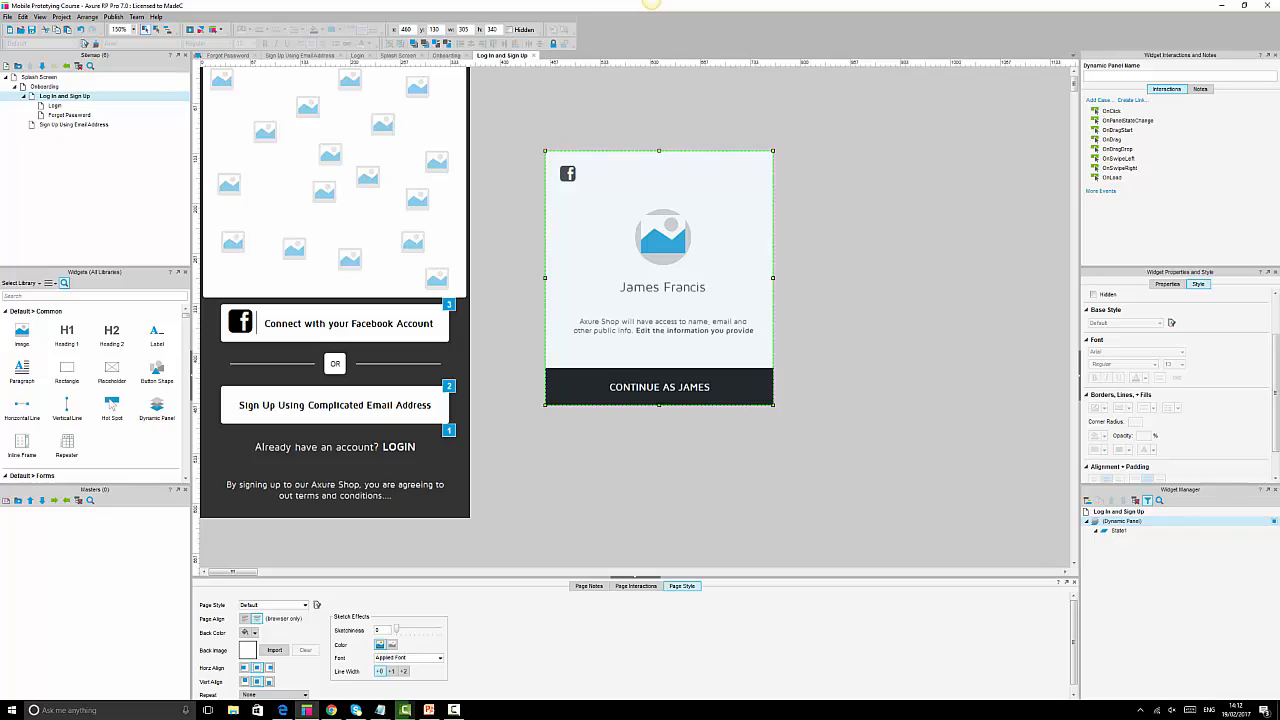
click(1101, 75)
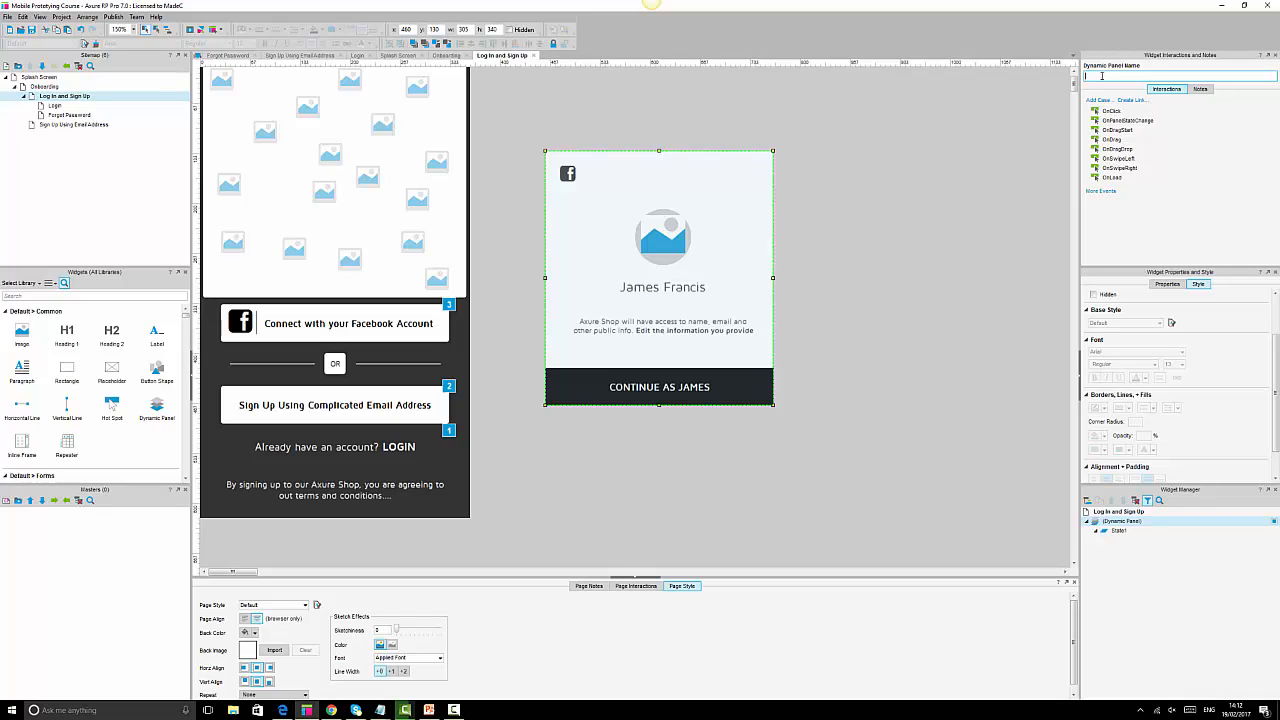
text(Log)
text(in With Facebook)
click(940, 266)
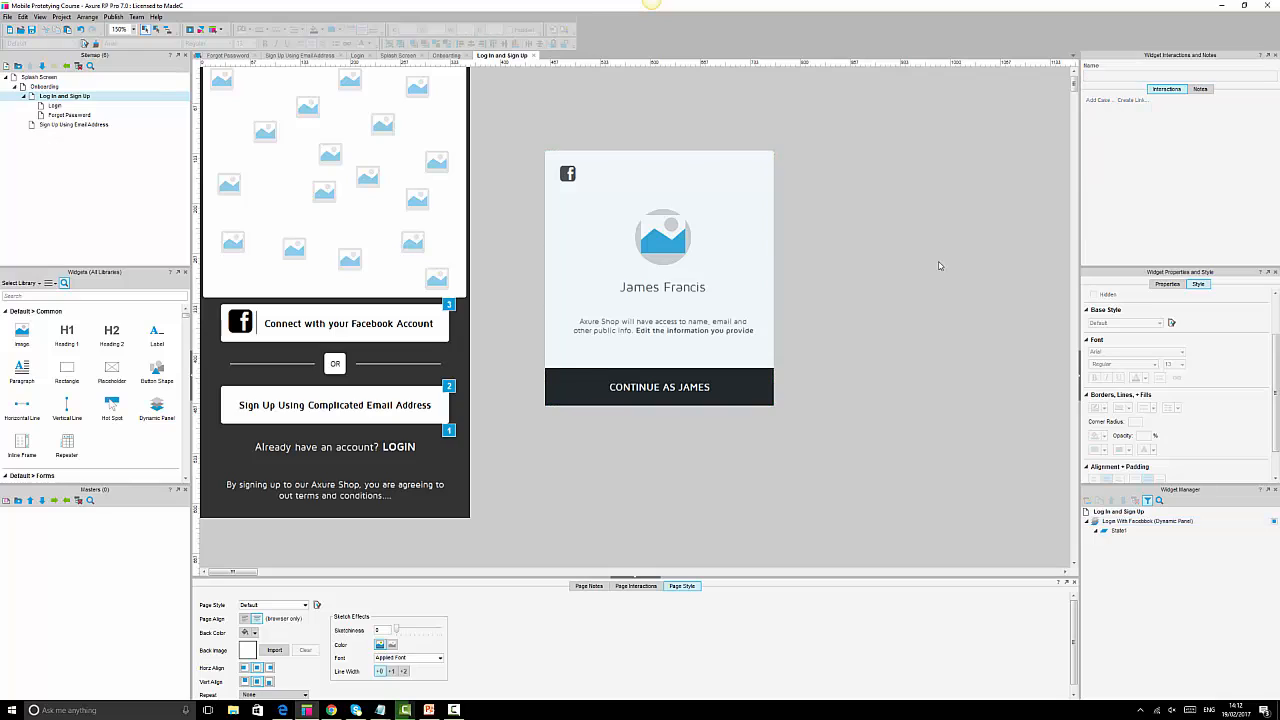
click(762, 252)
click(1152, 72)
mouse_move(1142, 527)
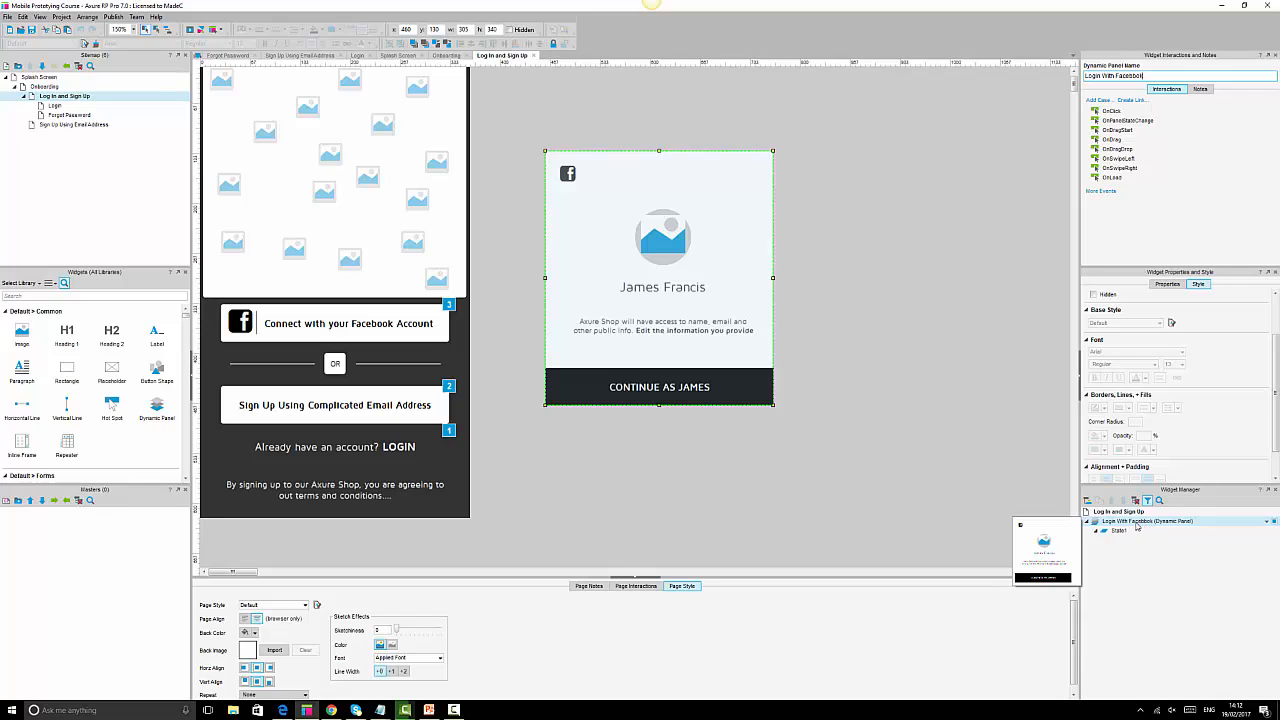
click(900, 247)
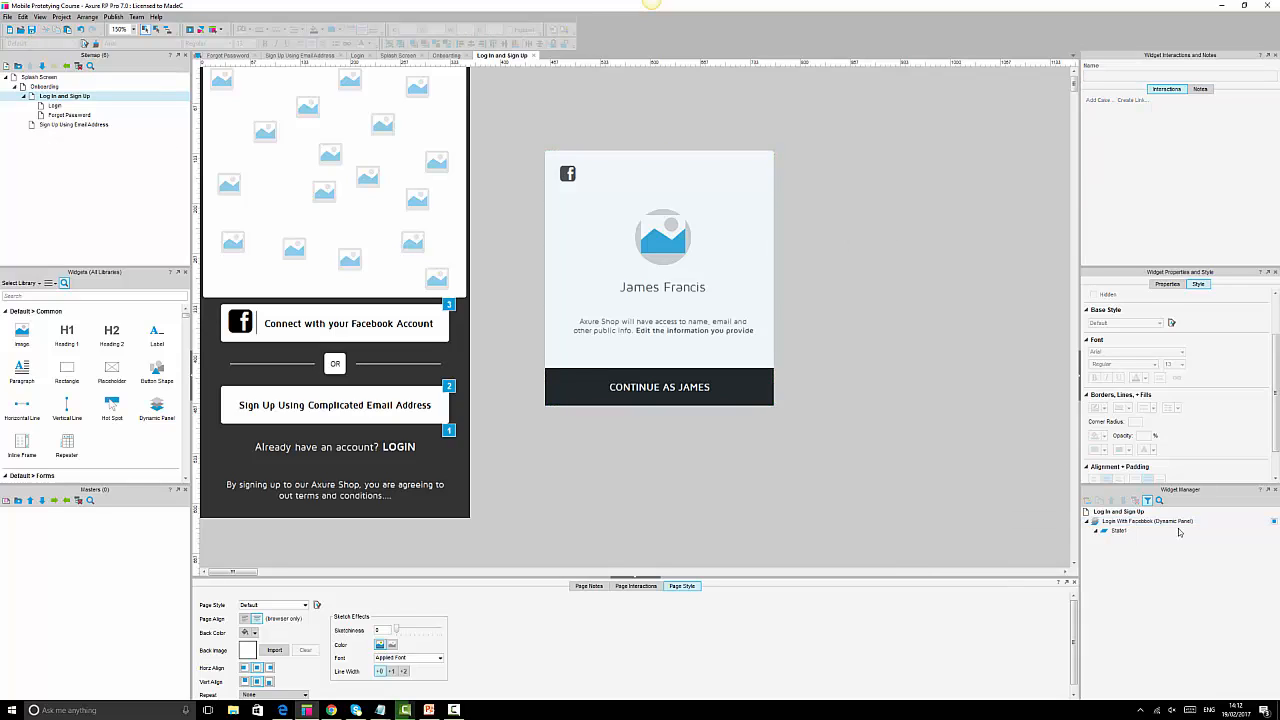
click(675, 253)
Preview the Log In and Sign Up page in Chrome, reload it, then switch back to Axure.
drag(528, 110, 880, 373)
click(188, 30)
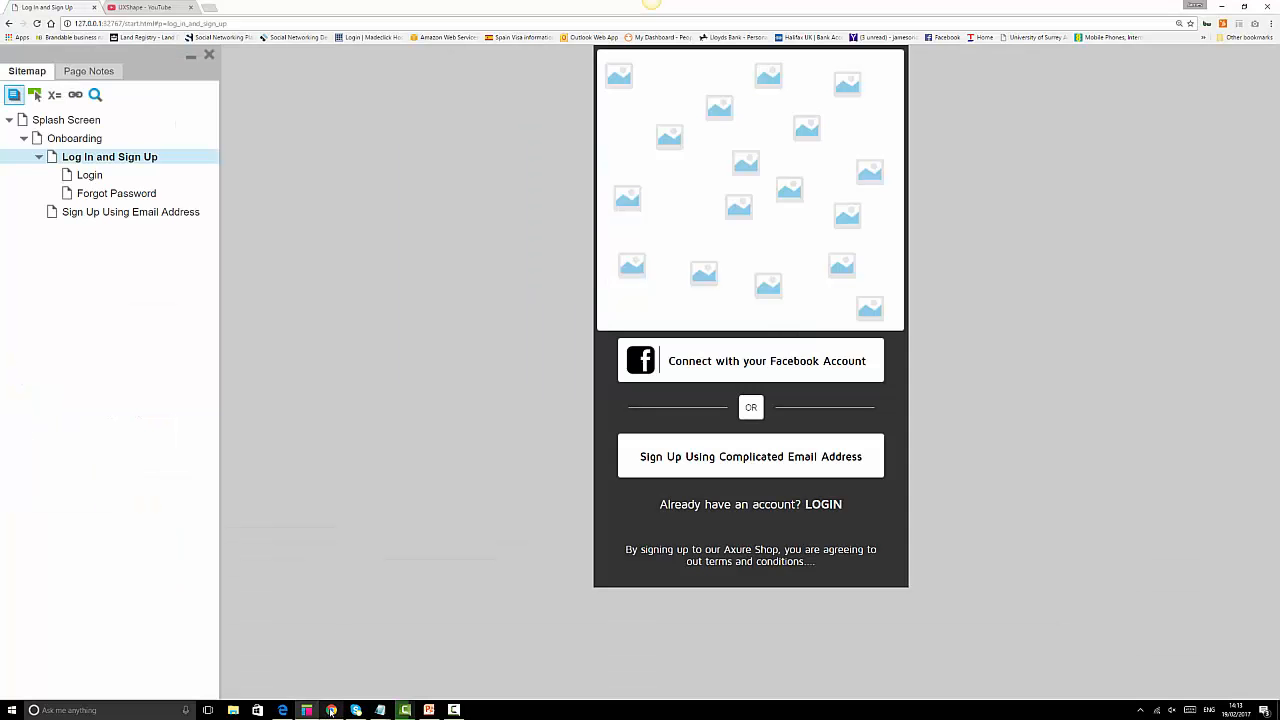
click(36, 24)
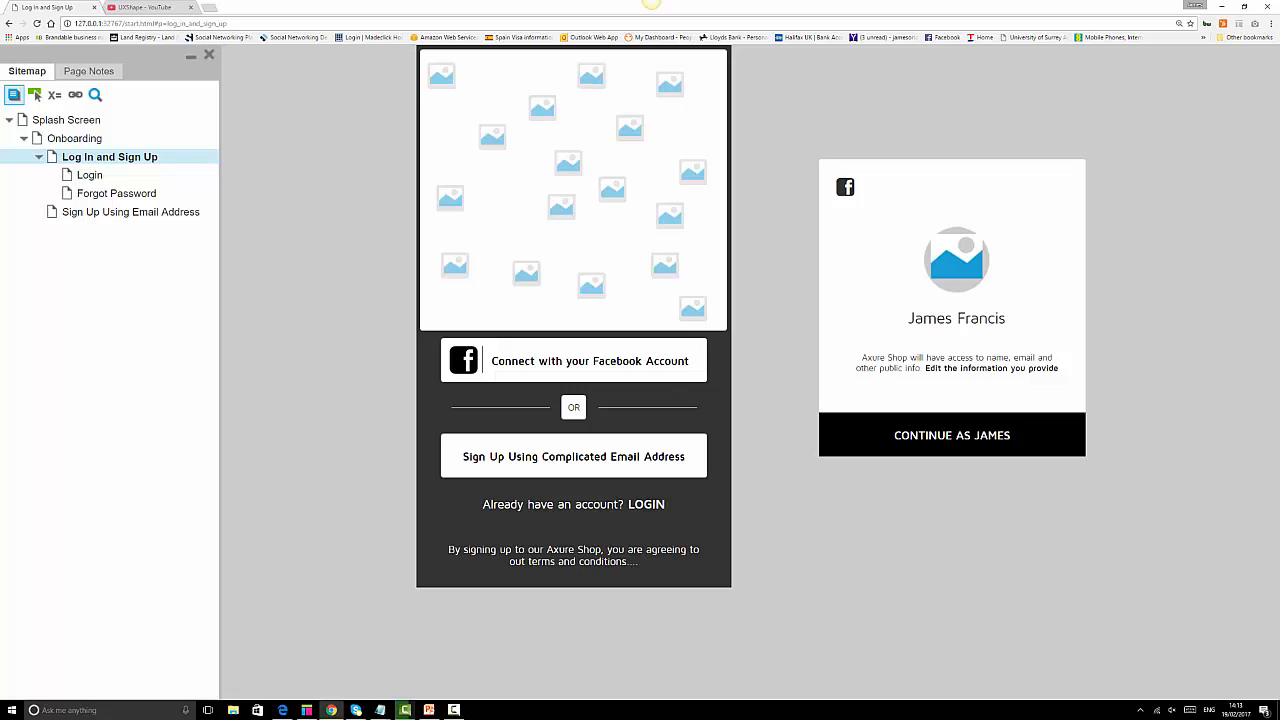
mouse_move(308, 712)
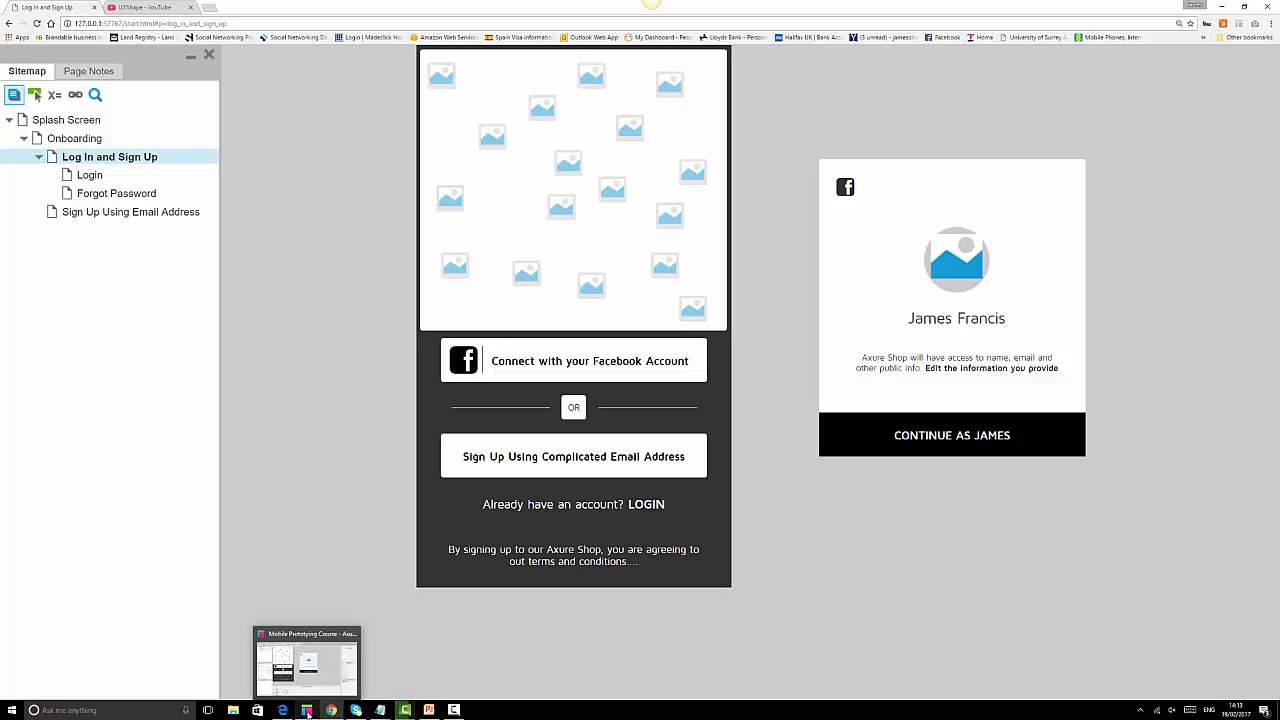
click(308, 712)
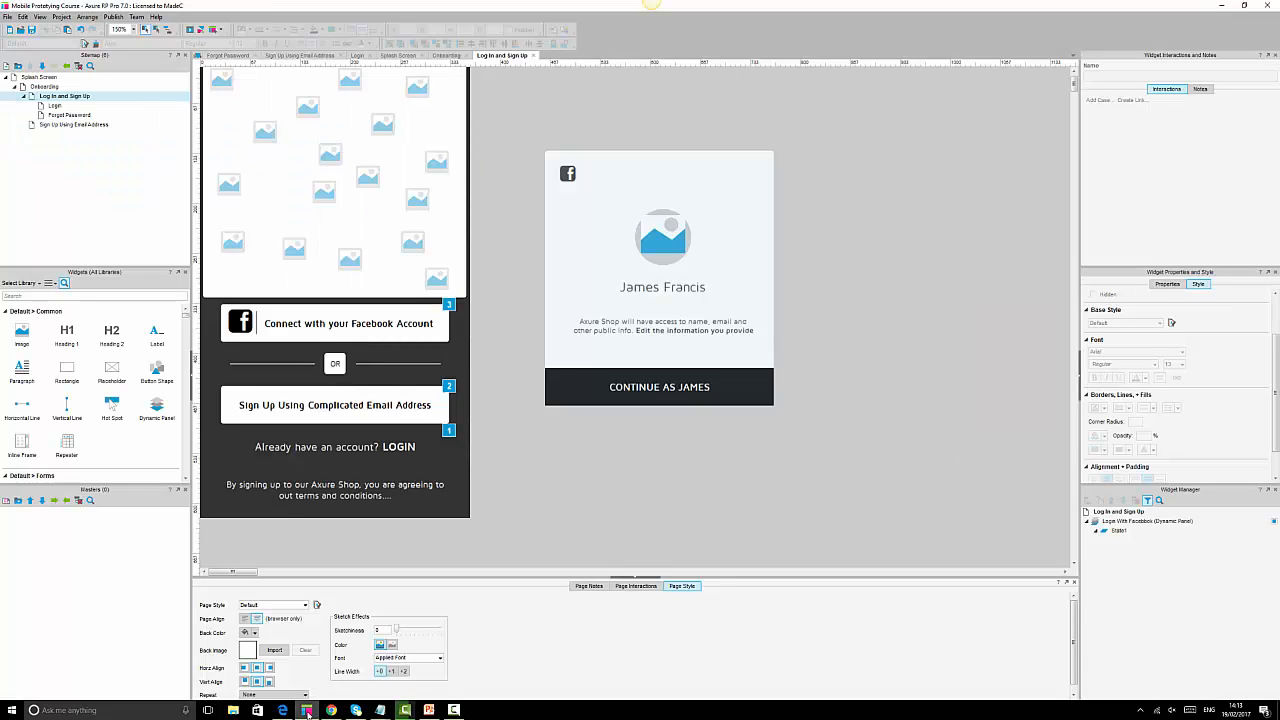
Tick Hidden so the Login With Facebook dynamic panel is hidden by default.
click(690, 210)
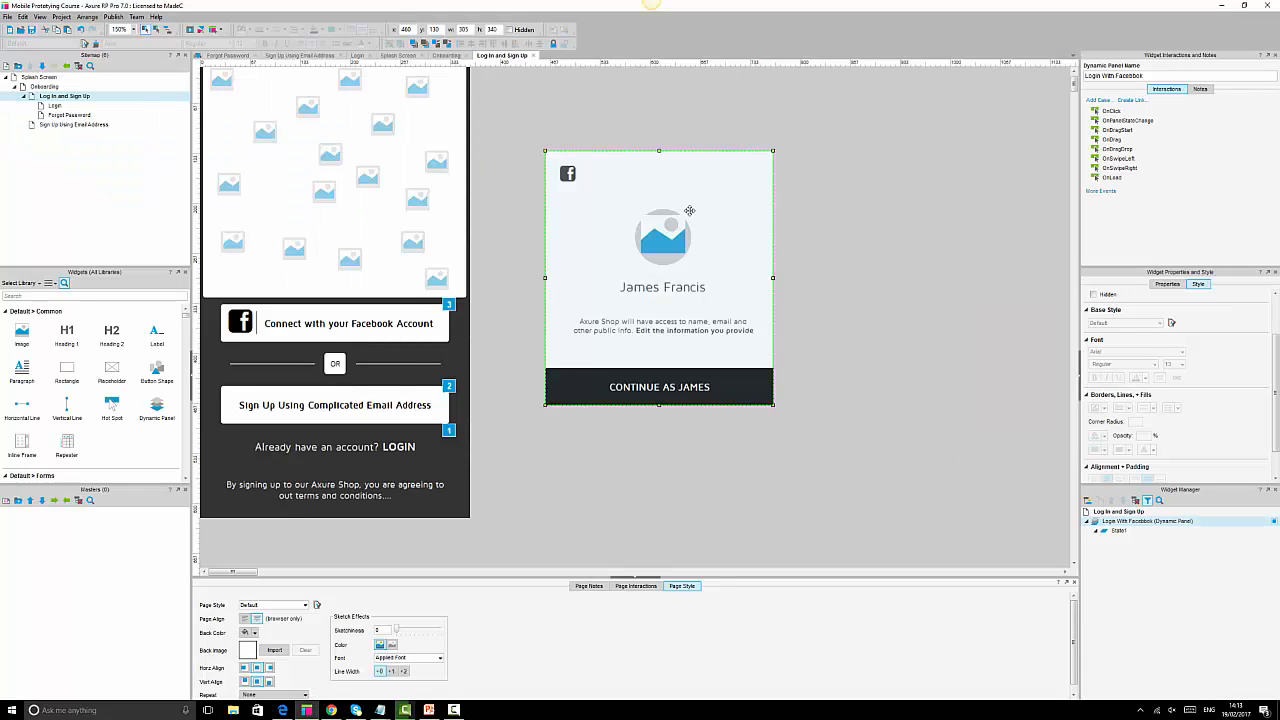
click(510, 30)
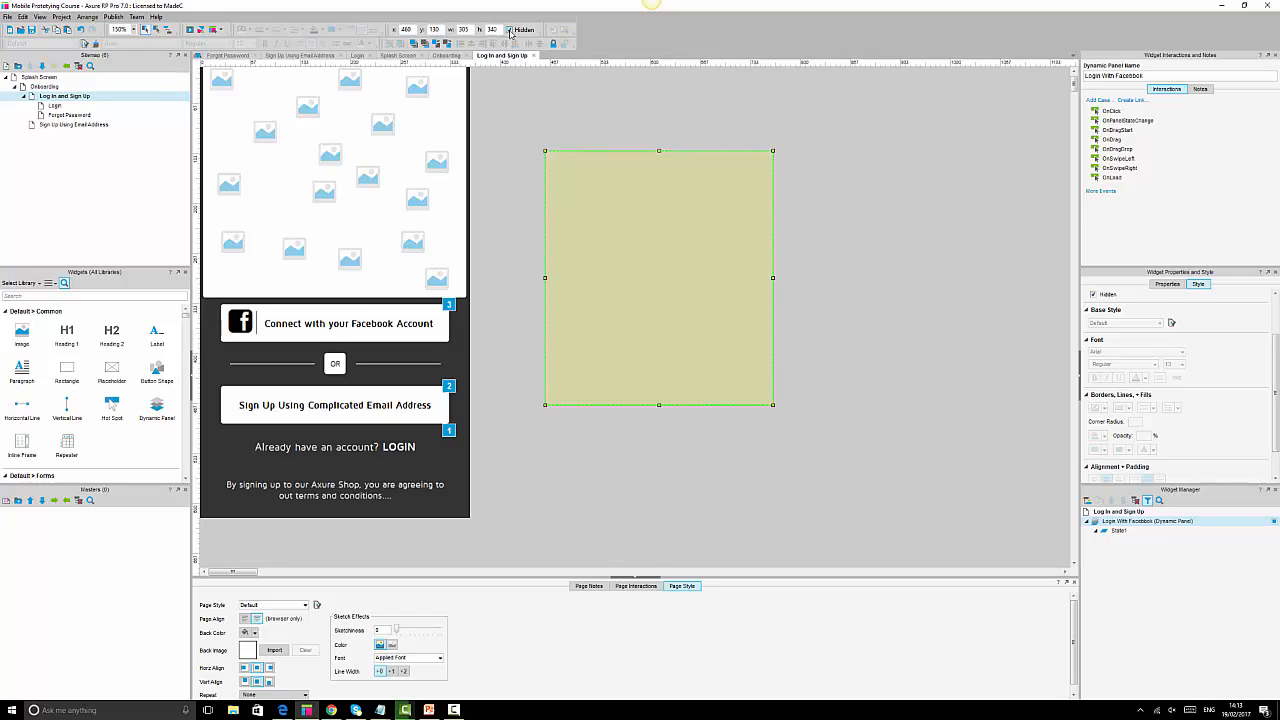
click(965, 261)
click(666, 250)
click(517, 126)
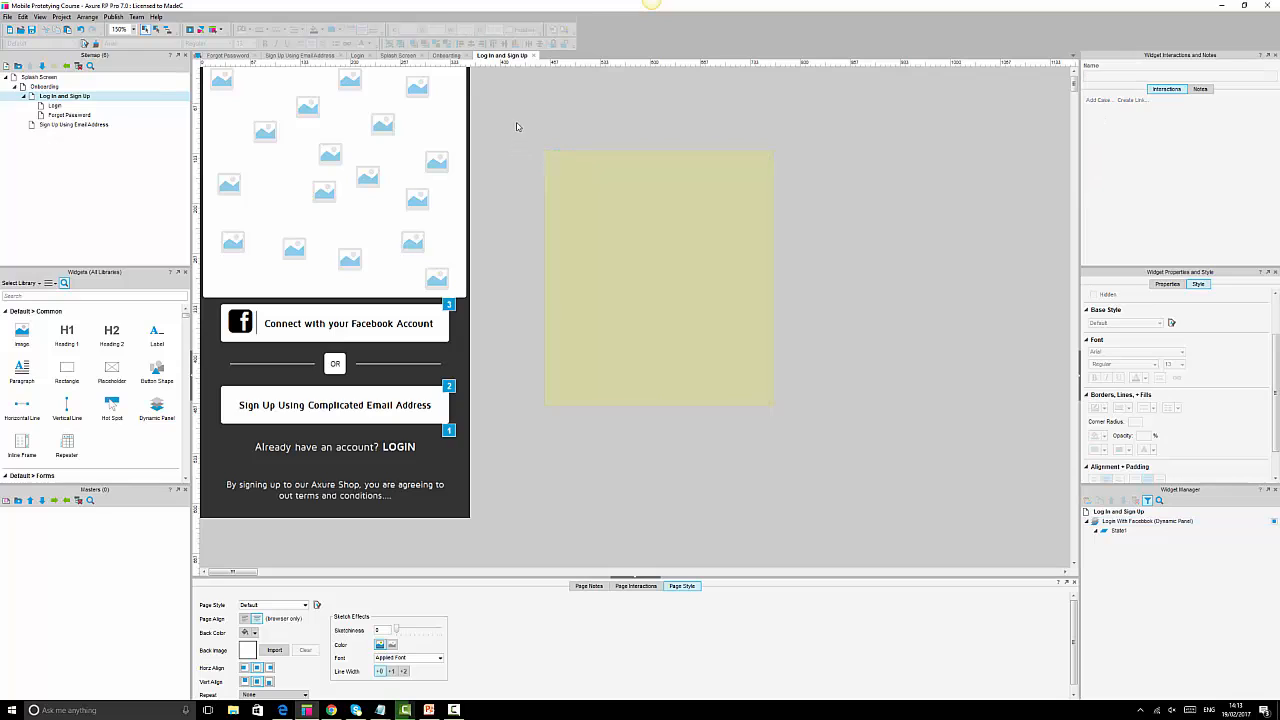
Reselect the hidden panel and drag it toward the phone mockup.
drag(517, 126, 852, 498)
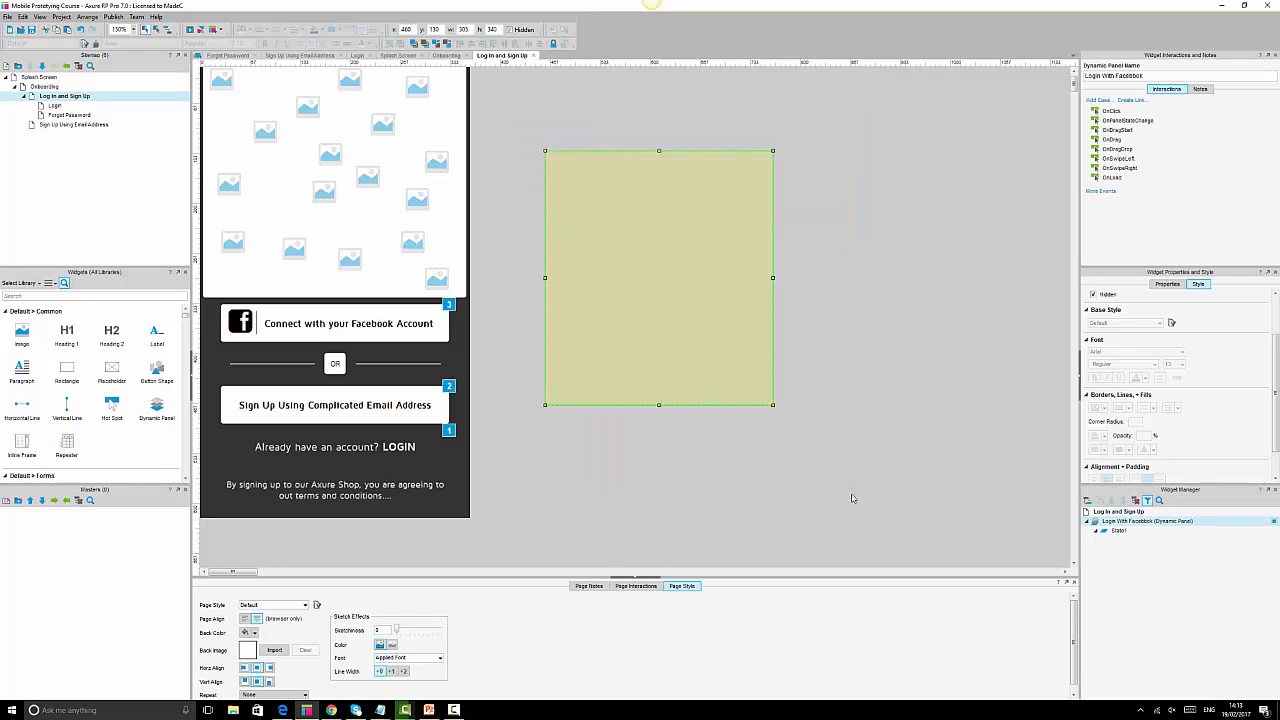
click(875, 396)
drag(543, 126, 885, 451)
click(879, 397)
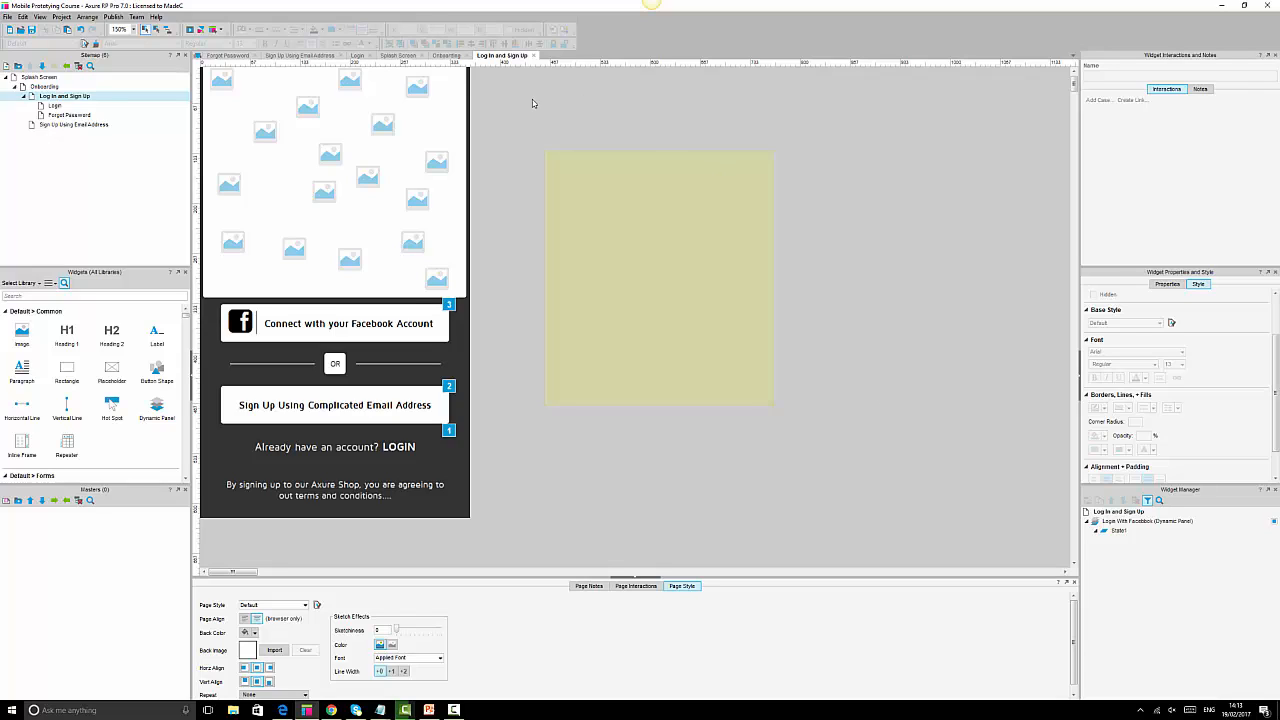
click(639, 277)
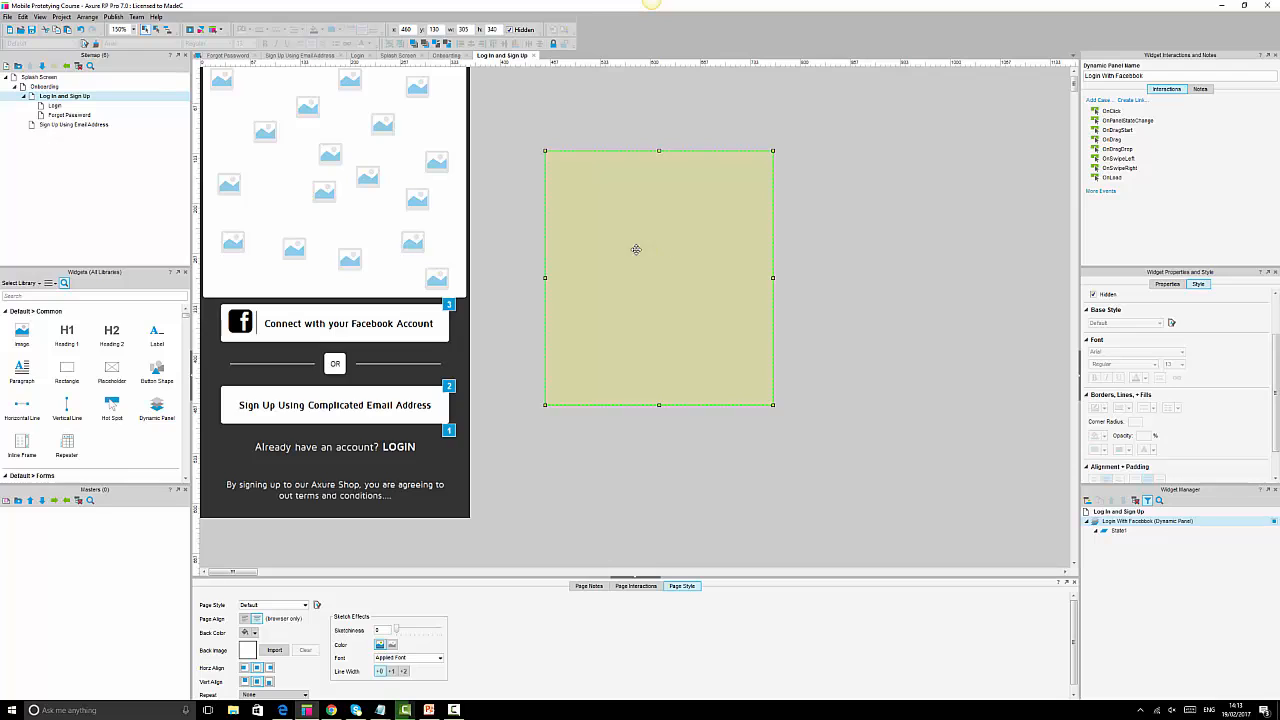
drag(668, 248, 349, 257)
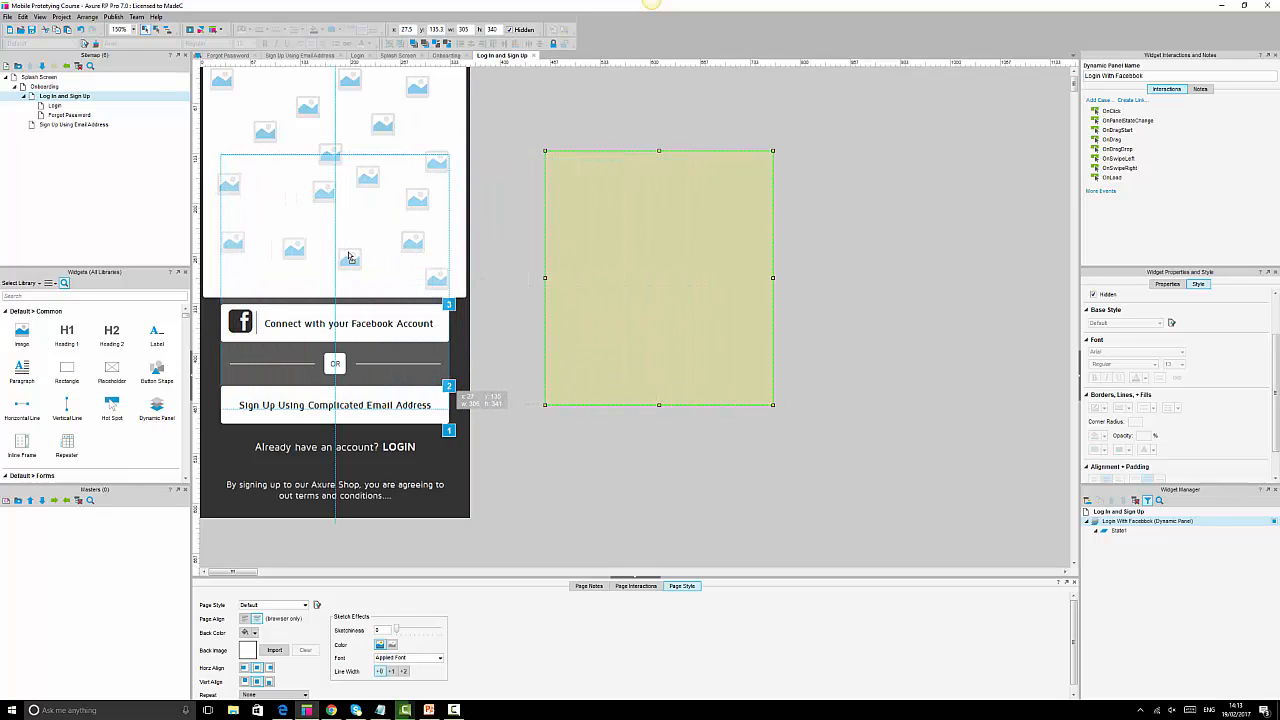
Drop the hidden panel over the mockup's image area, send it to back, then bring forward once.
drag(349, 257, 349, 257)
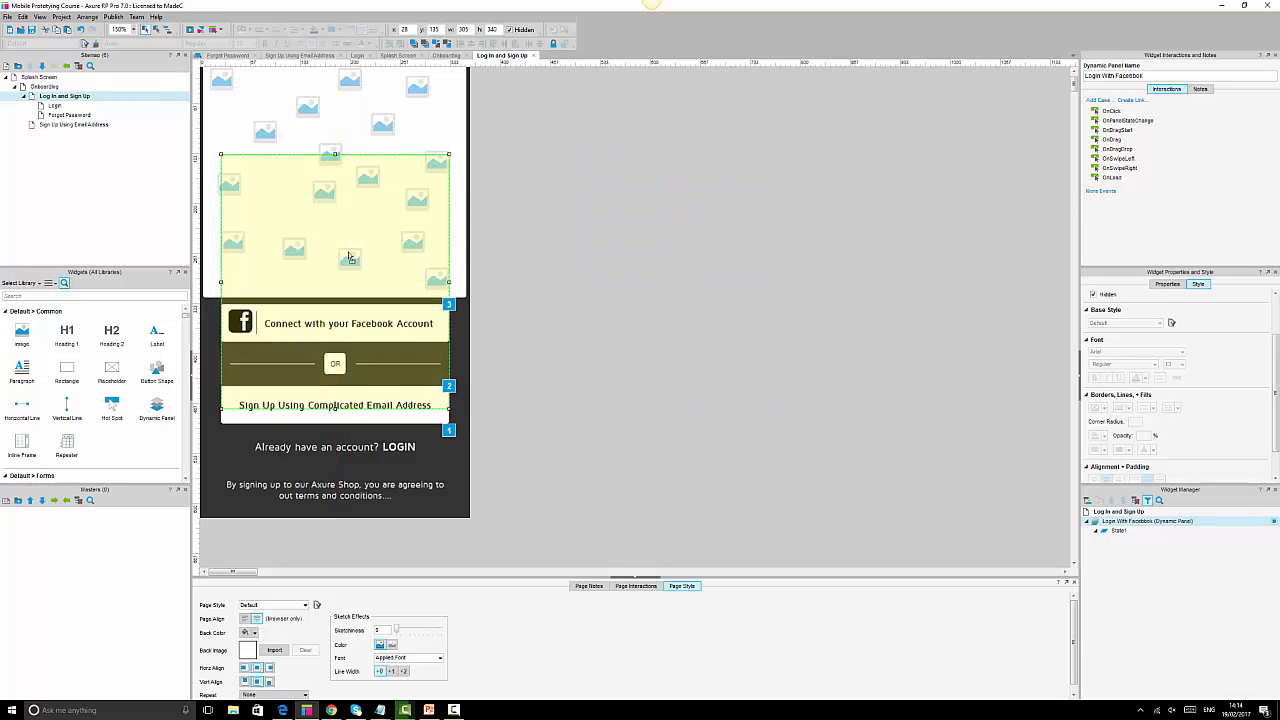
click(424, 44)
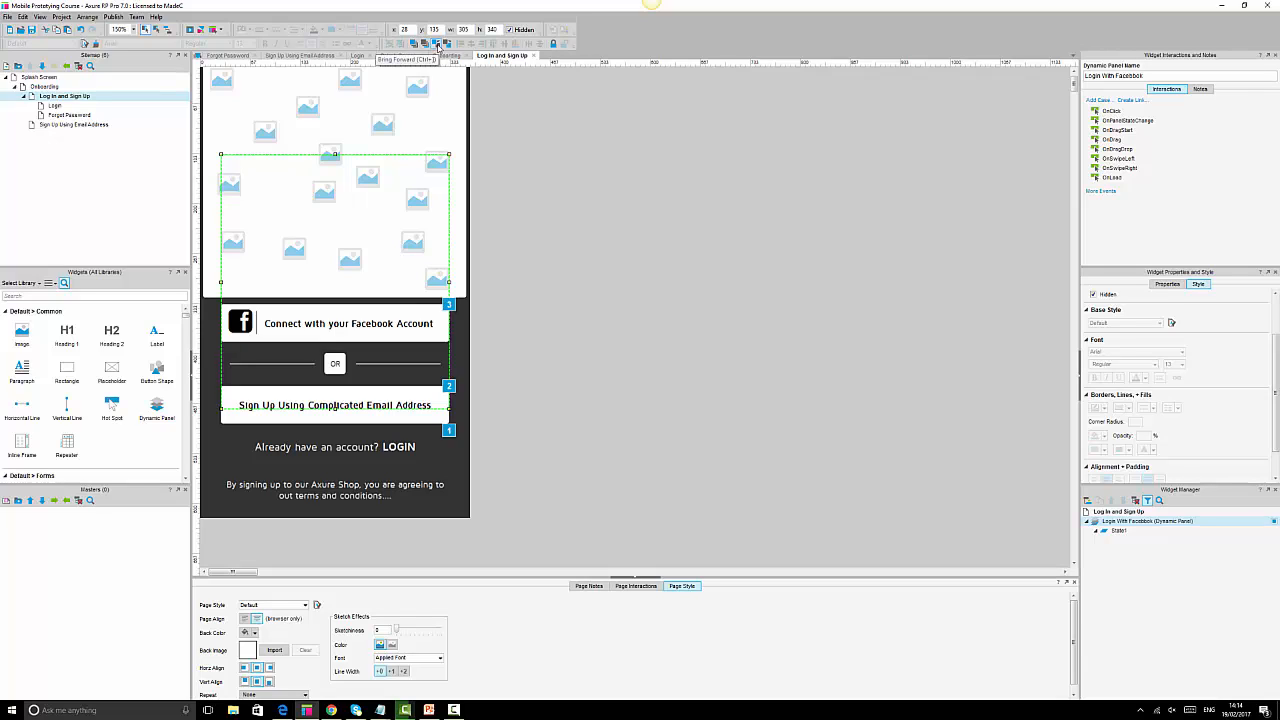
click(438, 46)
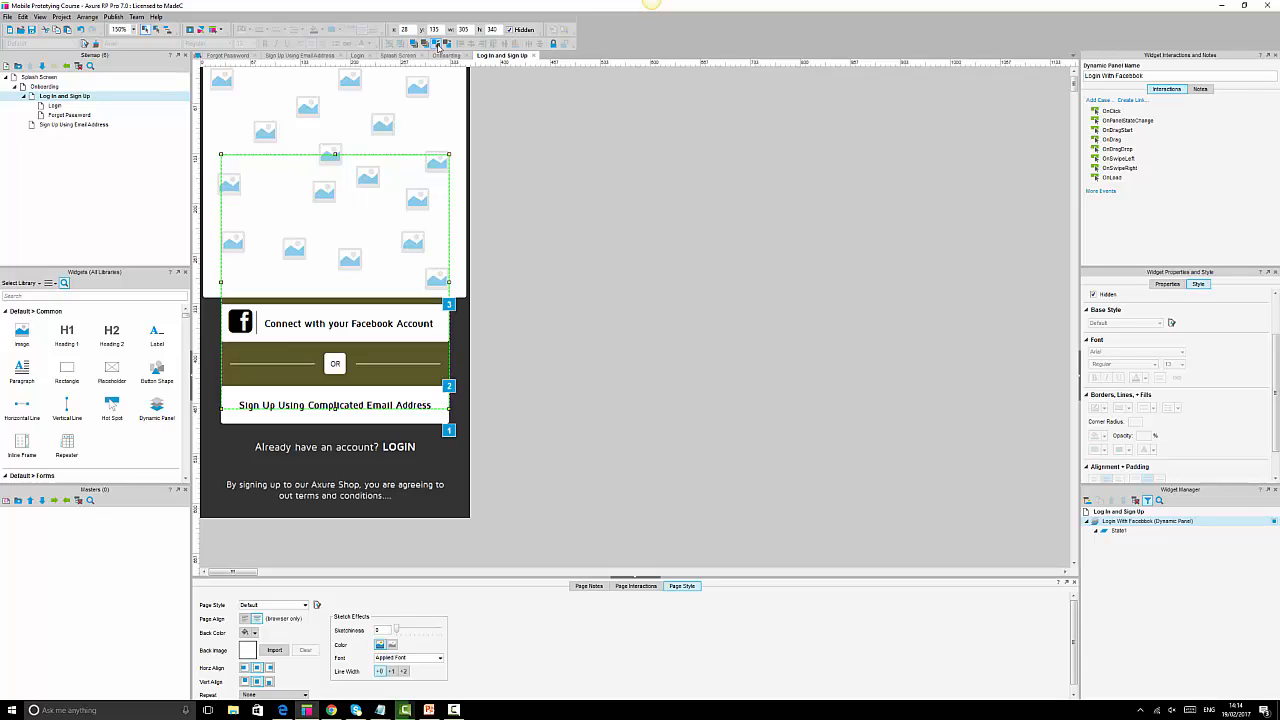
click(753, 263)
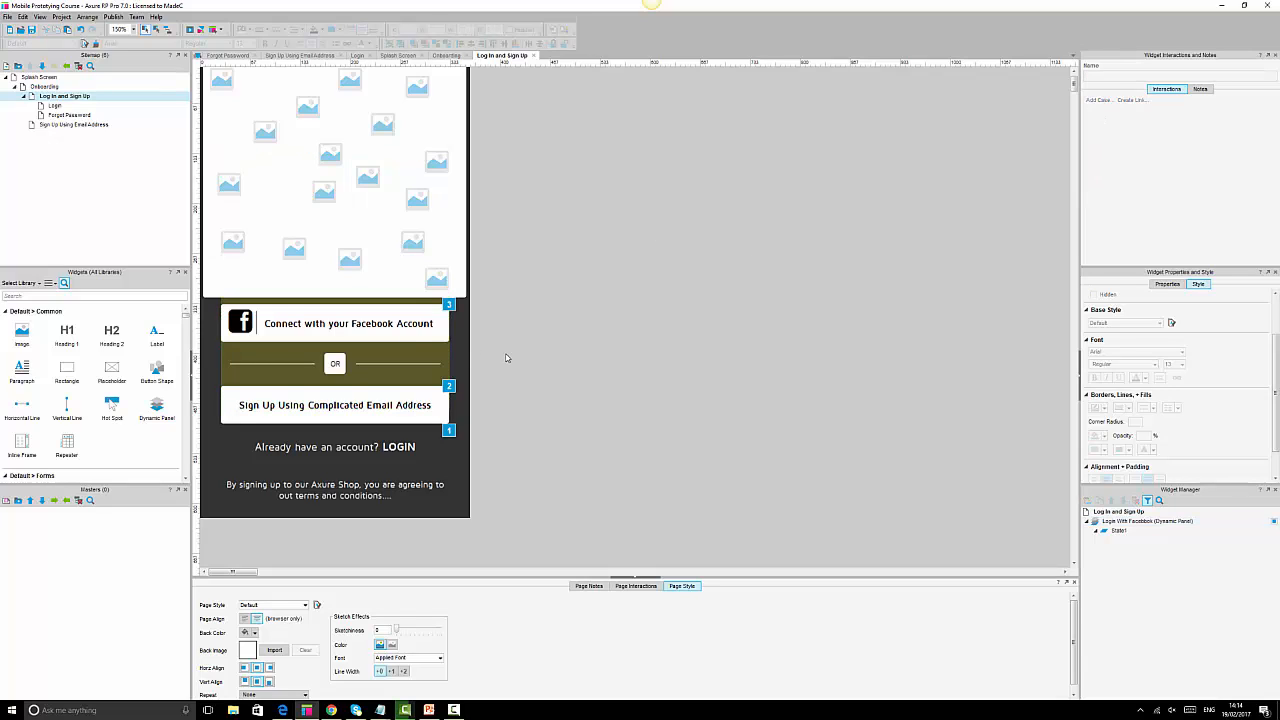
click(444, 334)
click(444, 333)
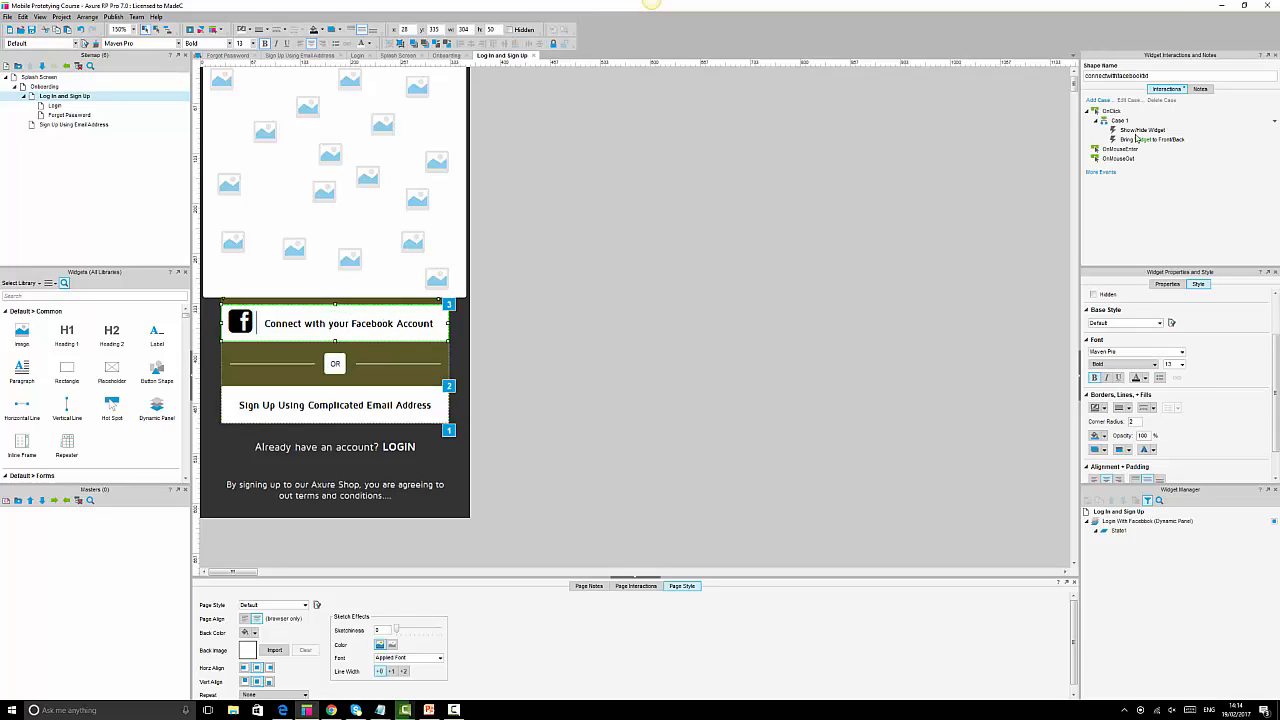
click(1120, 122)
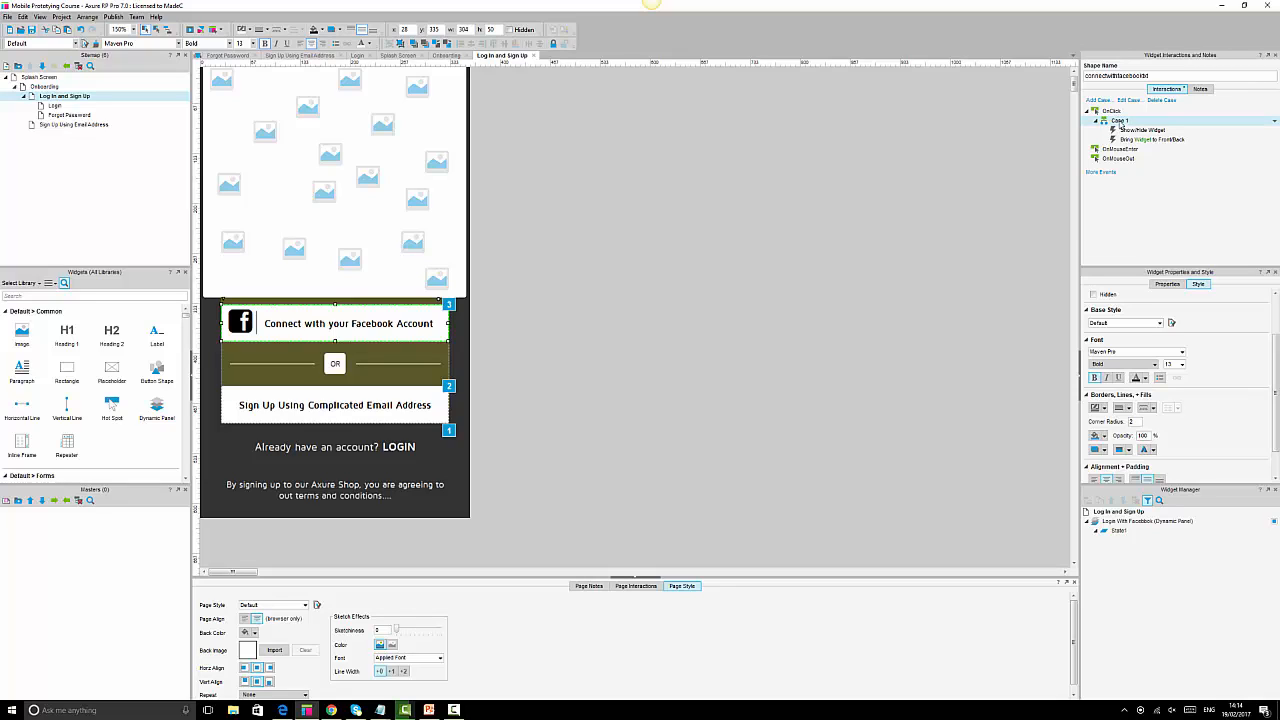
key(Delete)
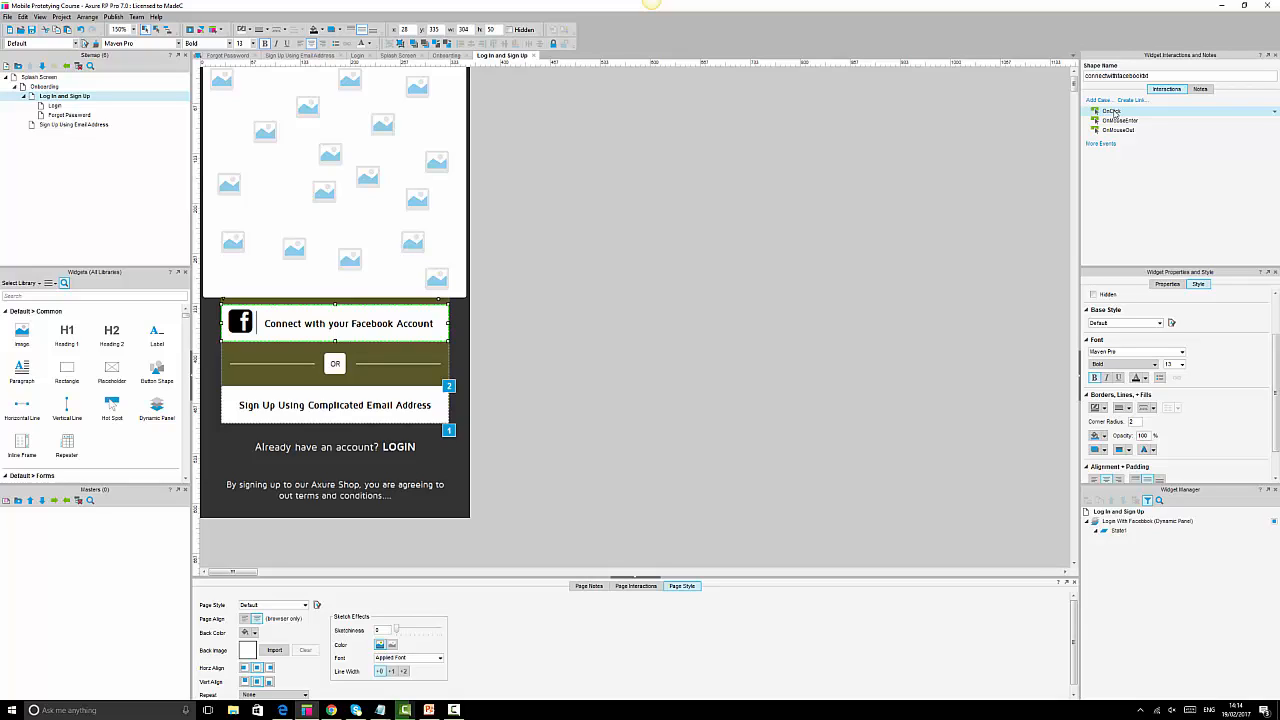
click(689, 251)
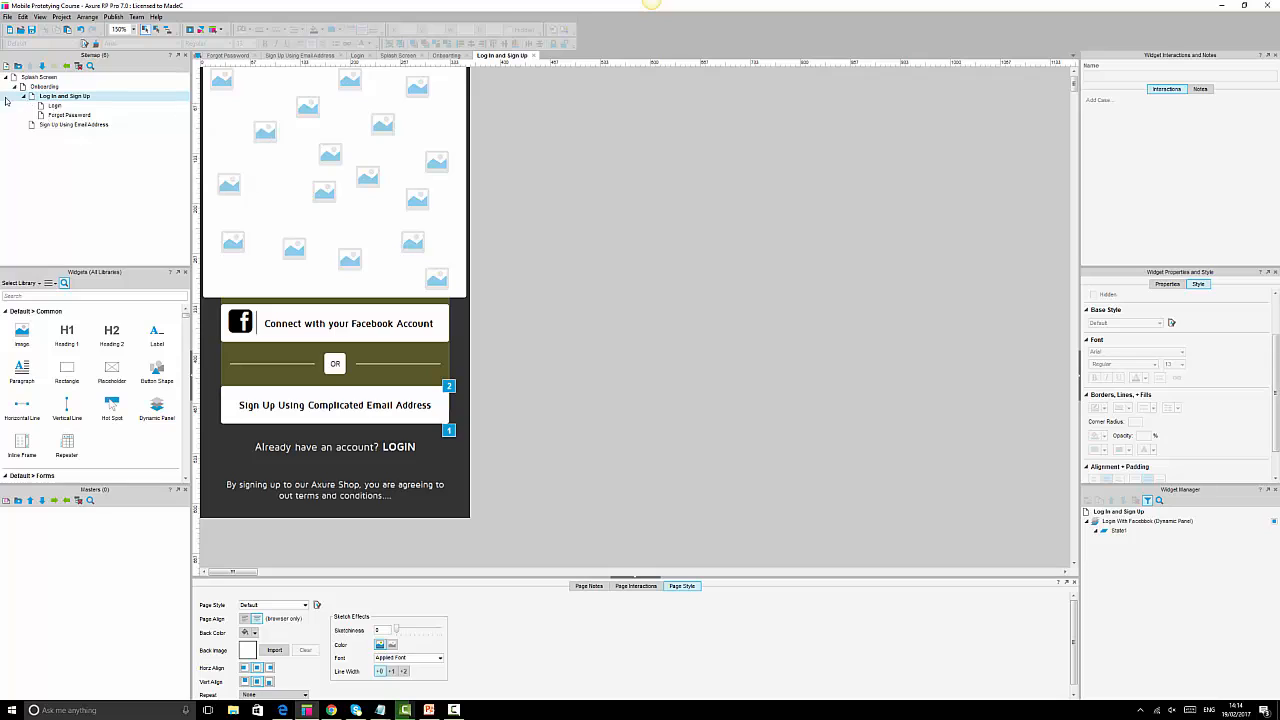
Add a 'Home Screen' page after Sign Up Using Email Address, copy the dark background, and open it.
click(54, 129)
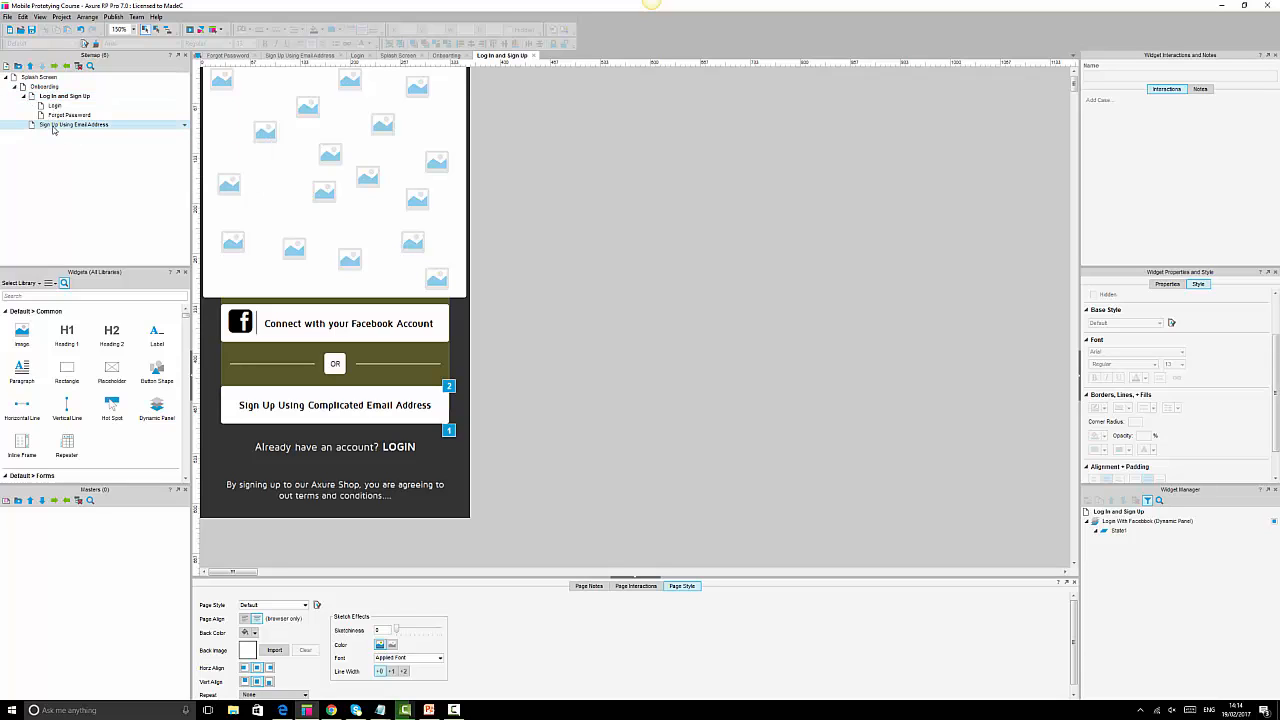
click(6, 67)
text(H)
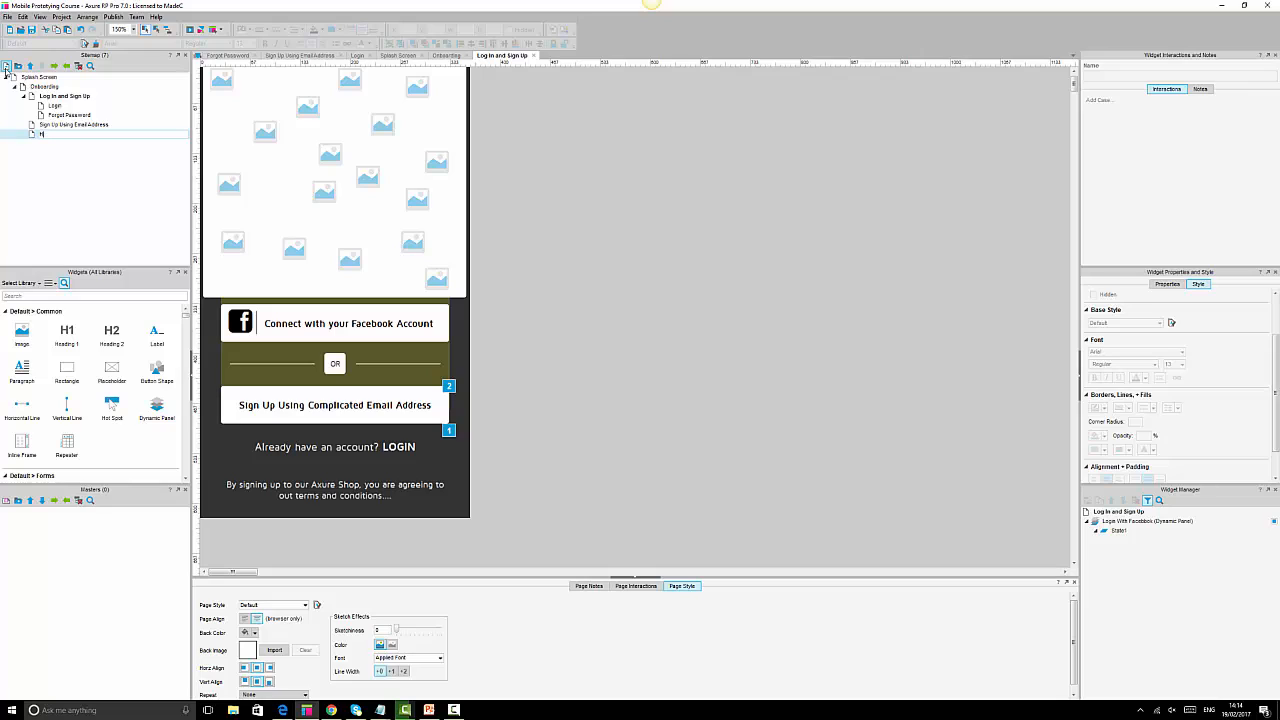
text(omeScreen)
click(97, 180)
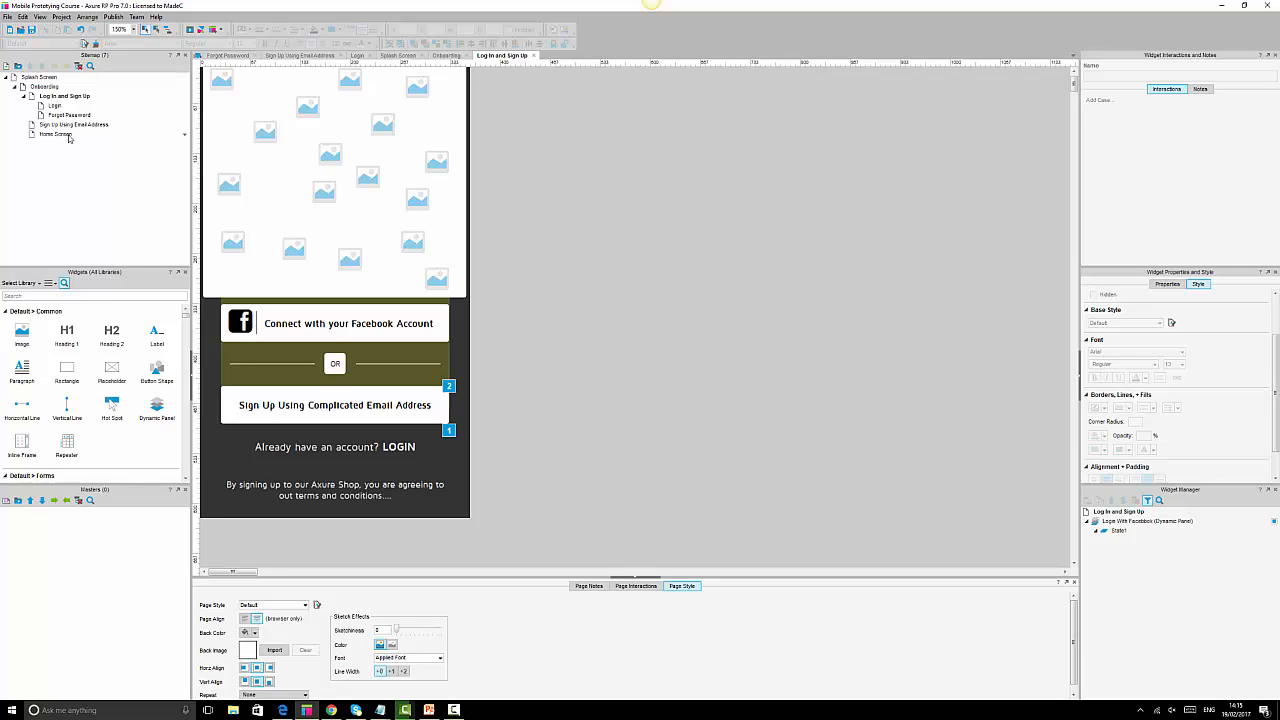
click(465, 505)
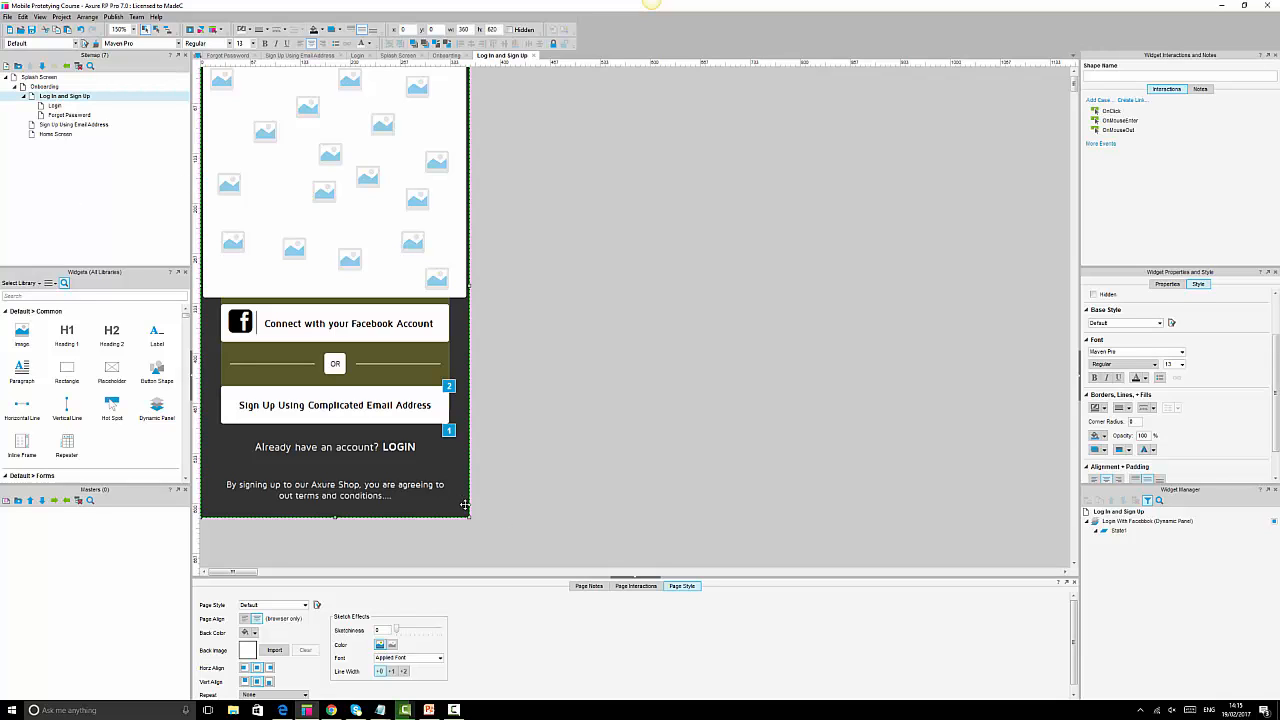
double_click(55, 134)
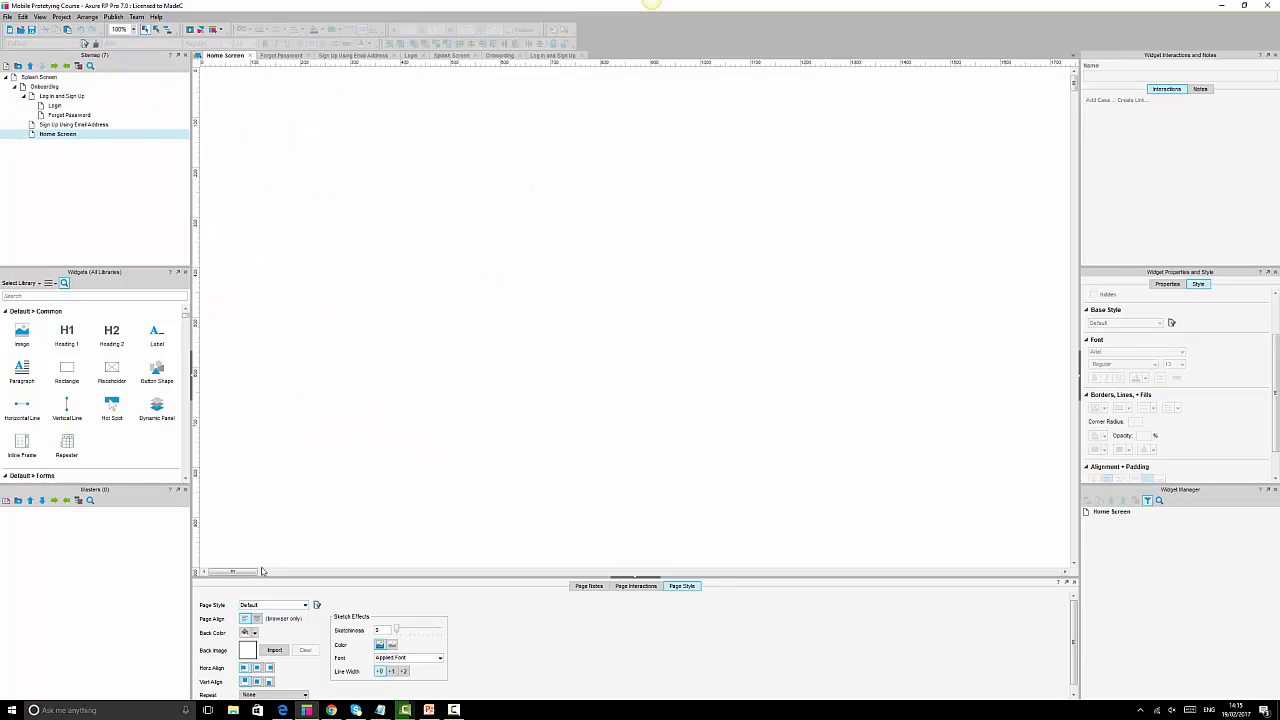
Paste the dark background at 150% zoom, centre the page alignment, and set a light grey back colour.
key(ctrl+v)
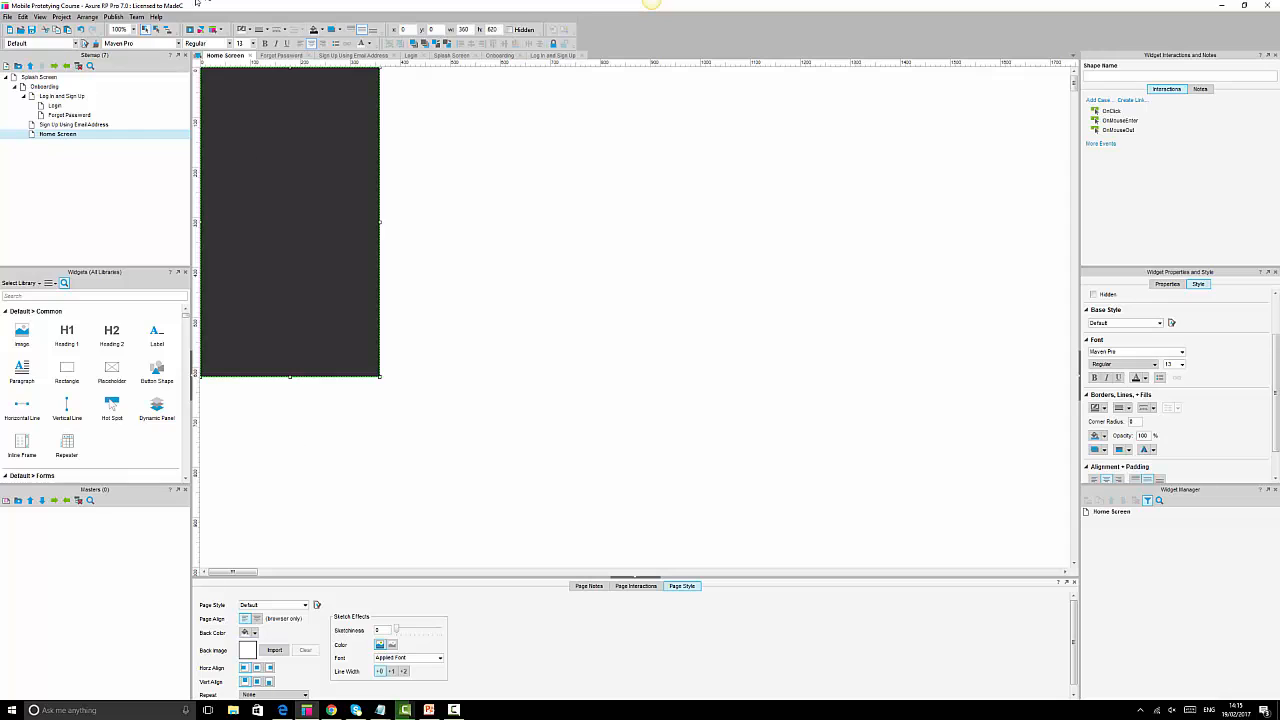
click(132, 29)
click(120, 64)
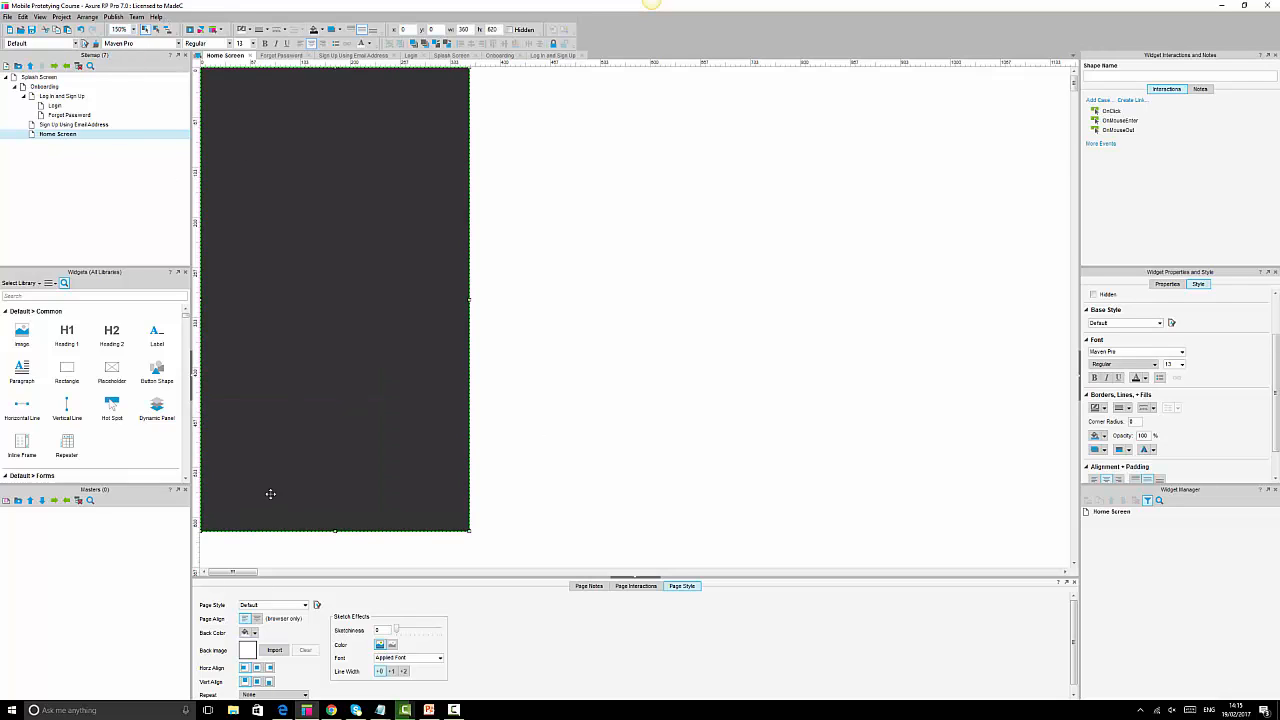
click(258, 620)
click(258, 682)
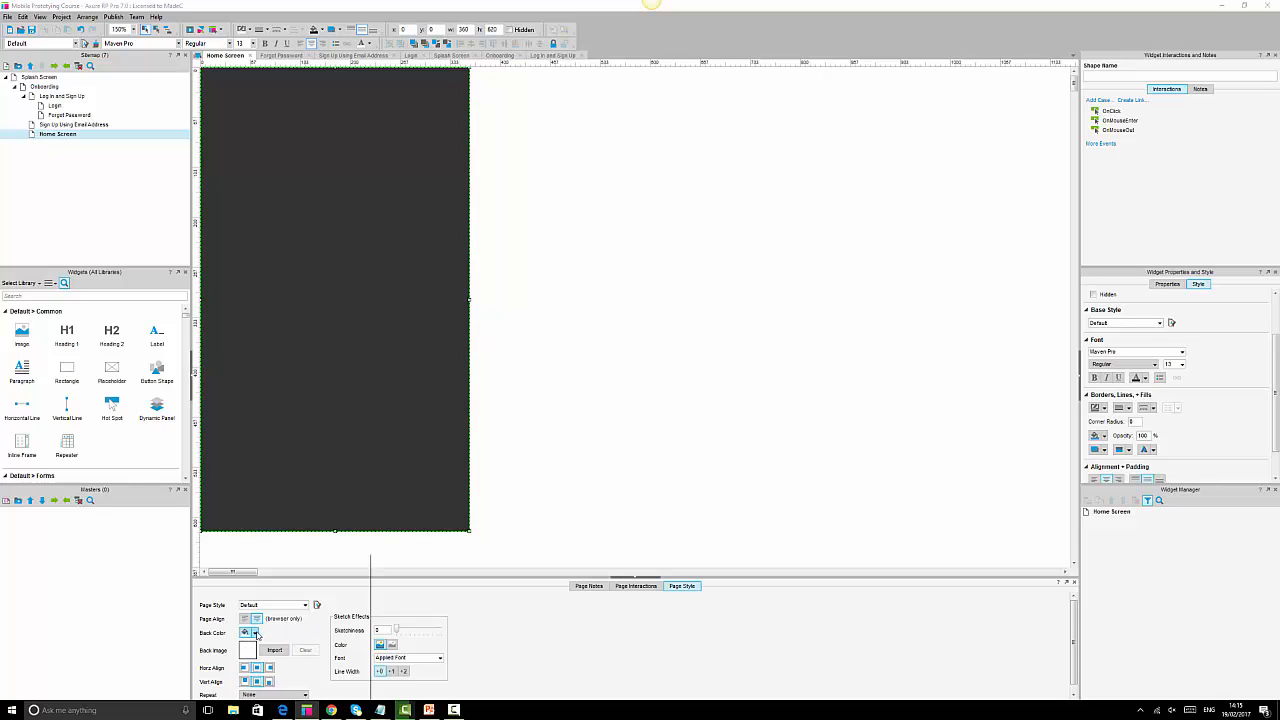
click(250, 632)
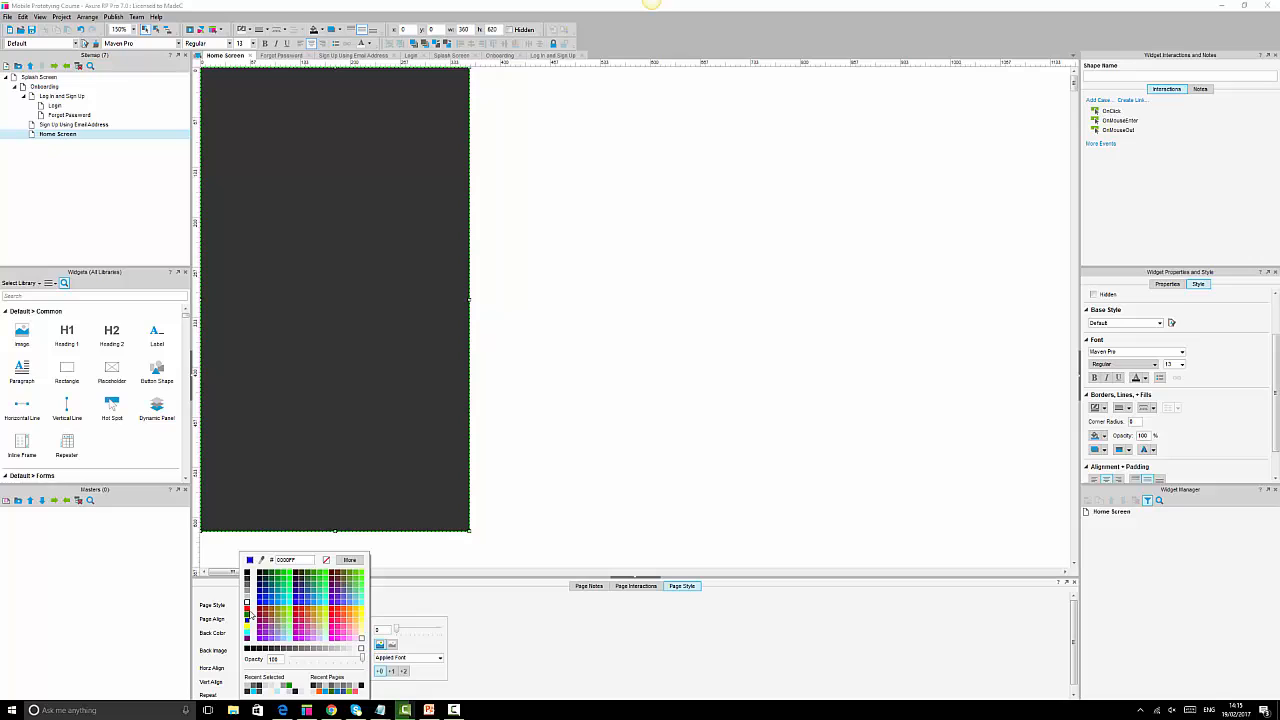
click(247, 593)
Add a Heading 2 reading 'Home screen' on the dark background, then open Sign Up Using Email Address.
click(663, 357)
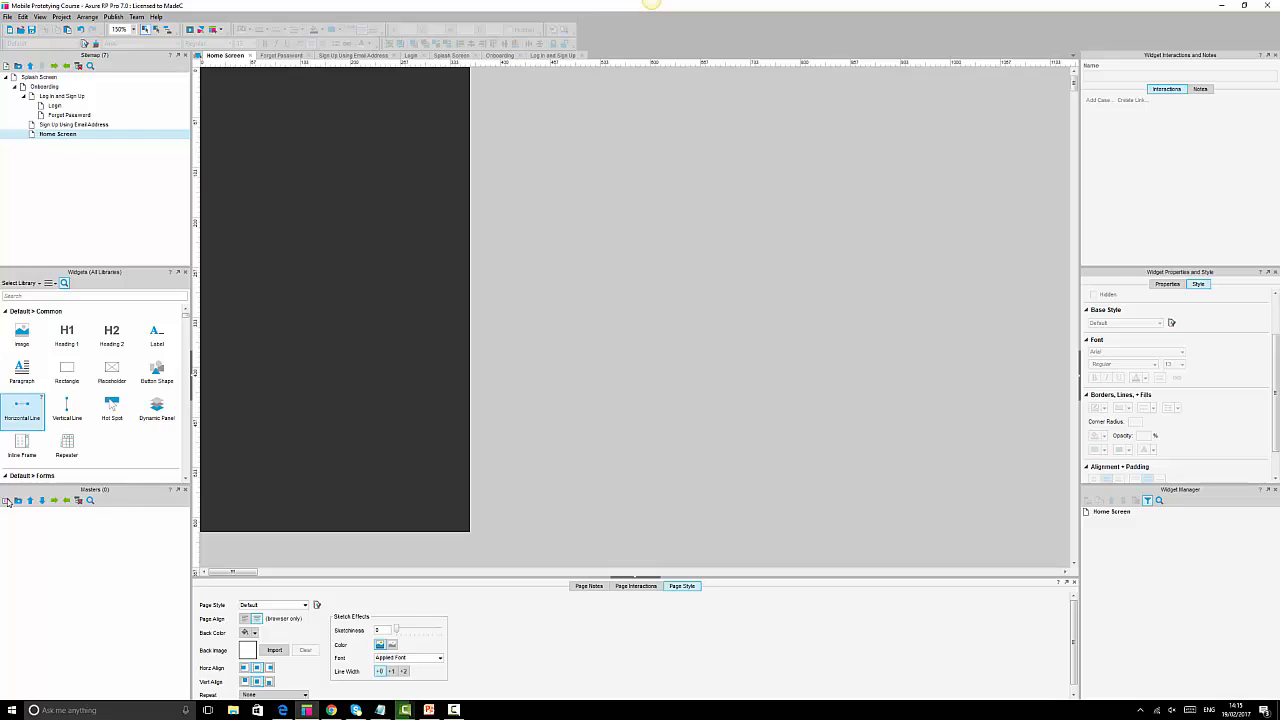
drag(116, 338, 297, 252)
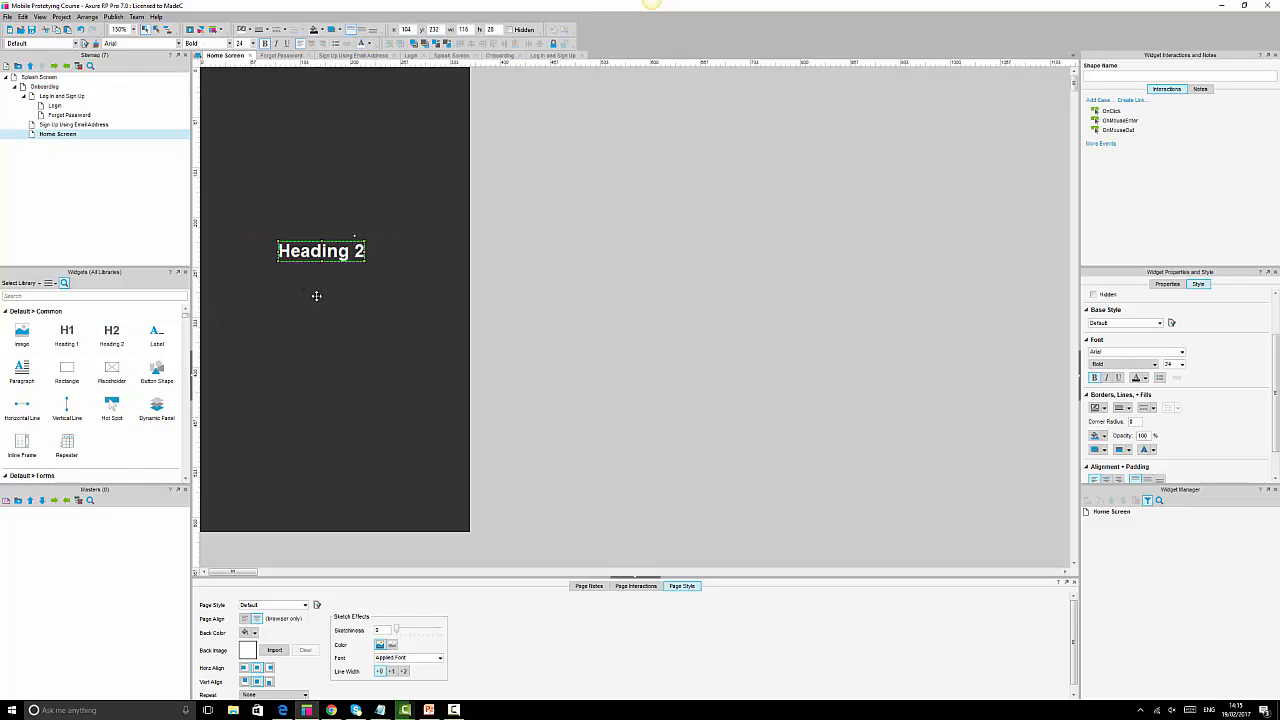
double_click(335, 250)
text(Home screen)
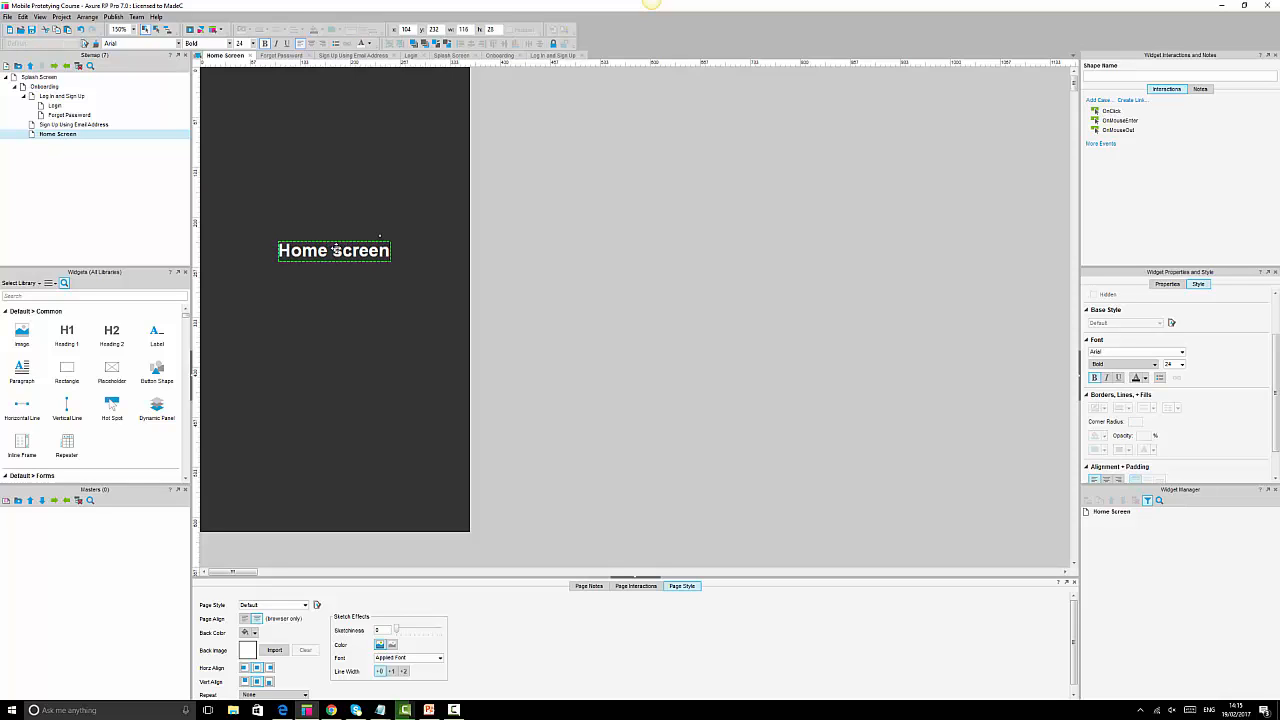
click(791, 323)
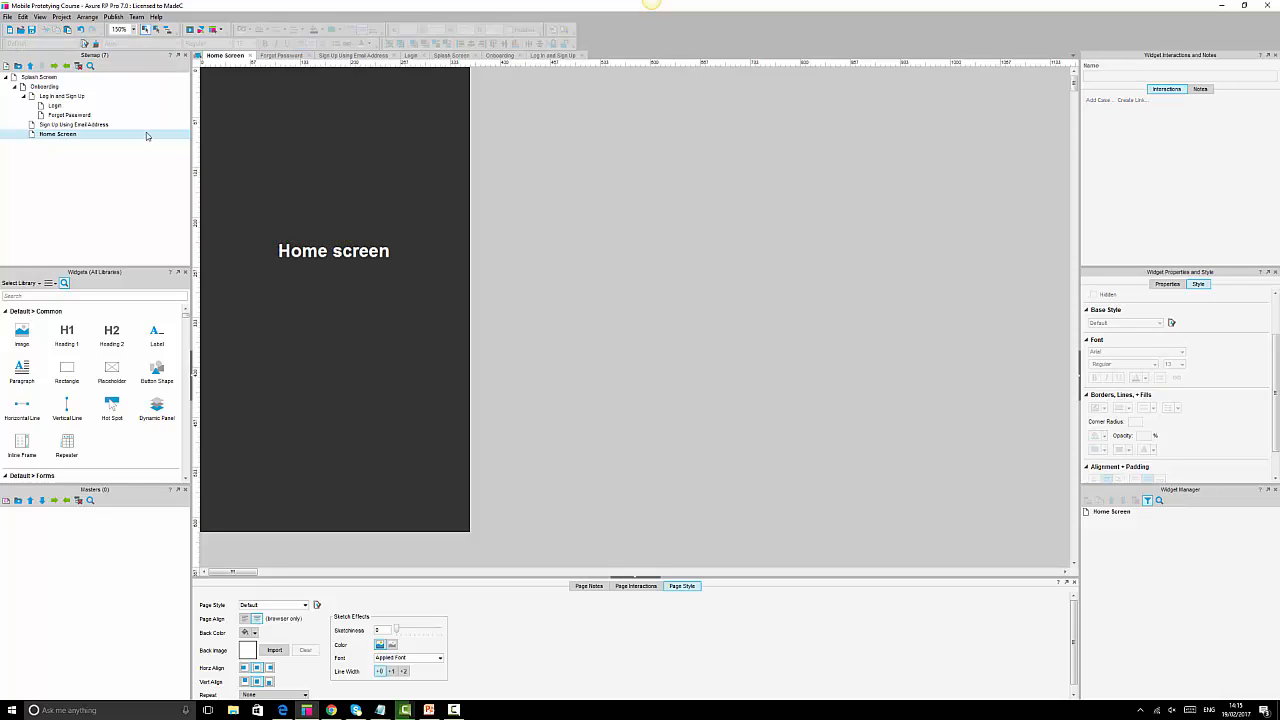
double_click(80, 124)
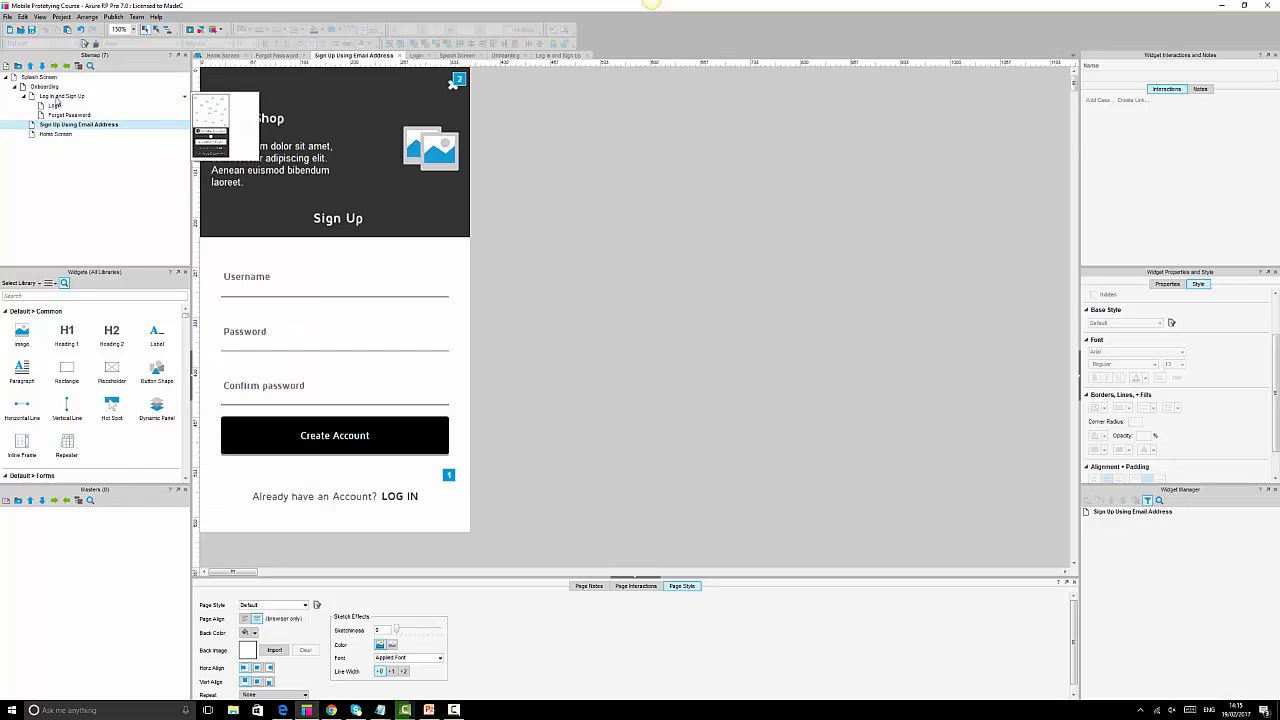
Reopen the Log In and Sign Up page and select the hidden Login With Facebook panel.
double_click(57, 97)
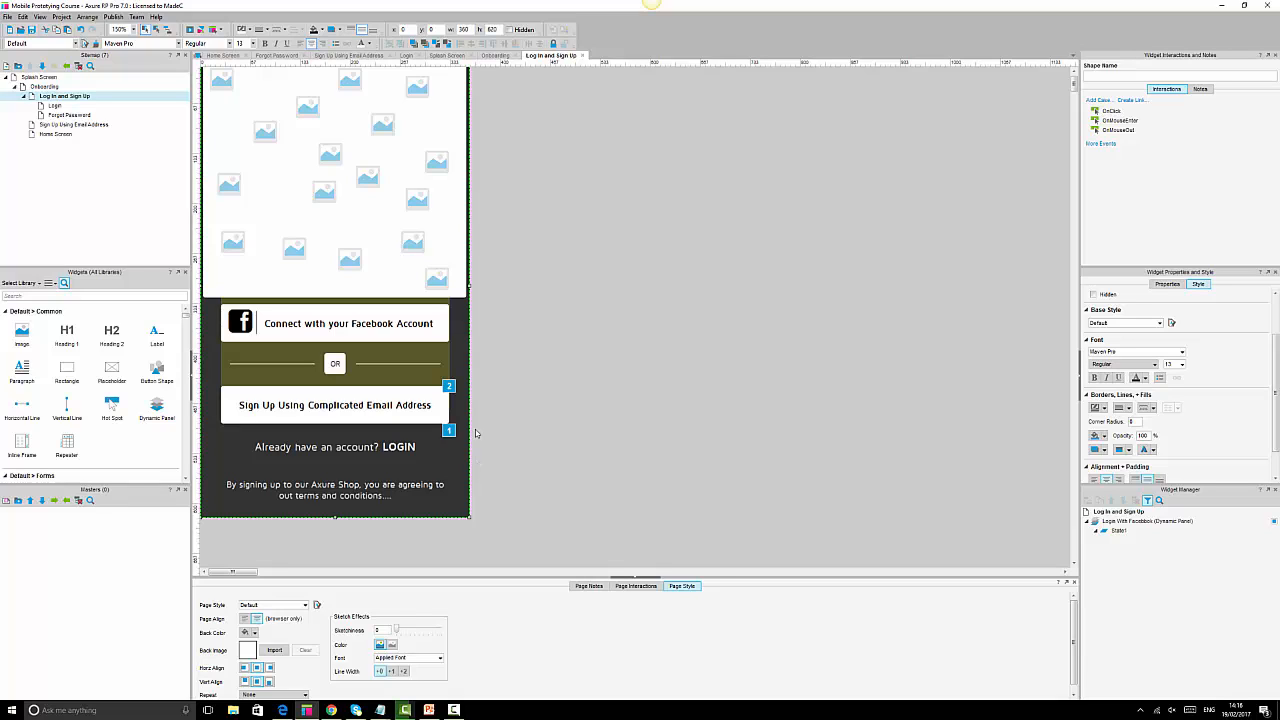
click(430, 353)
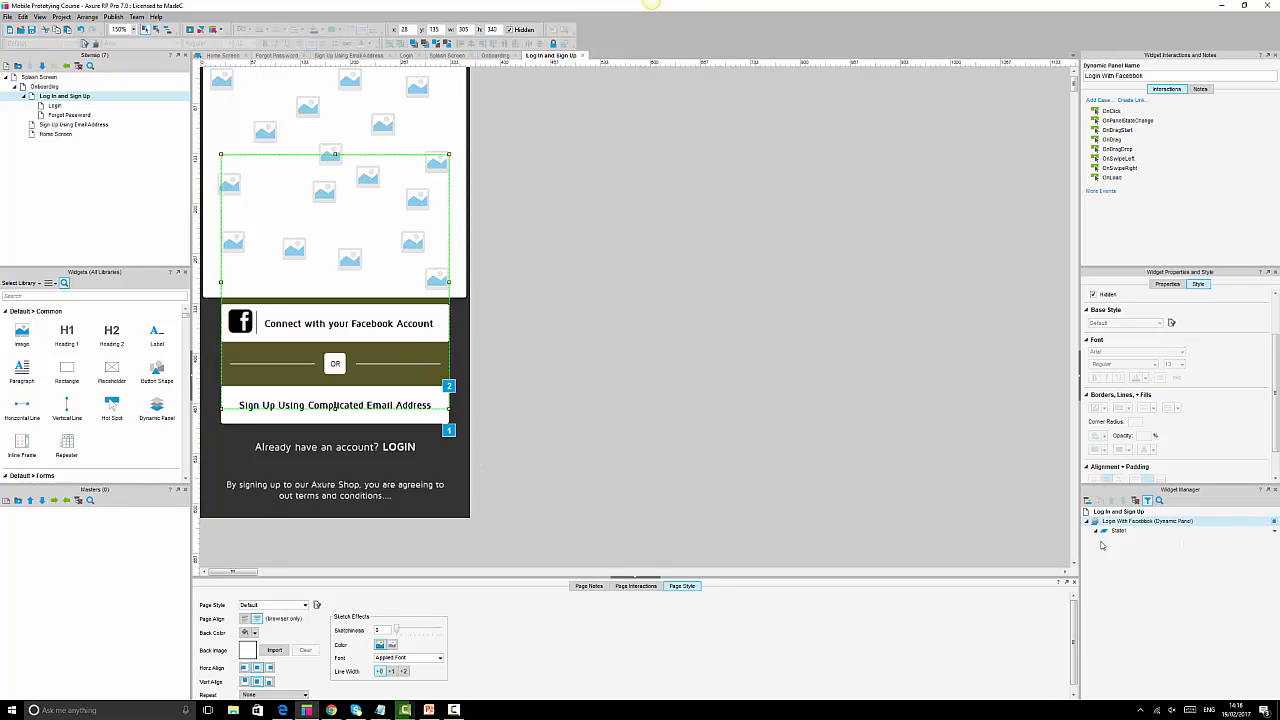
mouse_move(1119, 535)
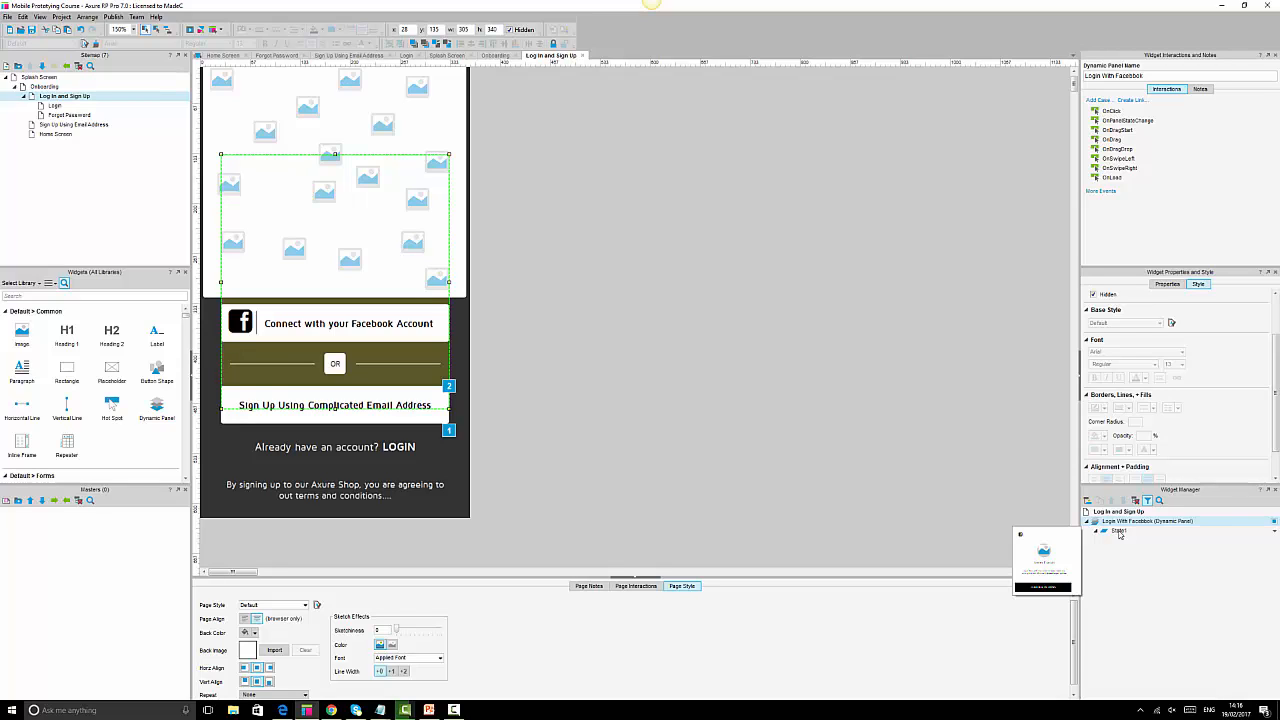
Give the lightbox's continue button an OnClick Open Link action targeting the Home Screen page.
double_click(1119, 531)
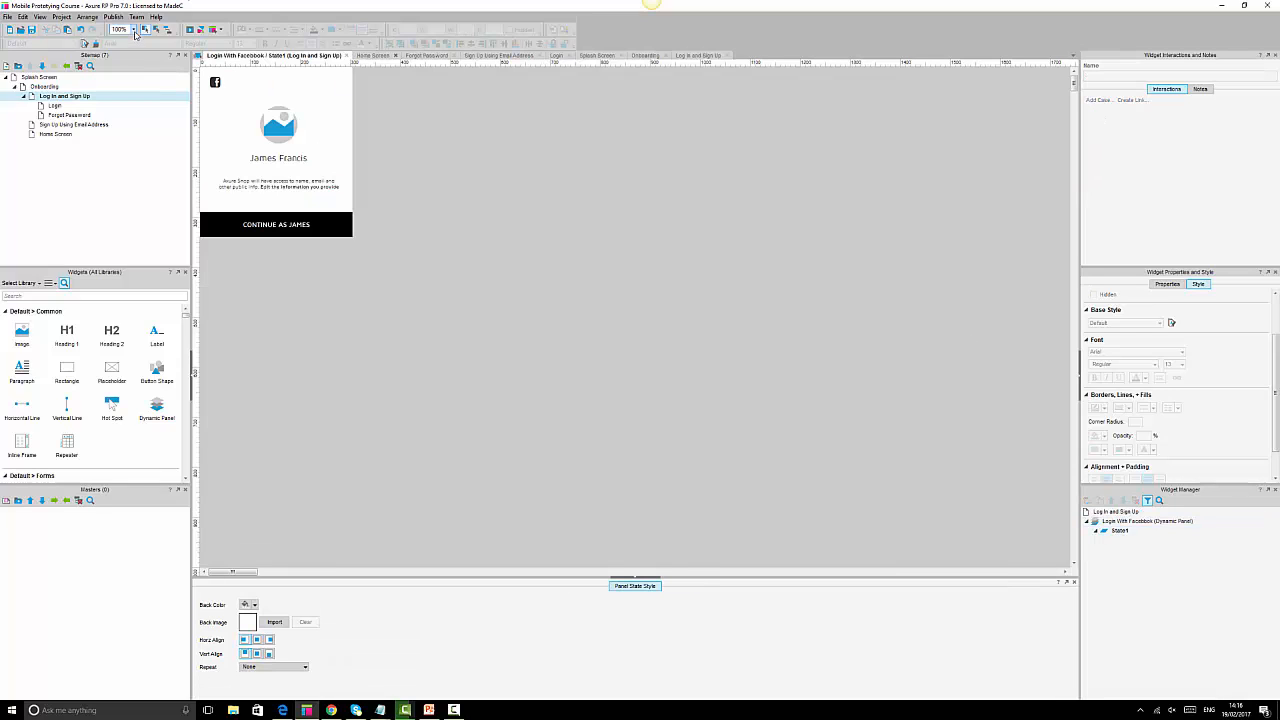
click(135, 33)
click(122, 68)
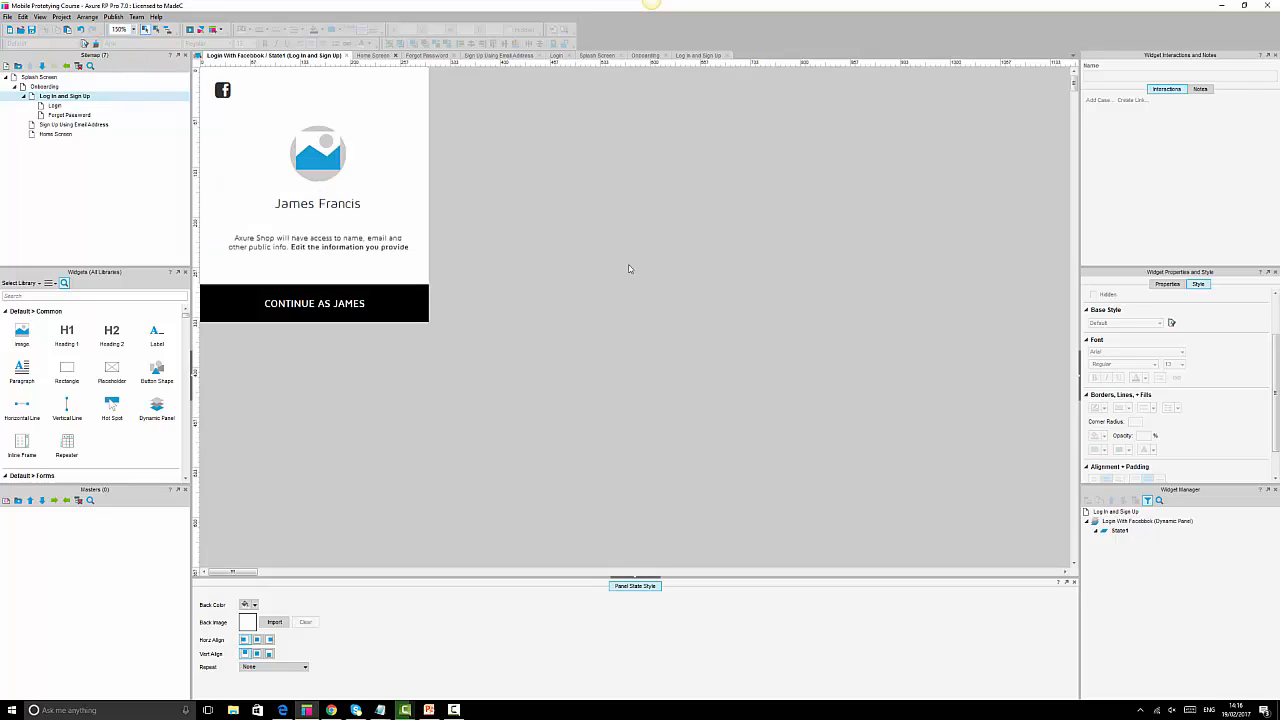
click(366, 299)
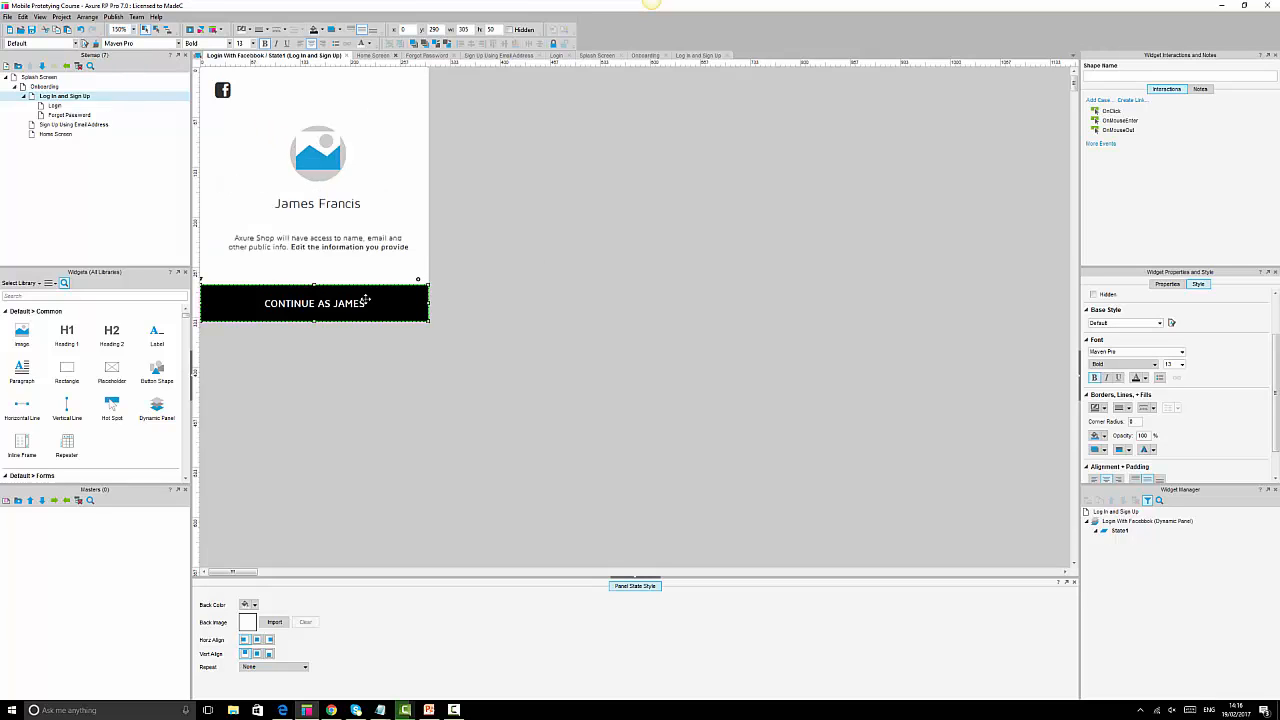
double_click(1109, 111)
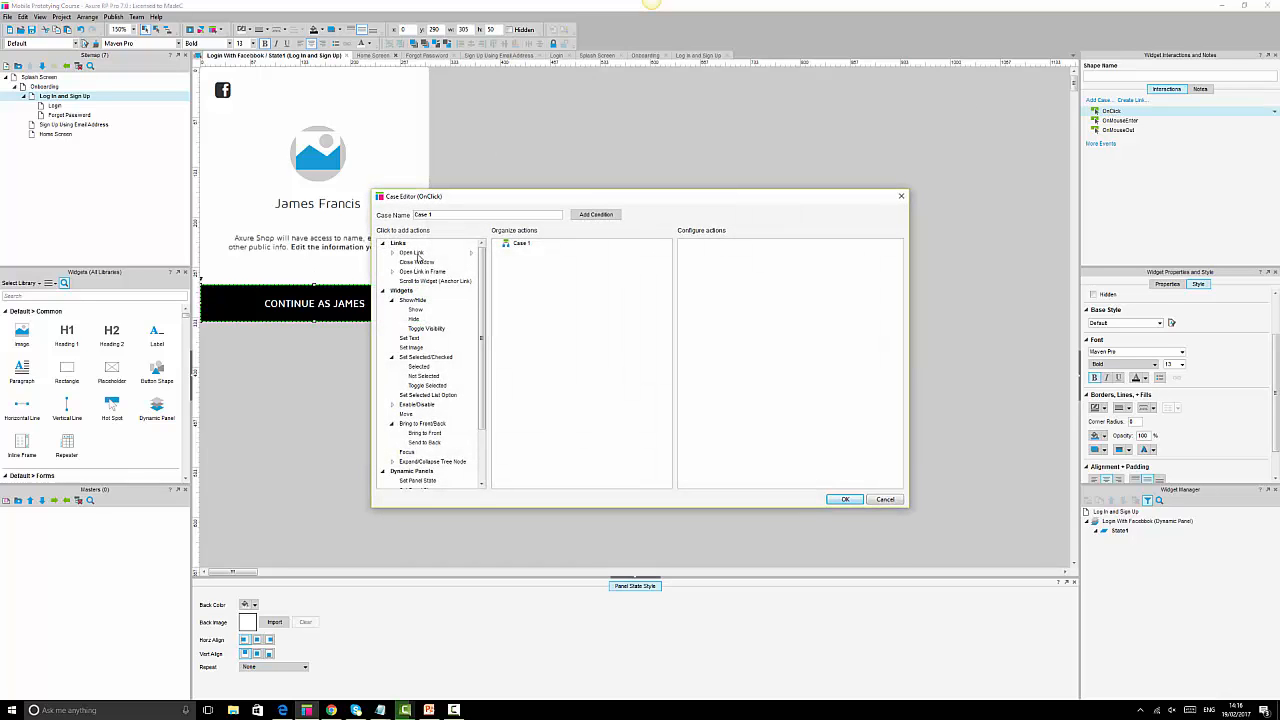
click(418, 254)
click(736, 342)
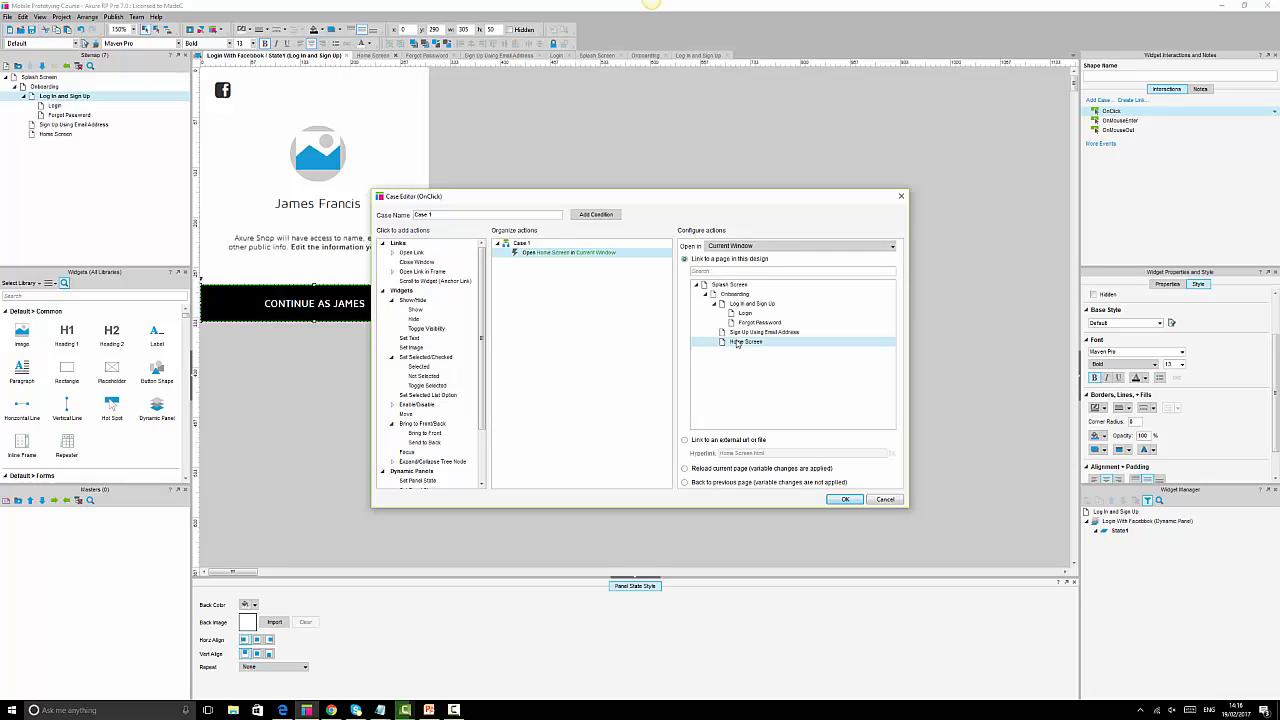
click(844, 501)
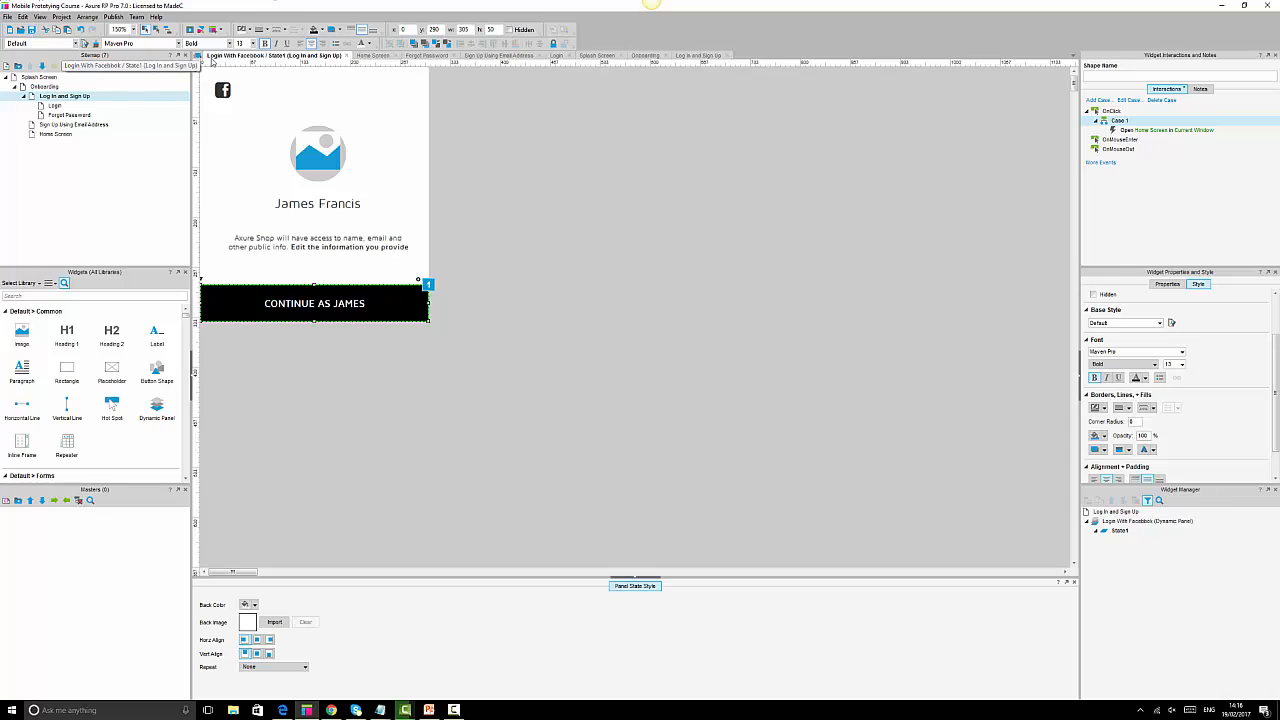
Return to the Log In and Sign Up page and clear the Facebook button's label.
double_click(71, 98)
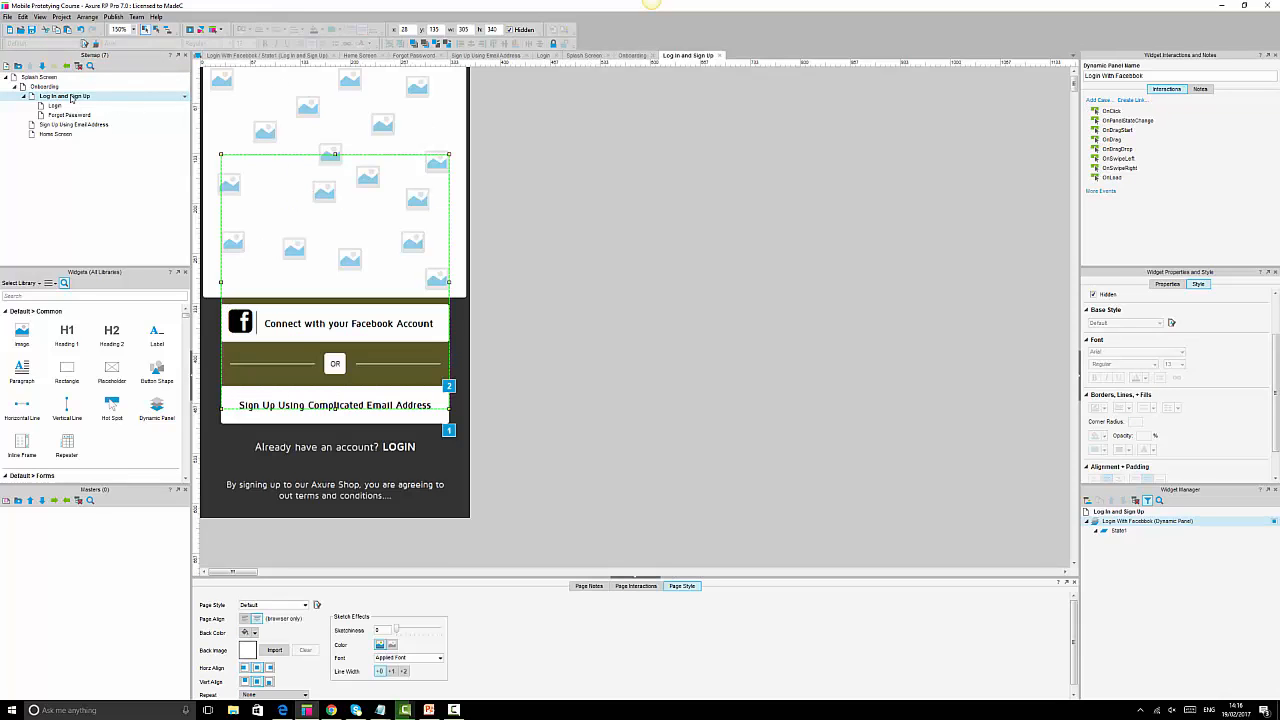
click(767, 373)
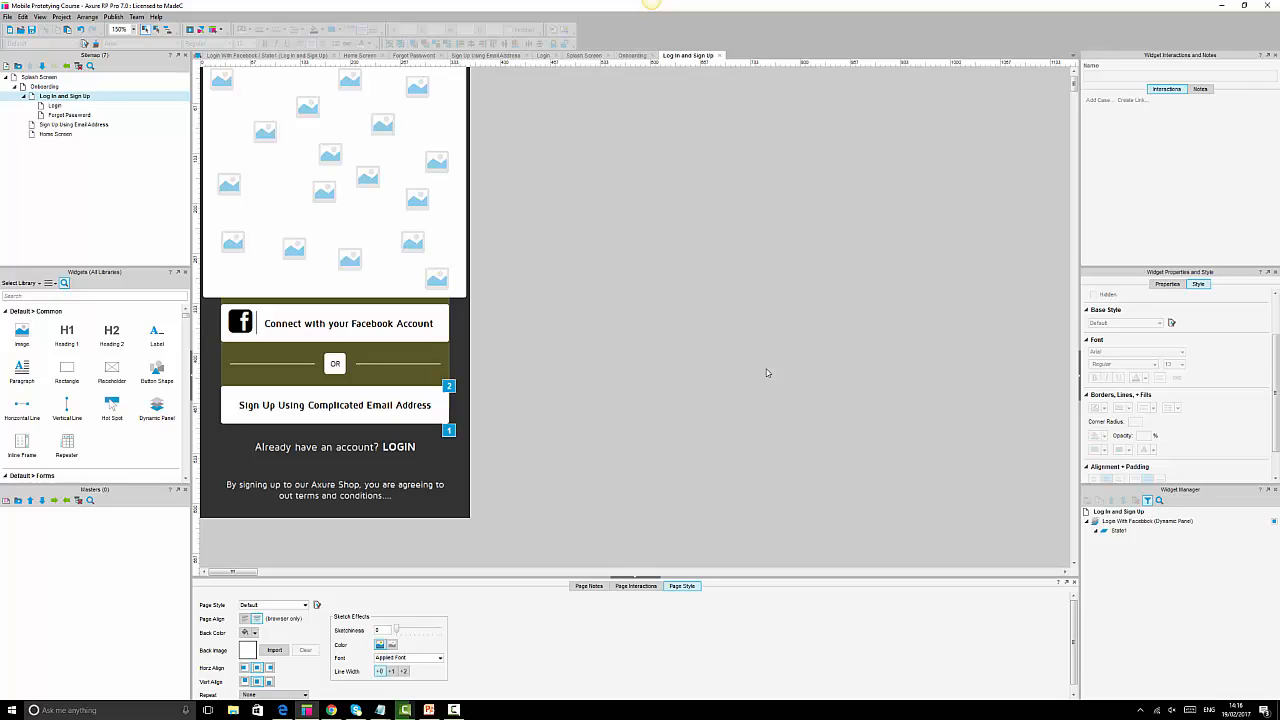
click(441, 323)
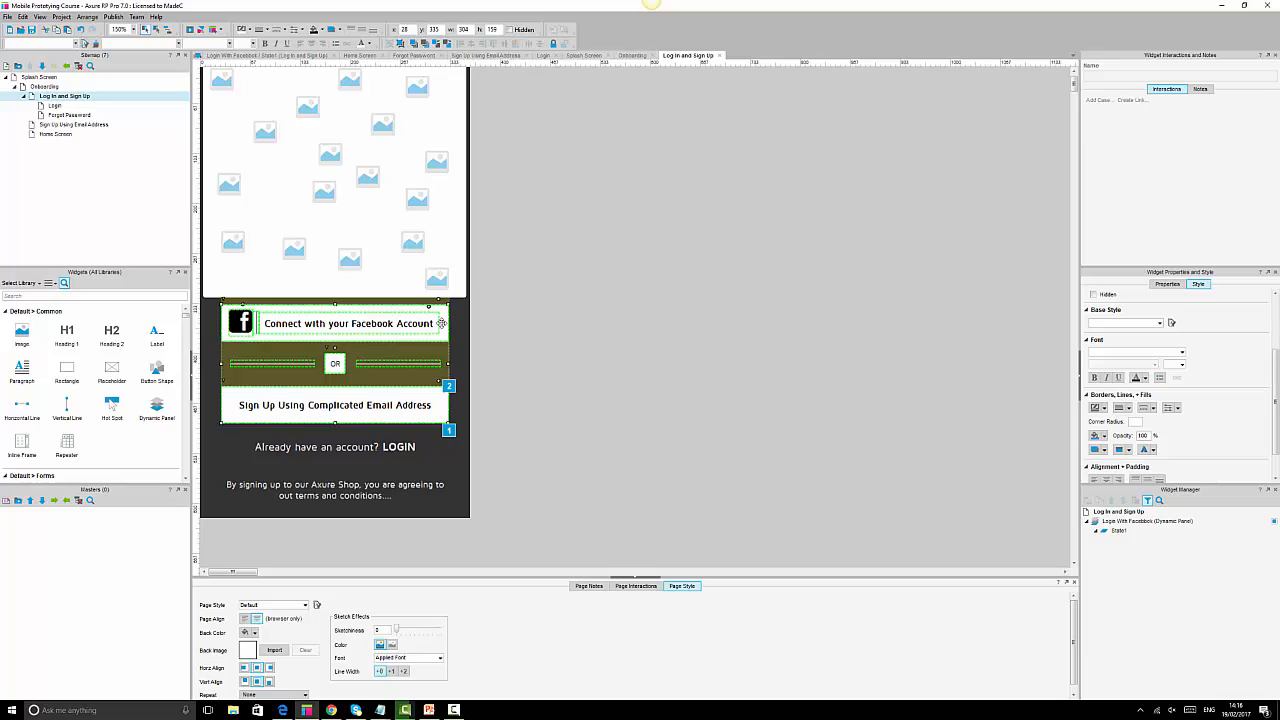
click(441, 323)
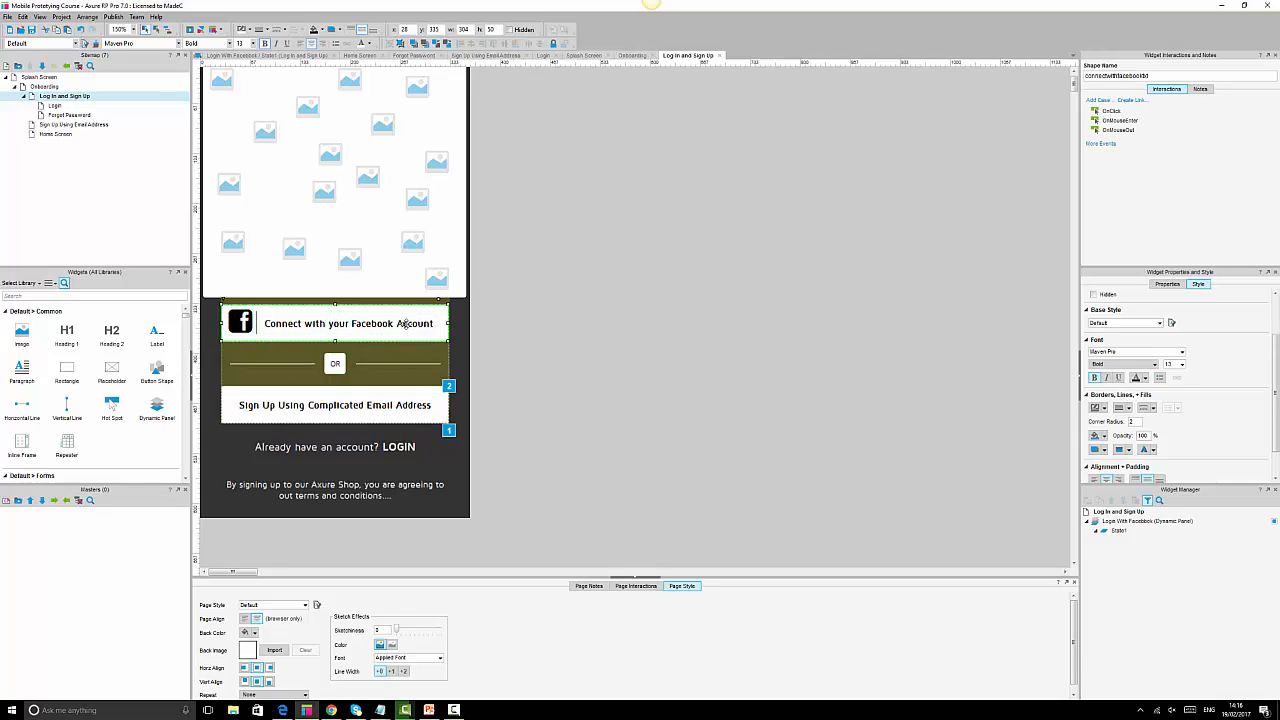
double_click(401, 323)
key(ctrl+c)
key(BackSpace)
click(697, 346)
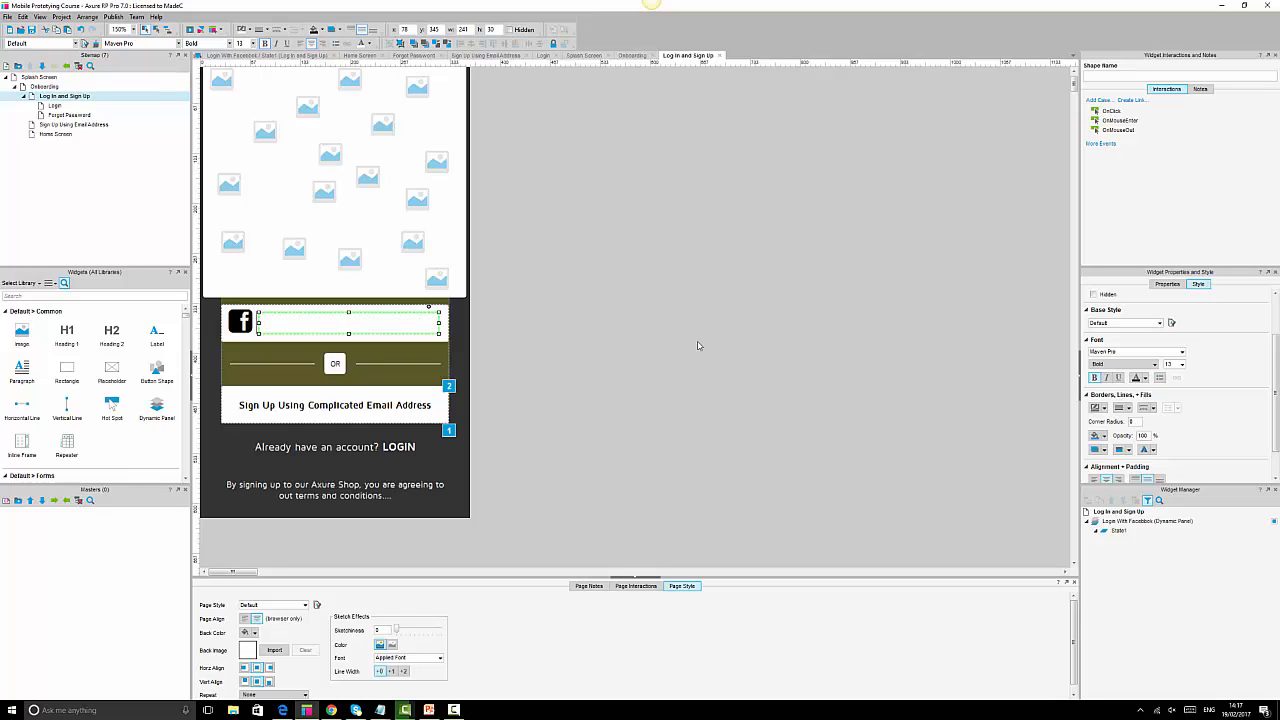
Restore the label 'Connect with your Facebook Account' with adjusted leading spaces before Connect.
click(415, 331)
click(424, 323)
click(430, 325)
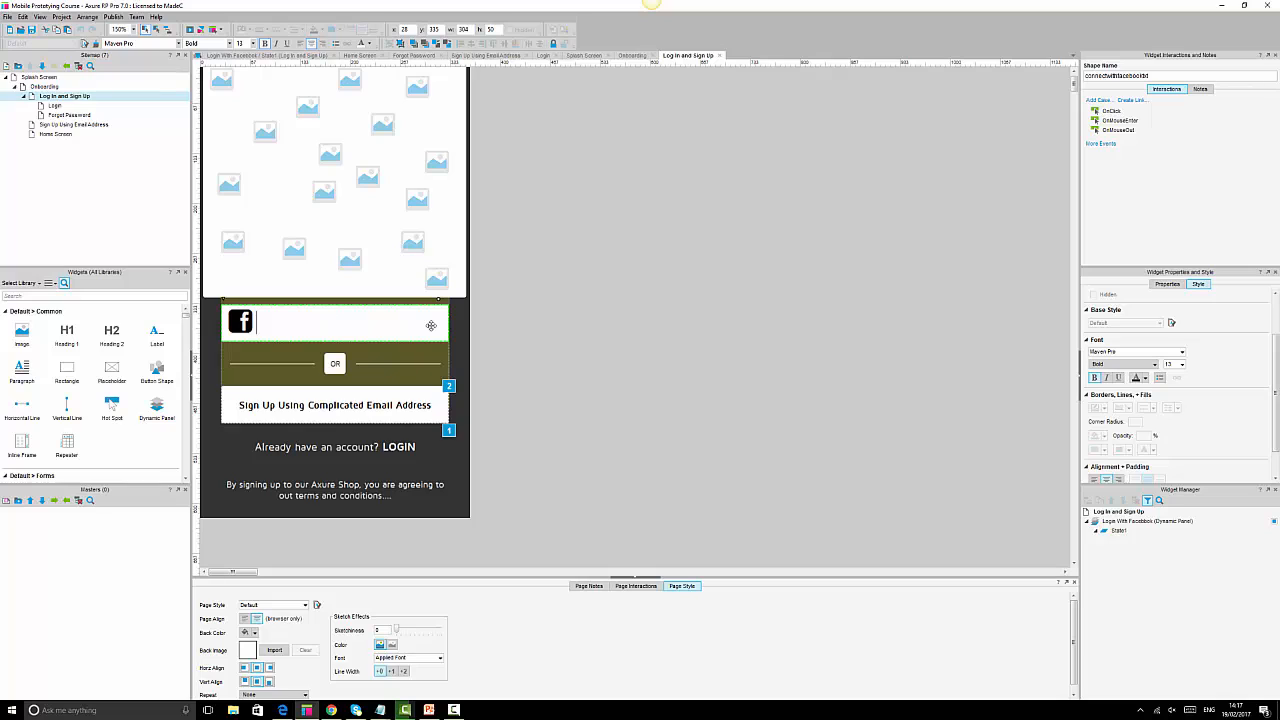
key(ctrl+v)
click(256, 322)
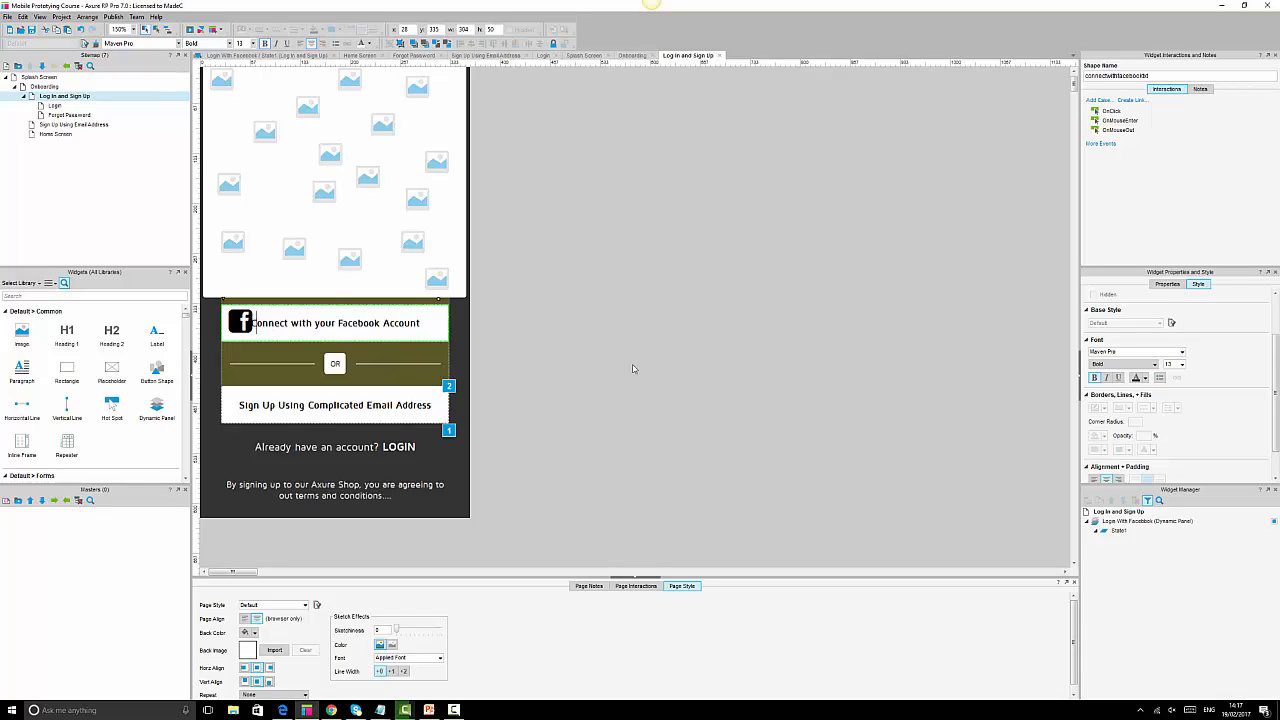
key(ctrl+a)
key(Left)
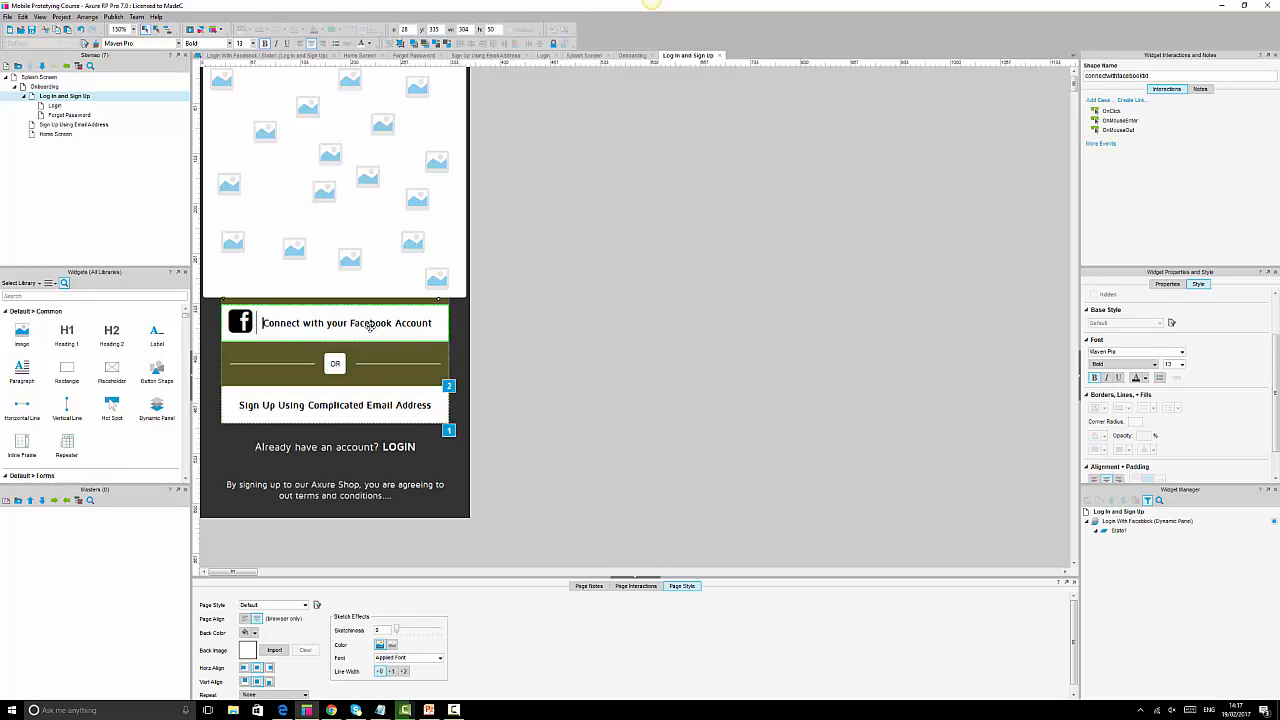
click(570, 345)
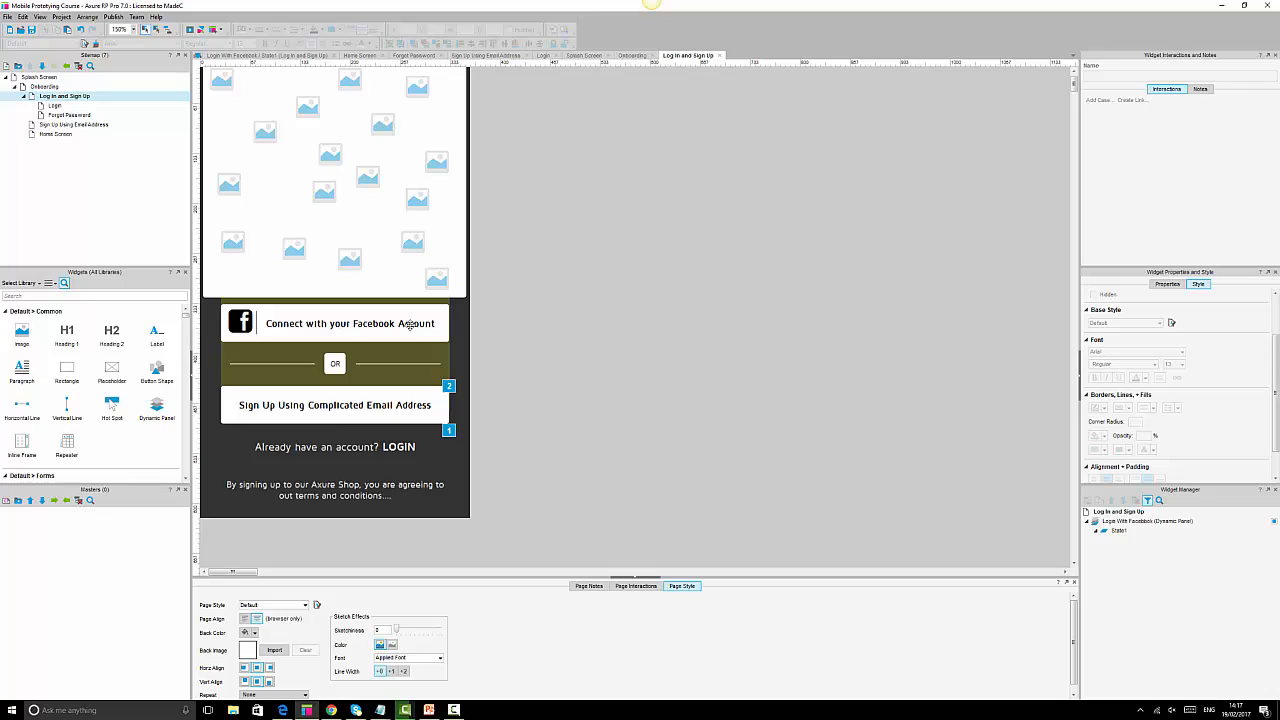
double_click(270, 323)
click(267, 323)
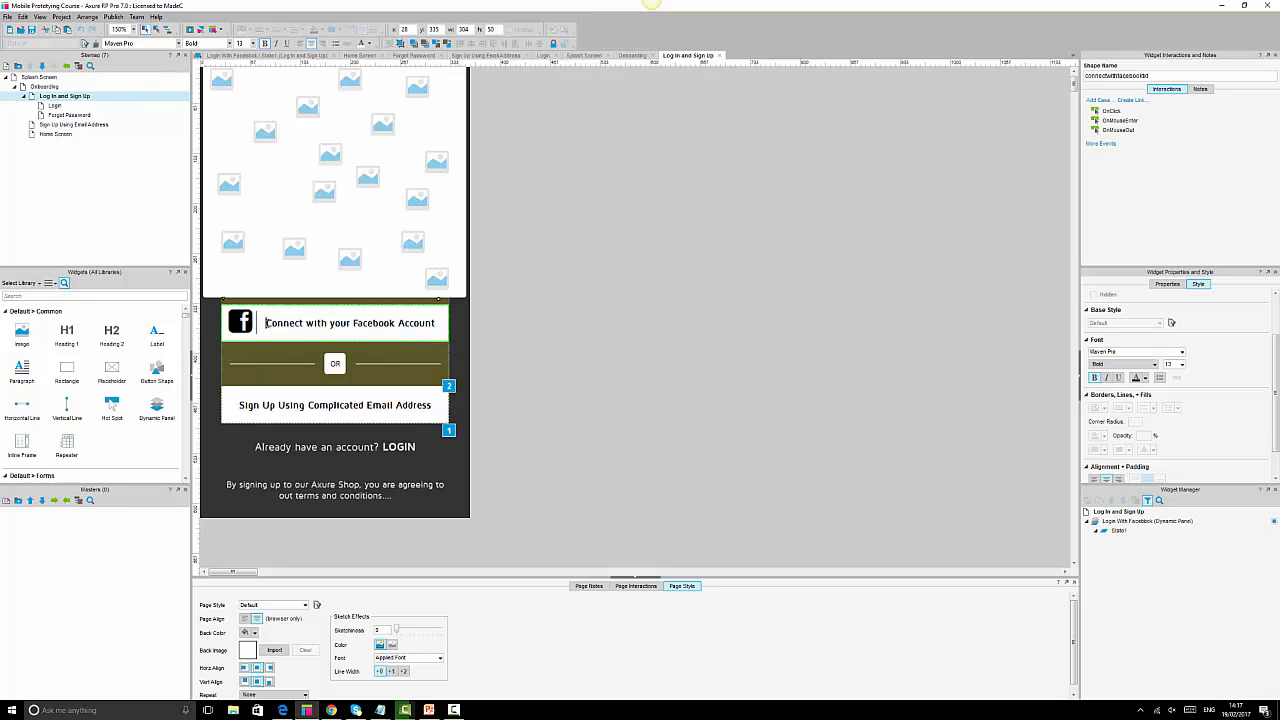
key(BackSpace)
click(719, 368)
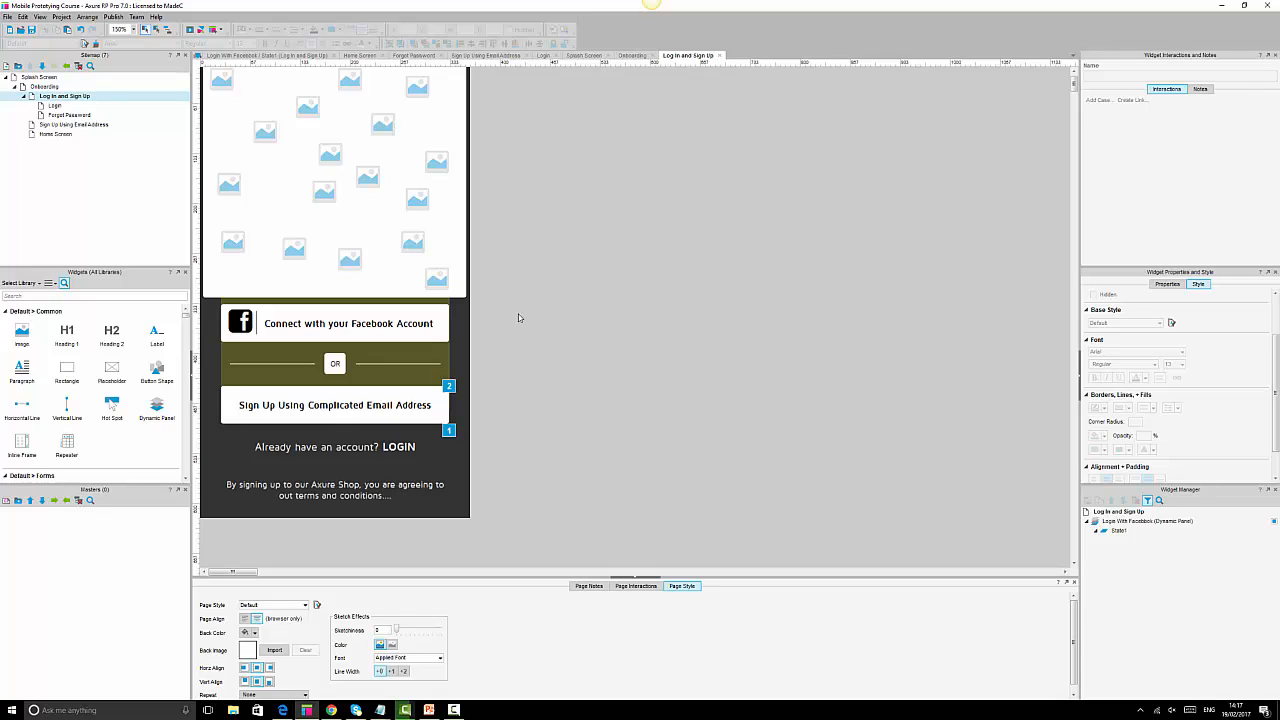
Check the Facebook button's shape name and start a new OnClick case for it.
click(439, 323)
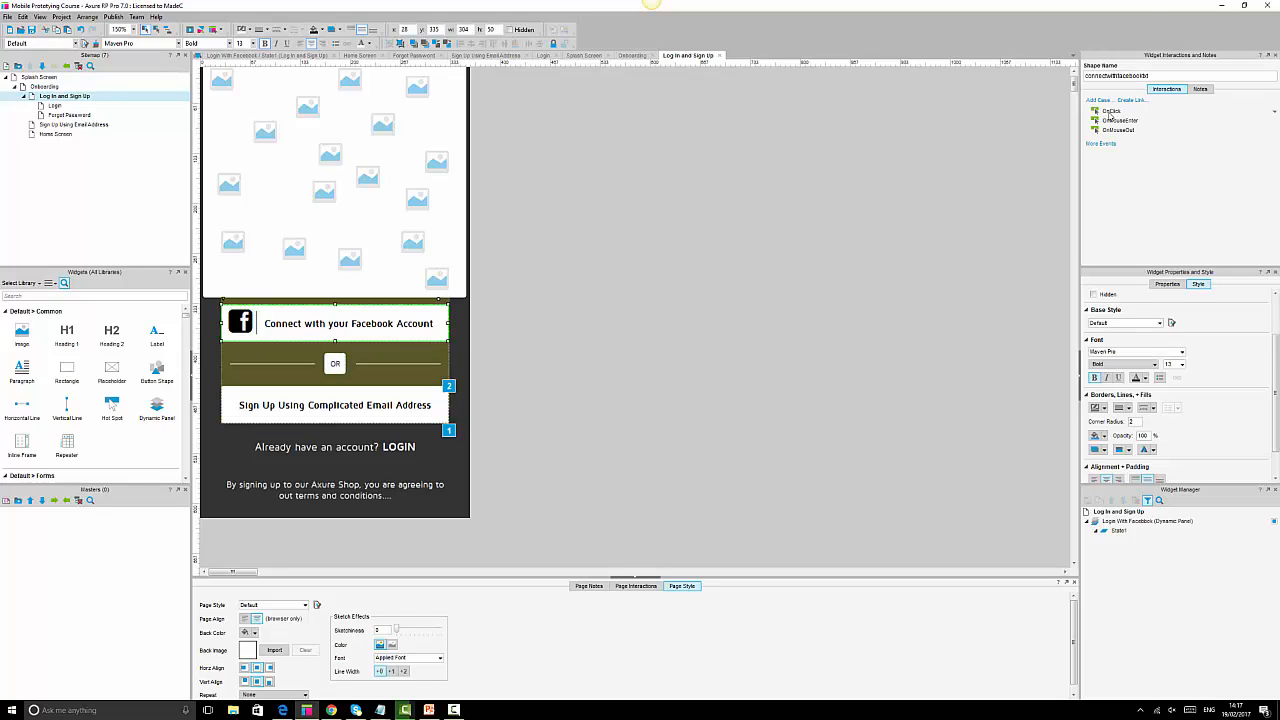
click(1098, 76)
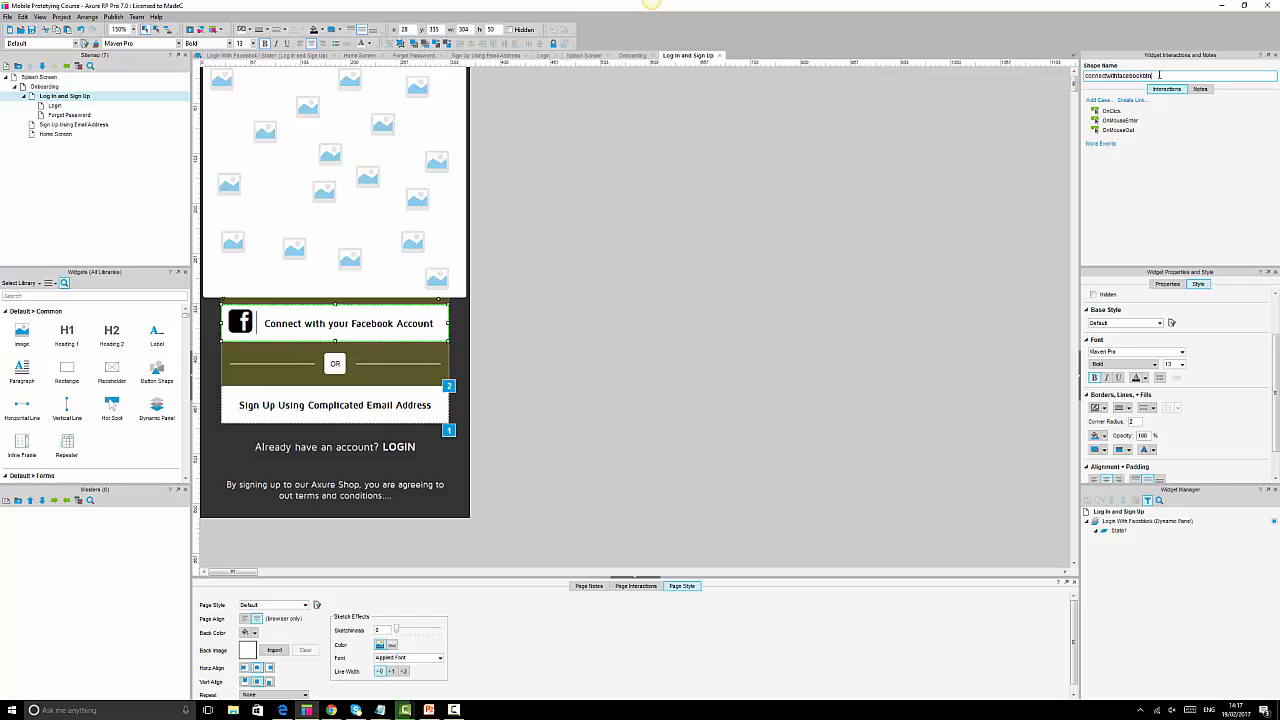
click(637, 362)
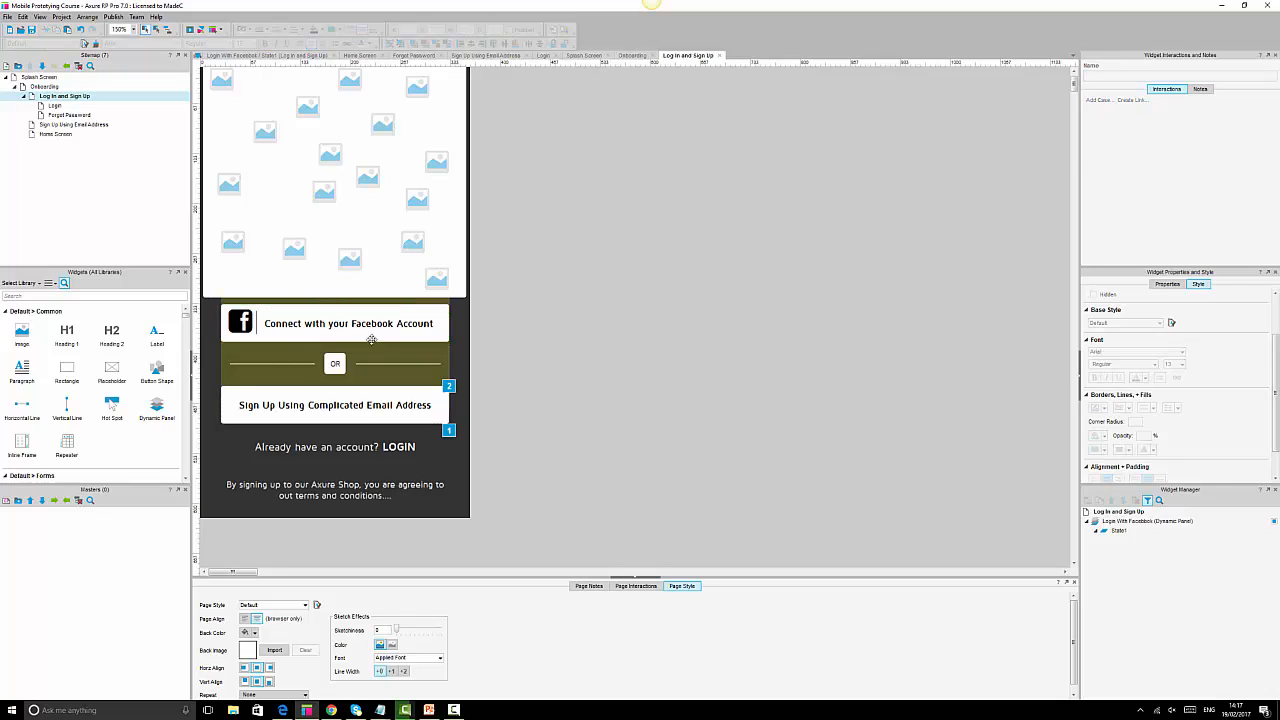
click(440, 318)
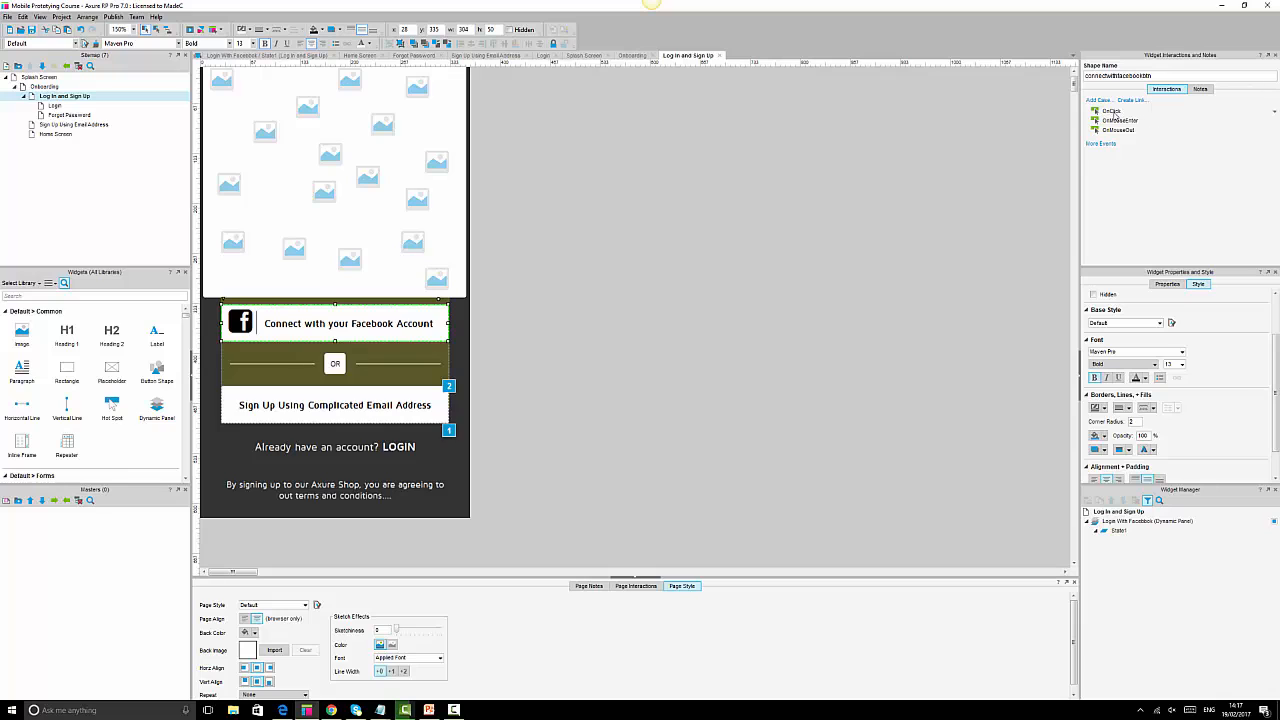
double_click(1112, 112)
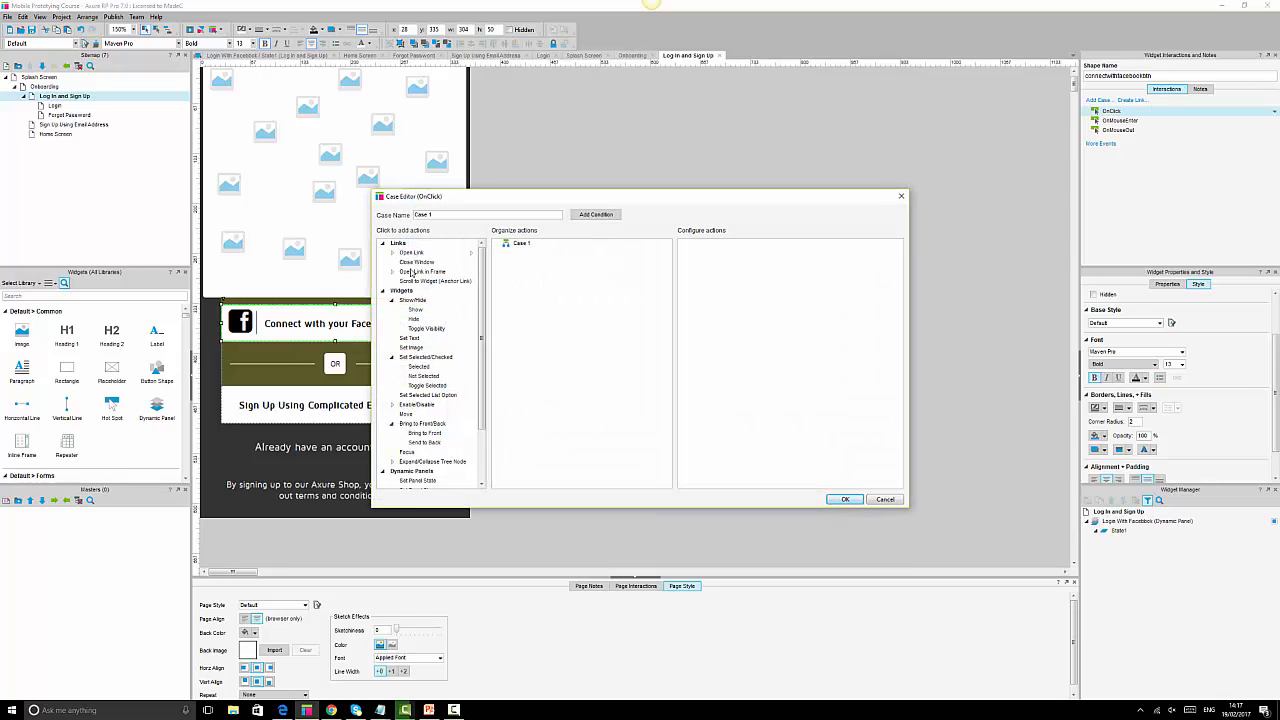
Add Show/Hide and Bring to Front actions, showing without animation as a lightbox.
click(415, 311)
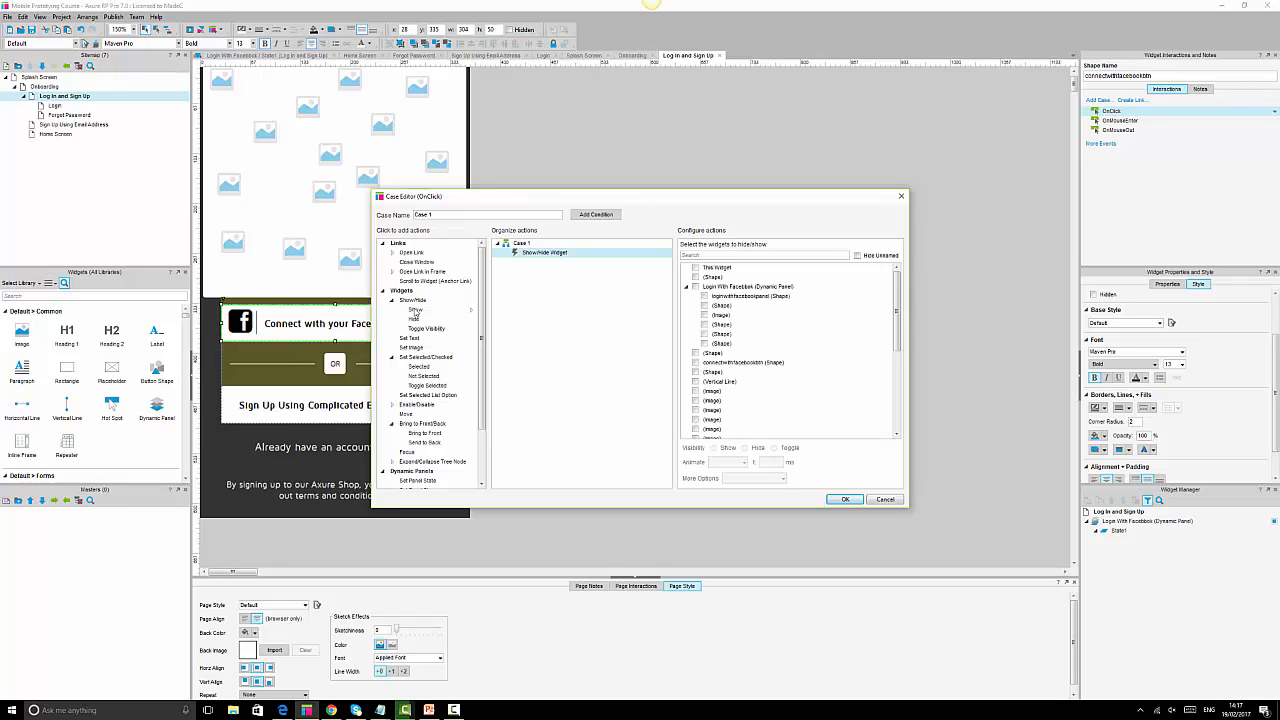
click(424, 433)
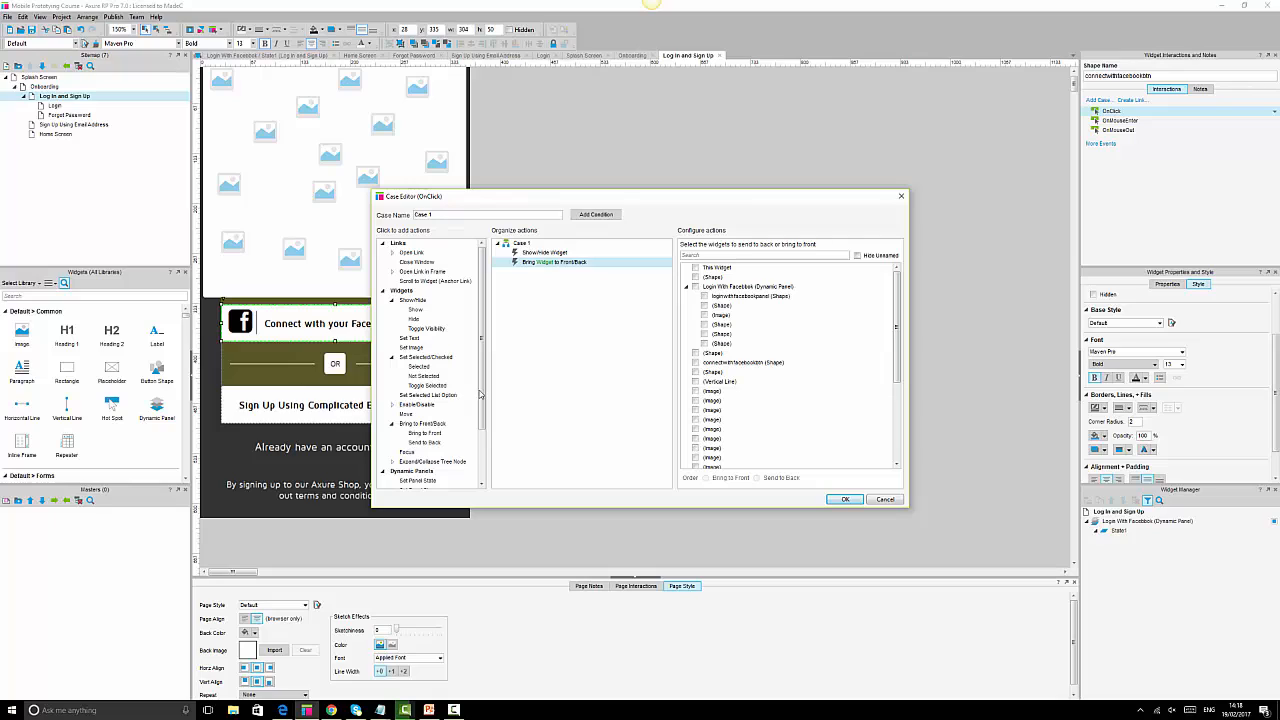
click(555, 255)
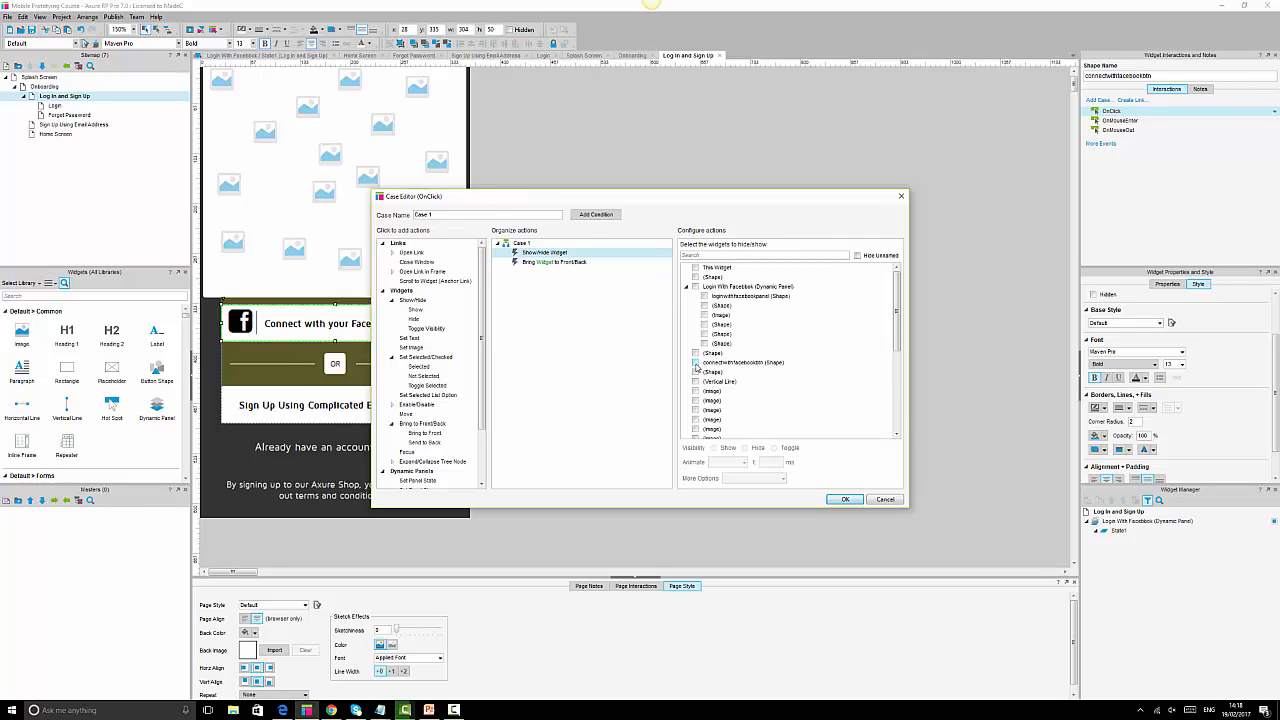
click(696, 363)
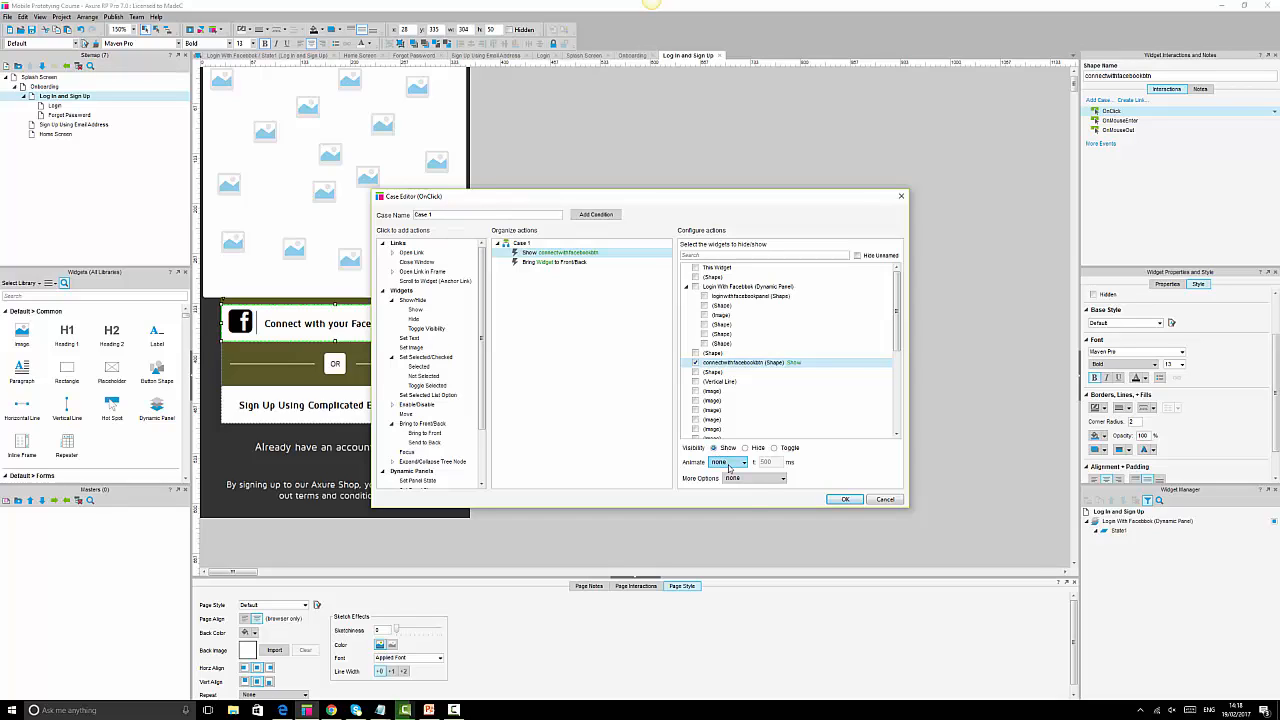
click(729, 463)
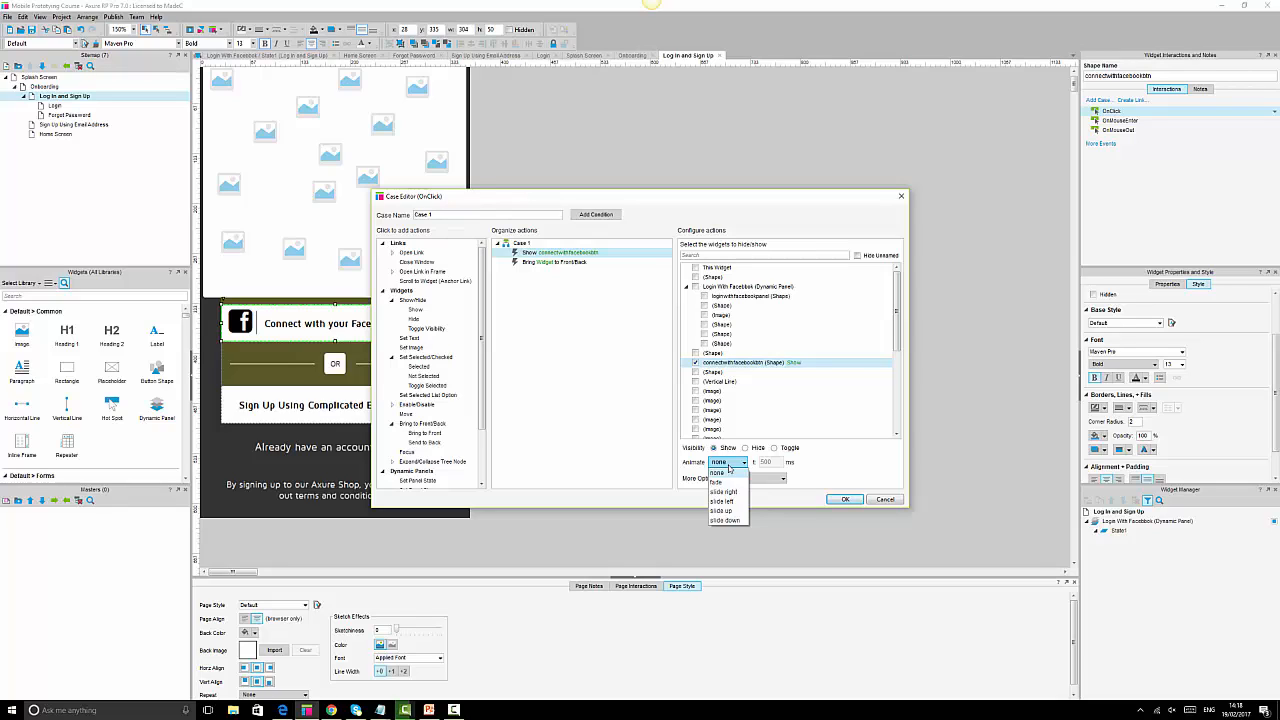
click(729, 467)
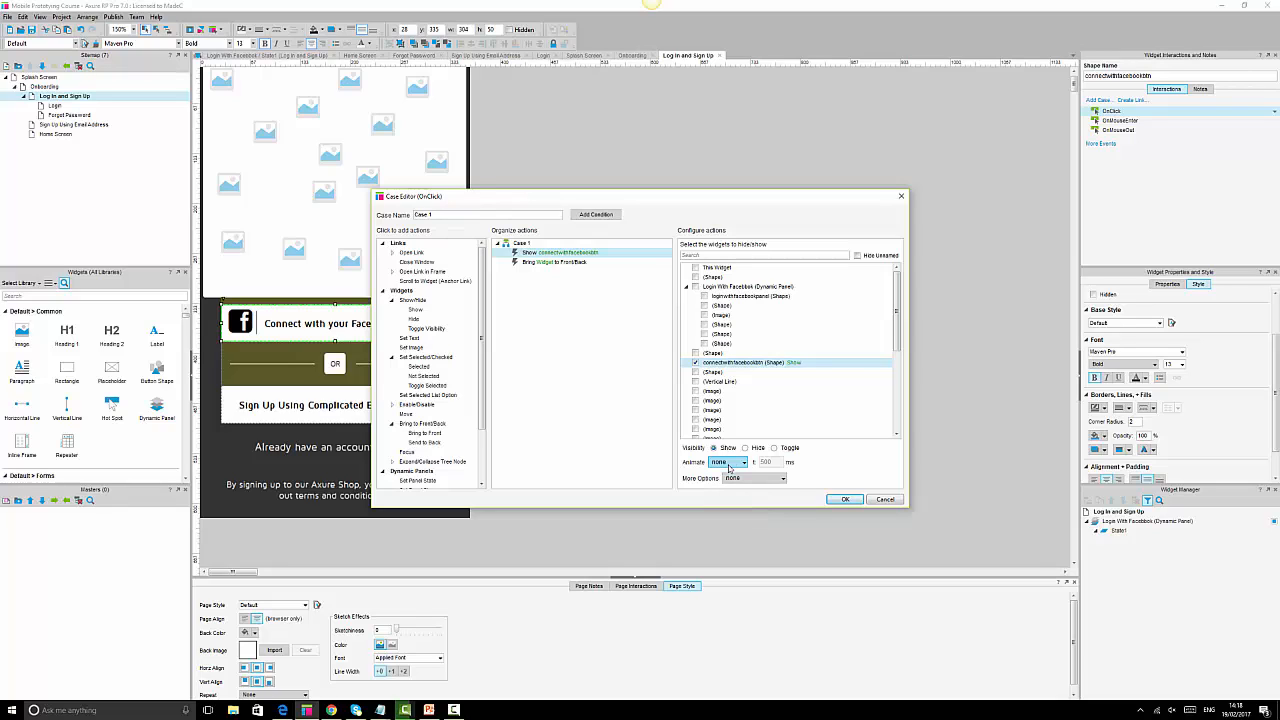
click(776, 479)
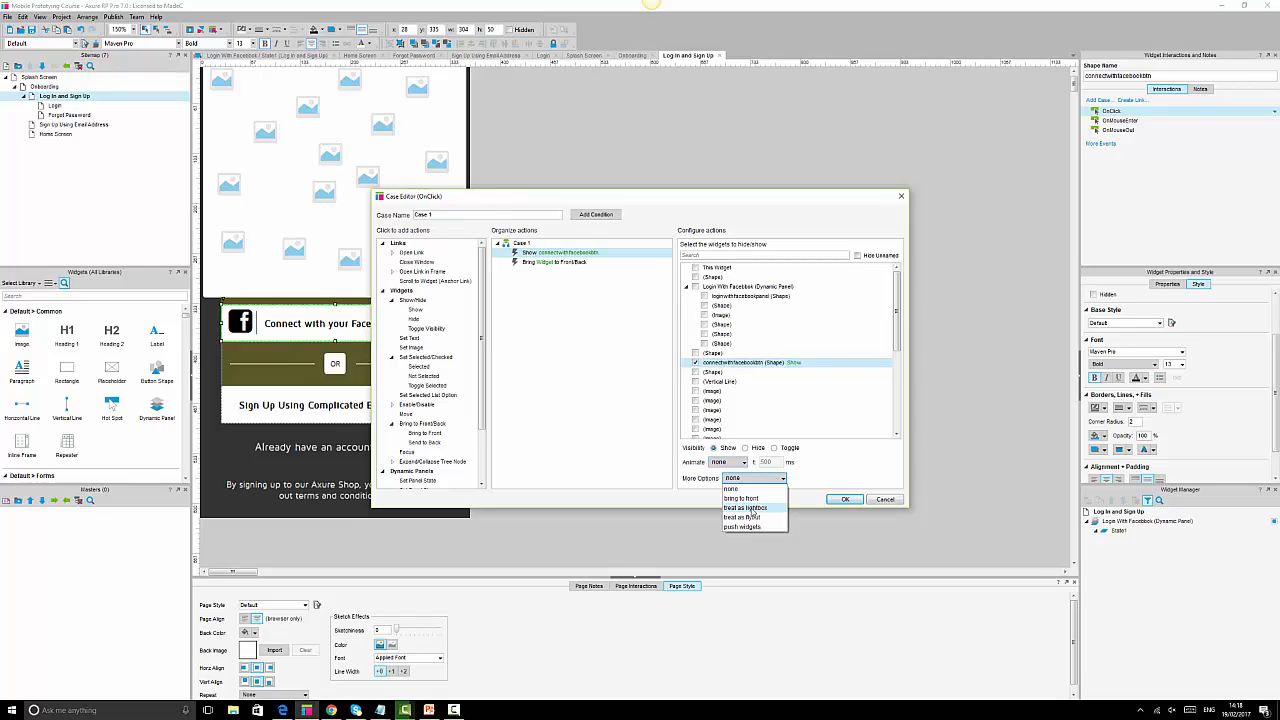
click(752, 509)
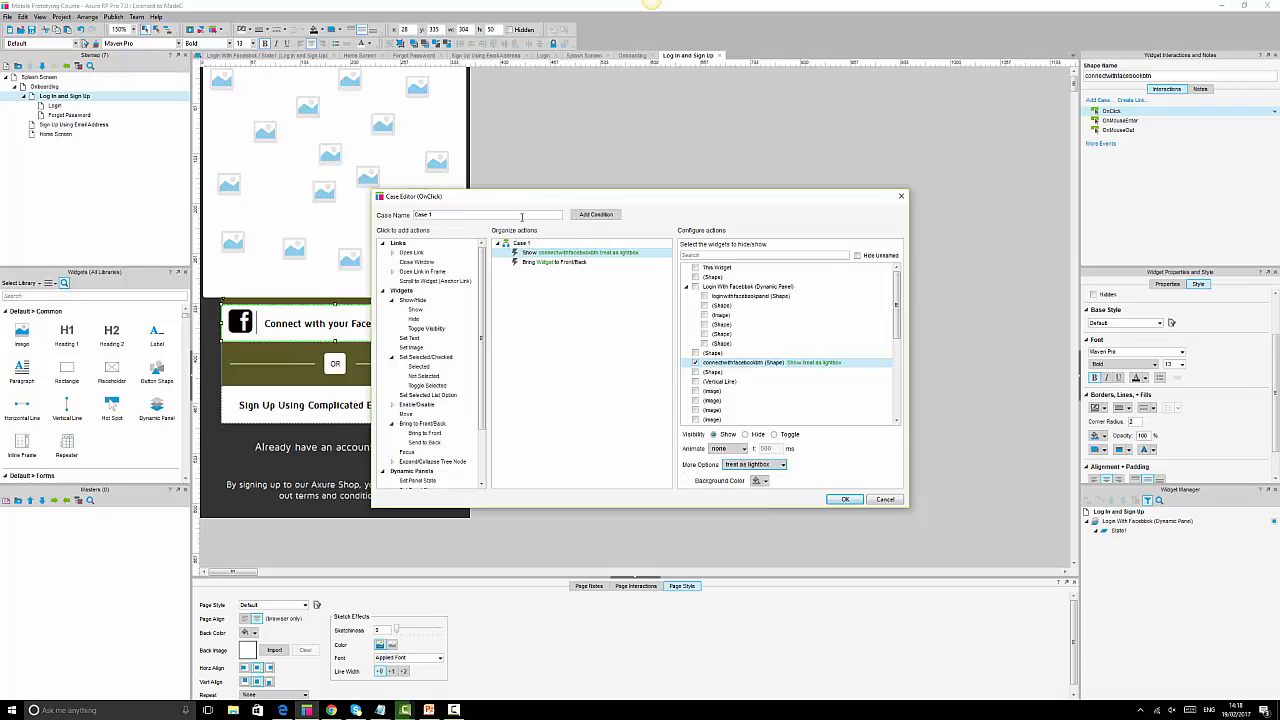
Target both actions at the Login With Facebook panel instead of the button, and confirm.
click(552, 262)
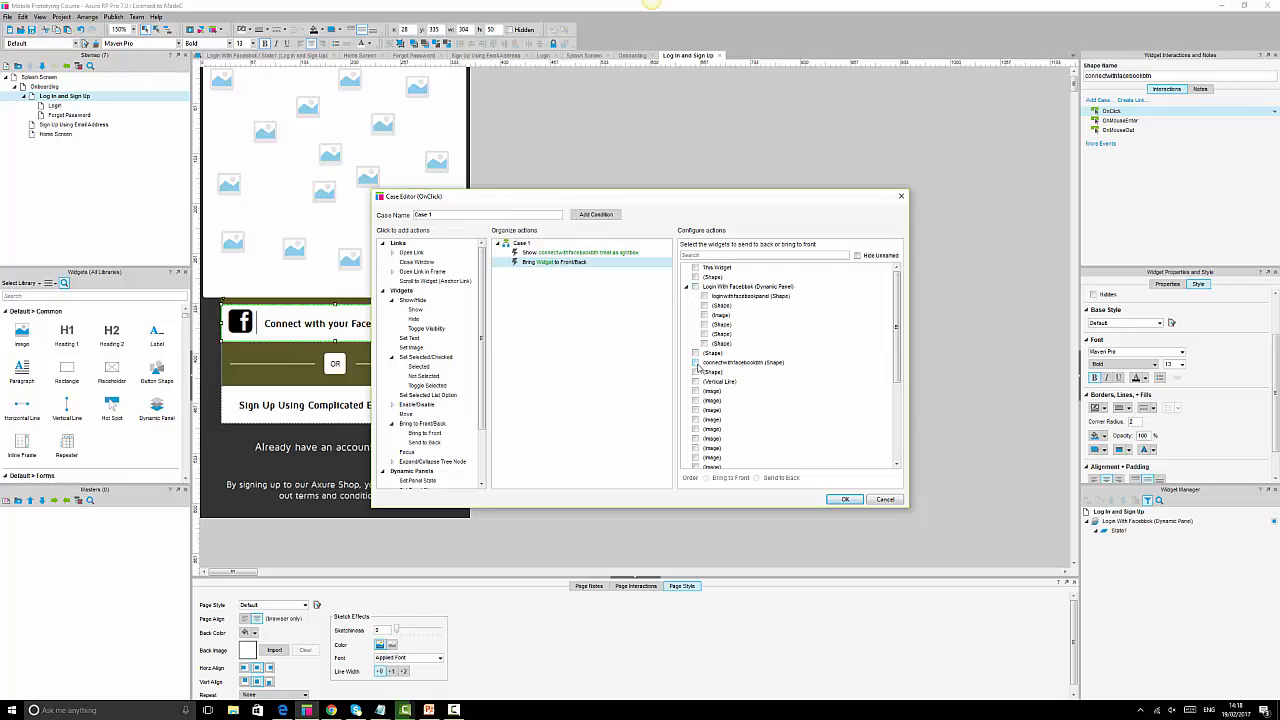
click(695, 287)
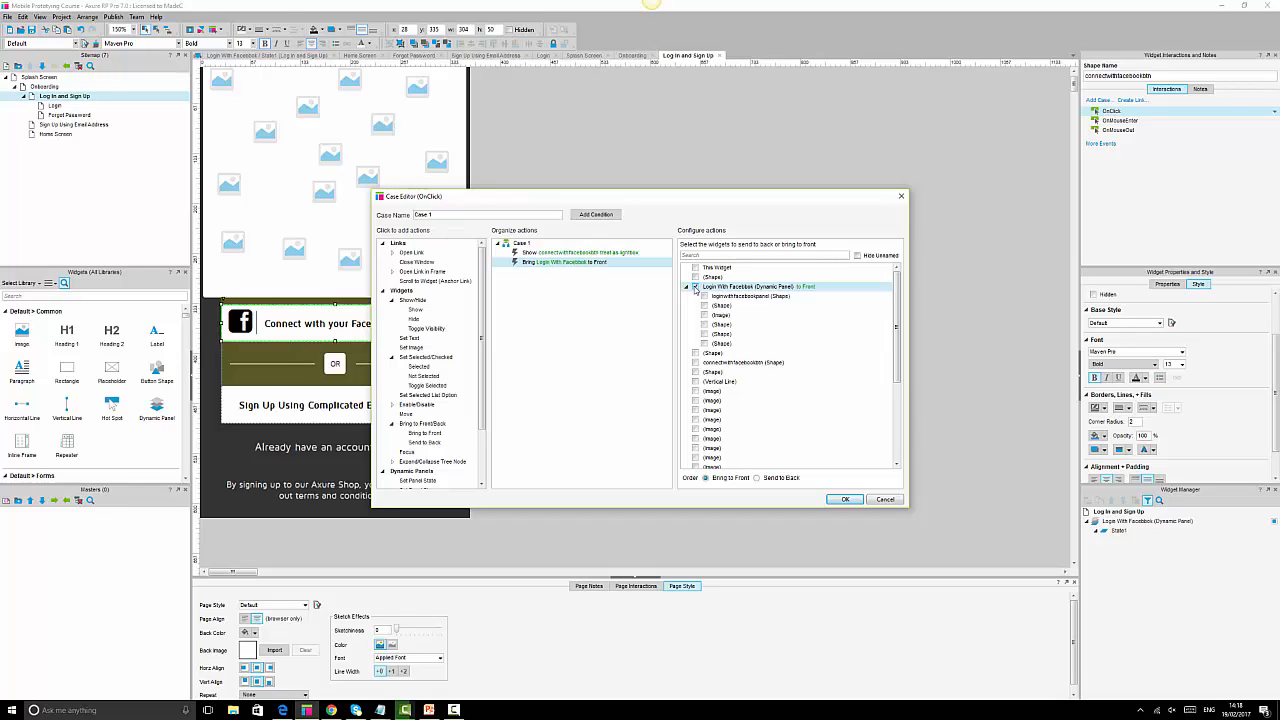
click(596, 253)
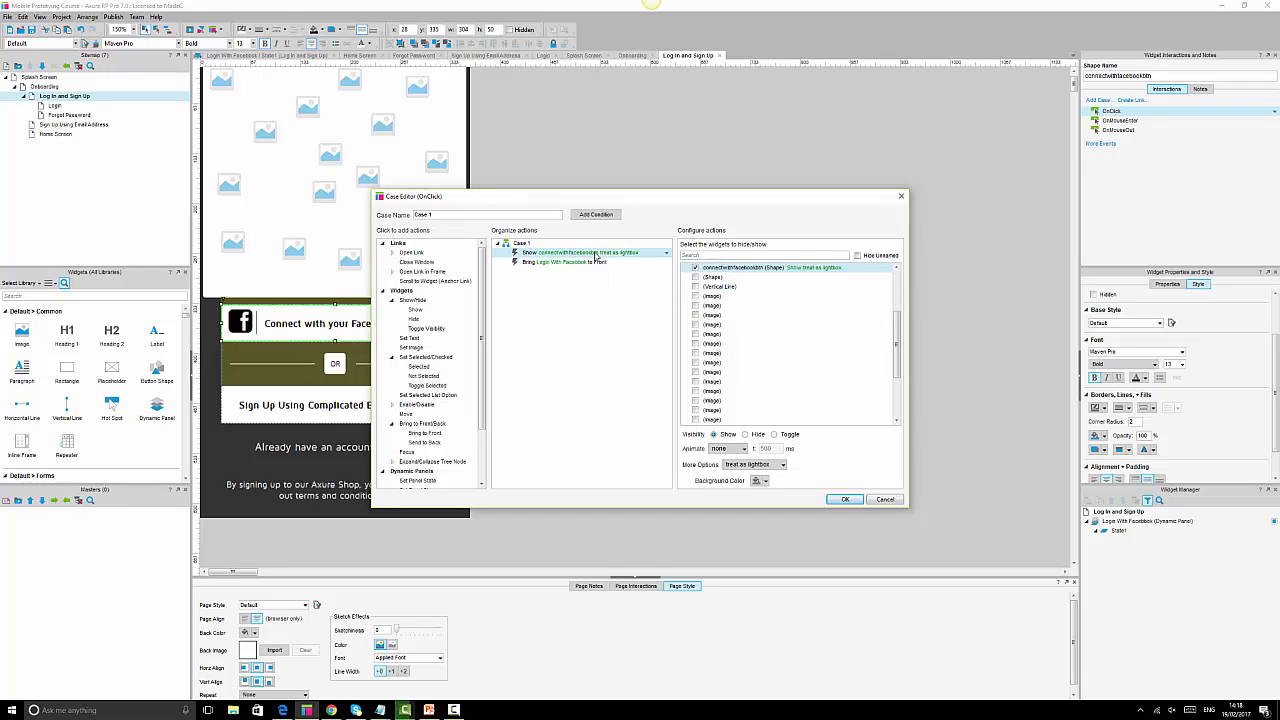
scroll(743, 319, up, 3)
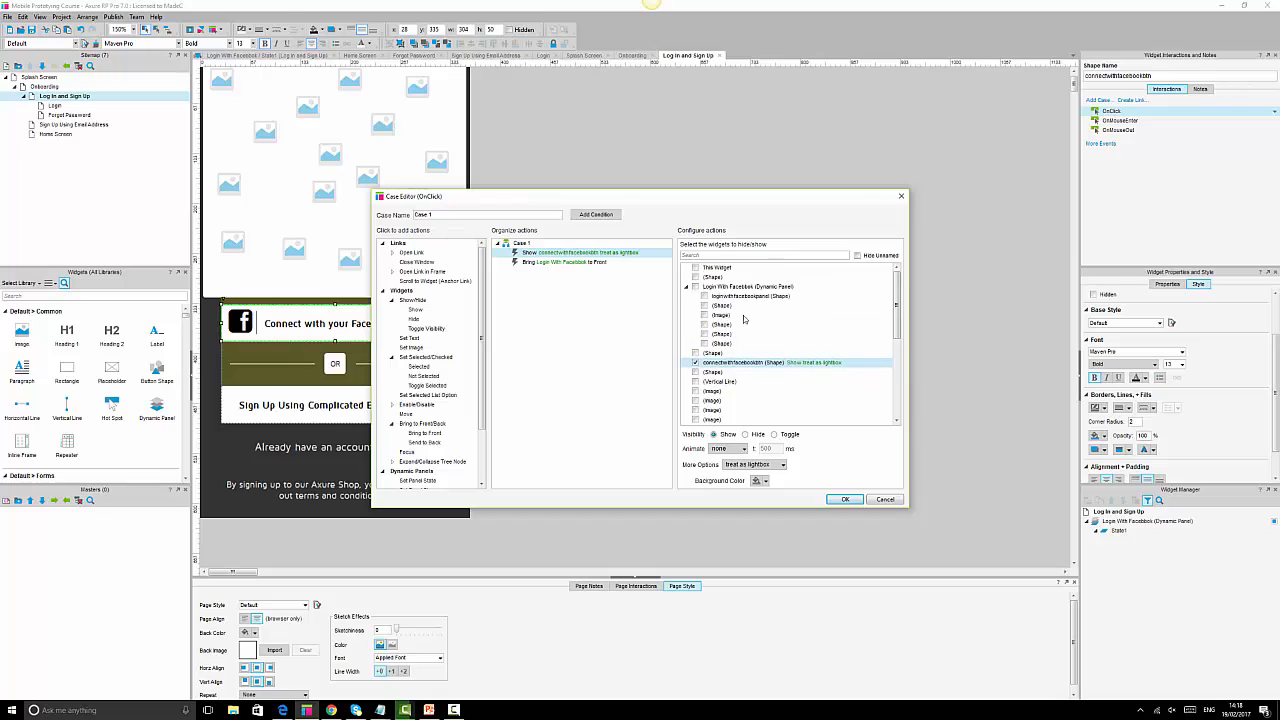
click(695, 287)
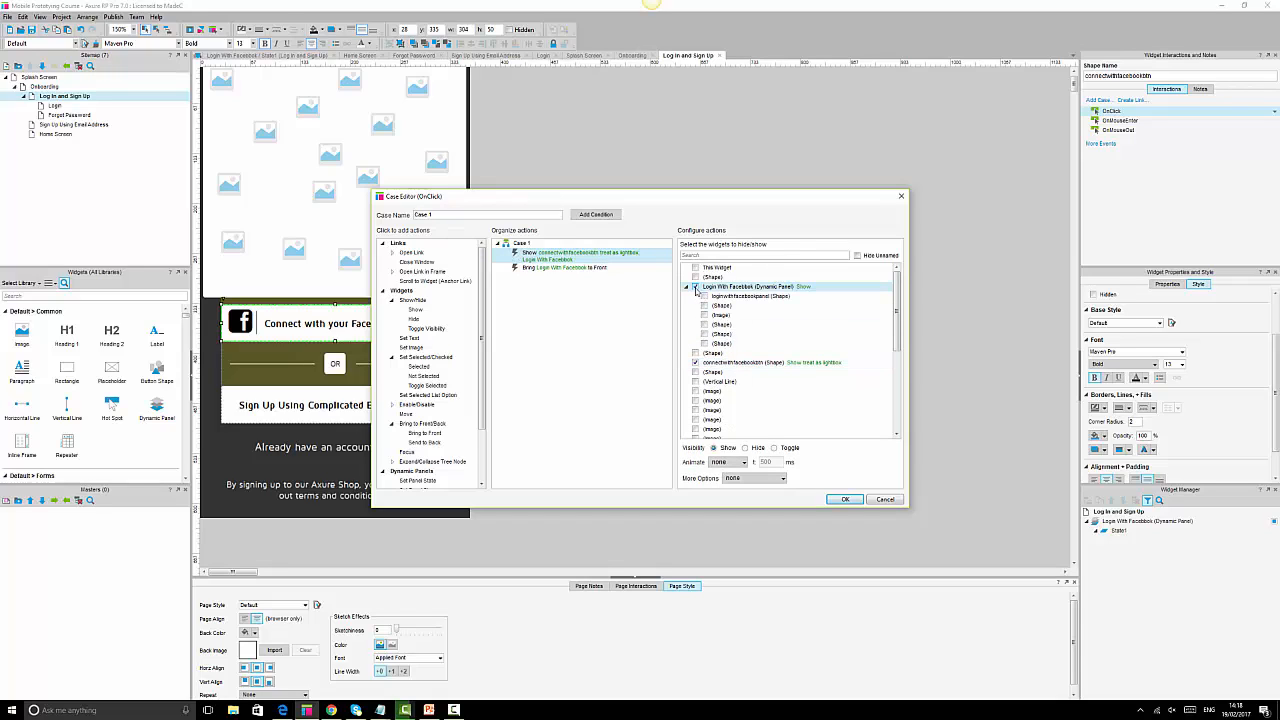
click(696, 362)
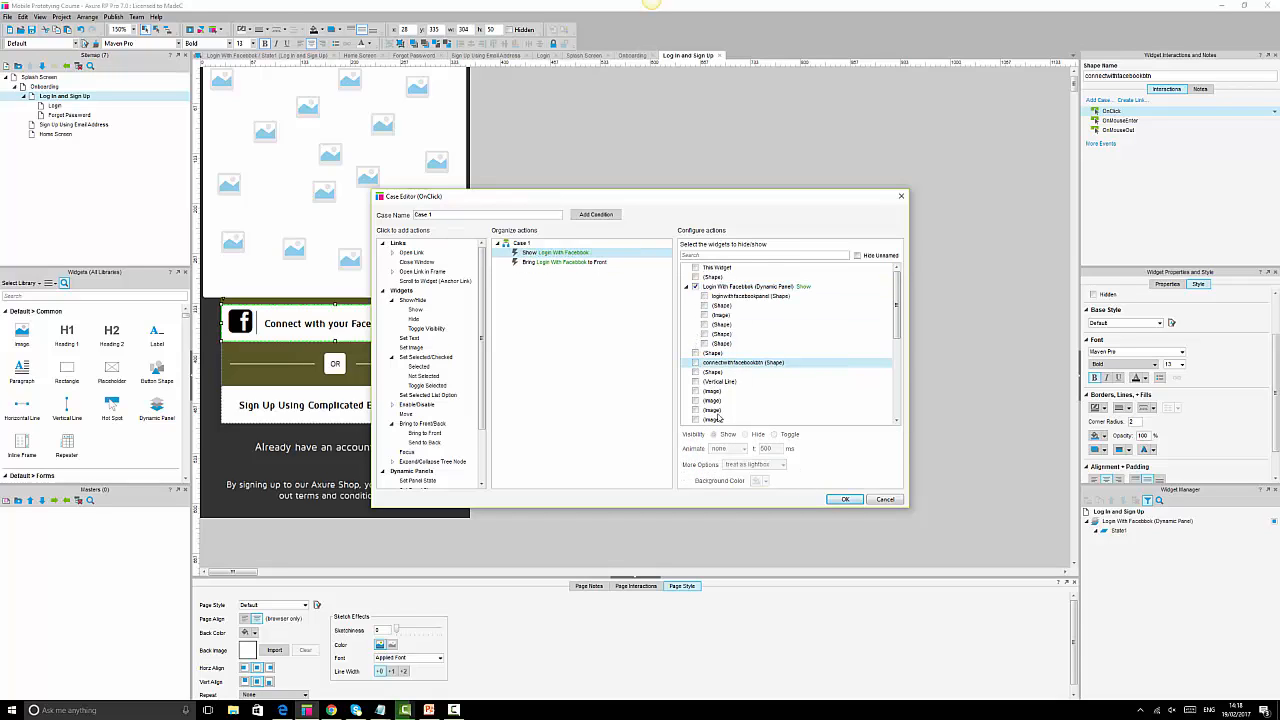
click(845, 500)
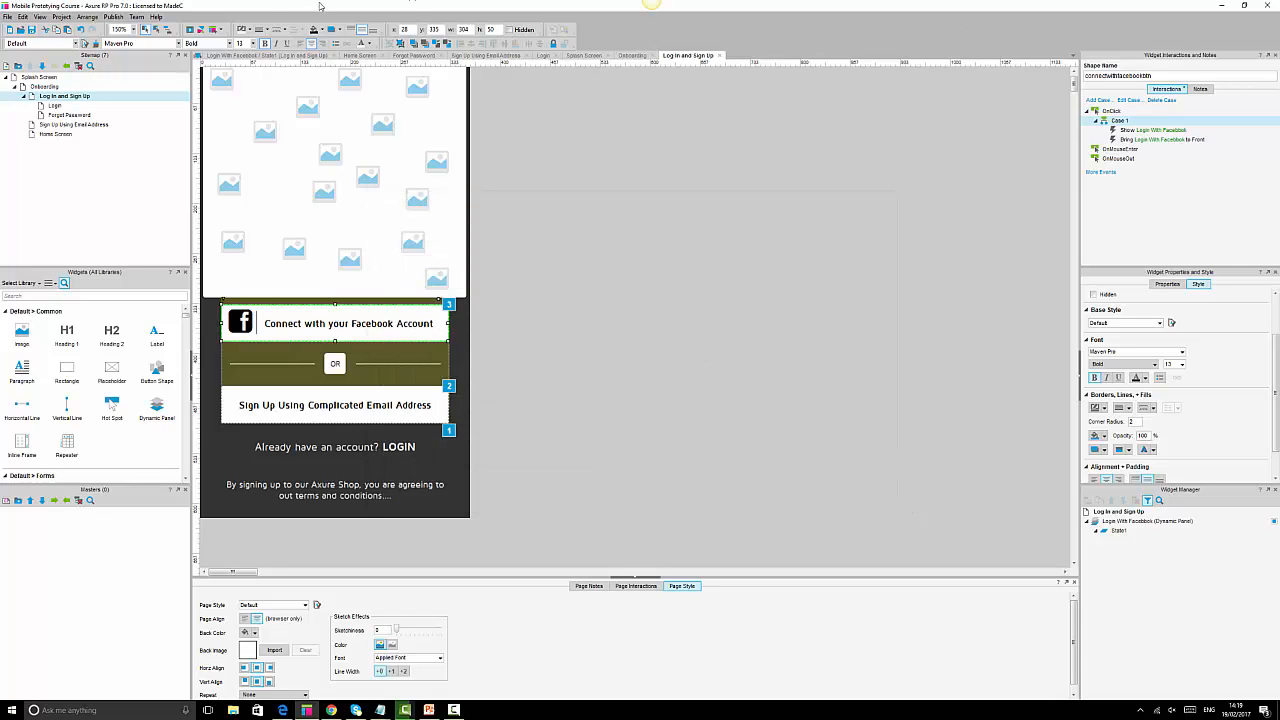
Save the project and switch to the browser preview.
click(31, 31)
mouse_move(331, 710)
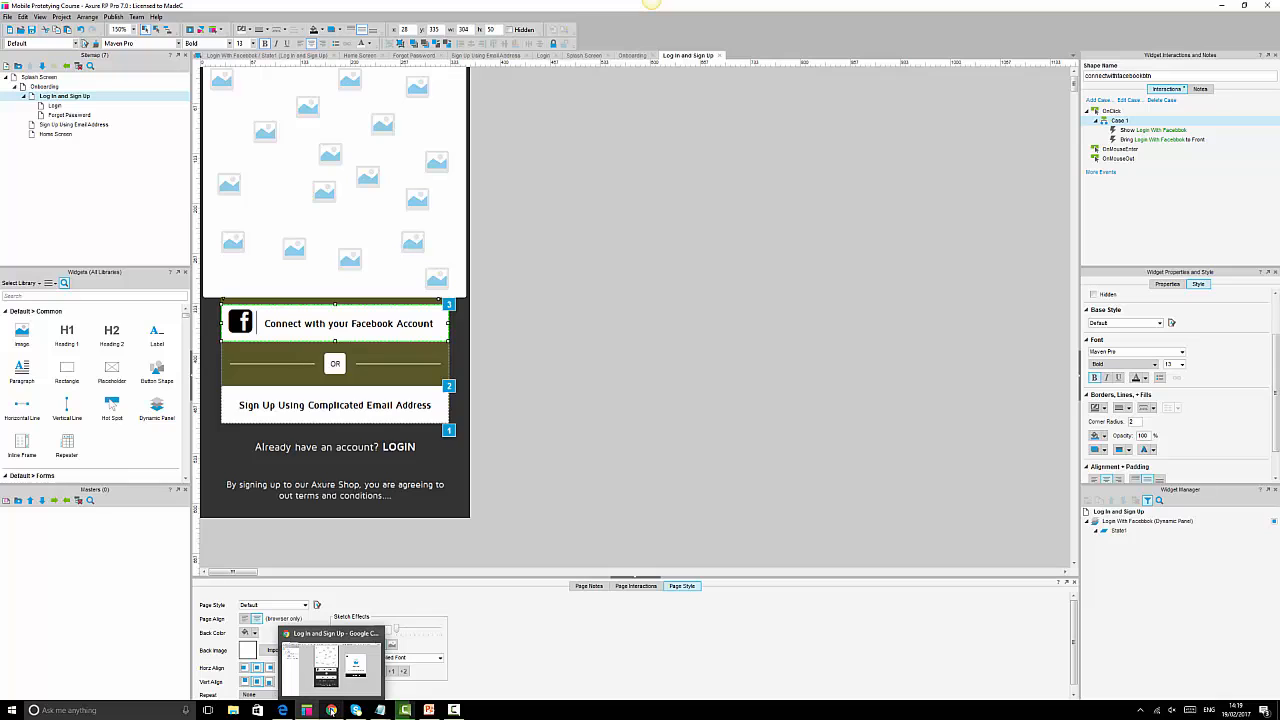
click(331, 710)
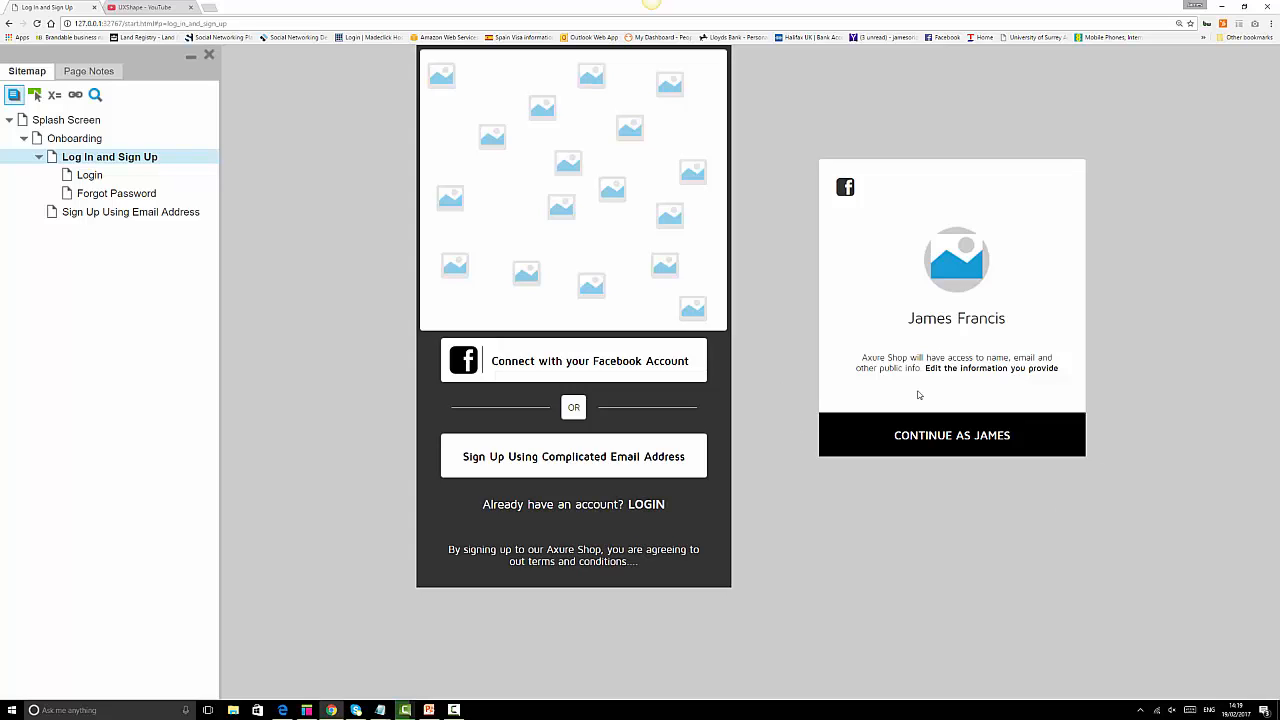
Reload the preview, test the Facebook button's Continue to Home screen, then return to Axure.
click(37, 23)
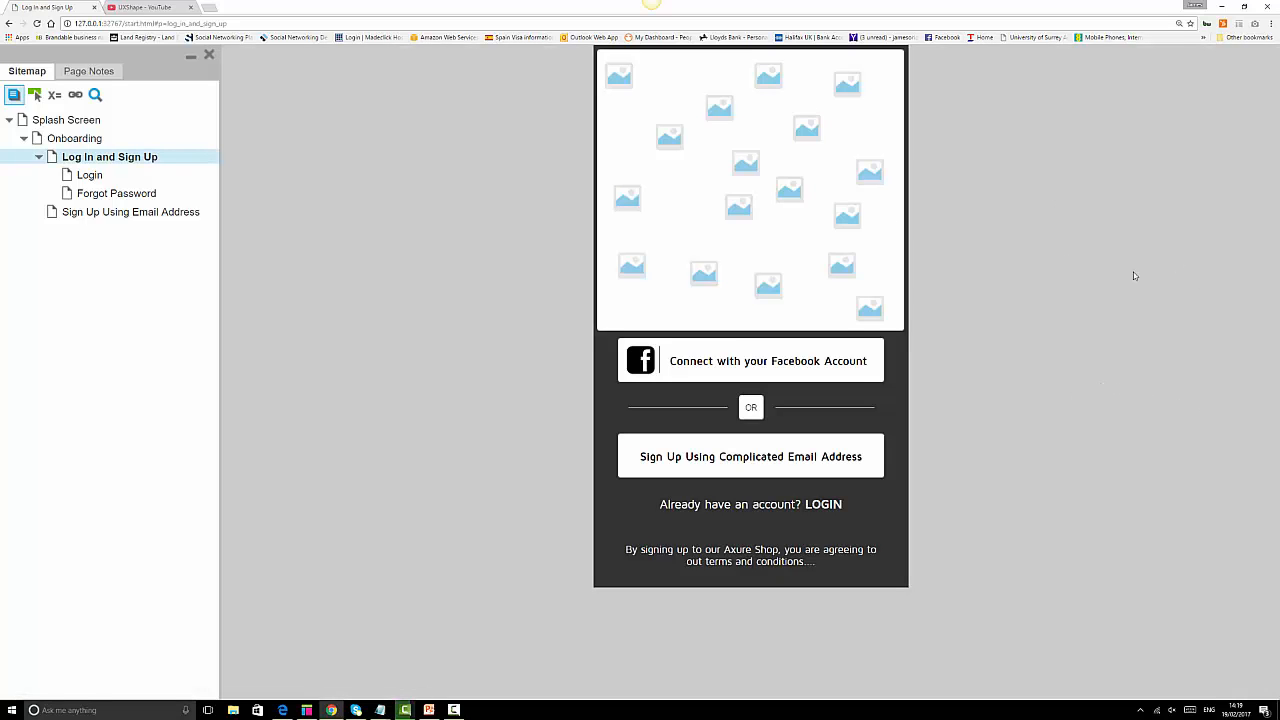
click(812, 369)
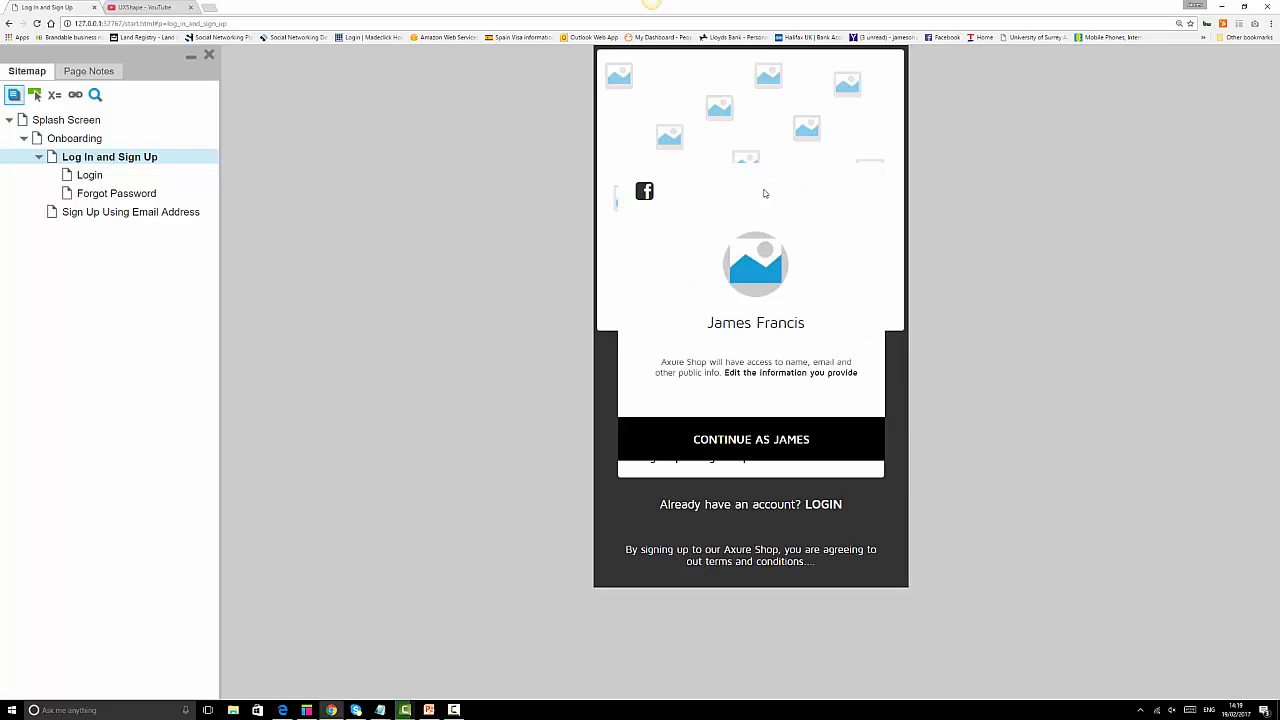
click(781, 443)
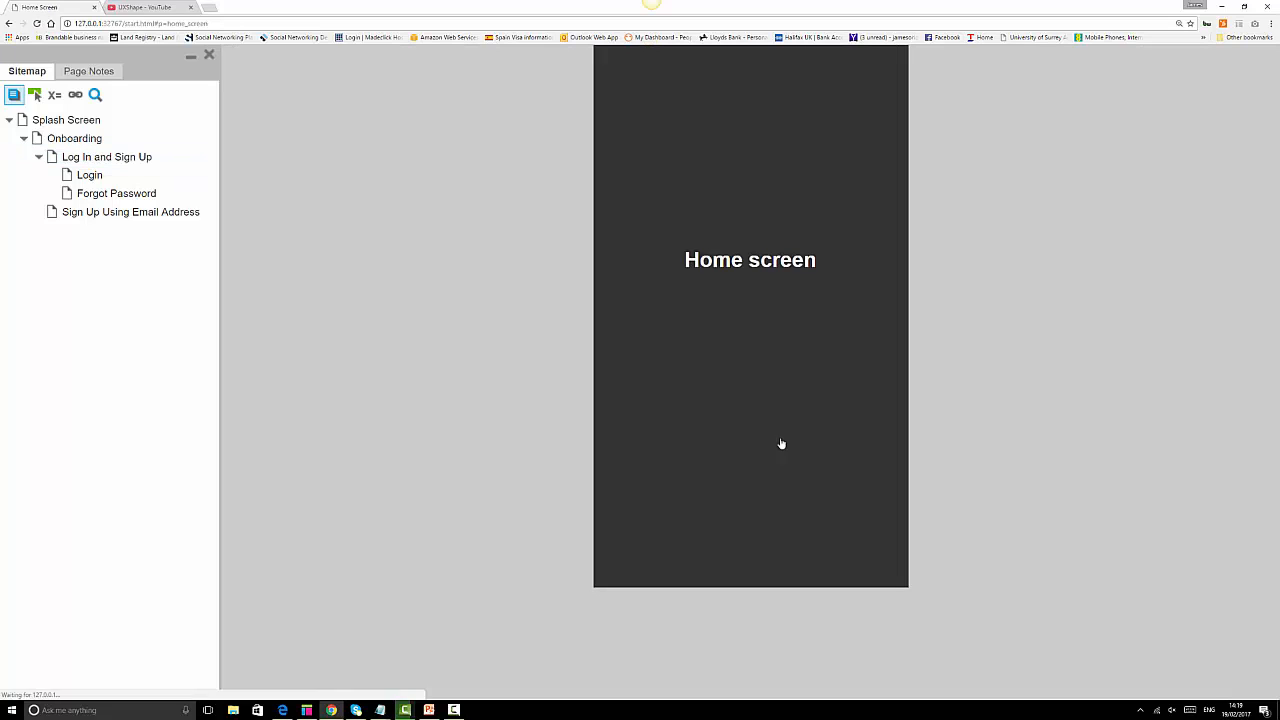
click(95, 160)
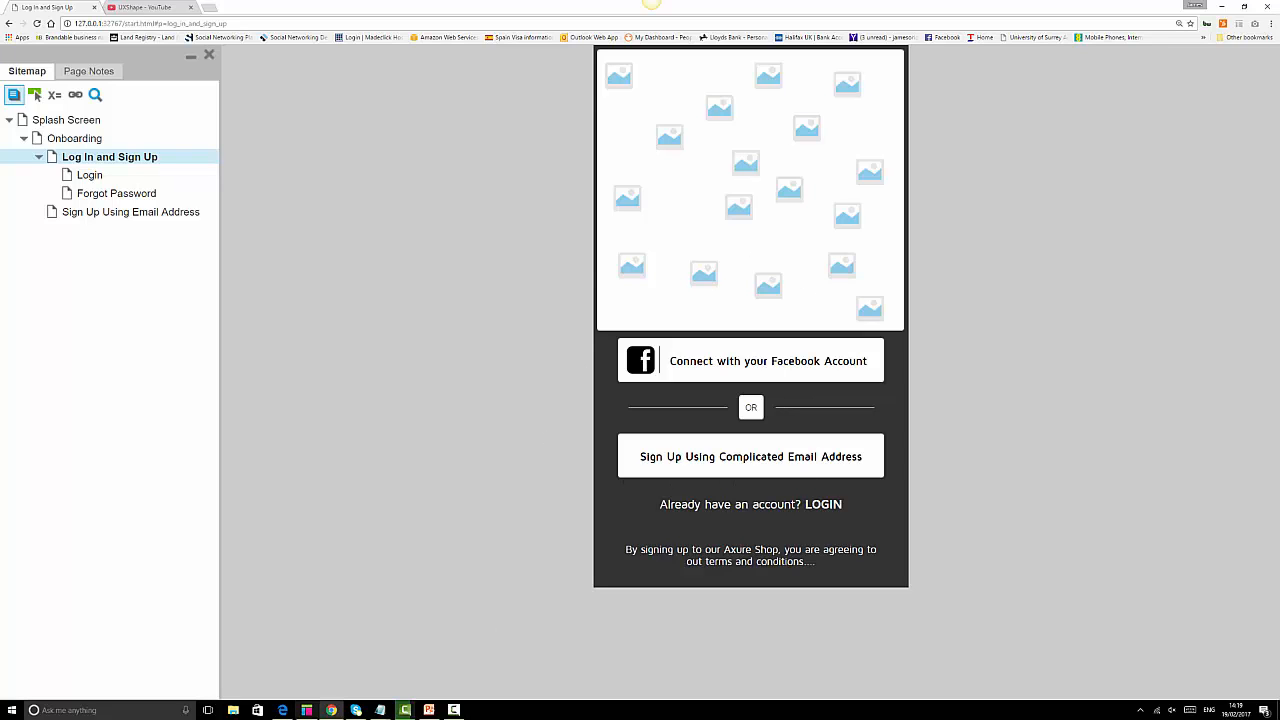
click(306, 710)
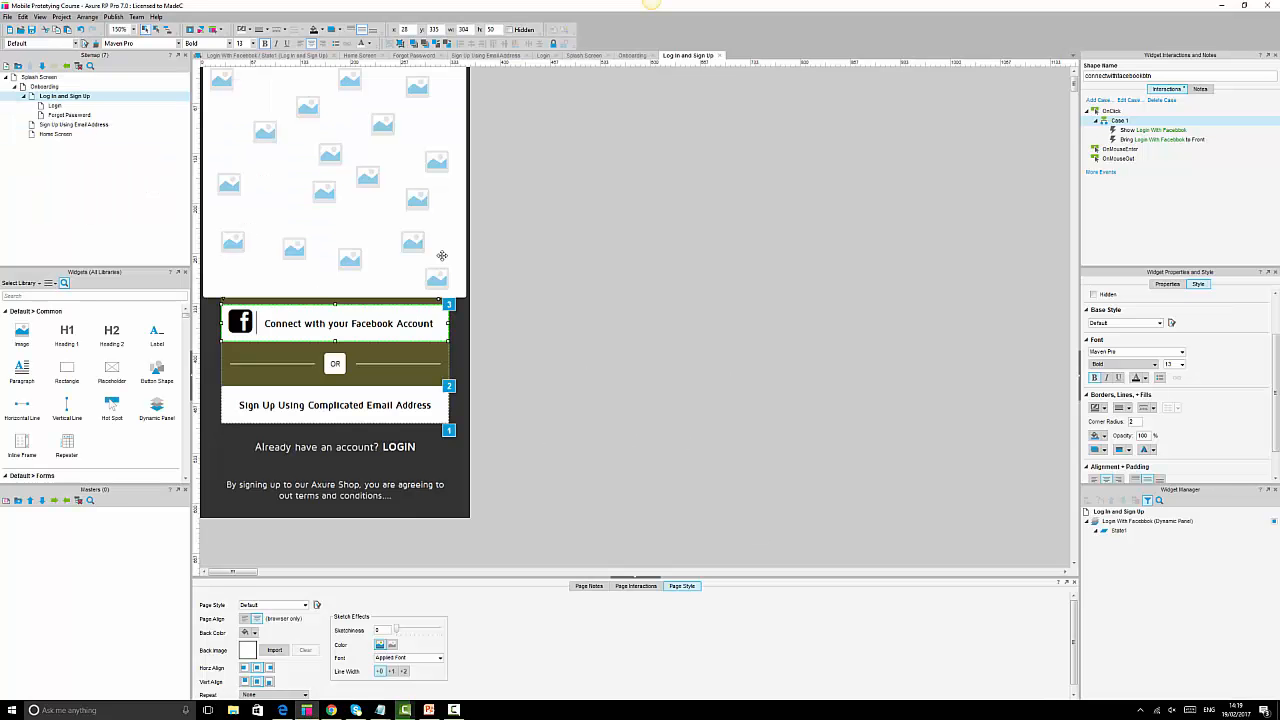
Edit the Show Login With Facebook action to treat the panel as a lightbox and confirm.
double_click(1152, 133)
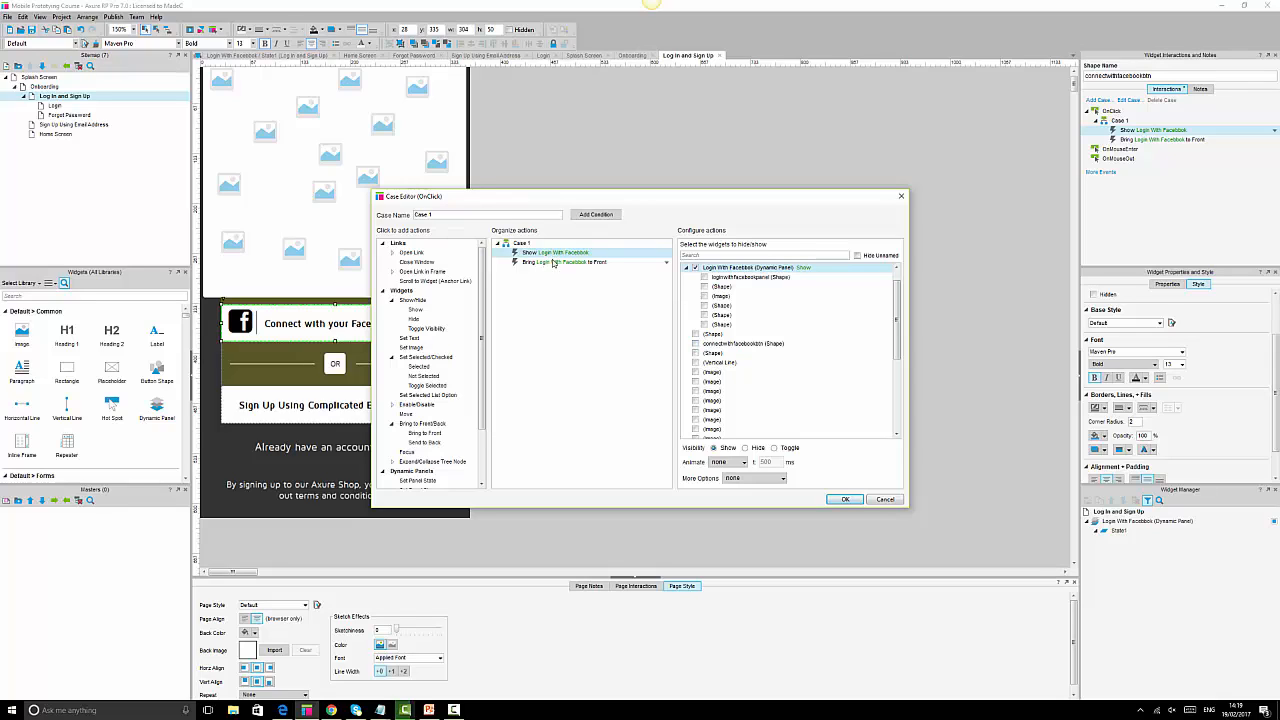
click(548, 308)
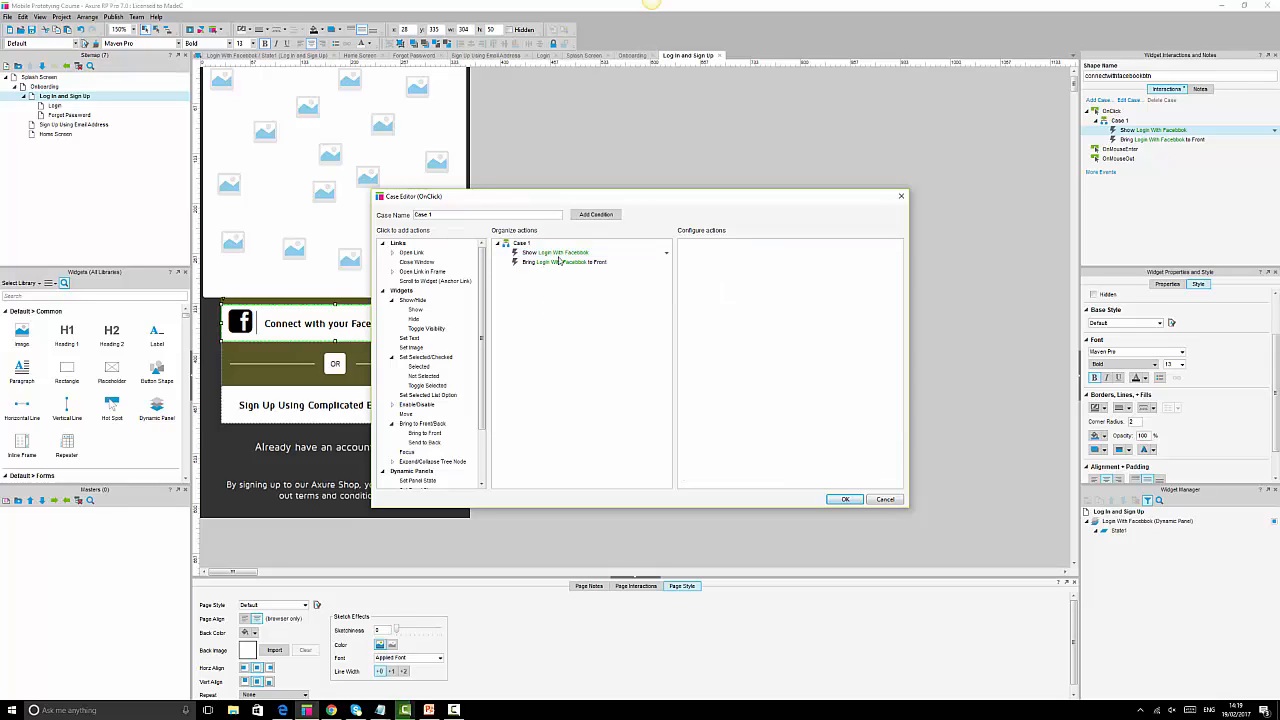
click(561, 256)
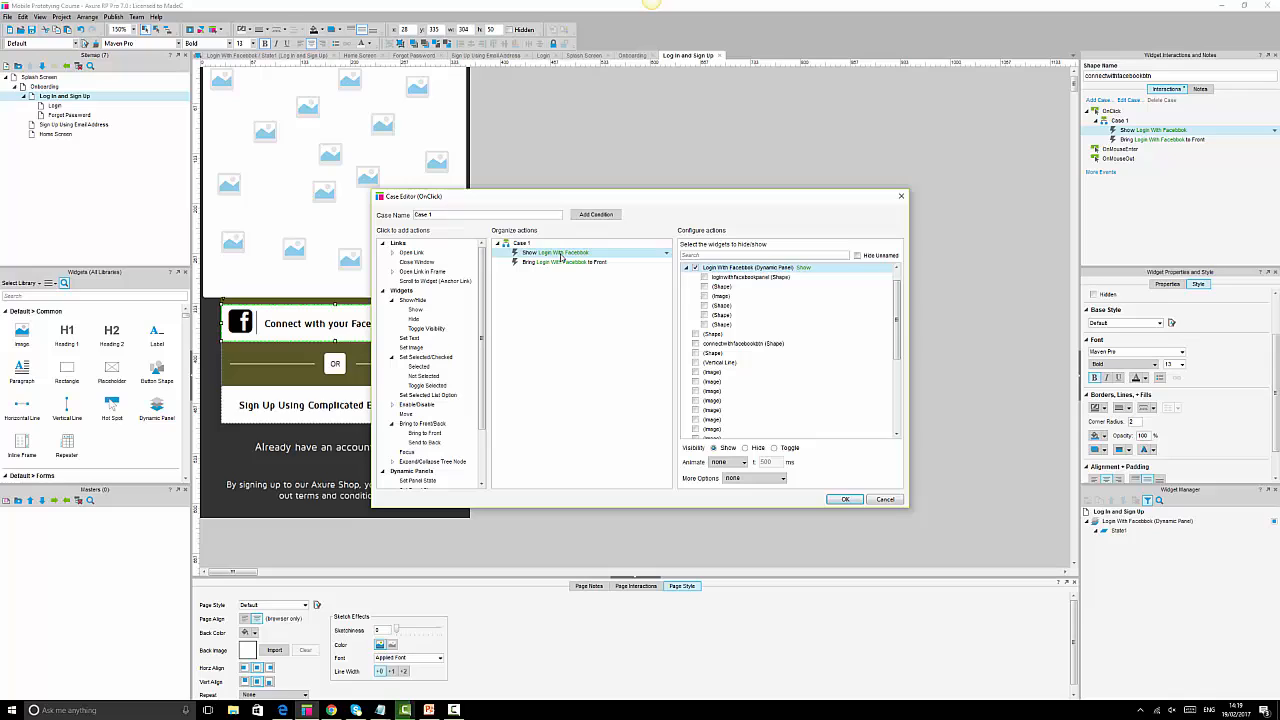
click(754, 478)
click(740, 511)
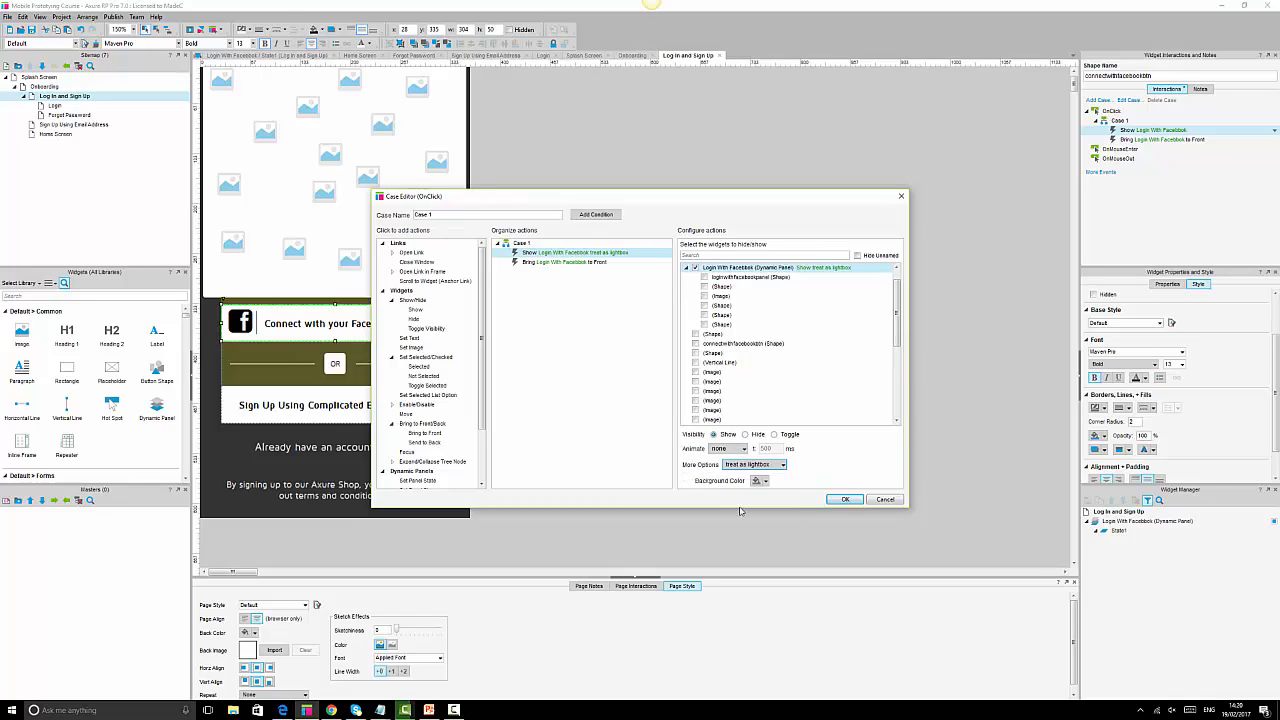
click(845, 500)
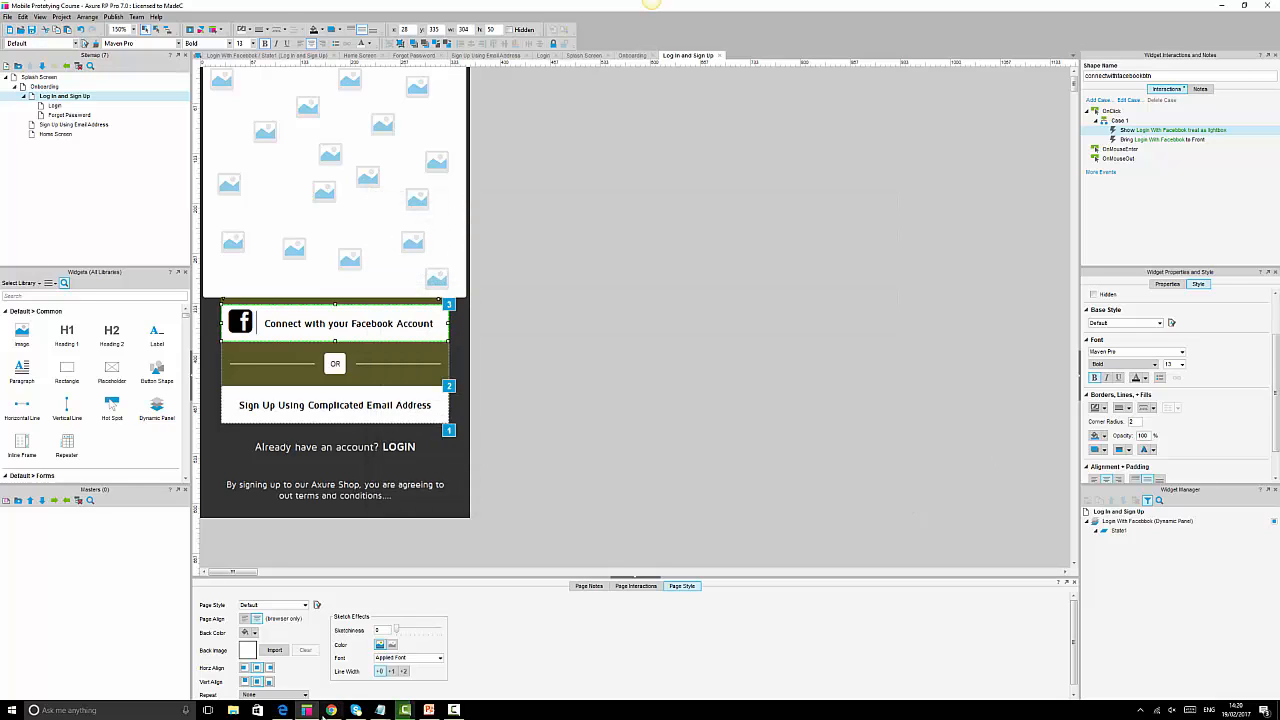
Reload the preview and check the Facebook popup continues to Home Screen.
click(331, 710)
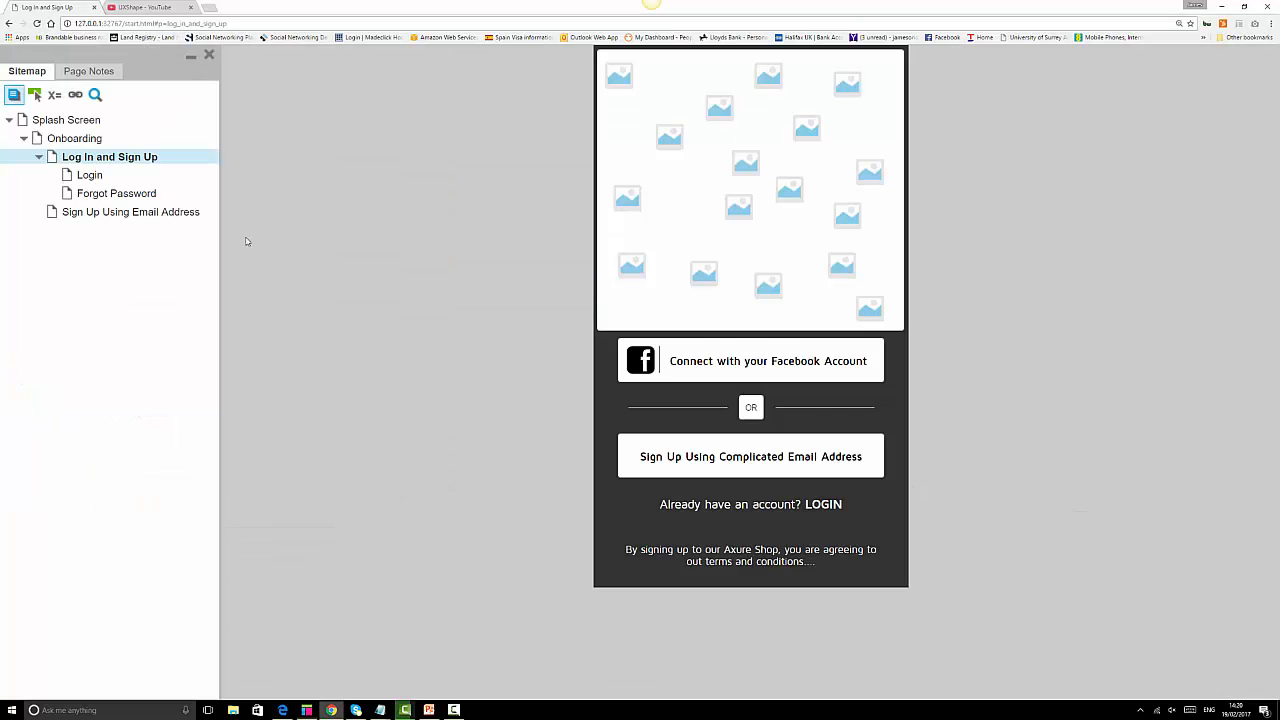
click(37, 23)
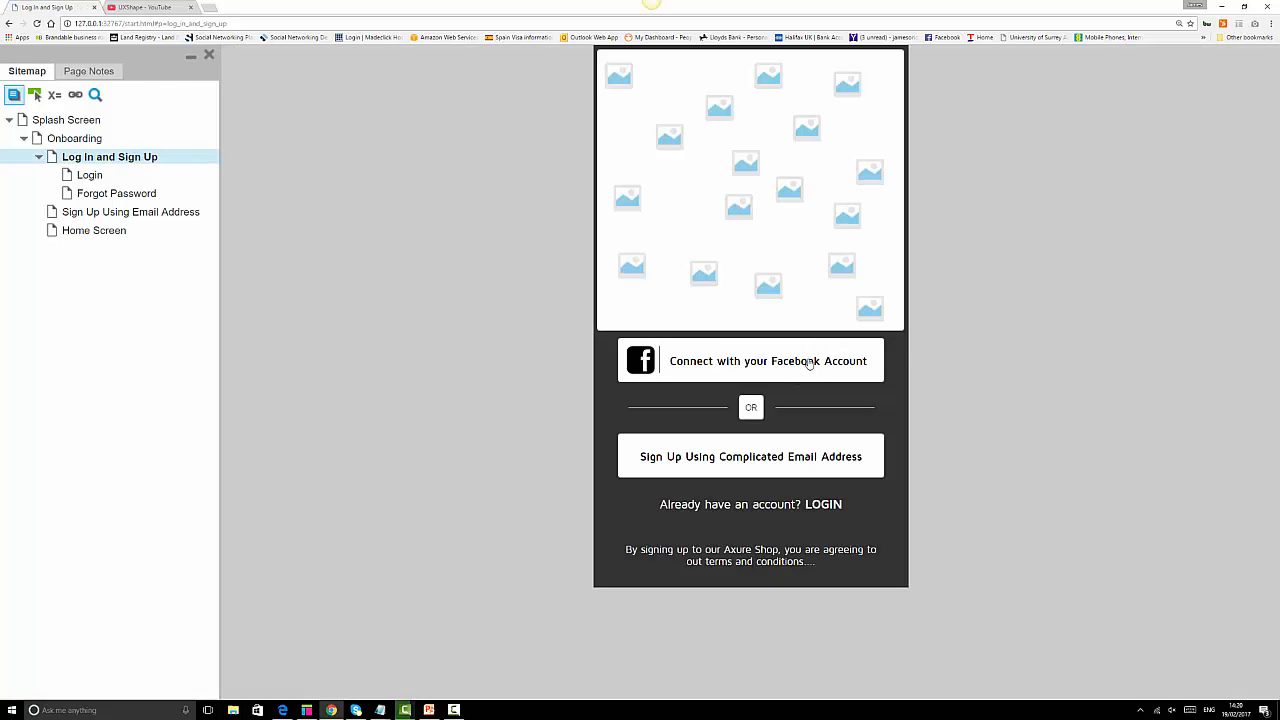
click(810, 363)
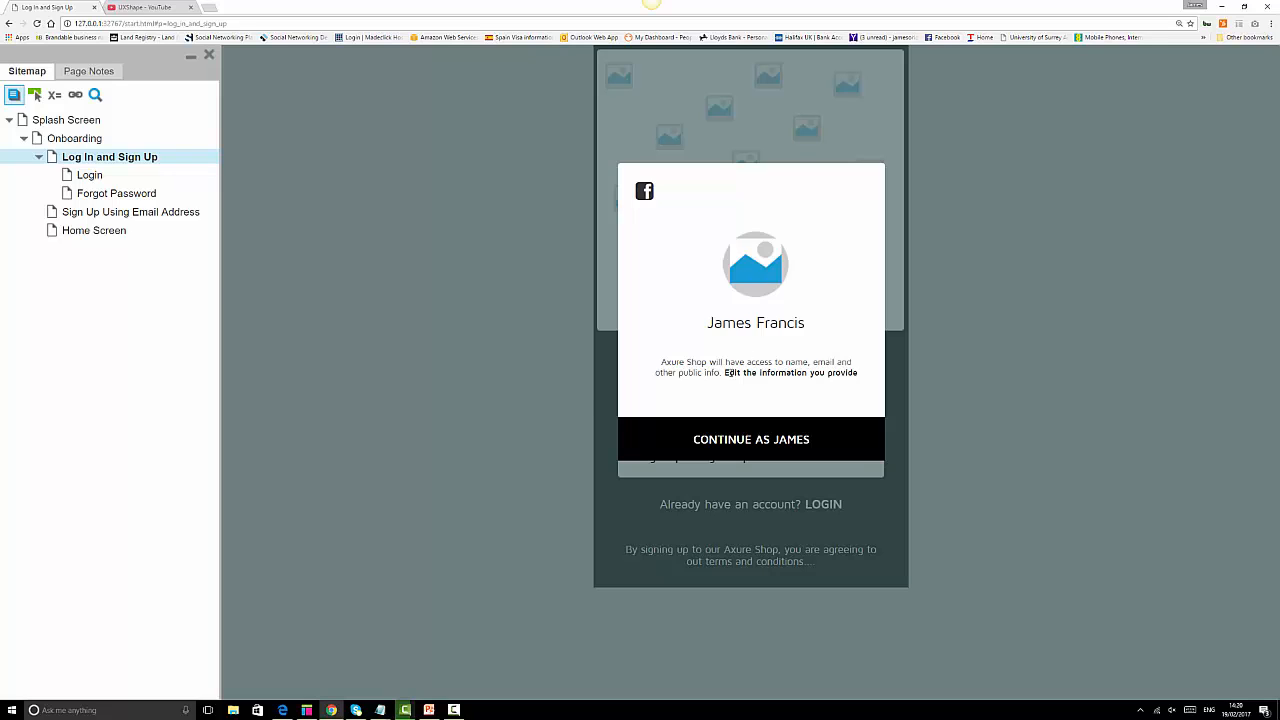
click(787, 451)
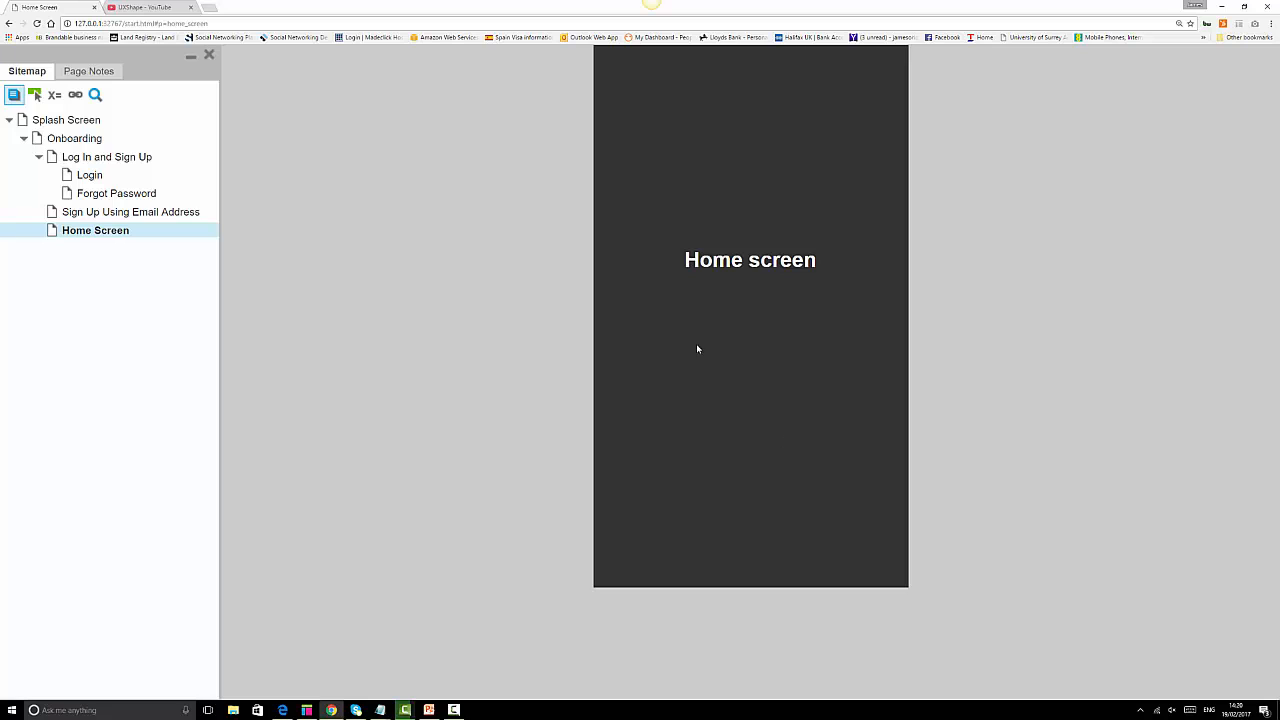
click(107, 160)
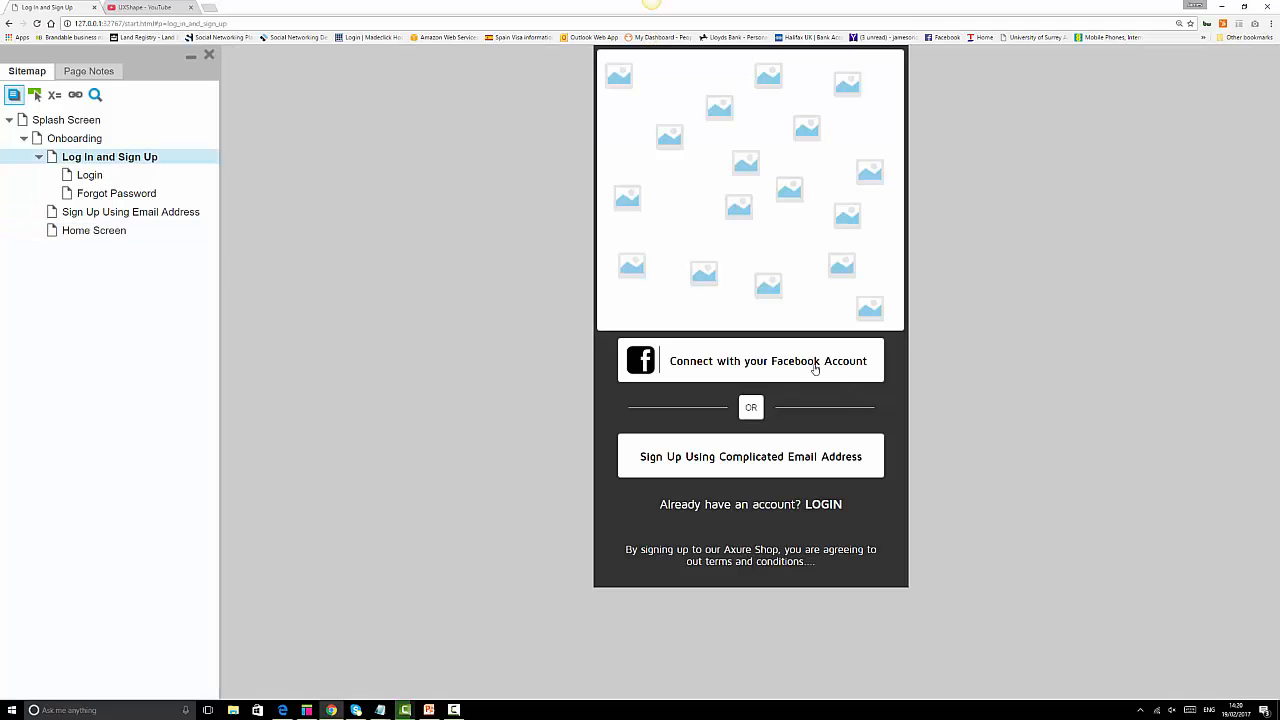
Confirm the lightbox closes when clicked outside, then continue from it to Home Screen.
click(815, 369)
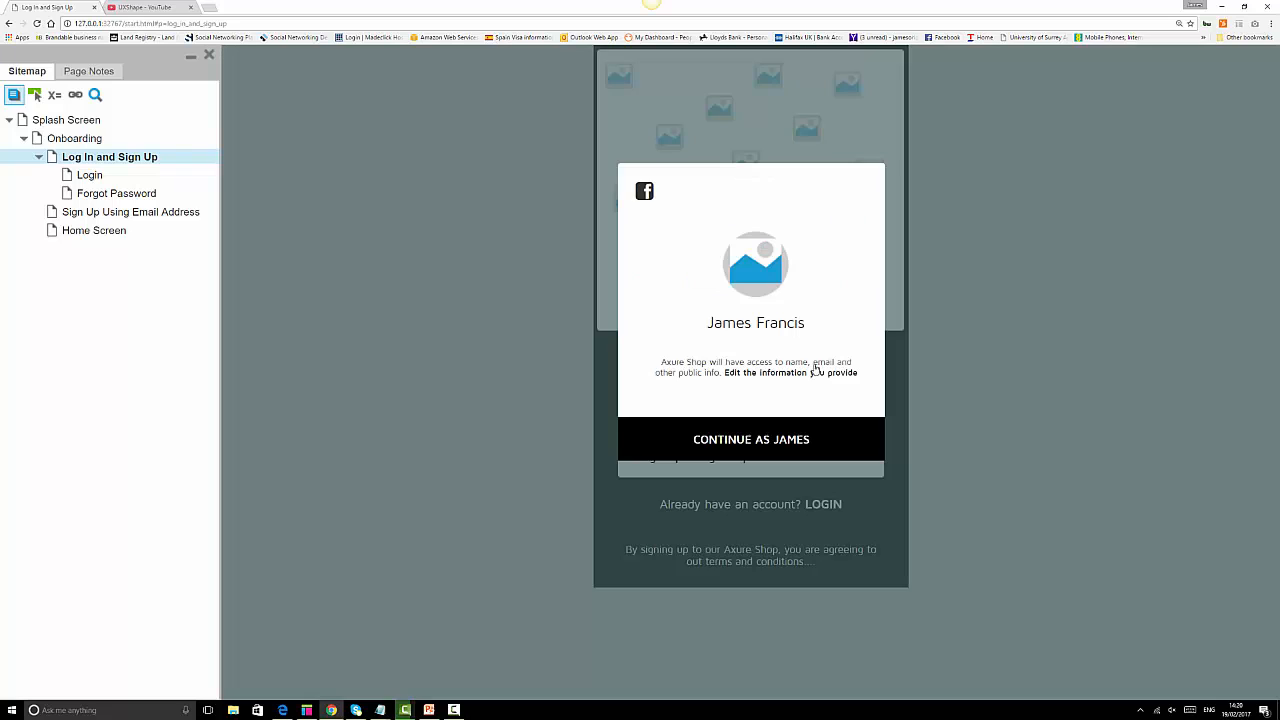
click(857, 532)
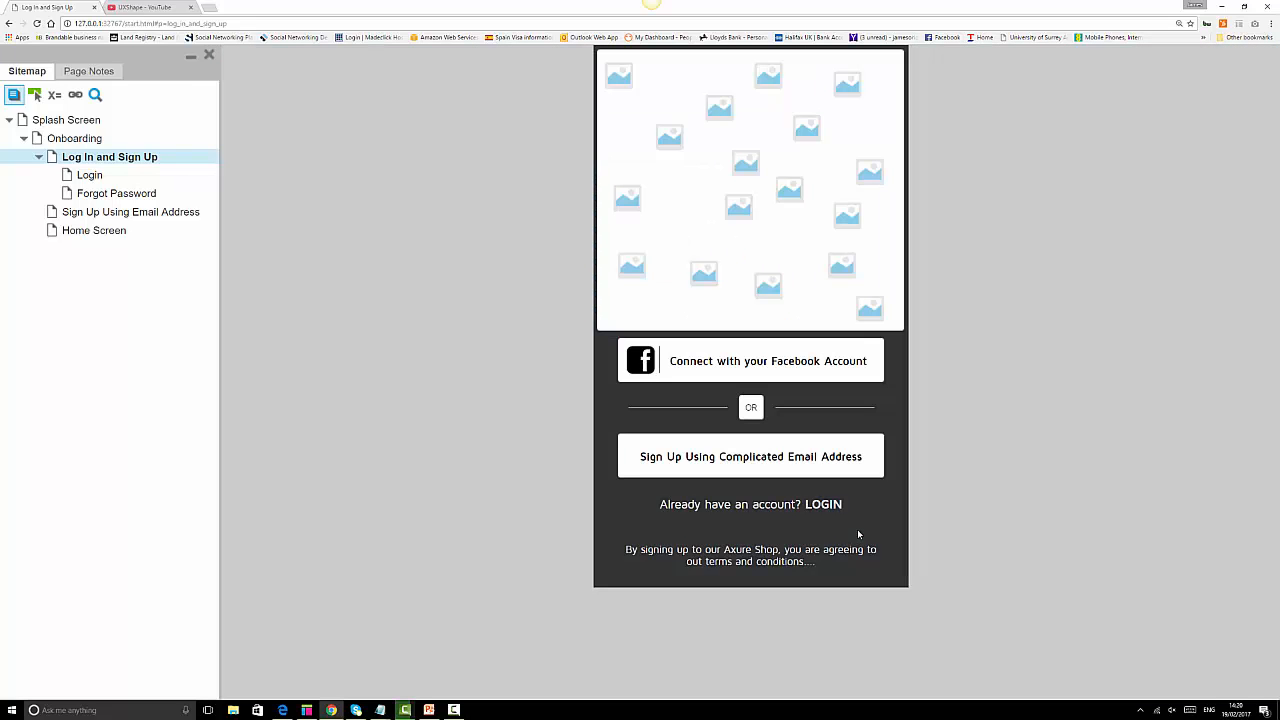
click(779, 366)
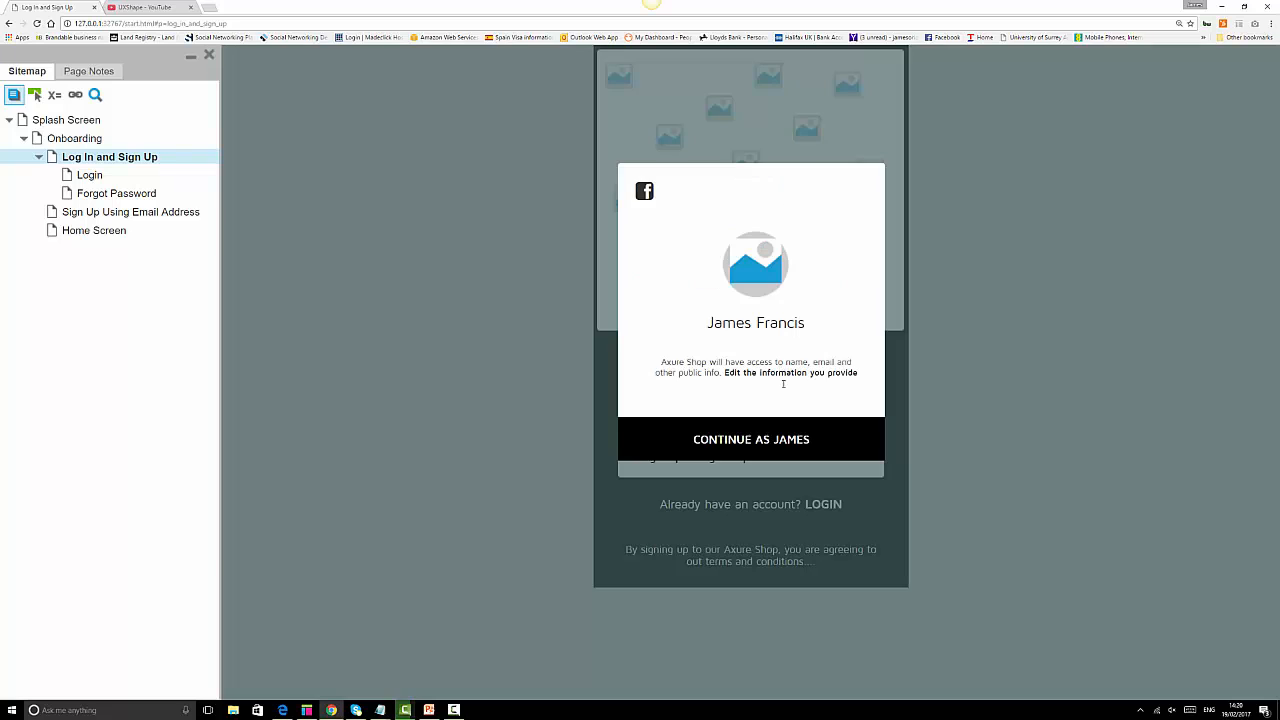
click(871, 503)
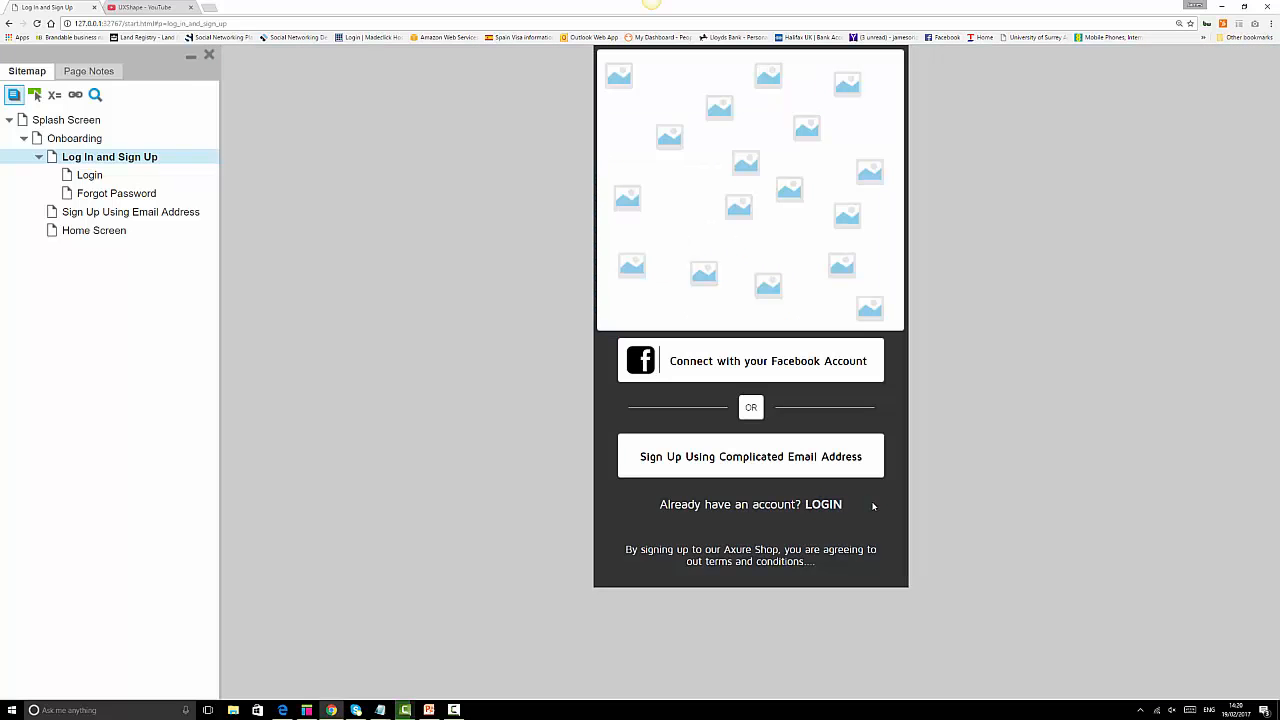
click(789, 362)
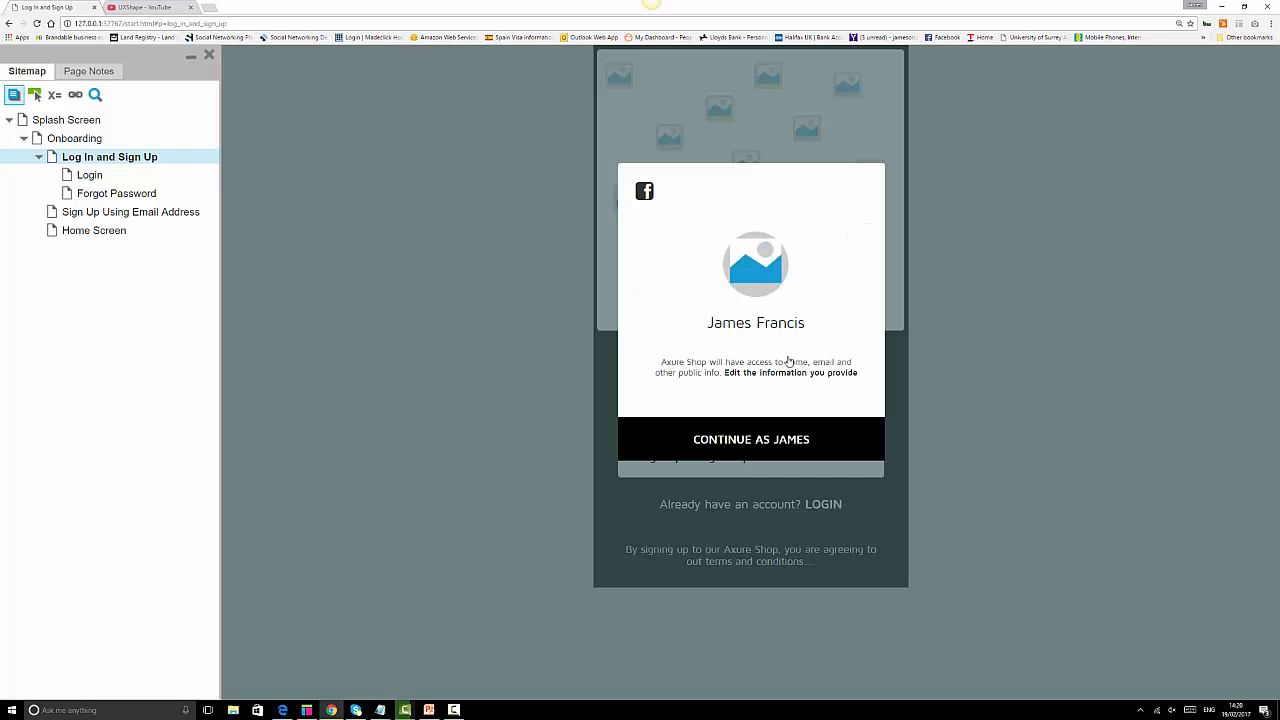
click(843, 500)
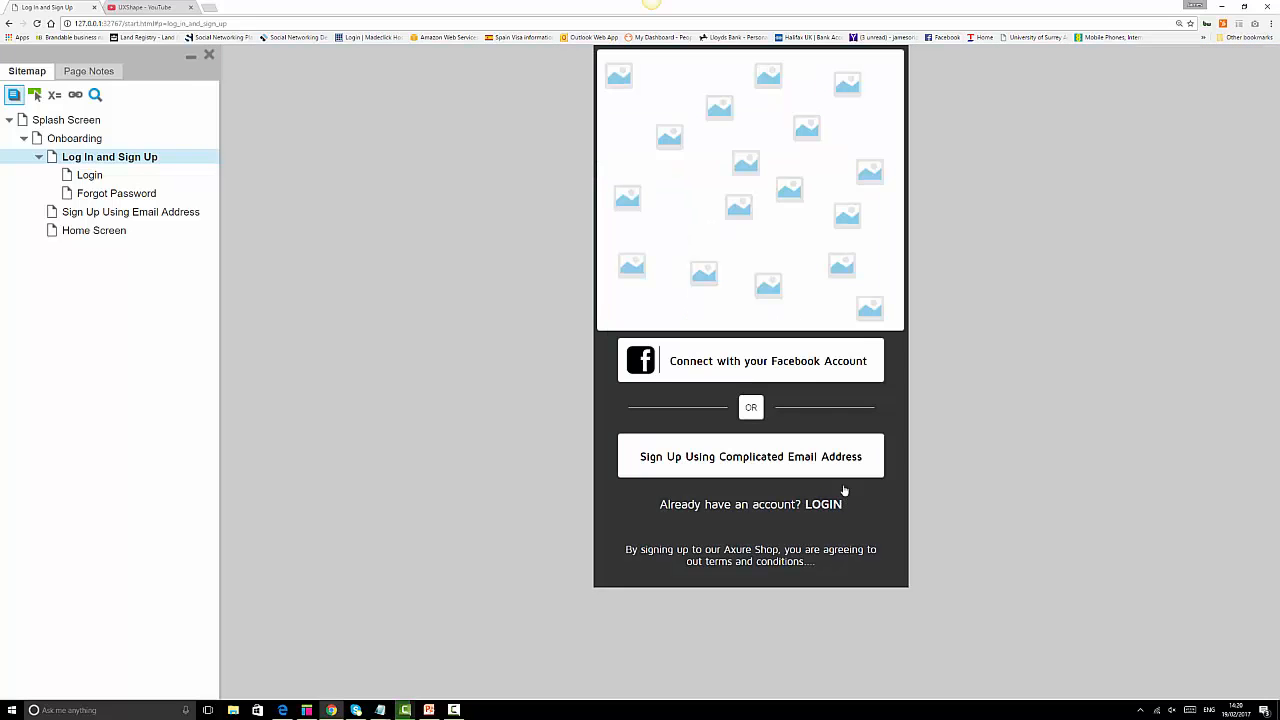
click(819, 368)
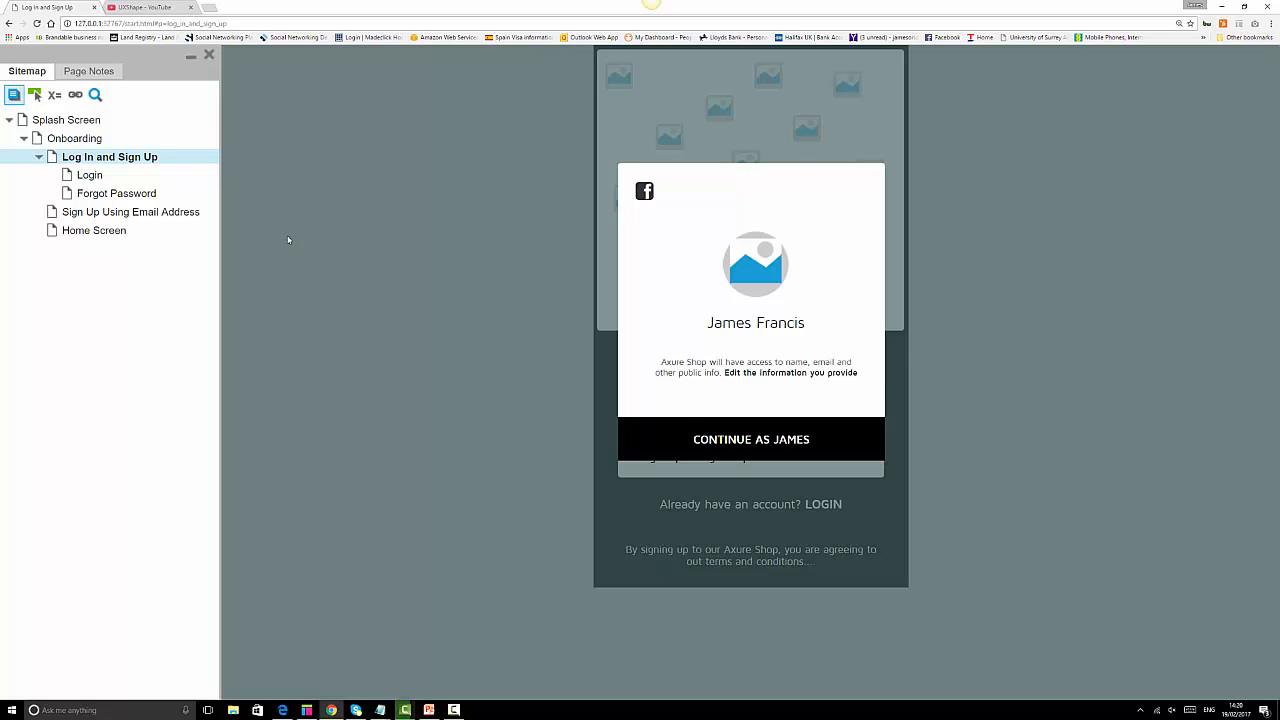
click(803, 443)
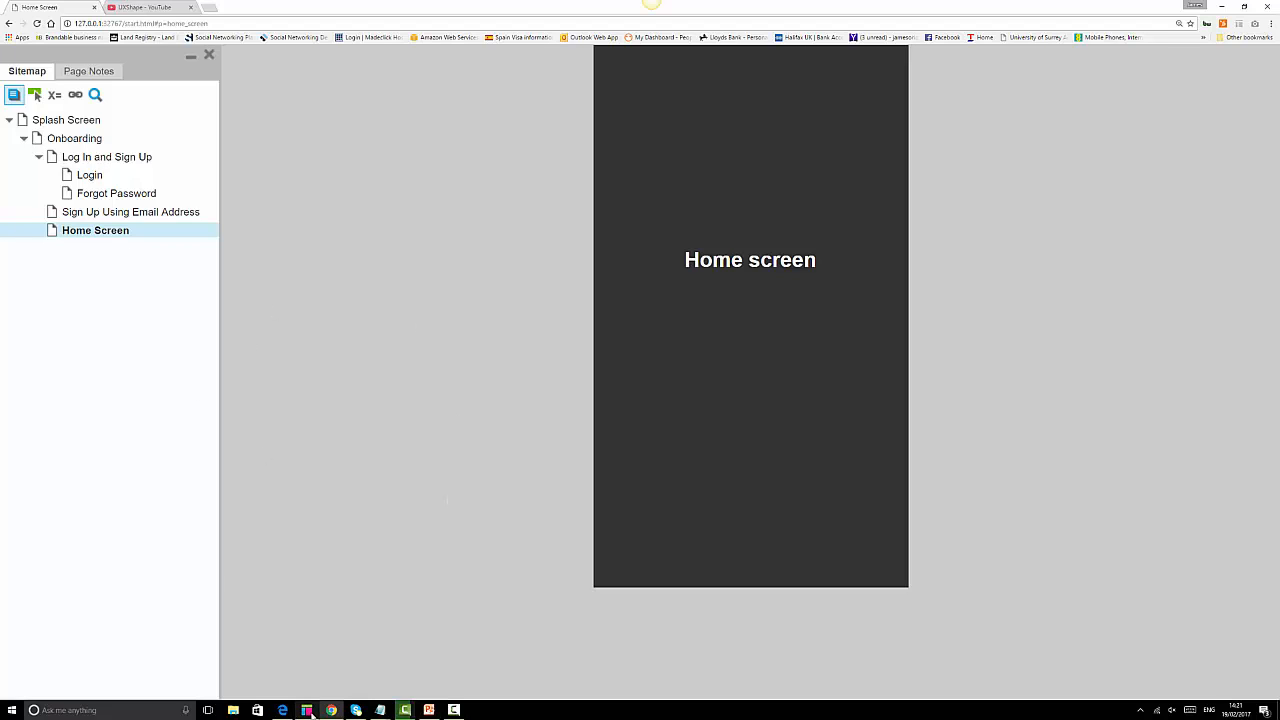
Glance at Axure, then in the preview follow Log In and Sign Up's LOGIN link to the Login page.
mouse_move(312, 713)
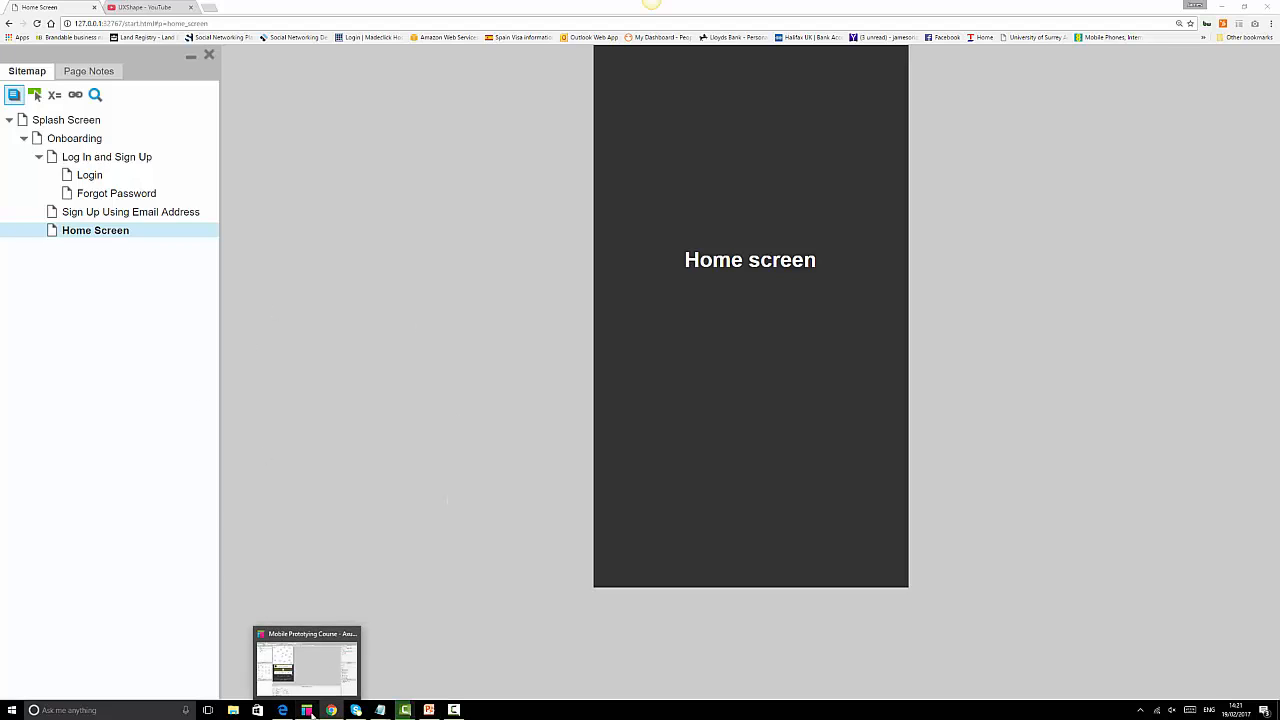
click(309, 711)
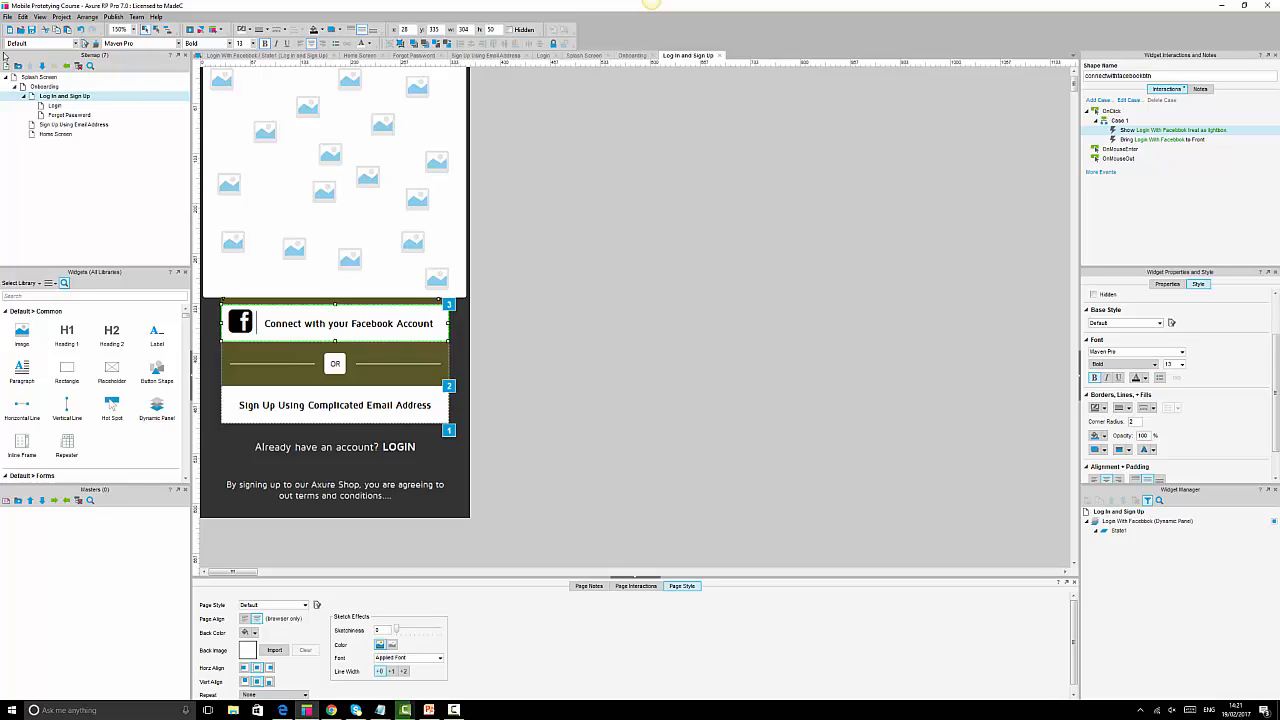
click(331, 709)
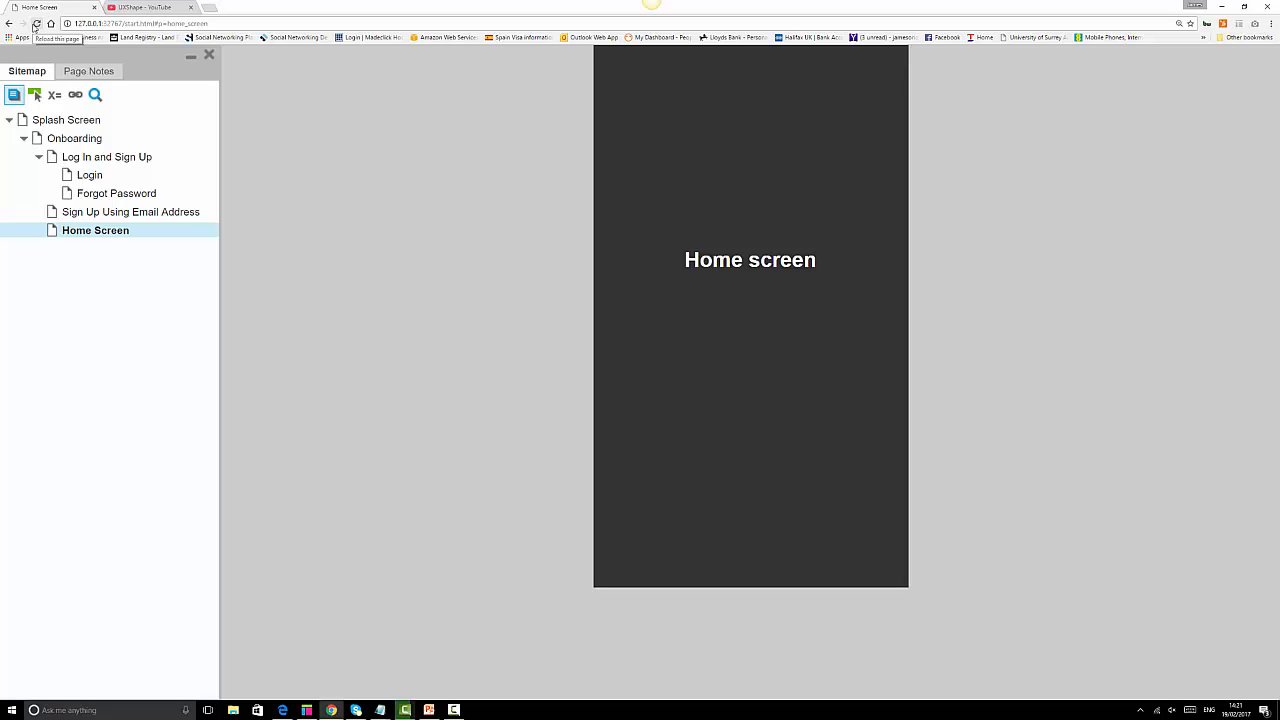
click(103, 161)
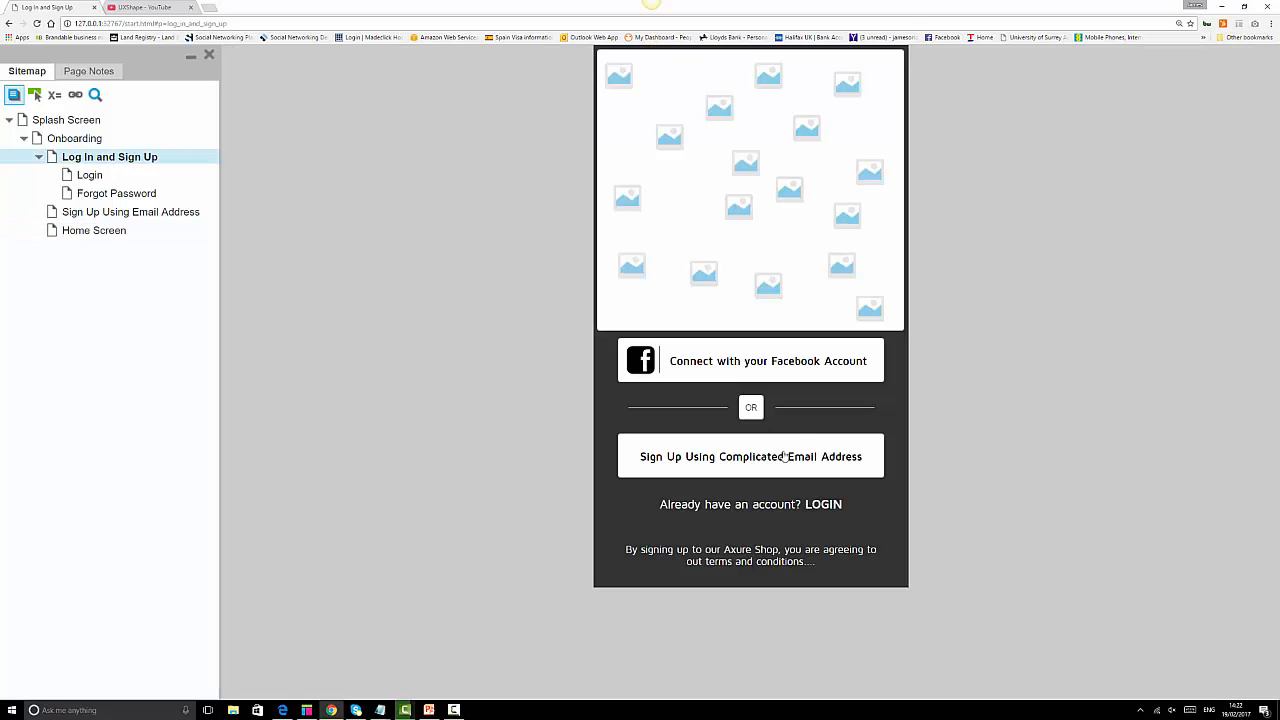
click(823, 505)
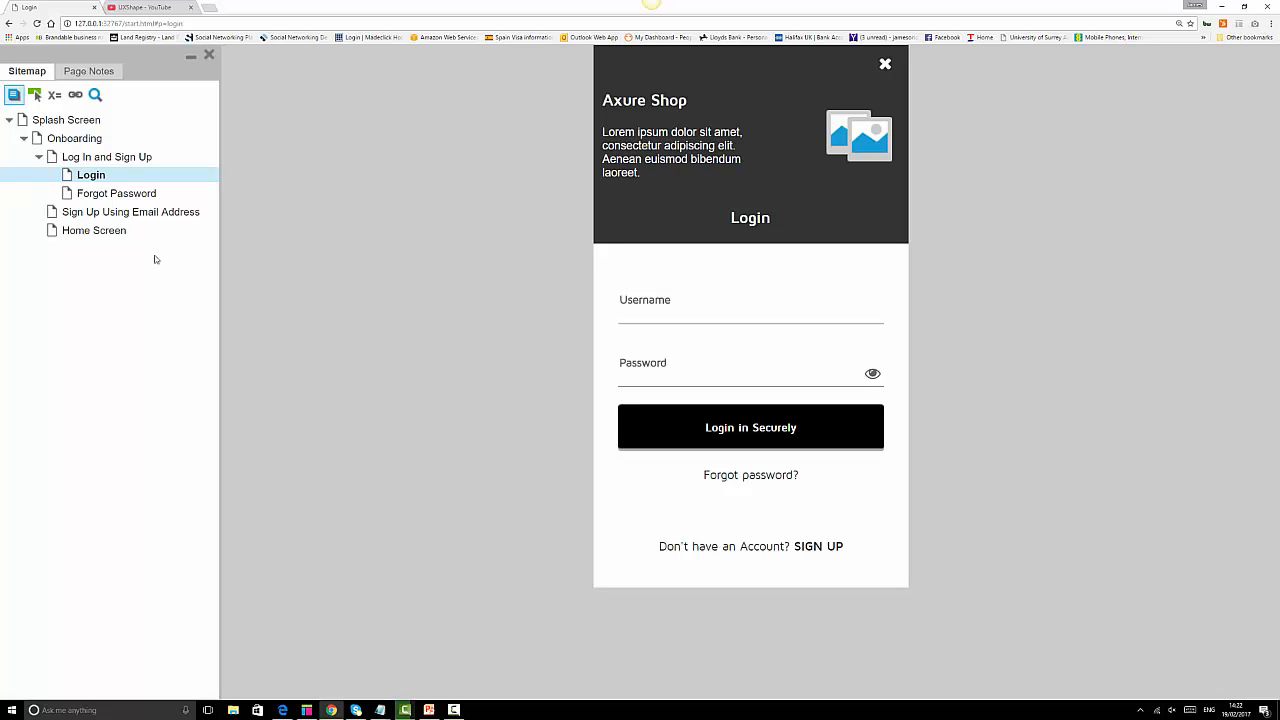
Open the Login page and link the Login in Securely button's click to Home Screen.
click(304, 711)
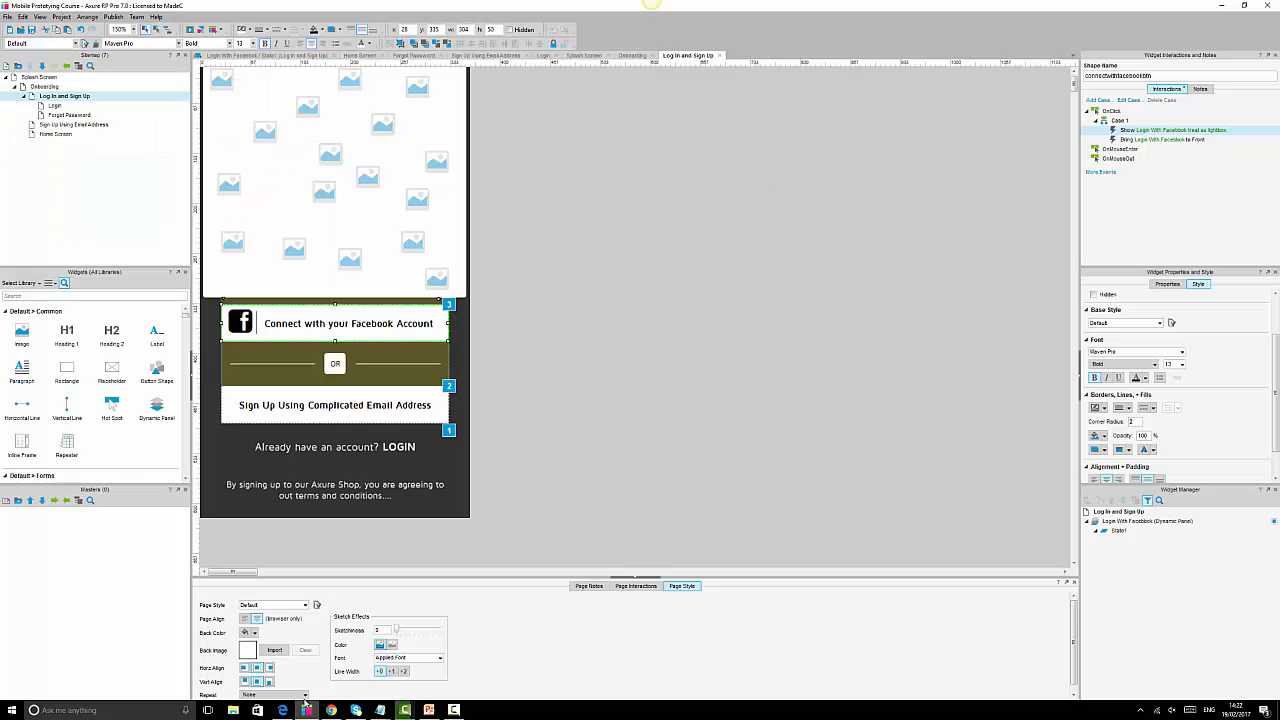
double_click(55, 107)
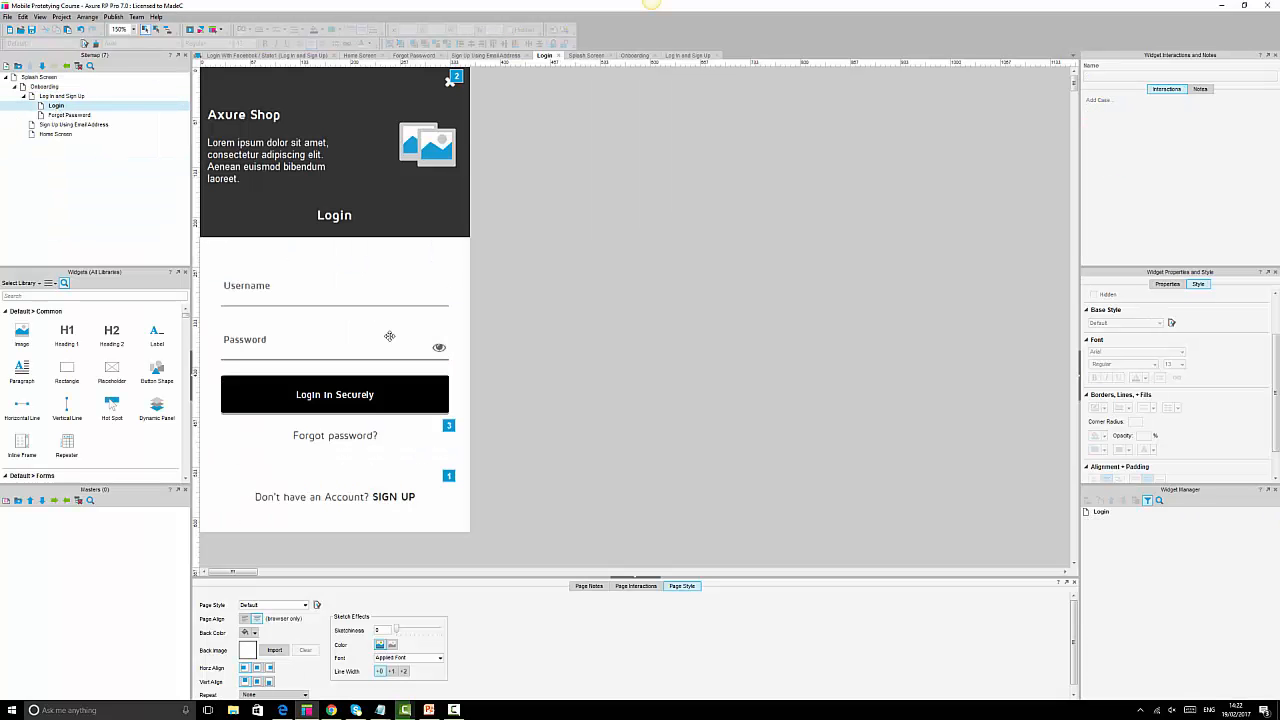
click(434, 394)
click(434, 394)
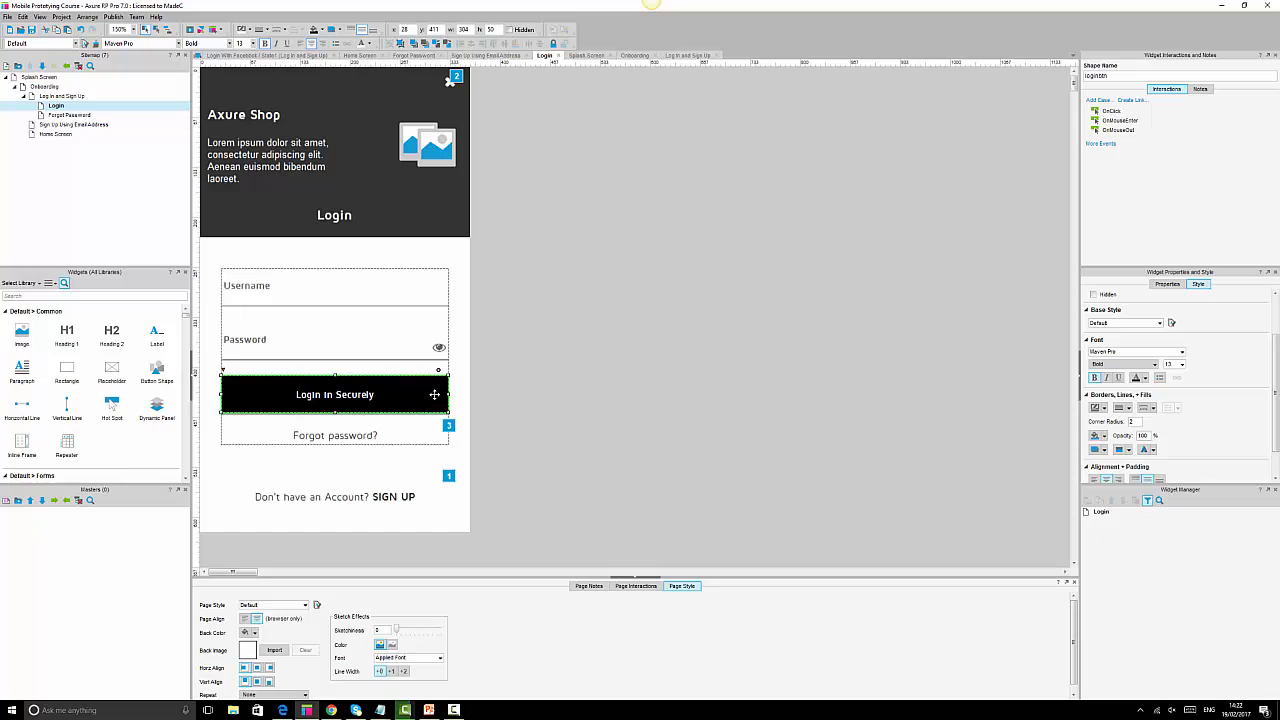
double_click(1111, 111)
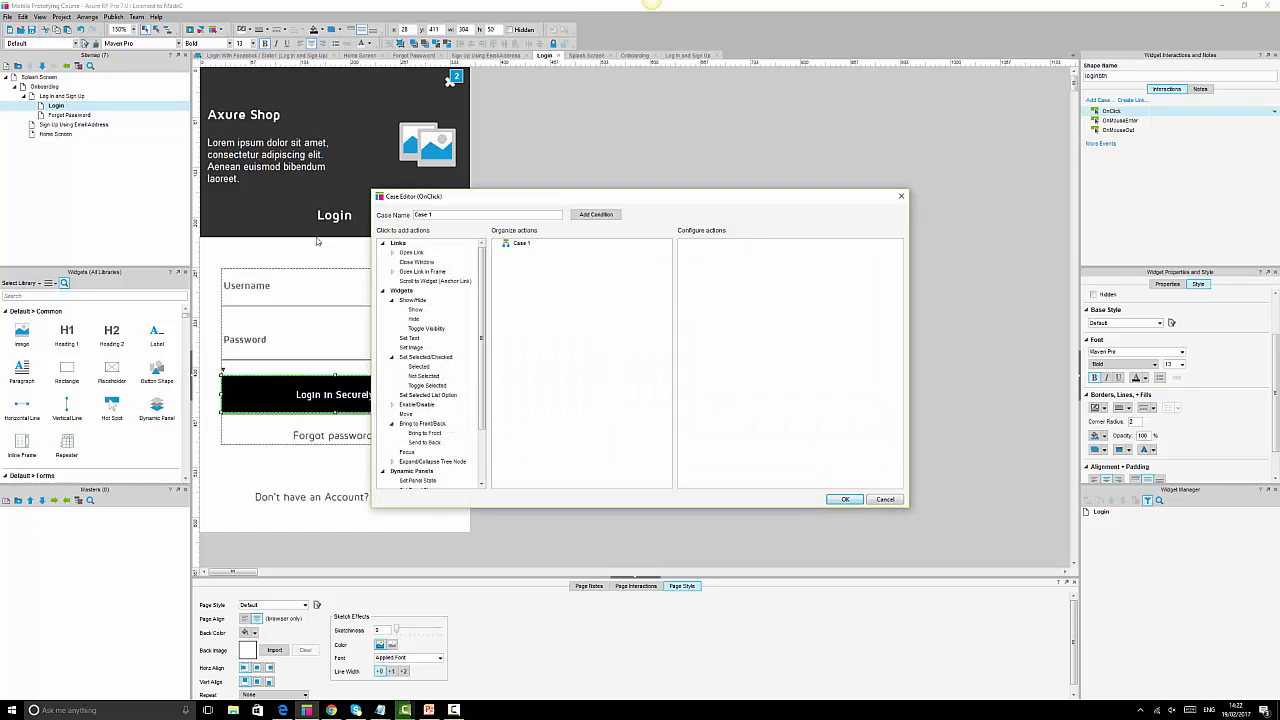
click(408, 254)
click(758, 342)
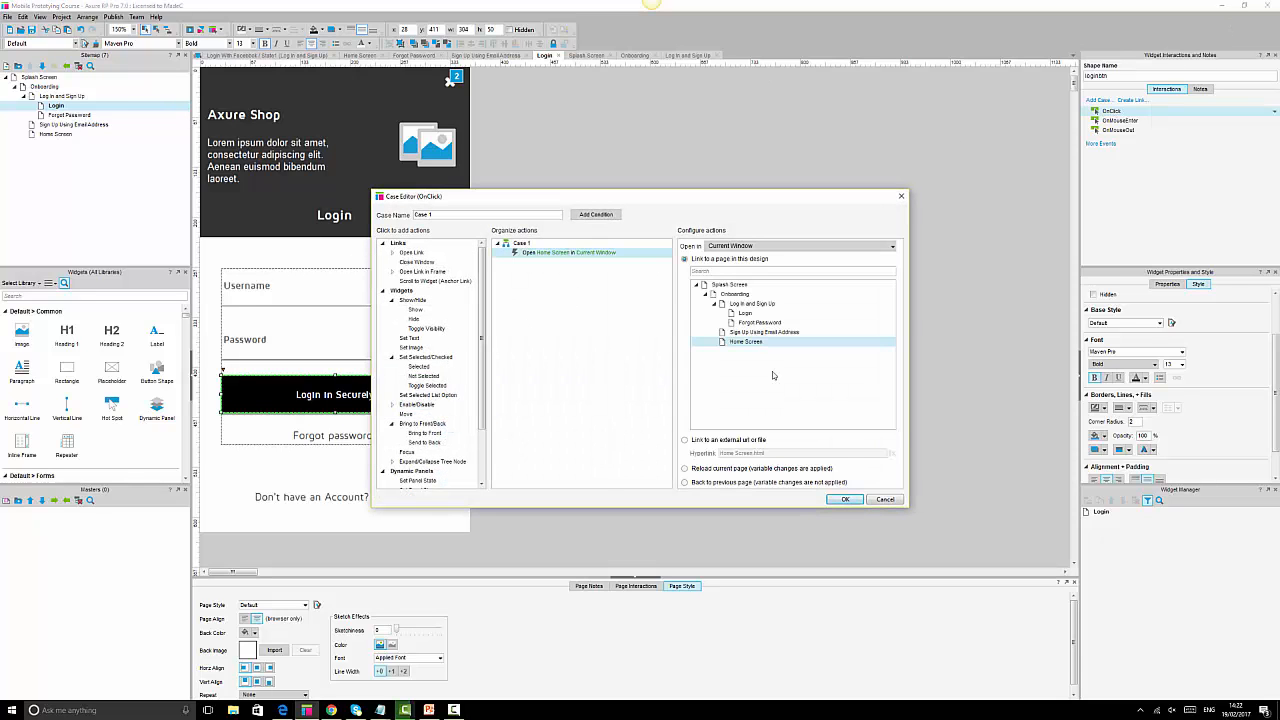
click(846, 500)
click(845, 500)
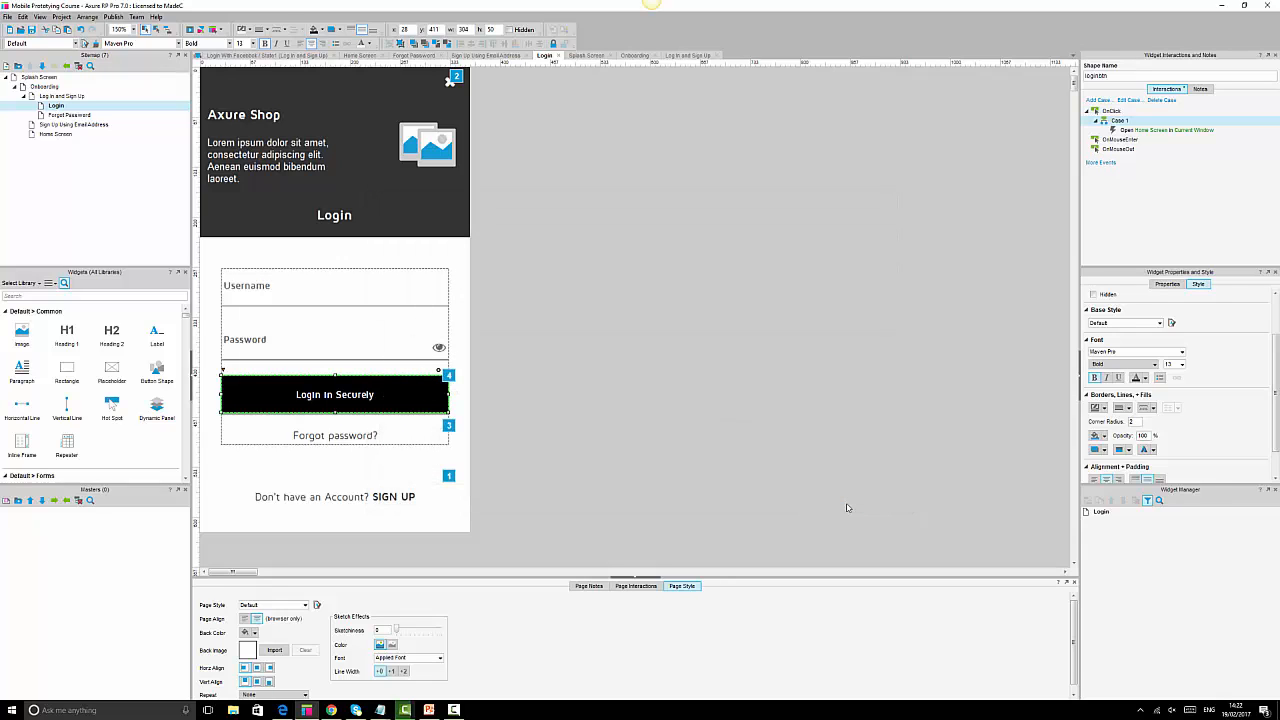
click(782, 341)
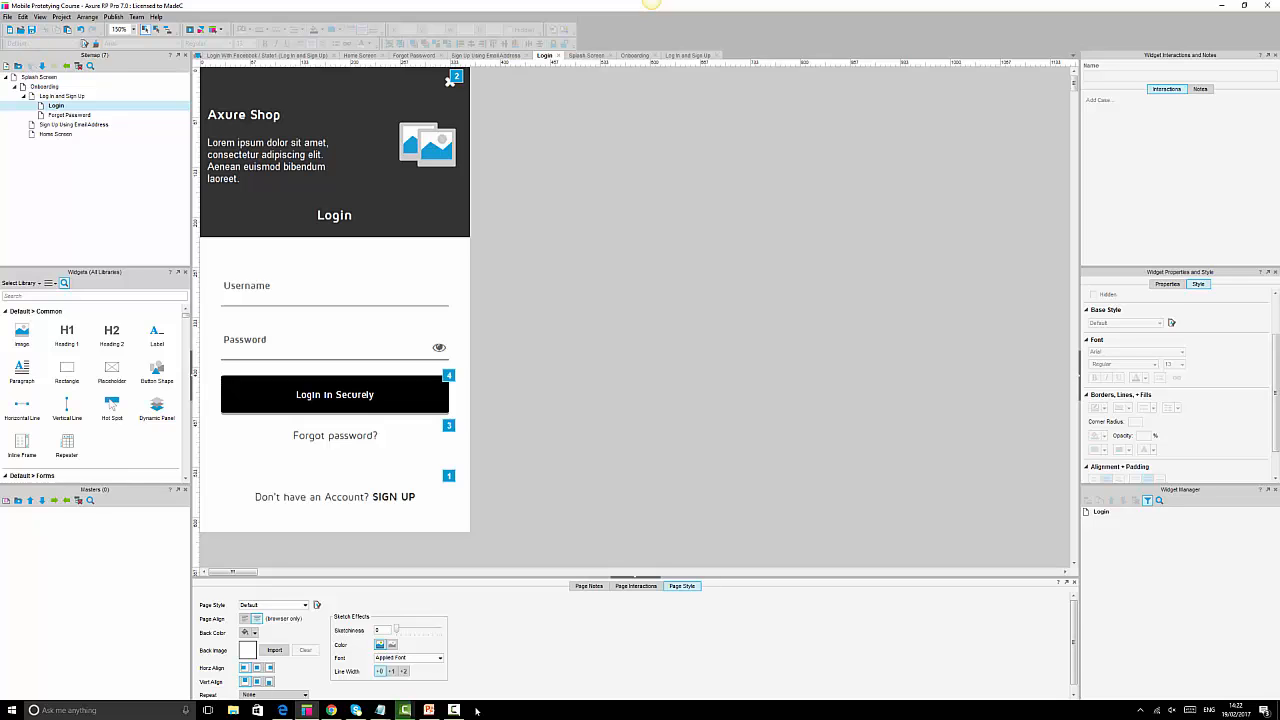
In the preview, try the Username field, then restart the prototype from Splash Screen.
click(333, 711)
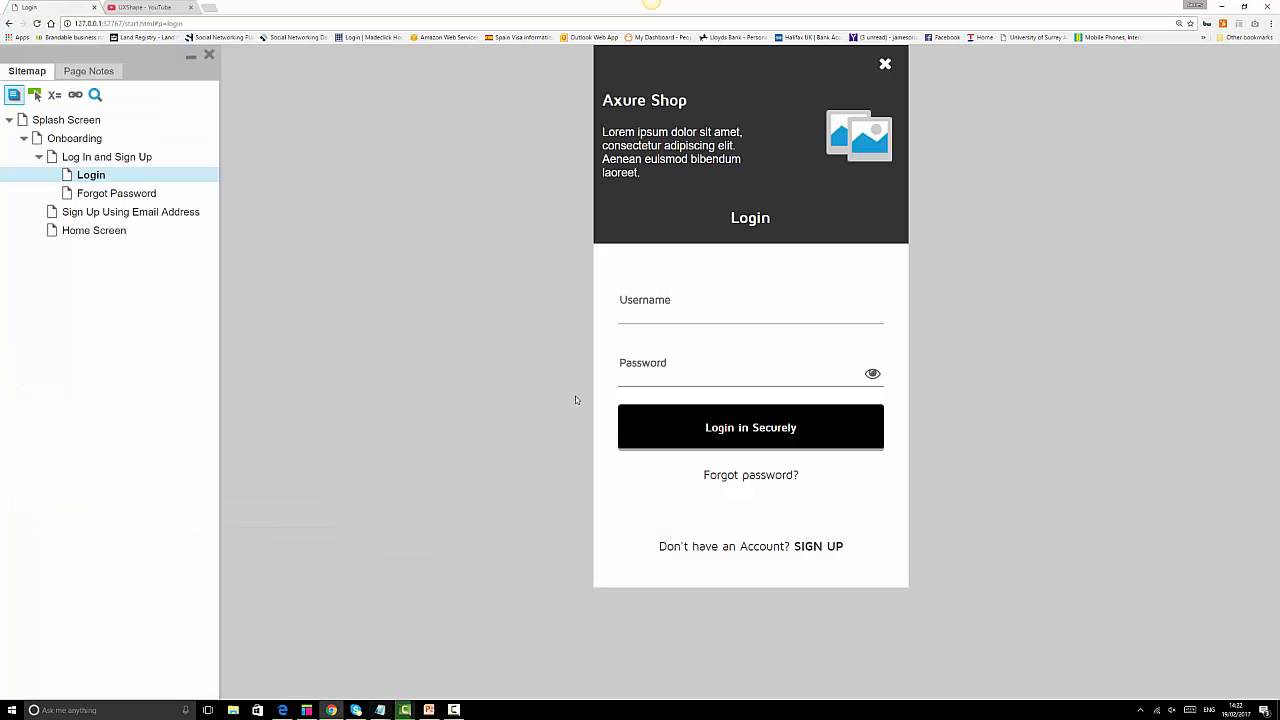
click(680, 301)
click(86, 122)
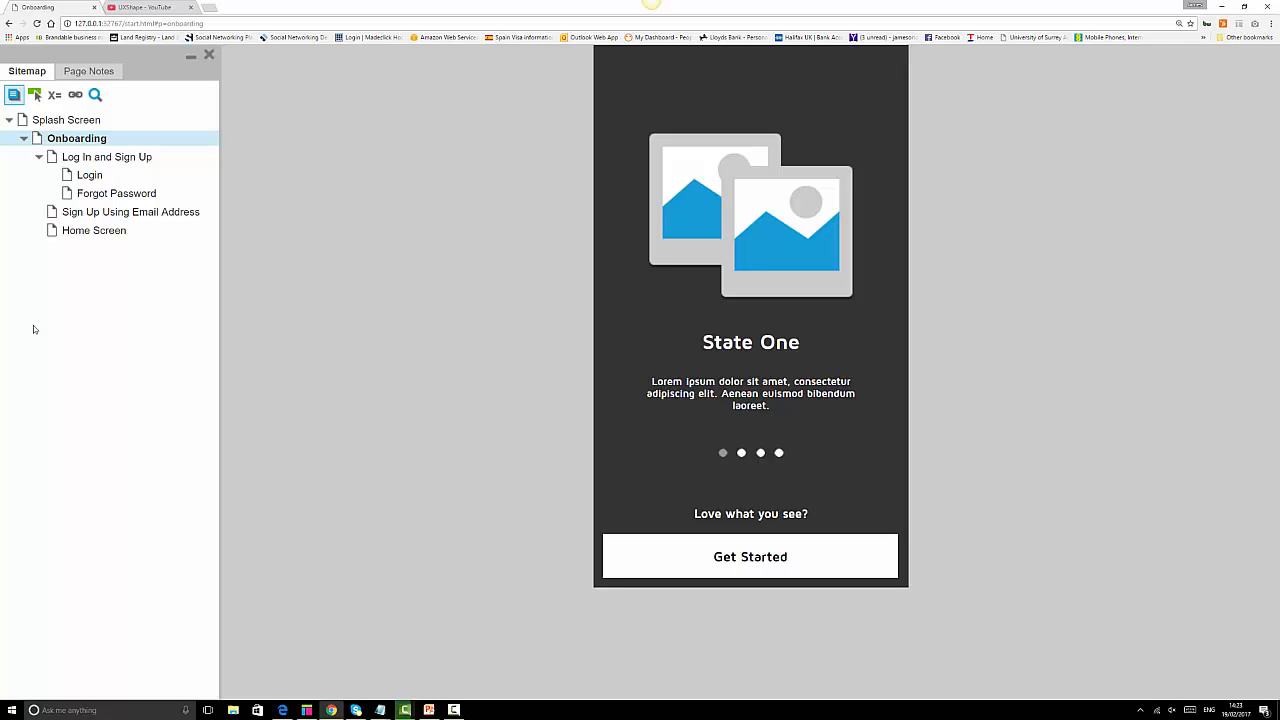
click(60, 121)
click(60, 121)
Visit each sitemap page, from Log In and Sign Up to Home Screen, then restart from Splash Screen.
click(95, 158)
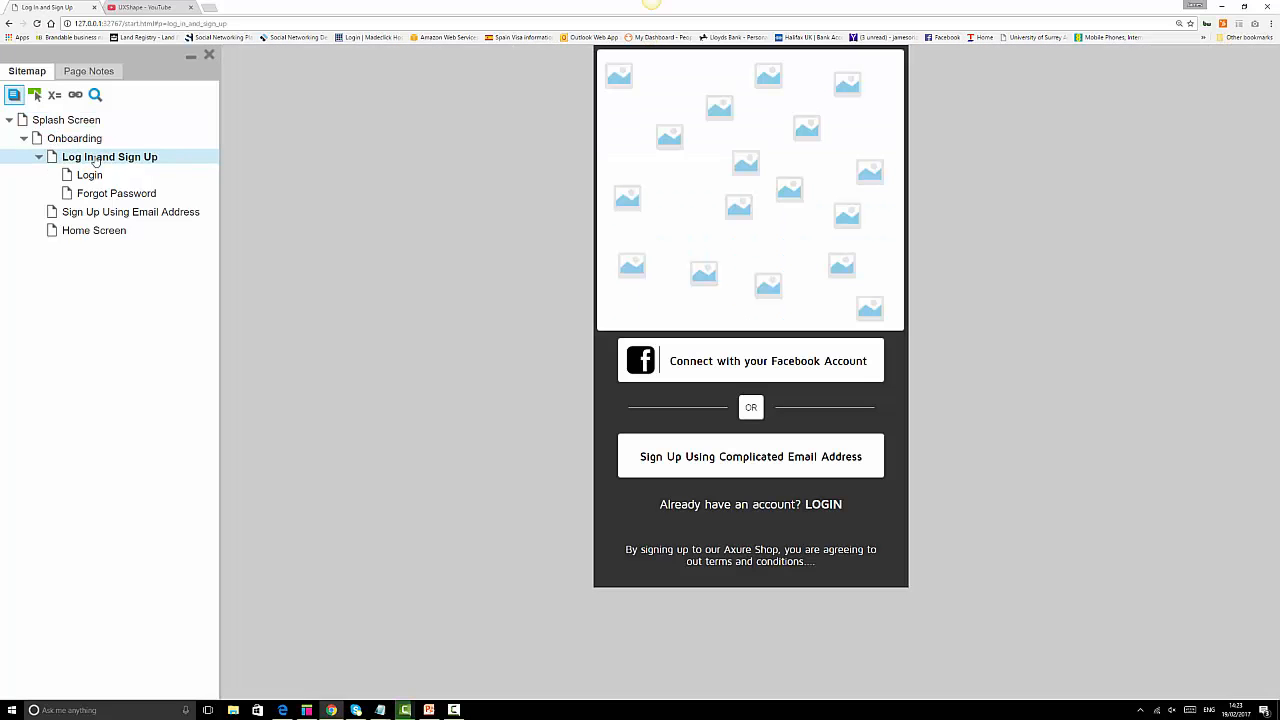
click(90, 175)
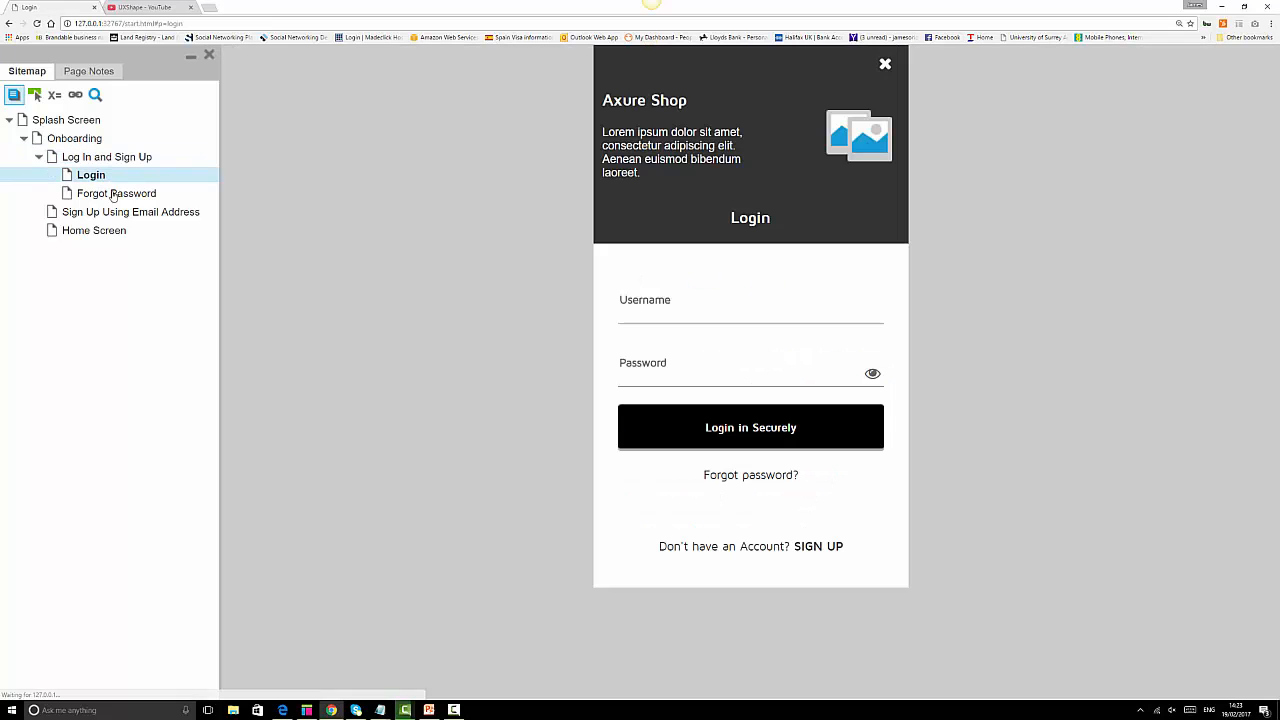
click(115, 193)
click(117, 213)
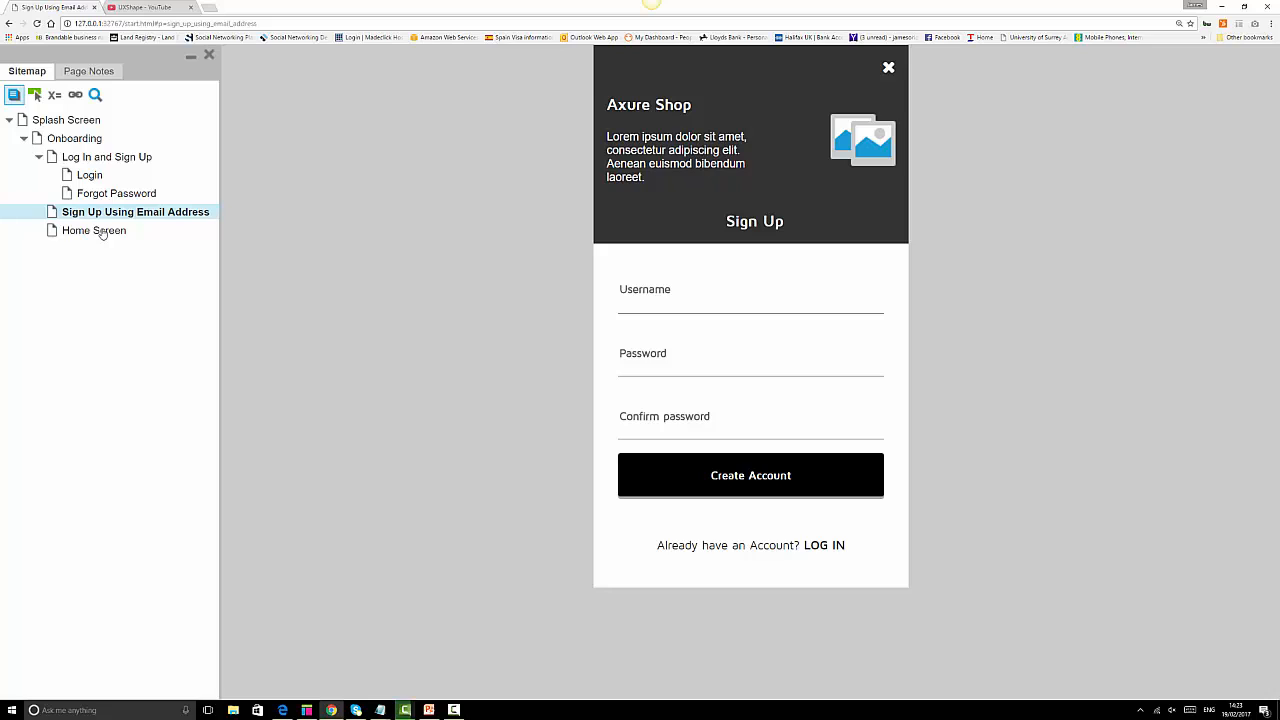
click(101, 232)
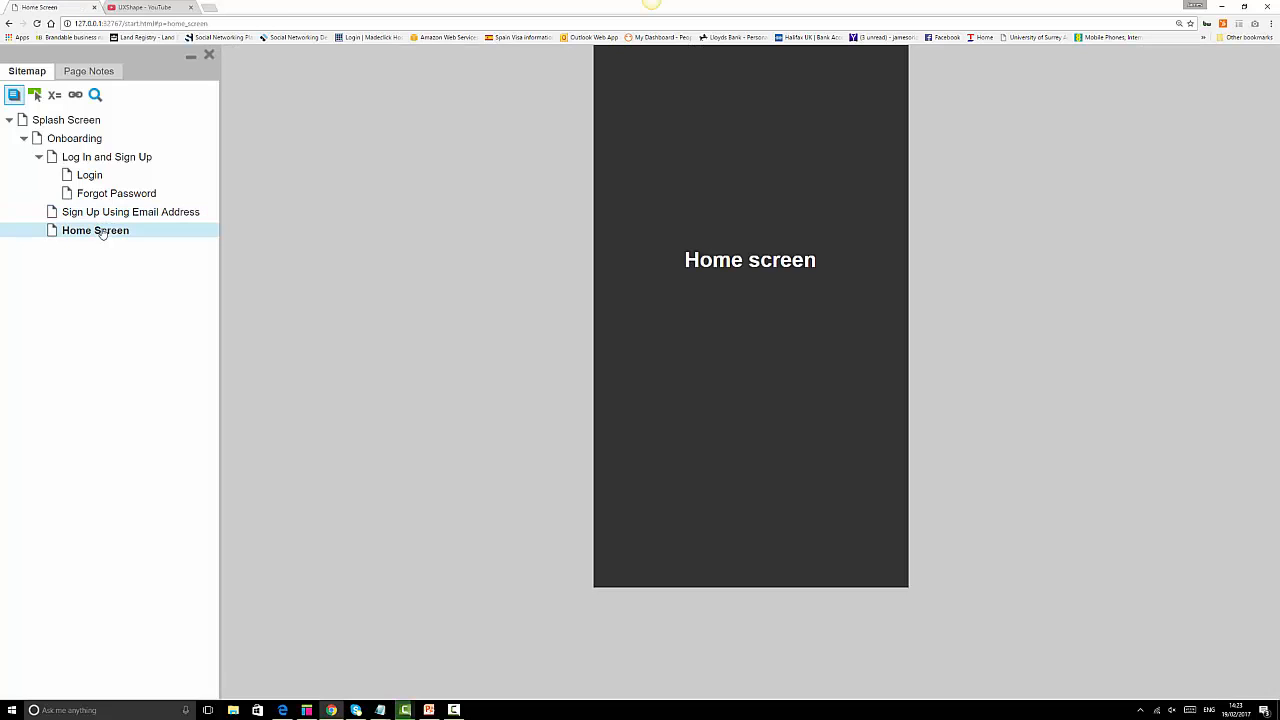
click(76, 125)
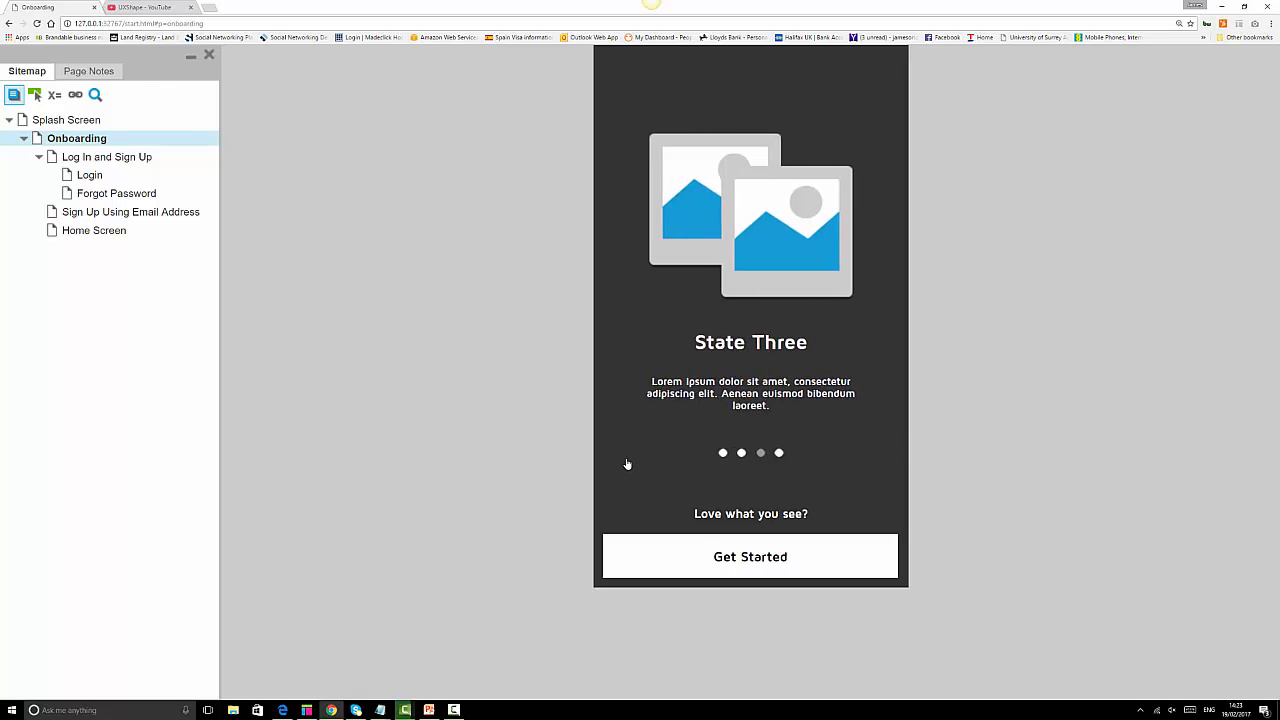
Walk the flow: Facebook lightbox to Home screen, then email sign-up and LOG IN to Login.
click(748, 557)
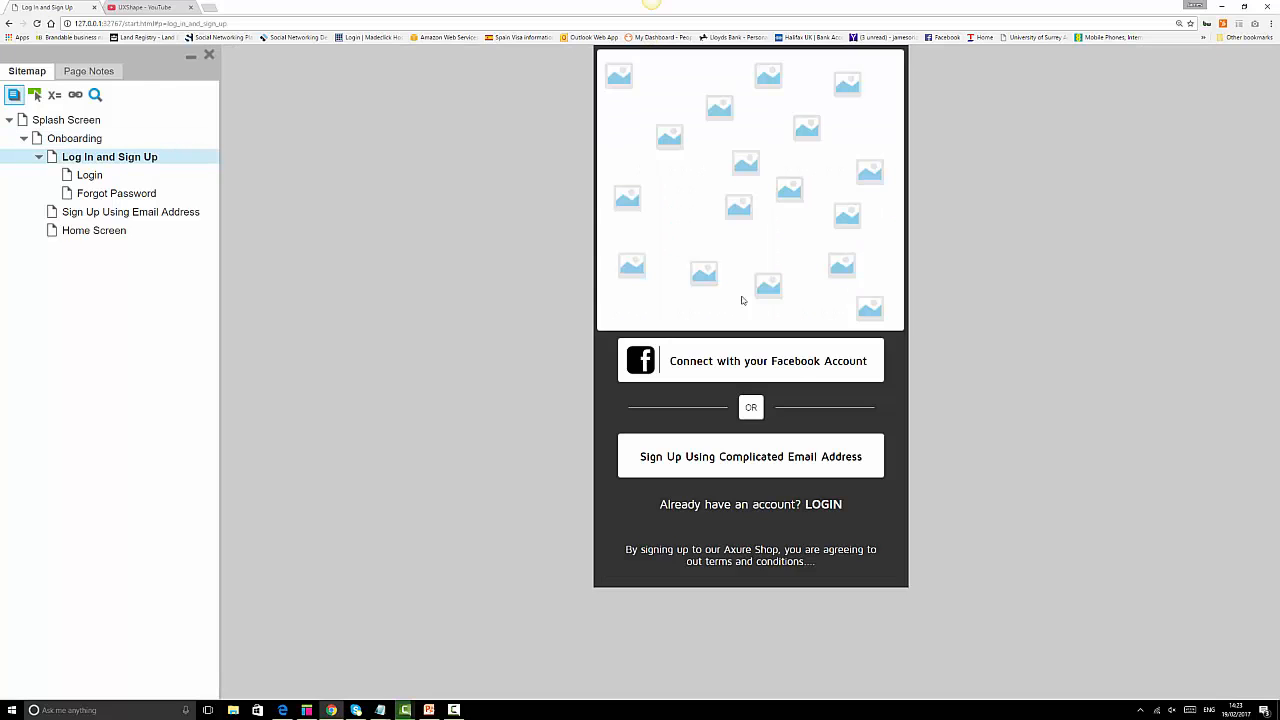
click(789, 366)
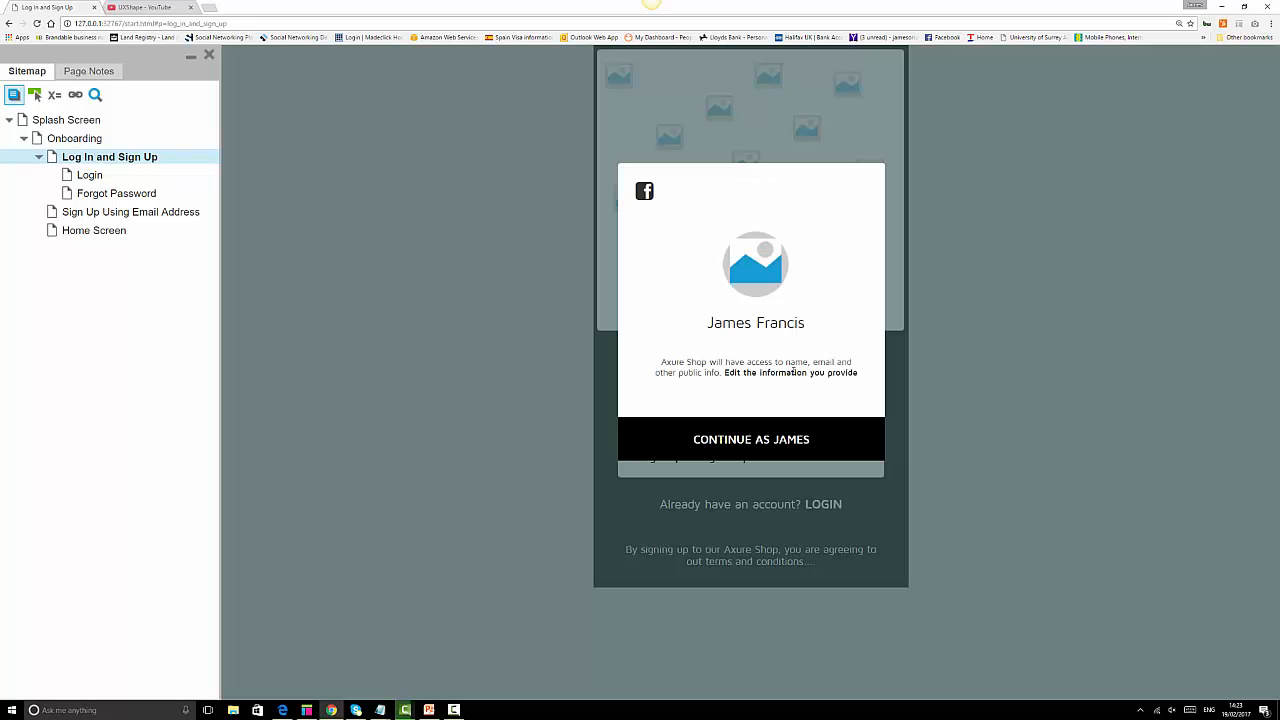
click(796, 445)
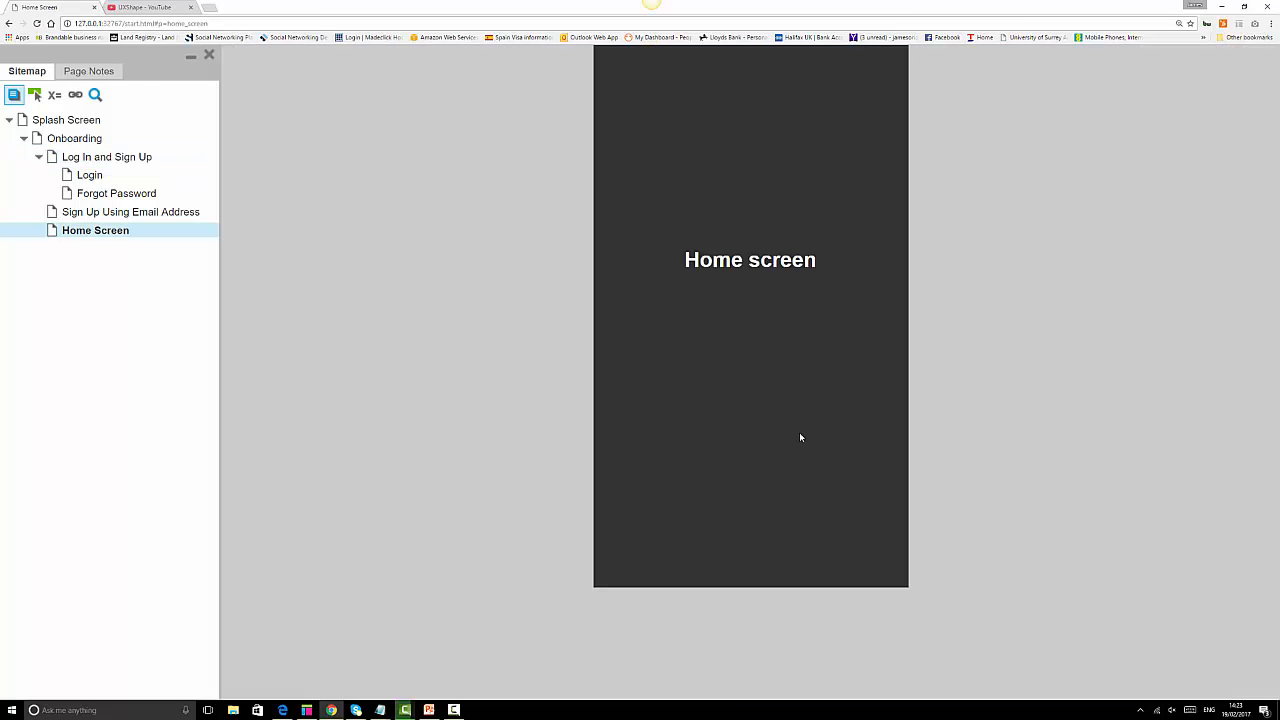
click(89, 157)
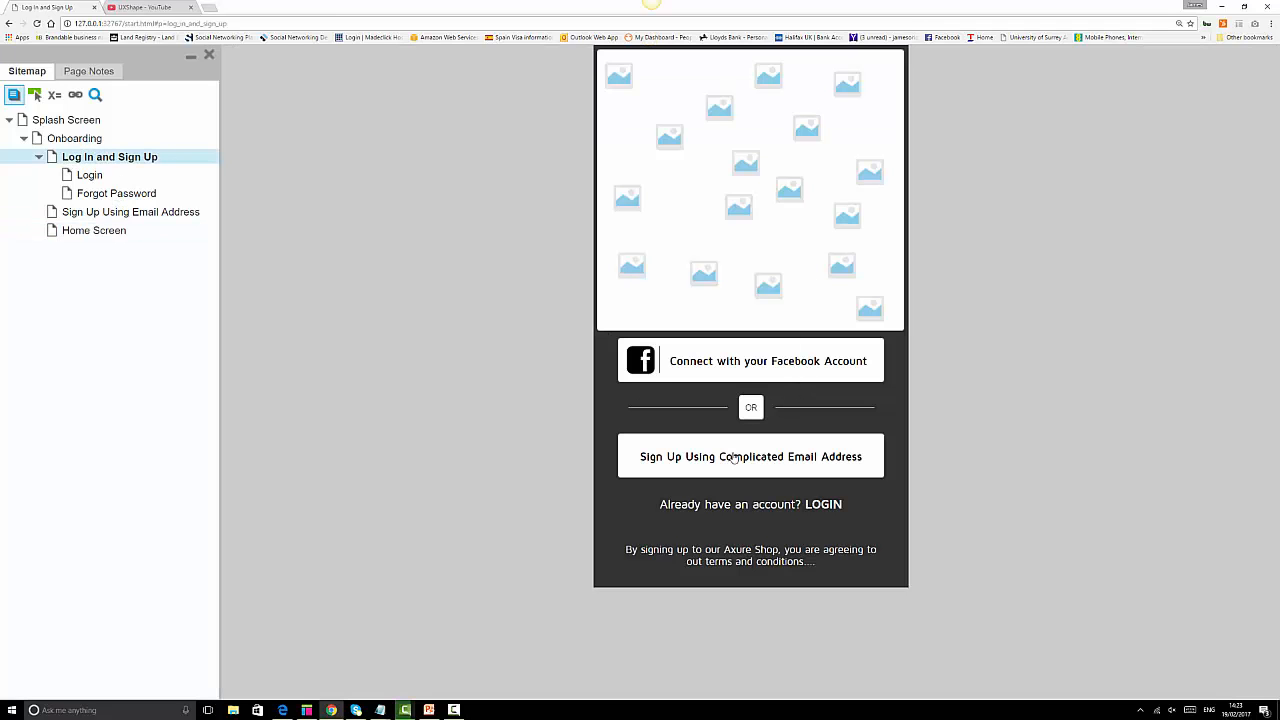
click(801, 459)
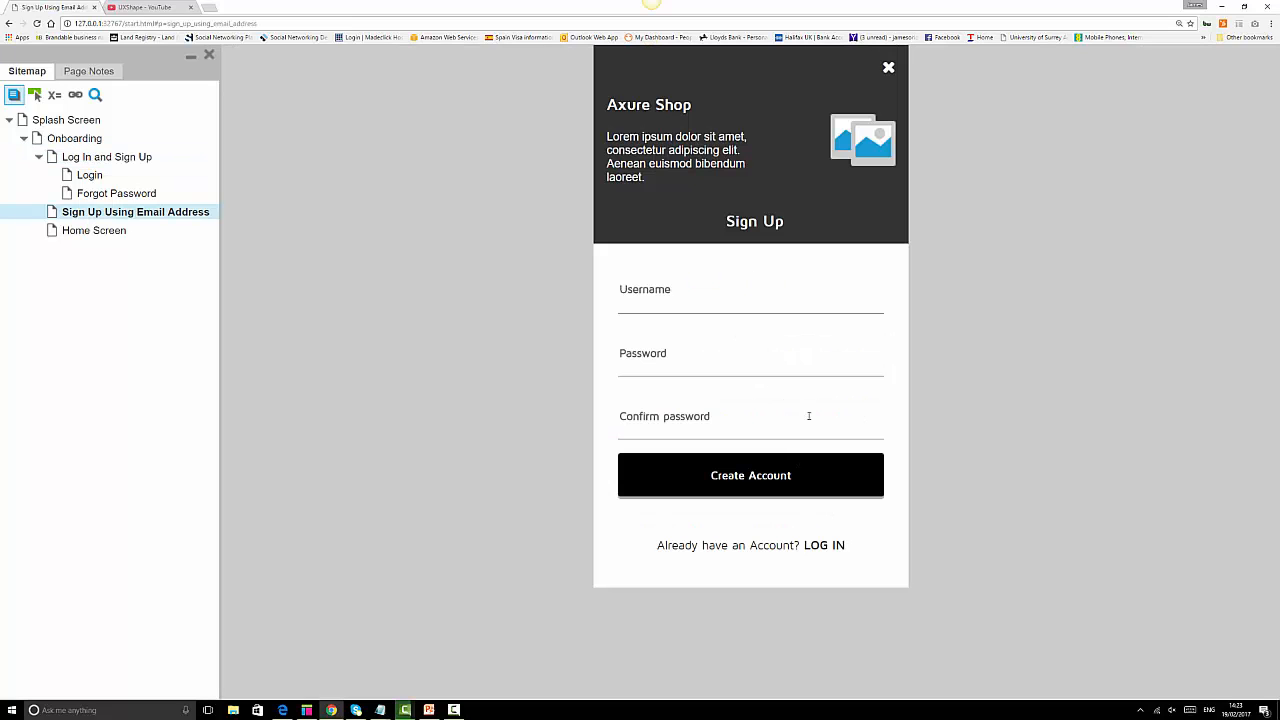
click(821, 546)
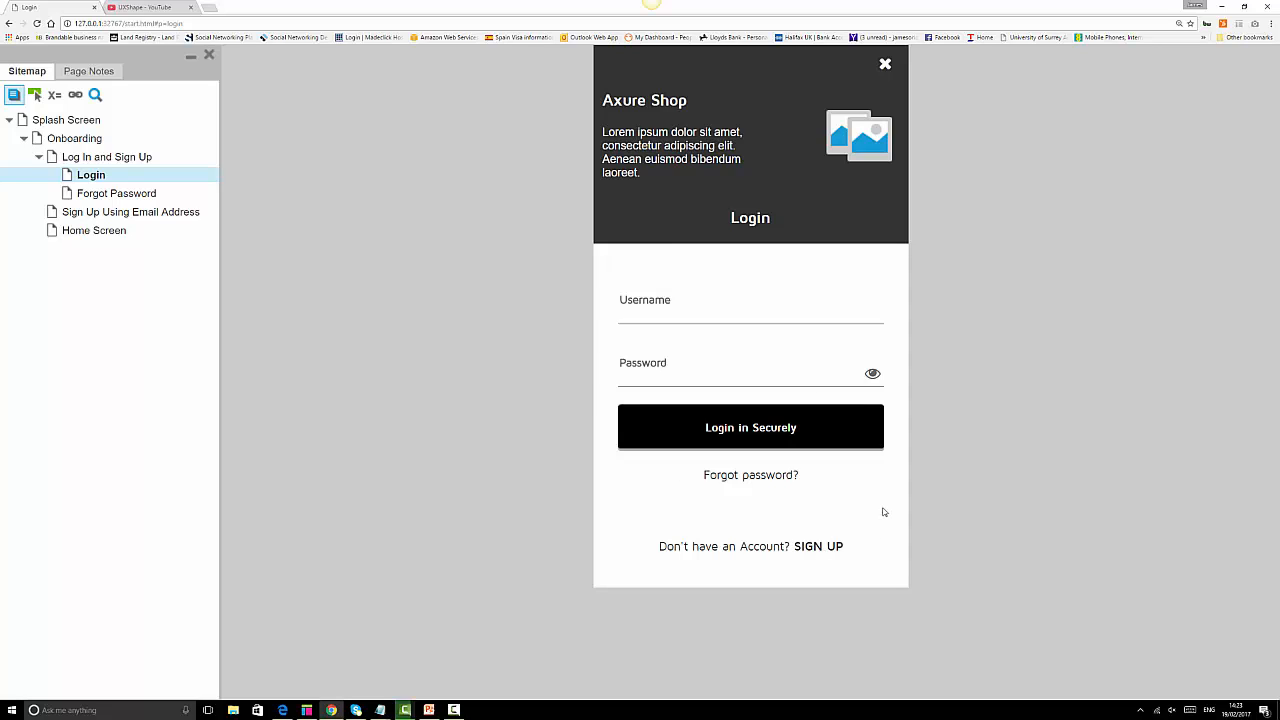
Check Login in Securely, Forgot password, SIGN UP, LOGIN and the close X links between pages.
click(799, 437)
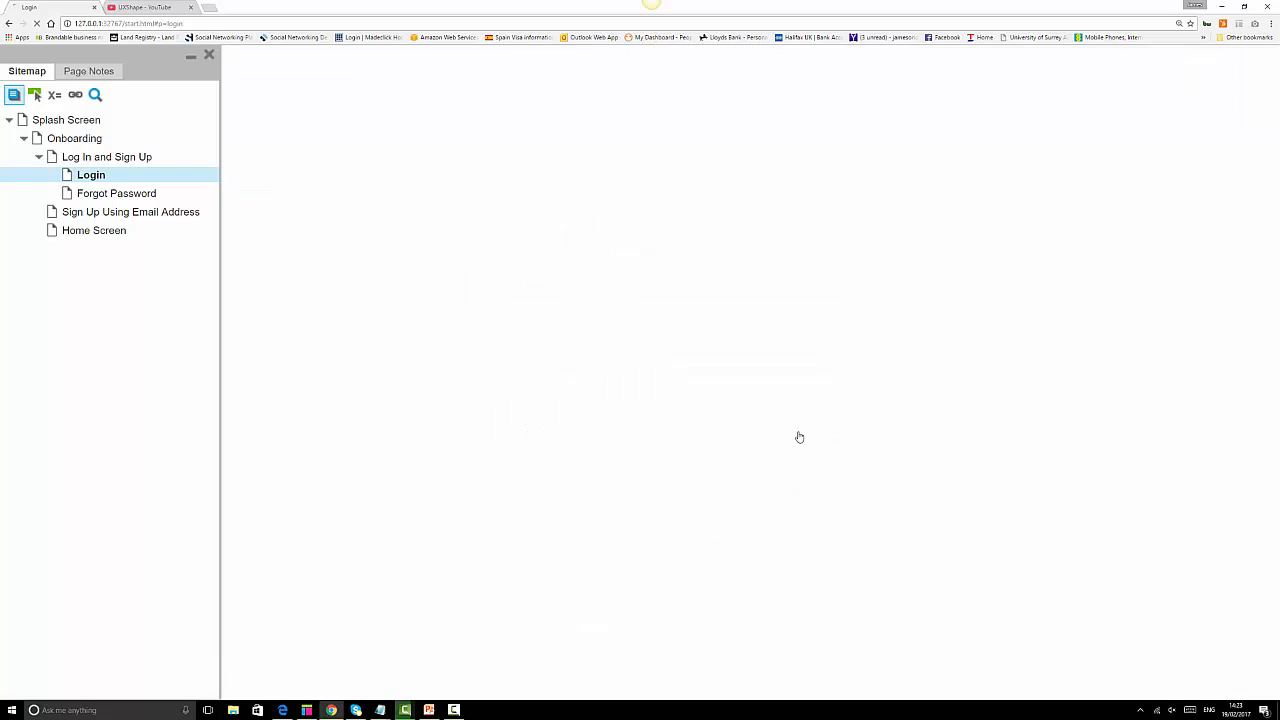
click(88, 175)
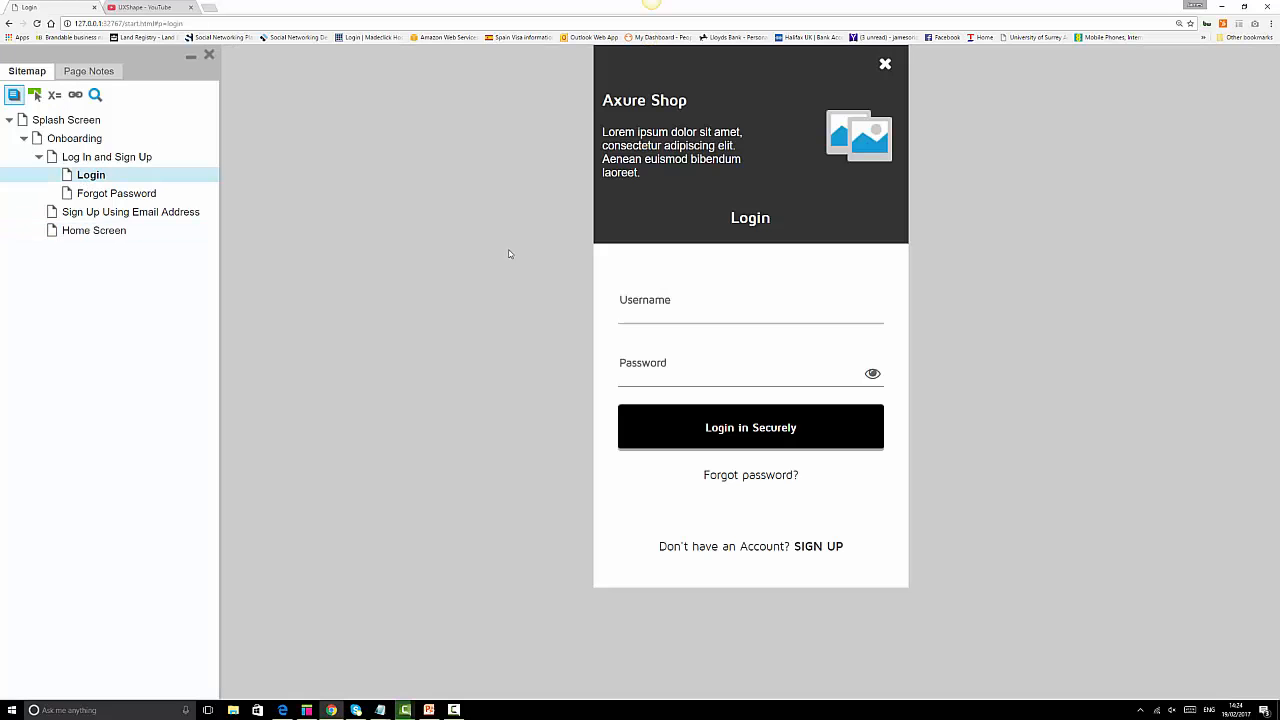
click(777, 478)
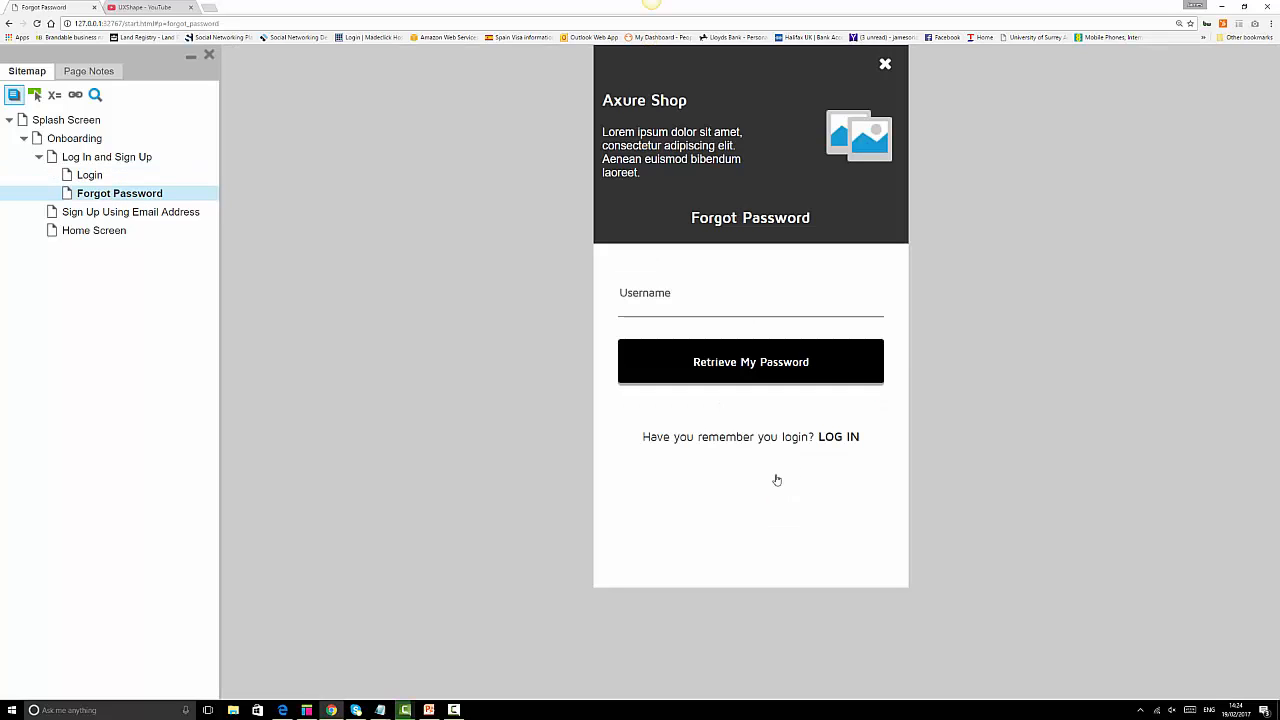
click(840, 437)
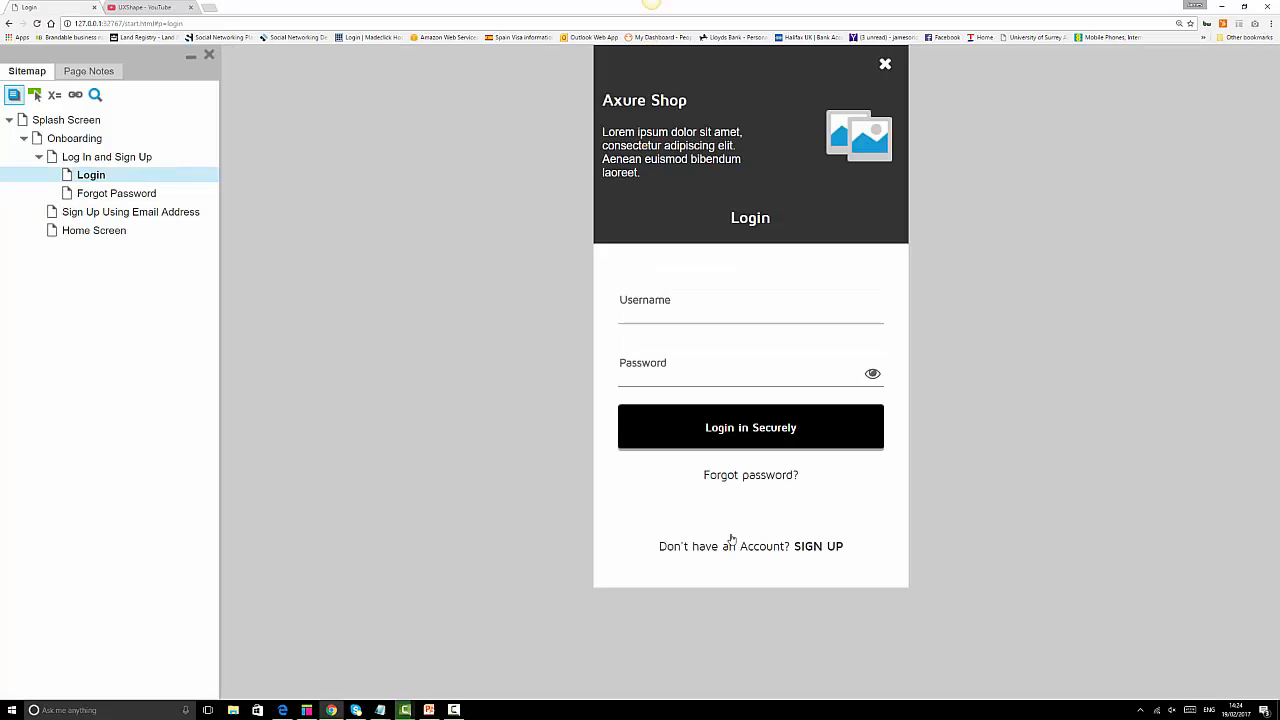
click(816, 548)
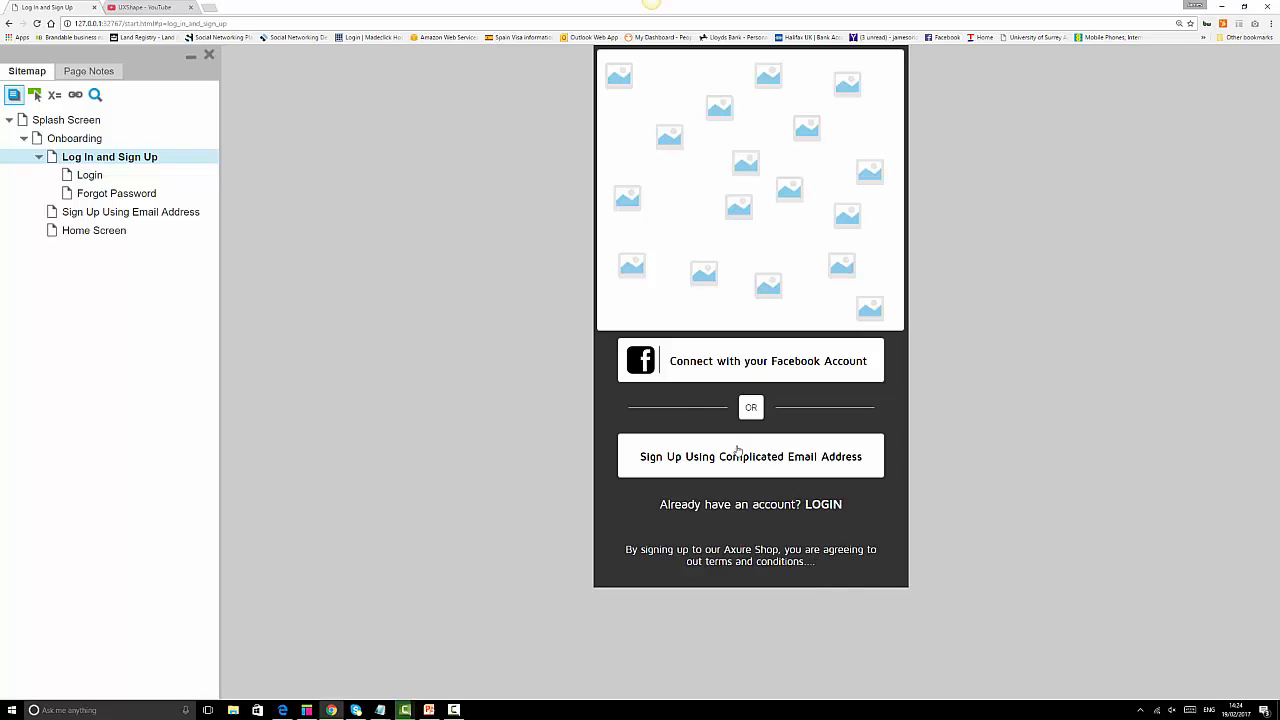
click(818, 507)
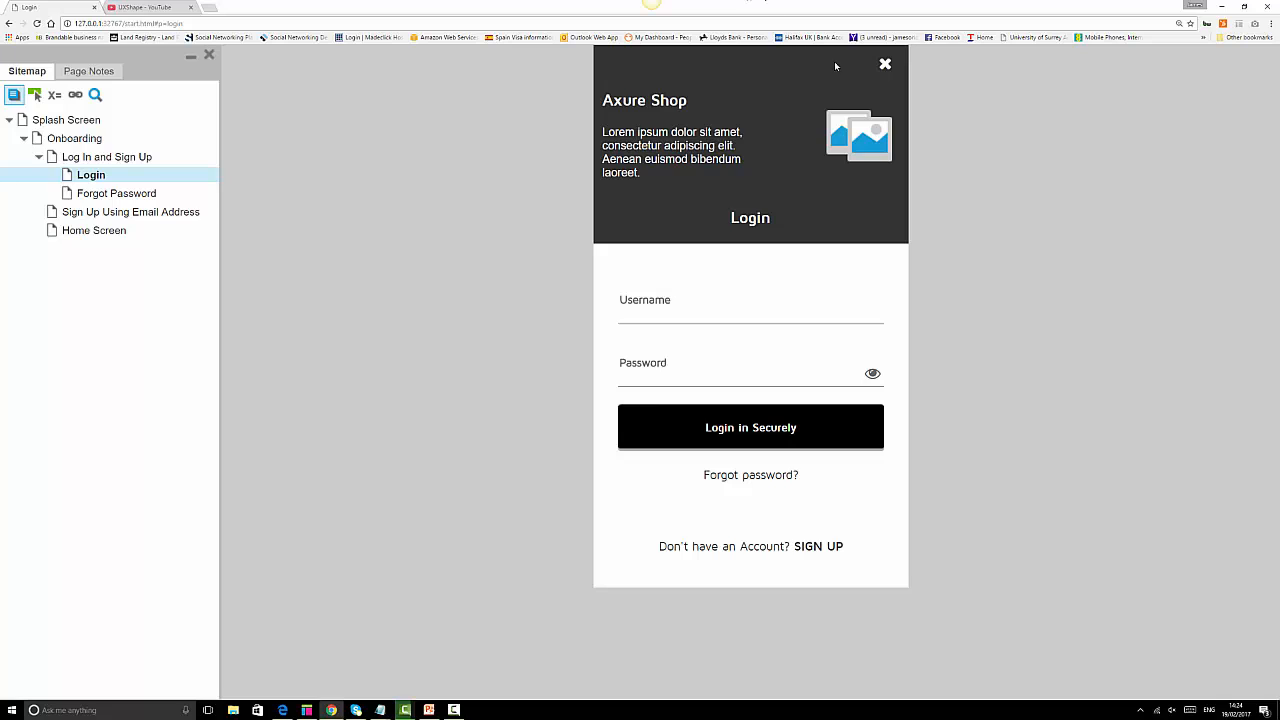
click(886, 67)
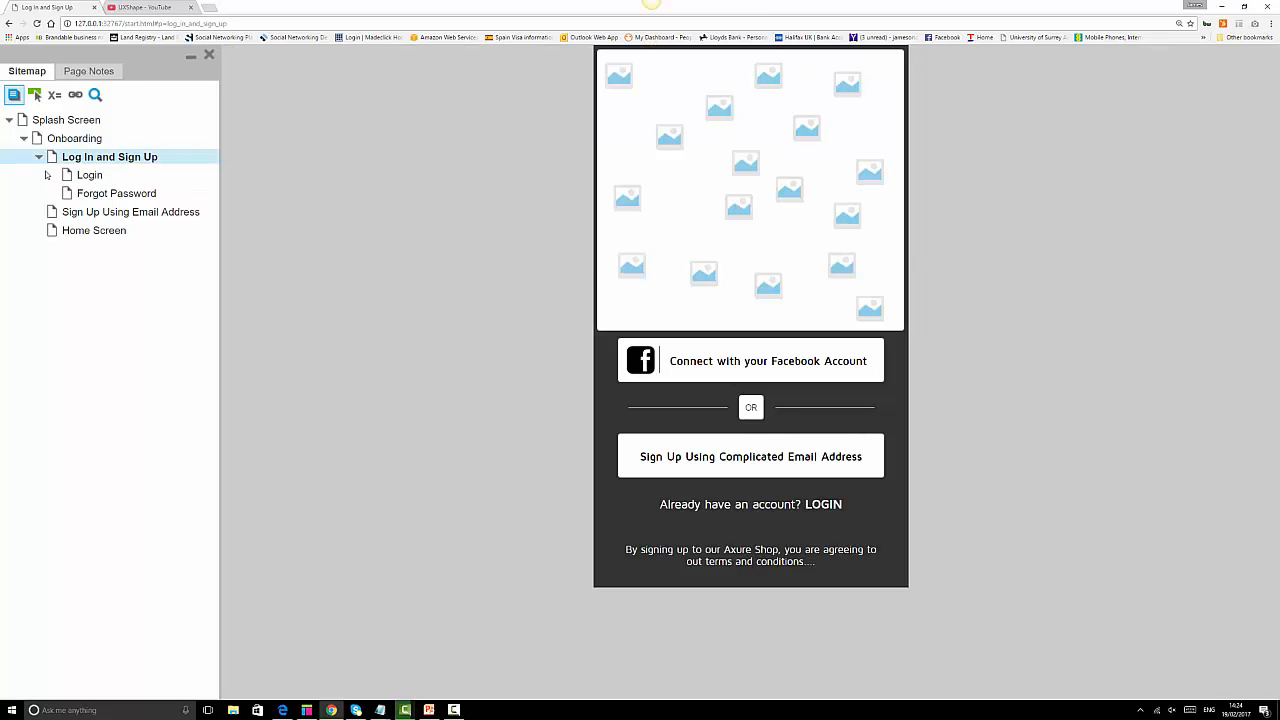
click(118, 213)
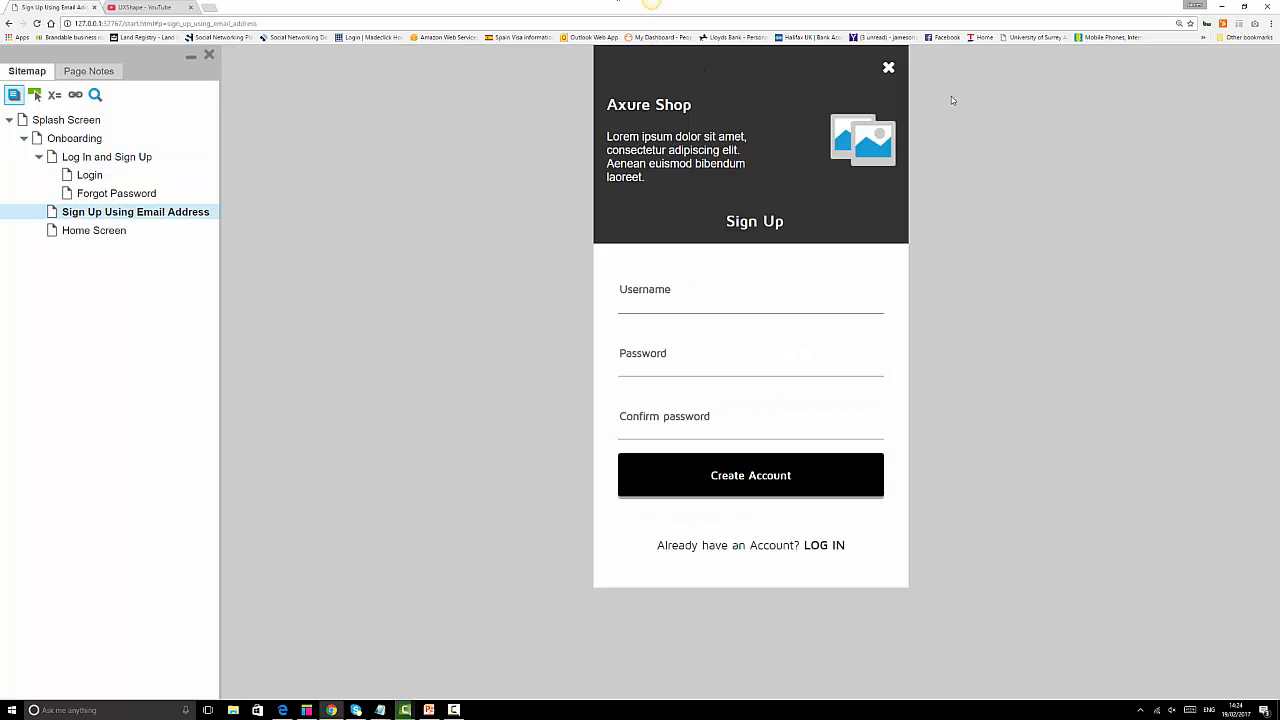
click(887, 67)
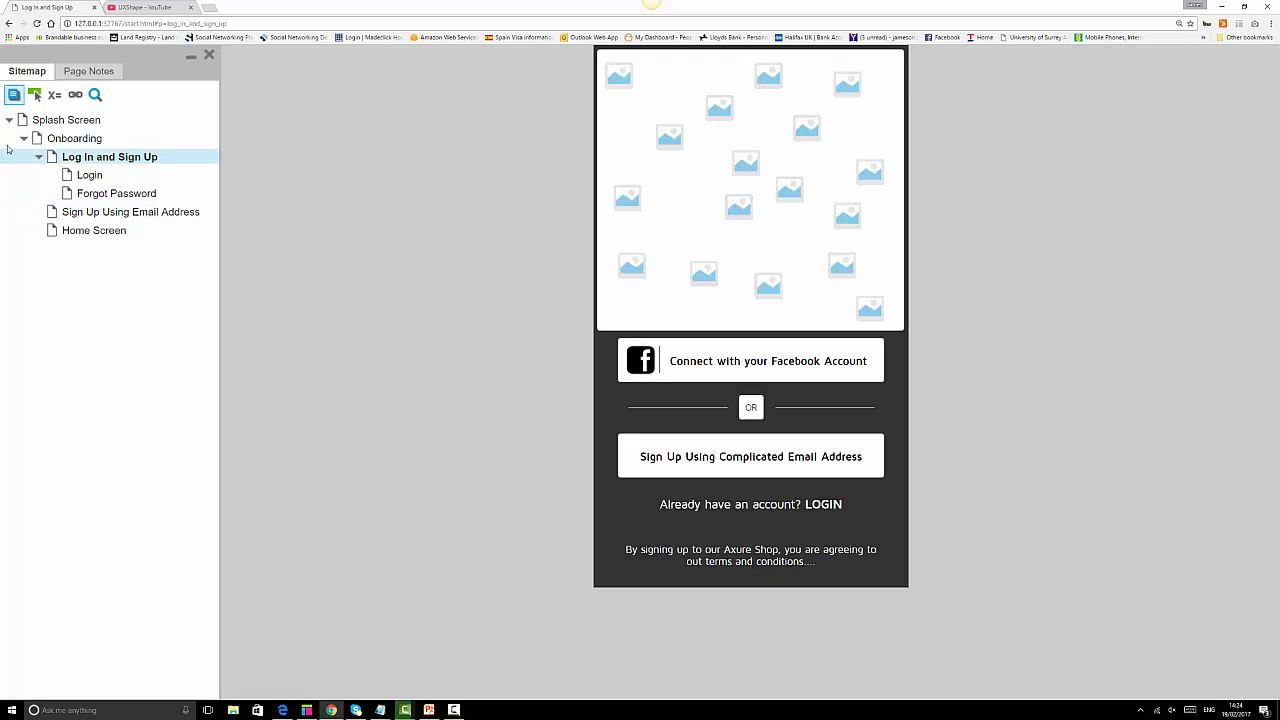